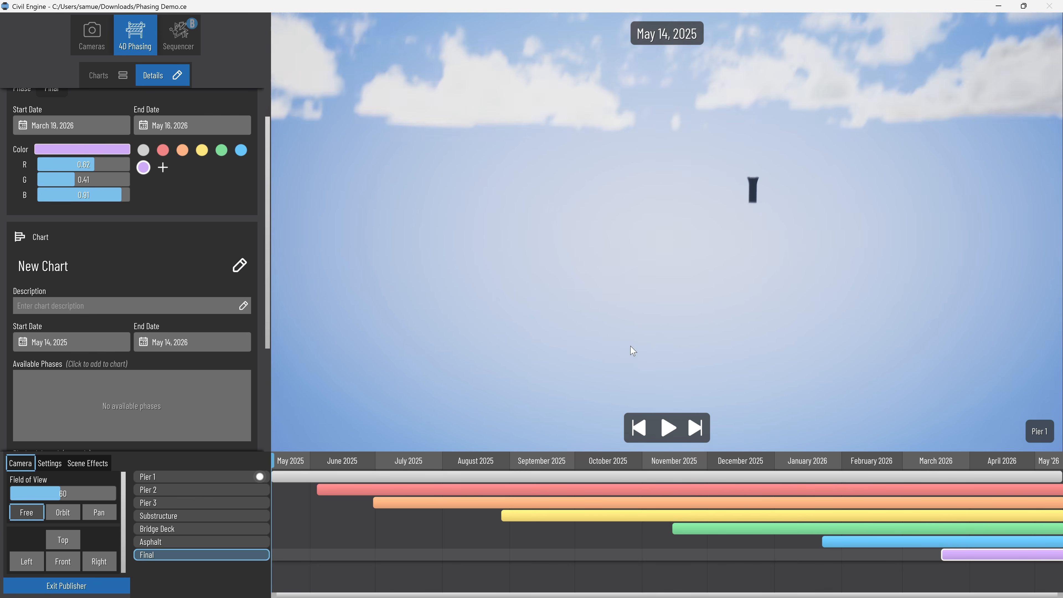
Play the bridge phasing and scrub through the bridge and Protected Bike Lanes timelines to view their construction stages.
key(space)
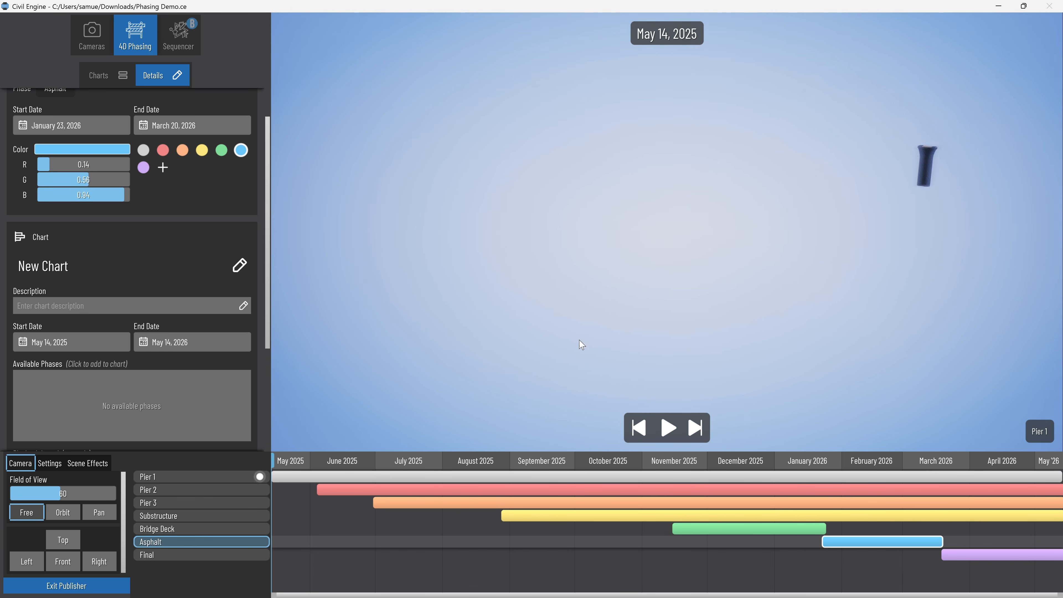
key(space)
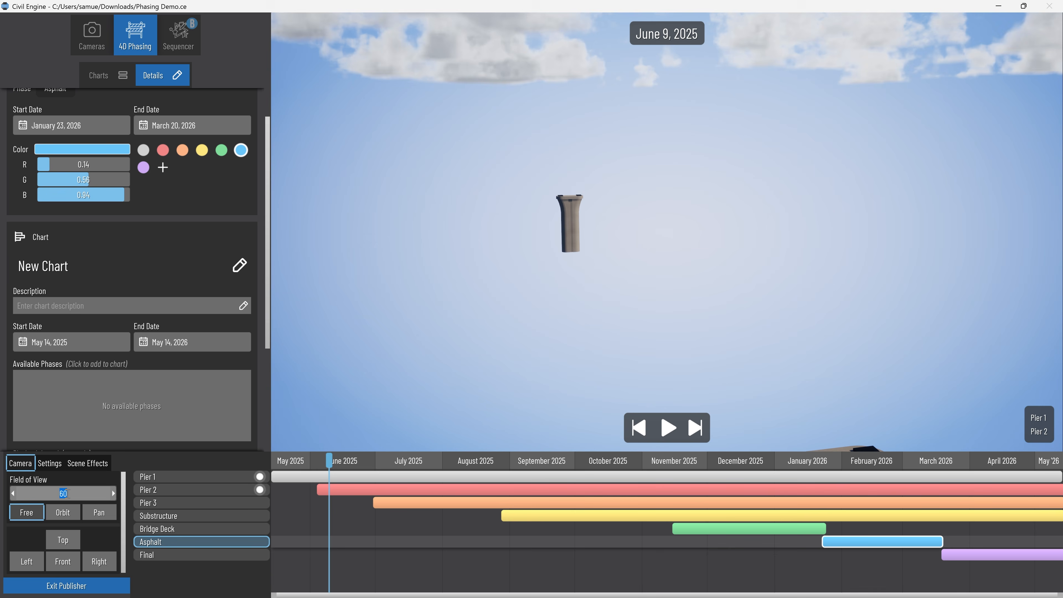
drag(329, 461, 562, 468)
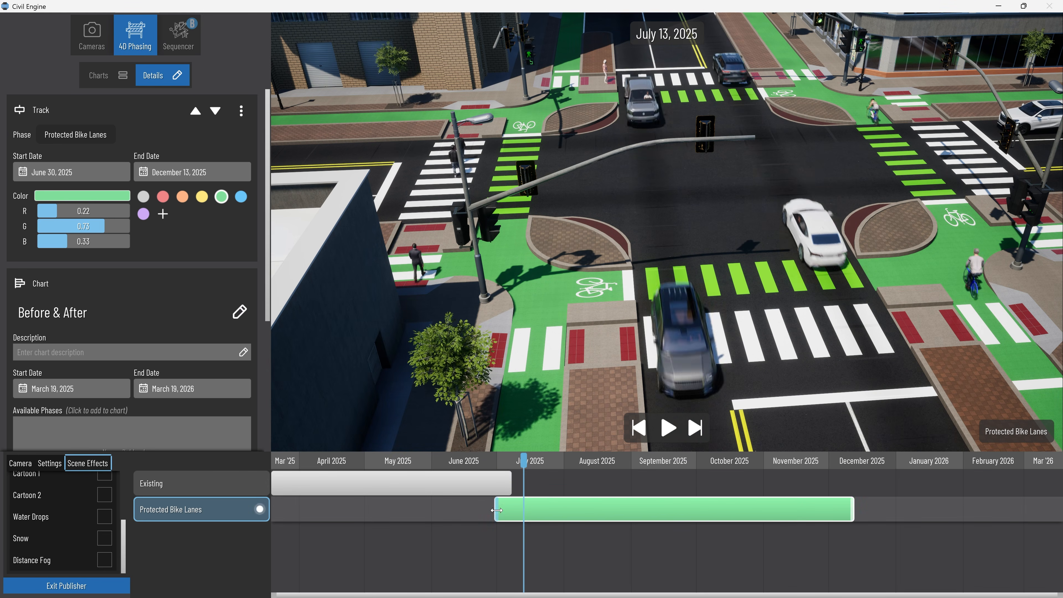
mouse_move(523, 463)
mouse_down()
mouse_move(490, 463)
mouse_move(547, 463)
mouse_move(524, 466)
mouse_up()
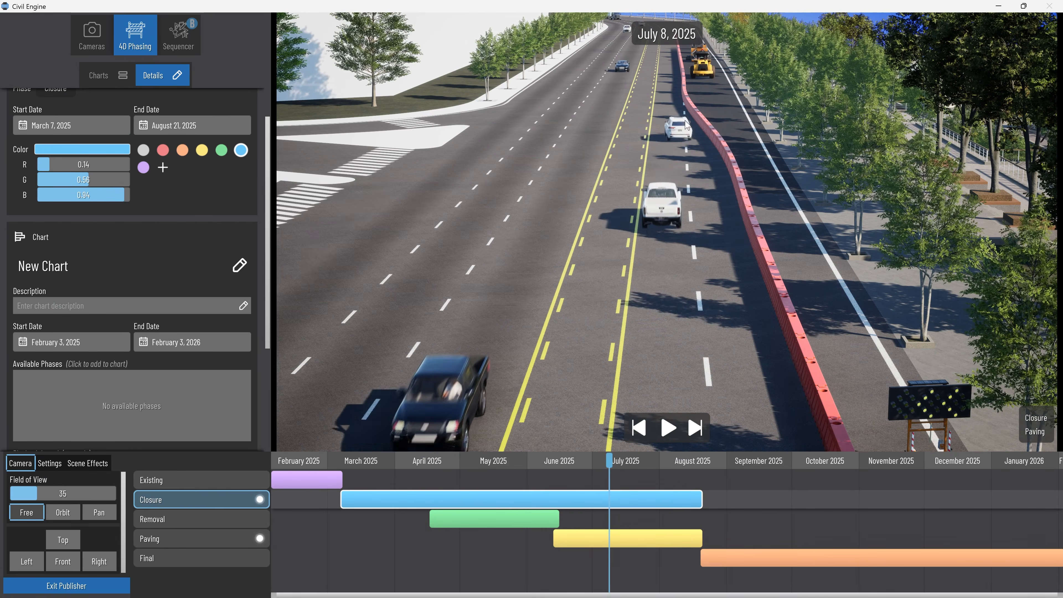
Scrub the road closure timeline between June and September 2025 while viewing the Closure, Paving and Final phases from several angles.
drag(609, 462, 639, 480)
drag(661, 396, 634, 473)
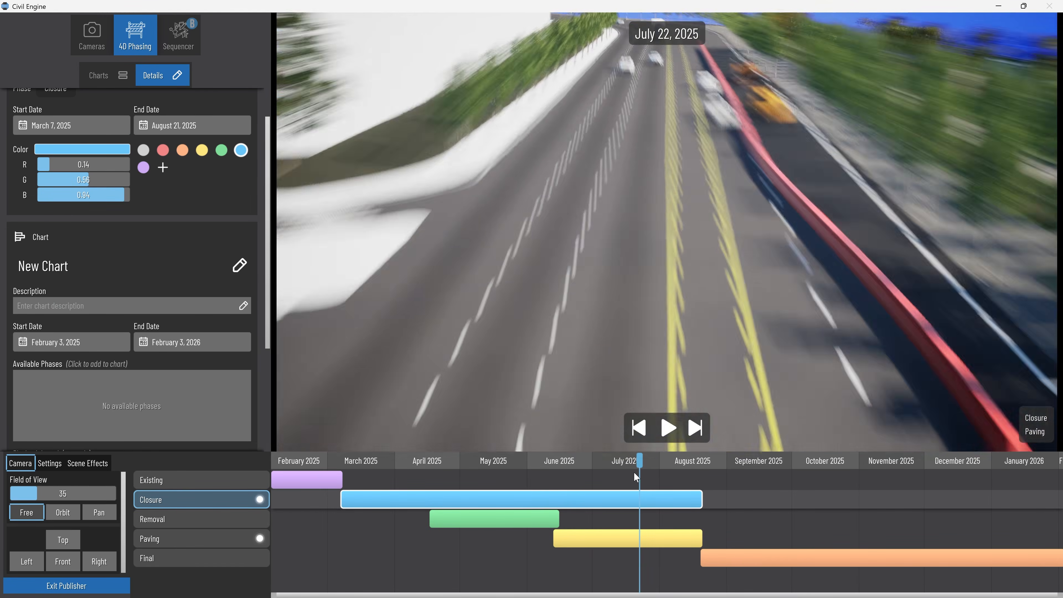
right_drag(565, 159, 682, 366)
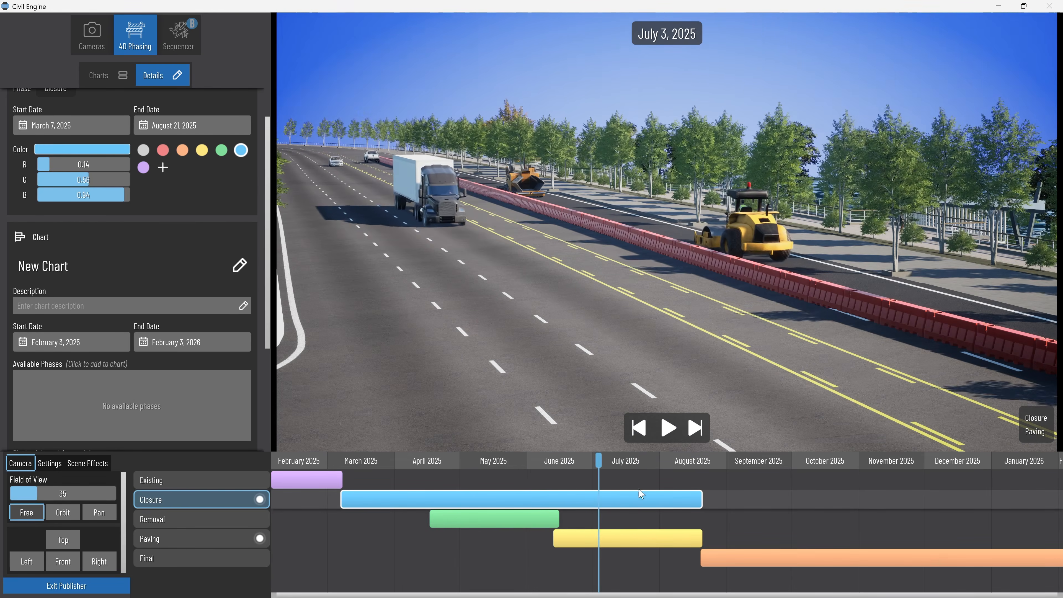
drag(639, 494, 741, 461)
right_drag(738, 430, 683, 344)
drag(683, 344, 593, 317)
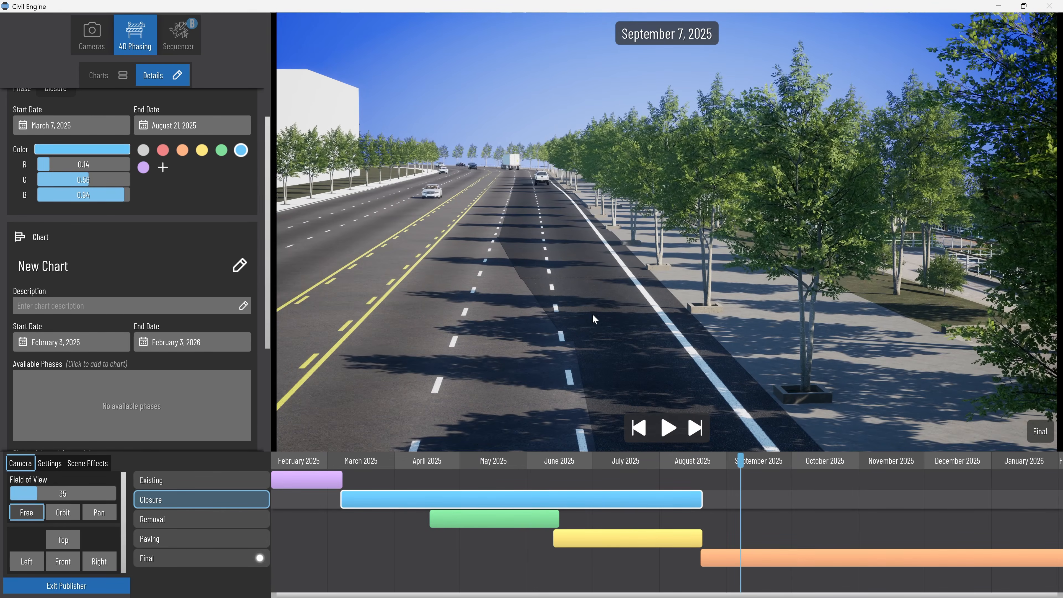
right_drag(591, 319, 553, 207)
Return the road closure timeline to its start and play the phasing animation.
drag(740, 461, 300, 462)
click(639, 429)
click(668, 428)
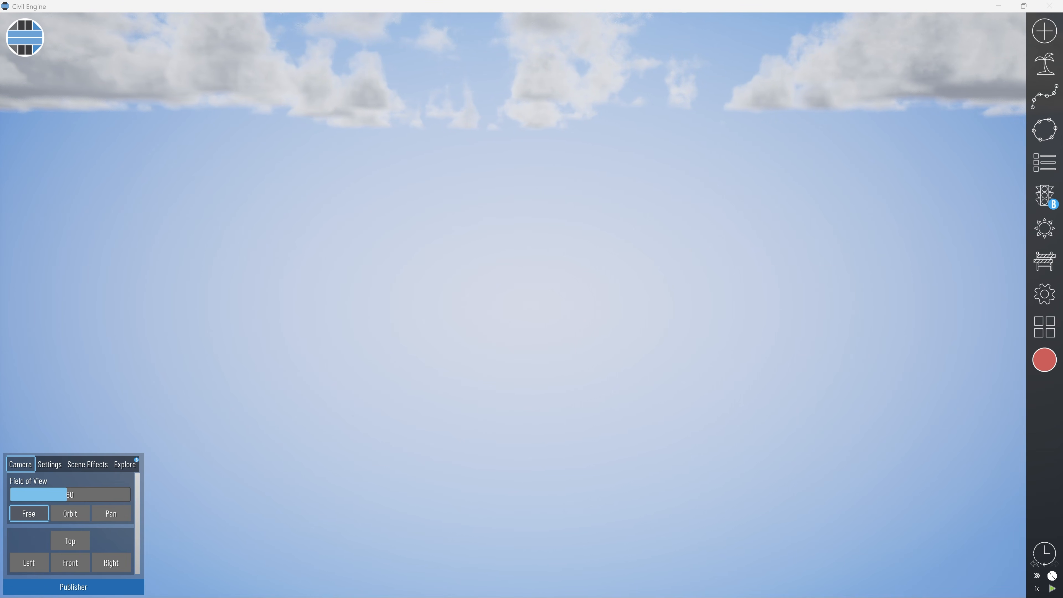
Place a Beech Tree 1 from the Nature - Trees library assets in the empty scene.
click(1045, 157)
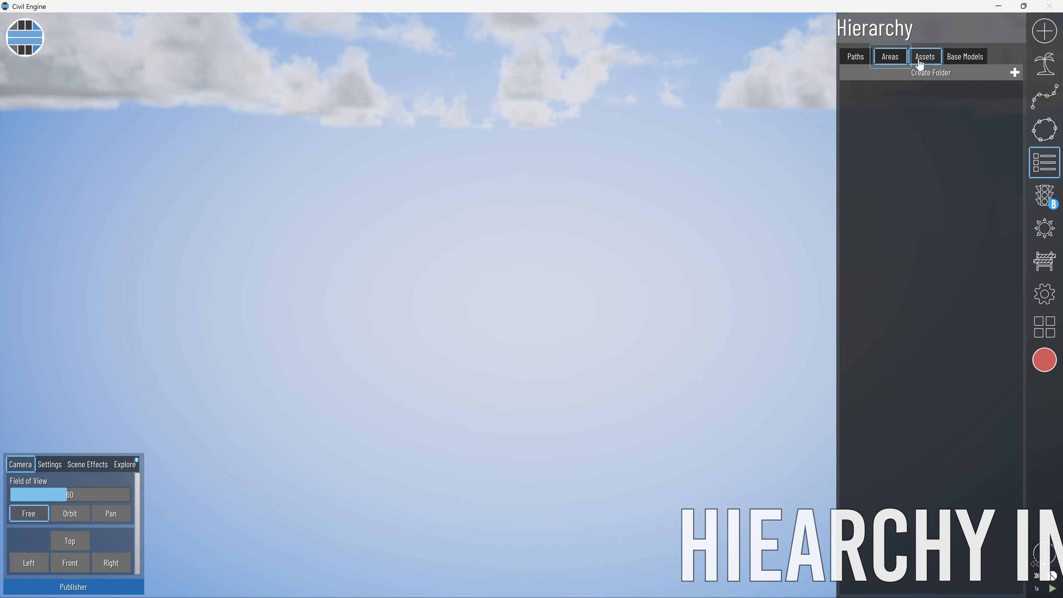
click(1044, 31)
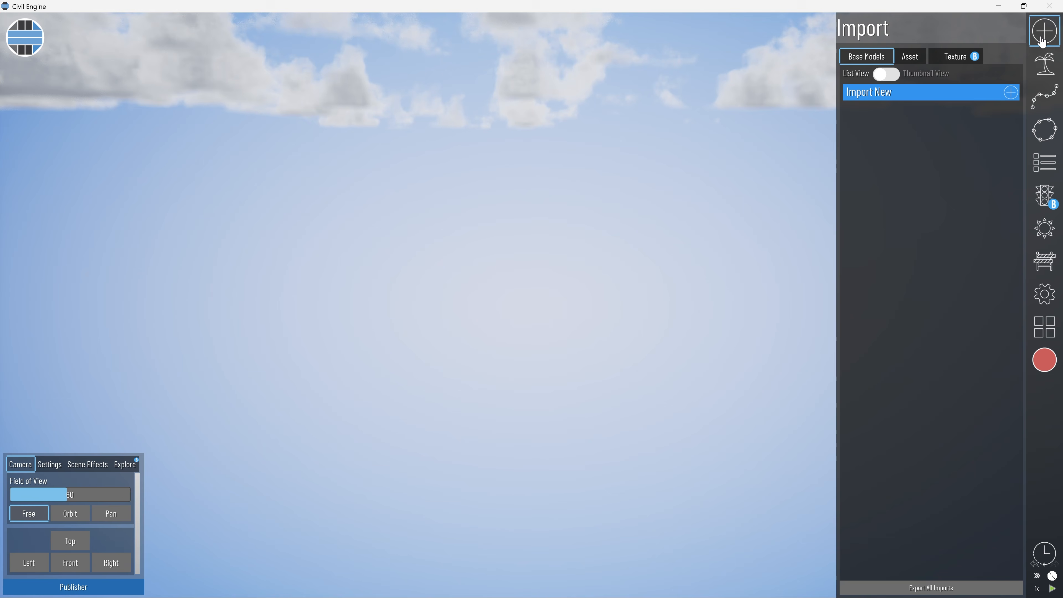
click(1045, 64)
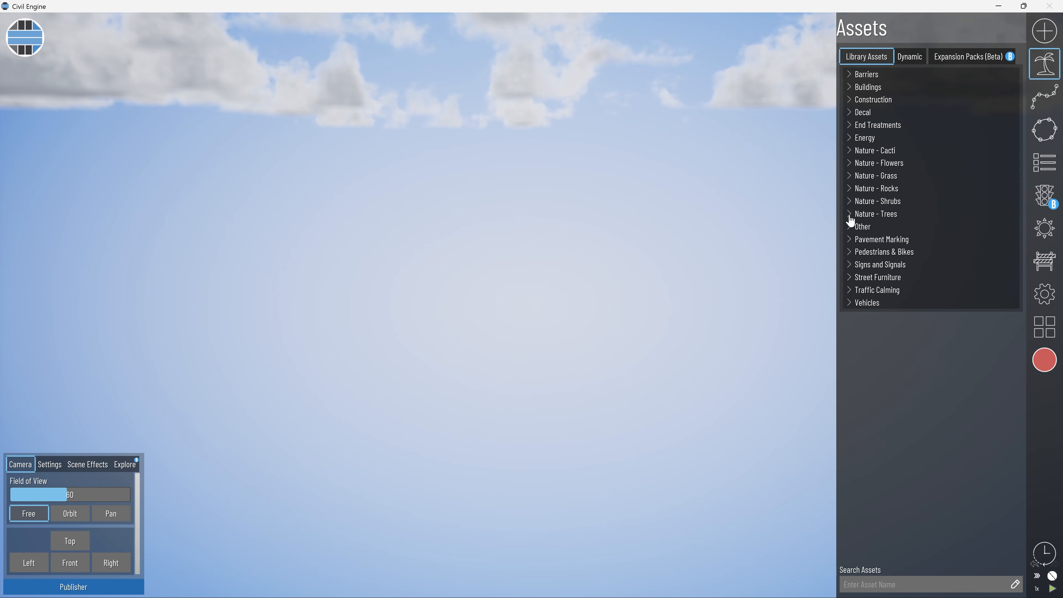
click(875, 213)
drag(866, 97, 609, 373)
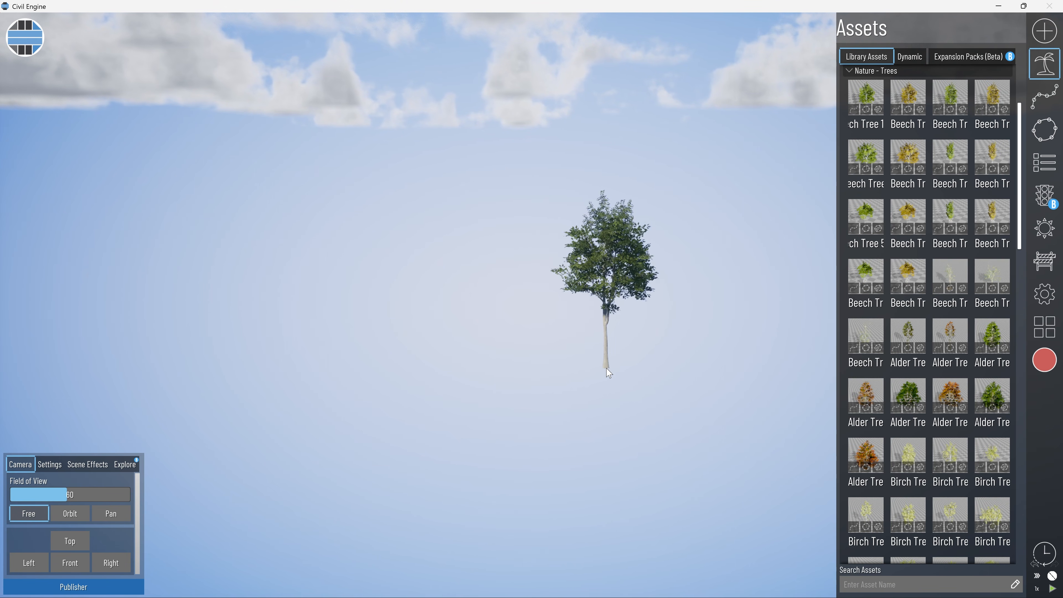
Check the beech tree's entry in the hierarchy's assets and delete the tree from the scene.
click(1045, 163)
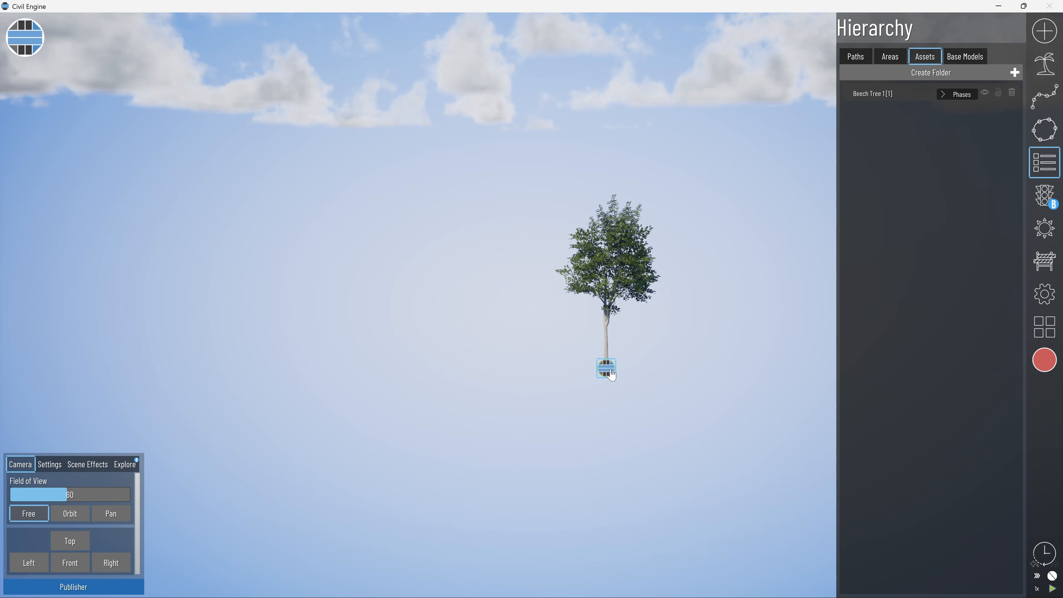
click(606, 377)
key(Delete)
Create a phase named "Existing Doesn't Change".
click(1043, 260)
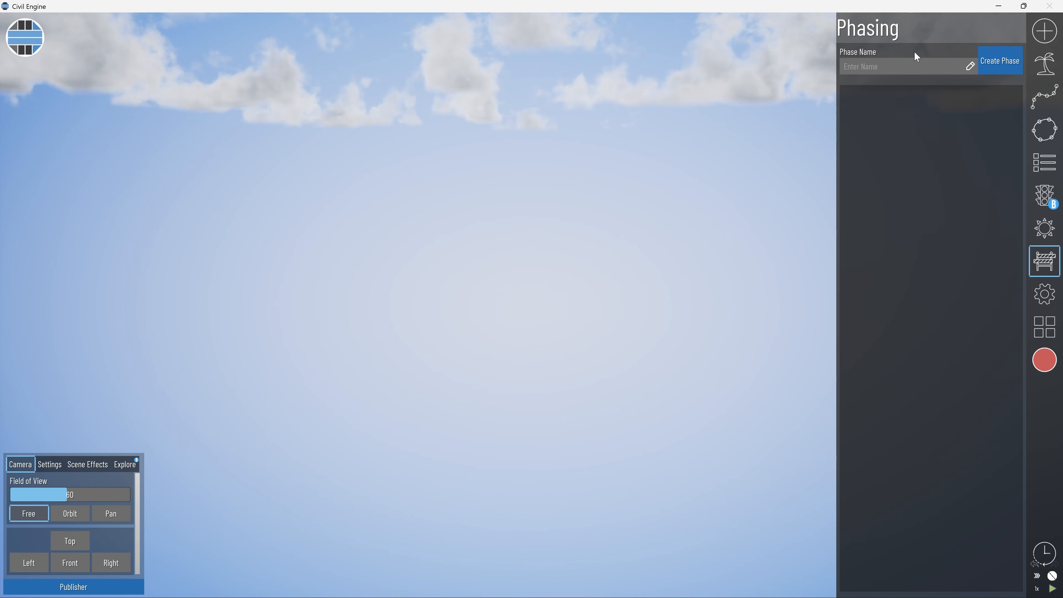
click(896, 67)
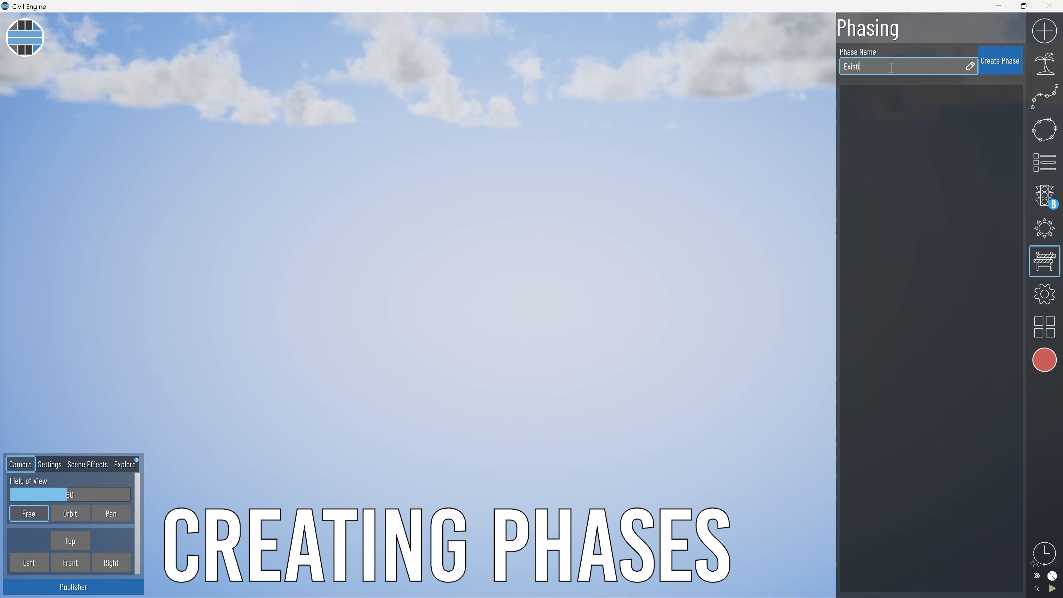
text(ng Doesn't Change)
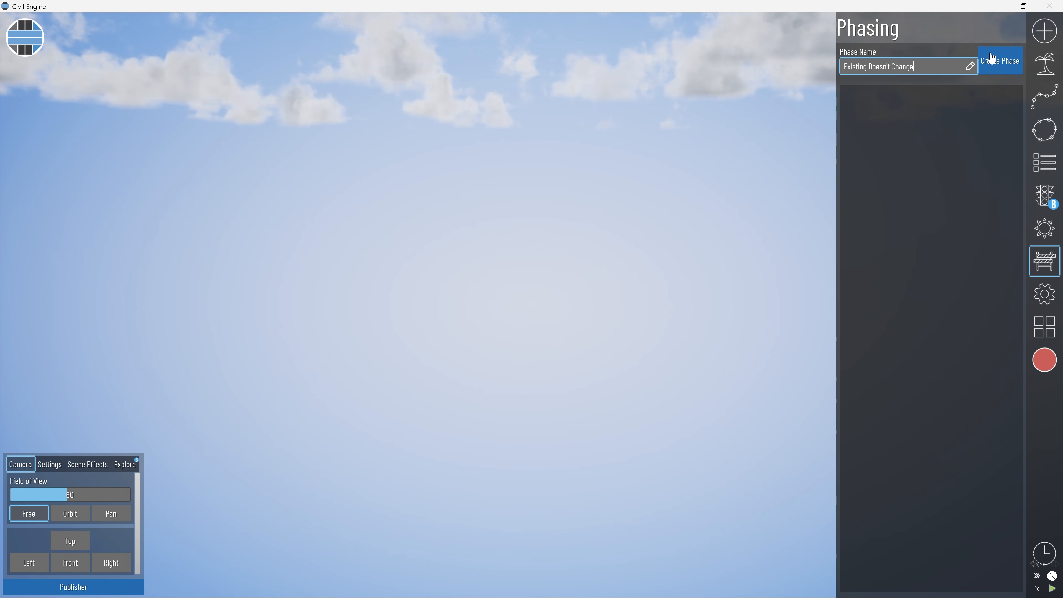
click(1002, 60)
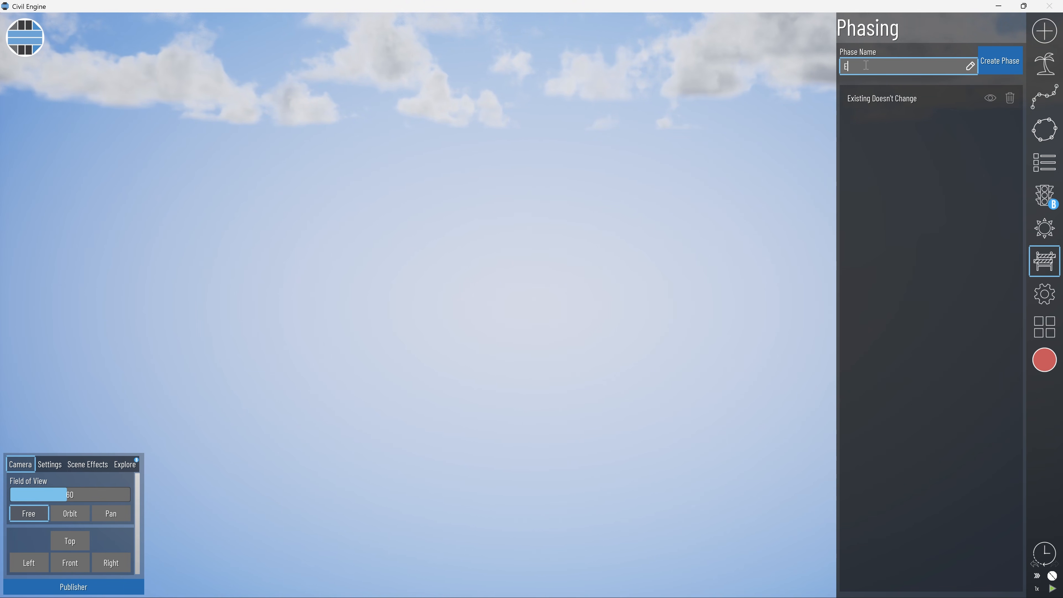
Create two more phases named "Existing Does Change" and "Proposed".
text(Existing Does Change)
key(Return)
text(Prop)
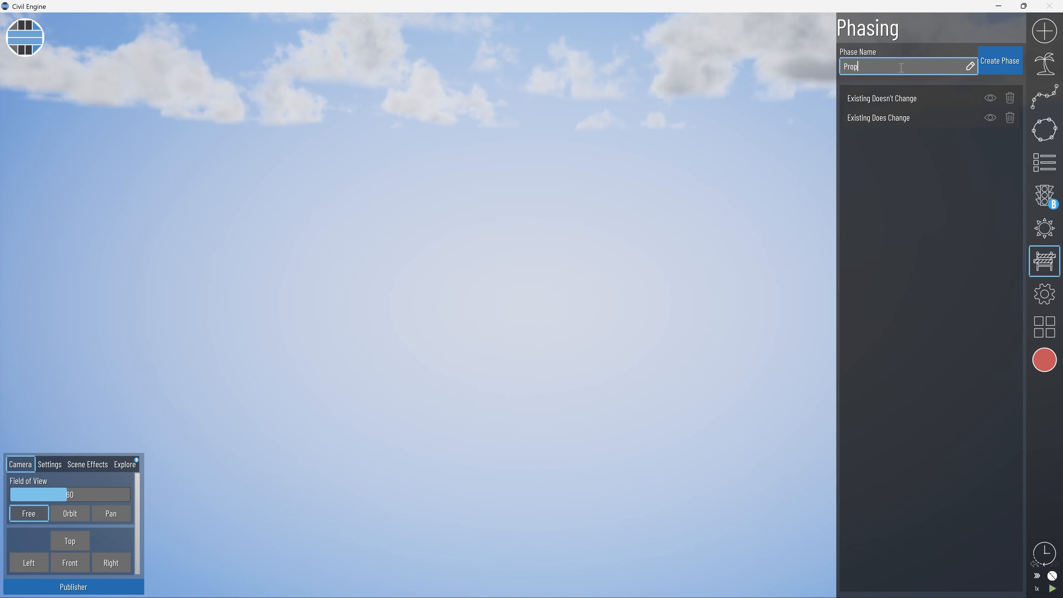
text(osed)
click(1003, 66)
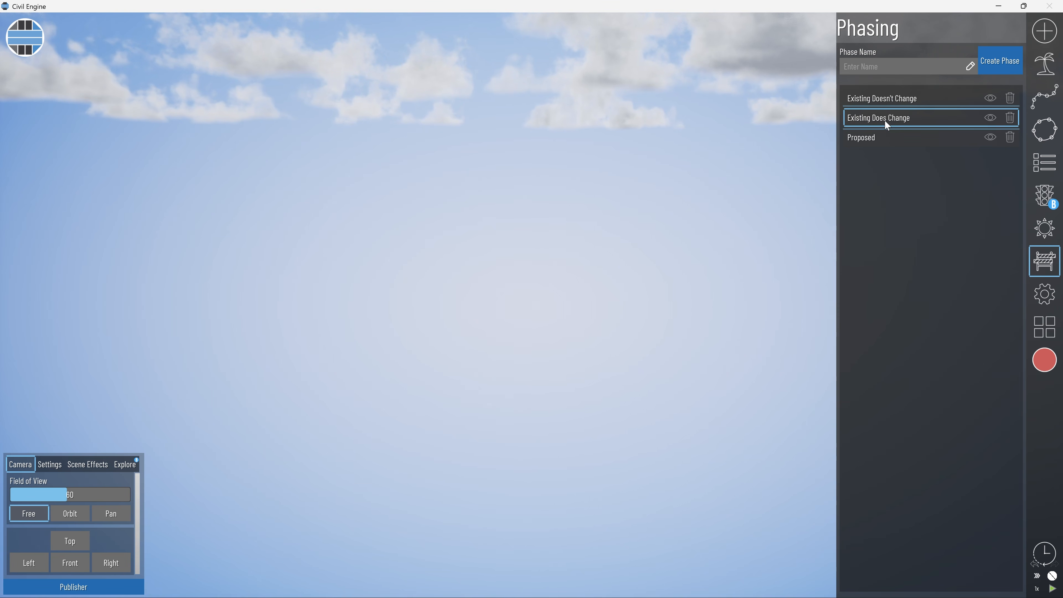
Create a dynamic Text template from the Other category and place one text asset in the scene.
click(1046, 65)
click(909, 57)
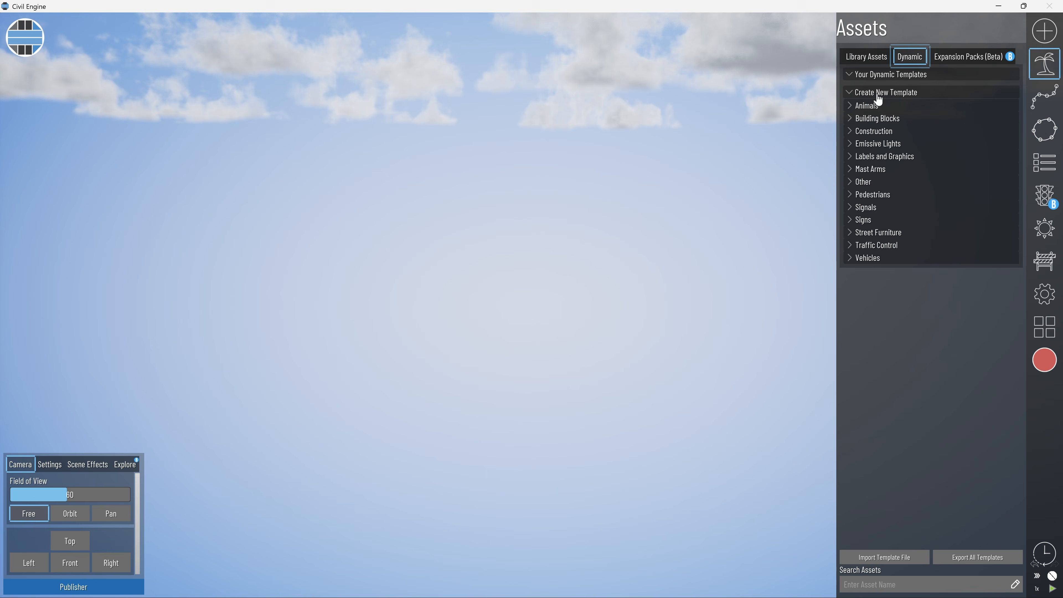
click(851, 182)
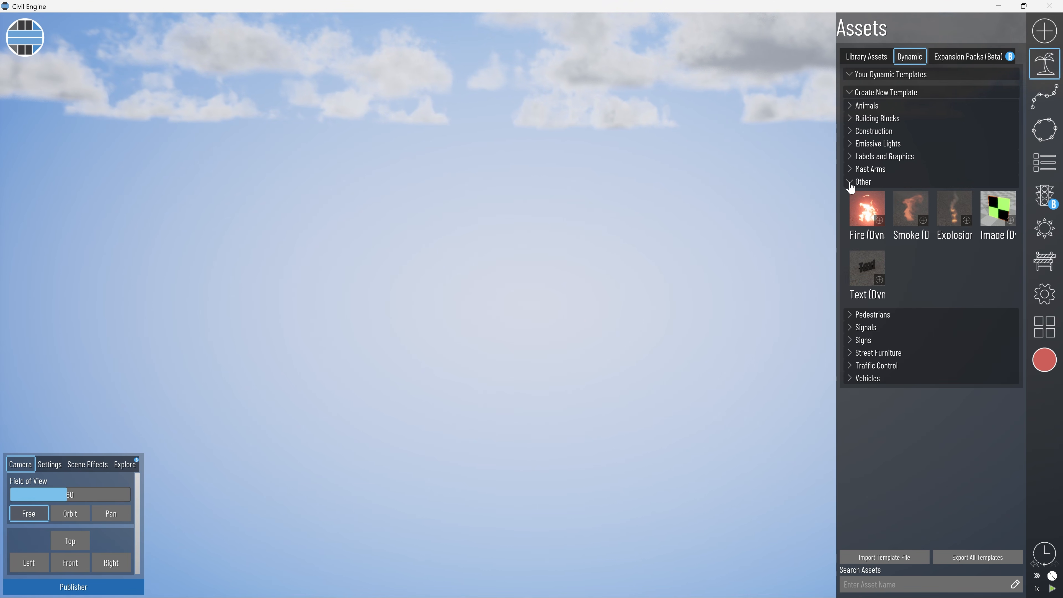
click(879, 280)
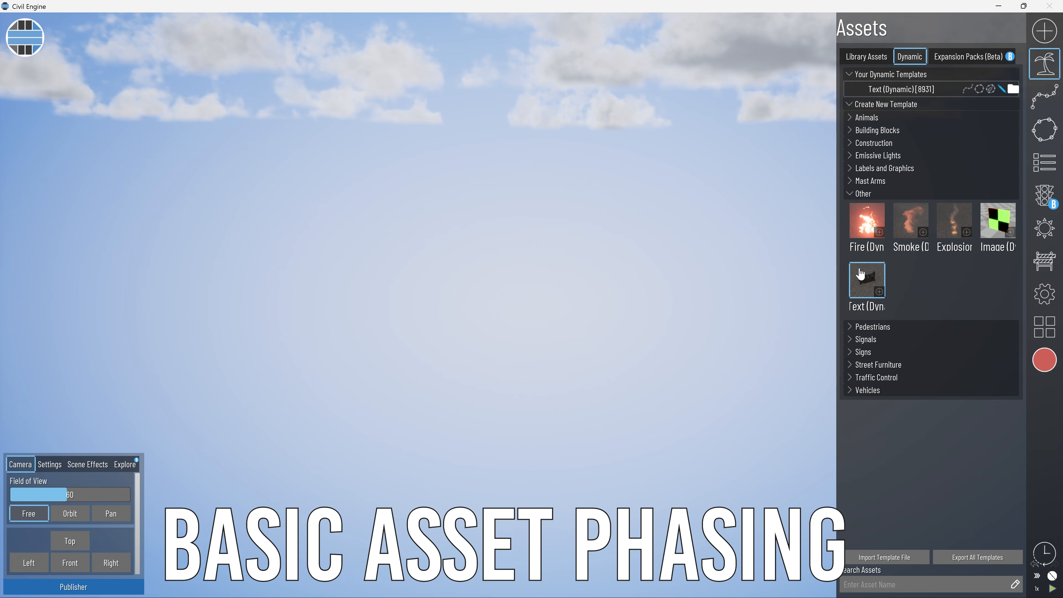
mouse_move(899, 94)
mouse_down()
mouse_move(466, 347)
mouse_move(527, 354)
mouse_up()
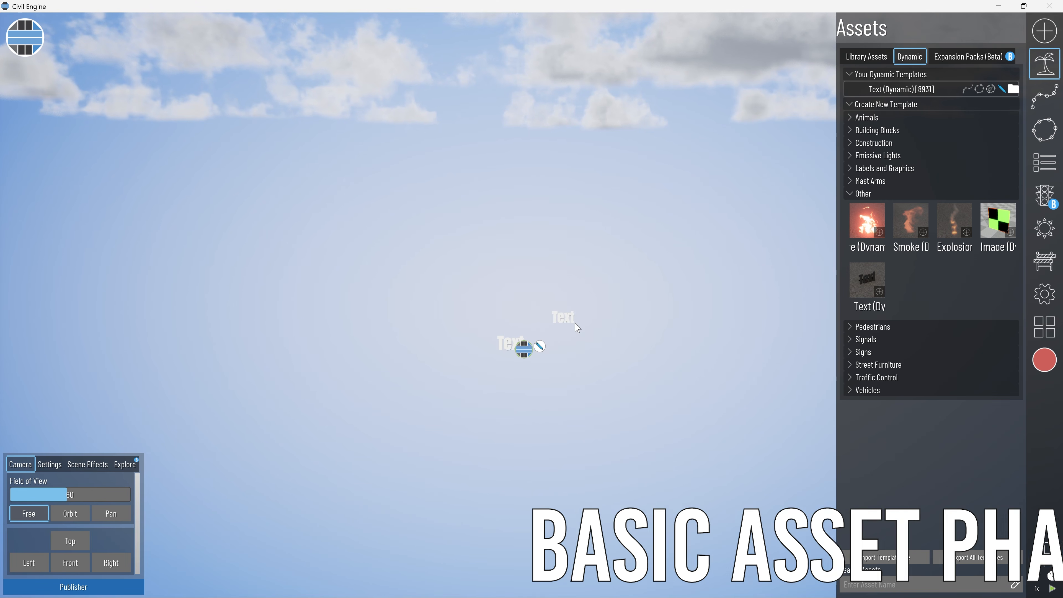
key(Escape)
scroll(507, 366, up, 4)
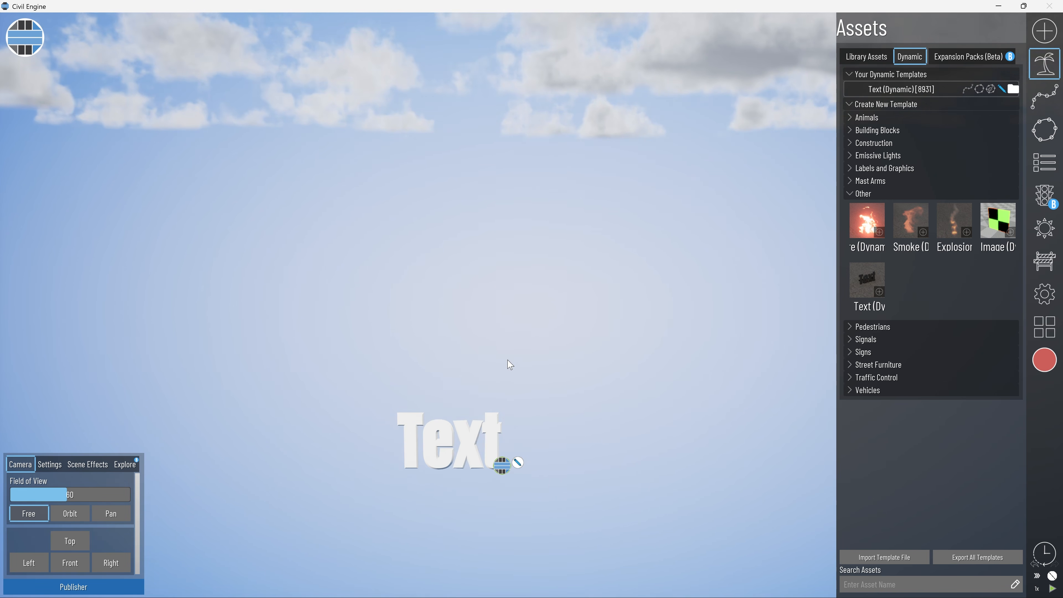
Edit the dynamic text template so its text reads "Existing Doesn't Change".
click(528, 415)
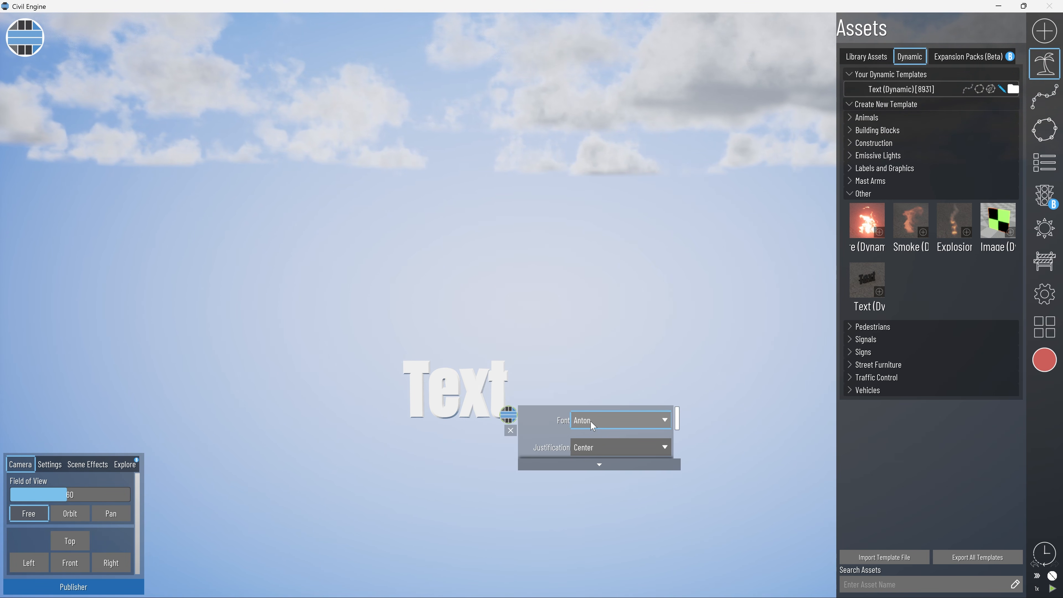
click(510, 430)
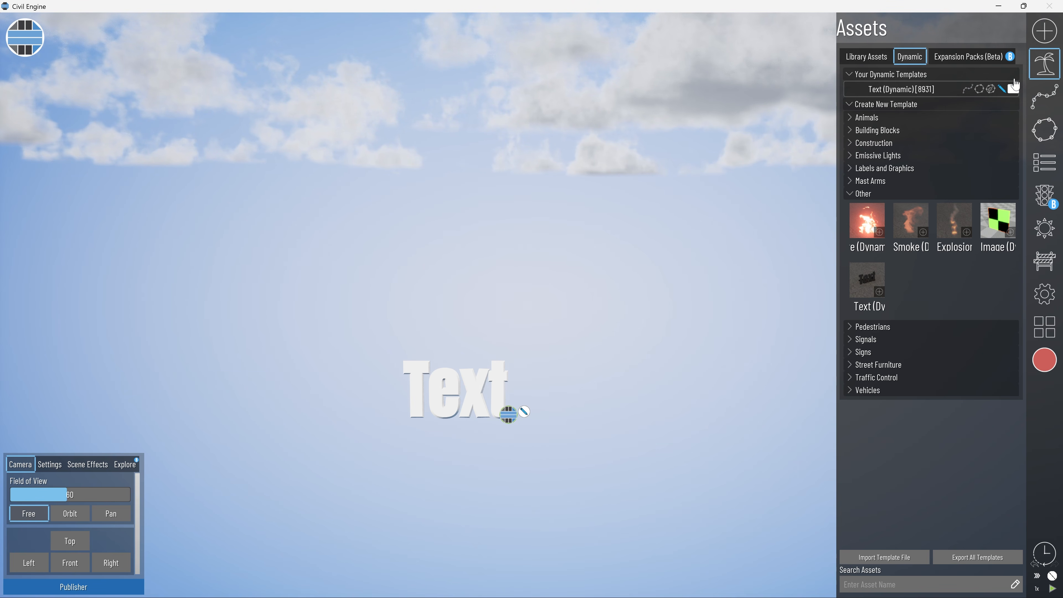
click(1003, 88)
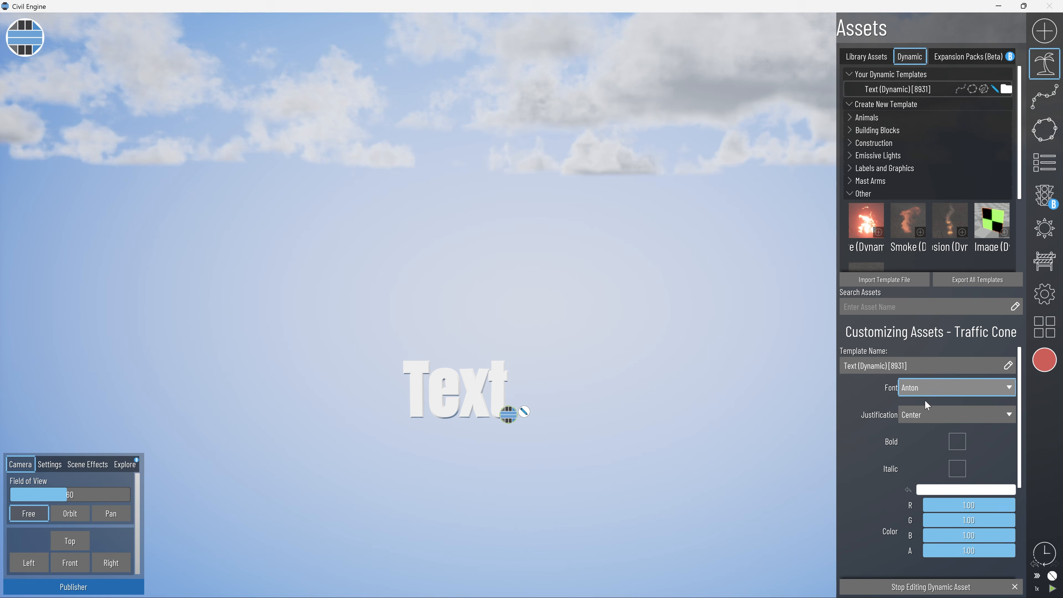
scroll(917, 453, down, 5)
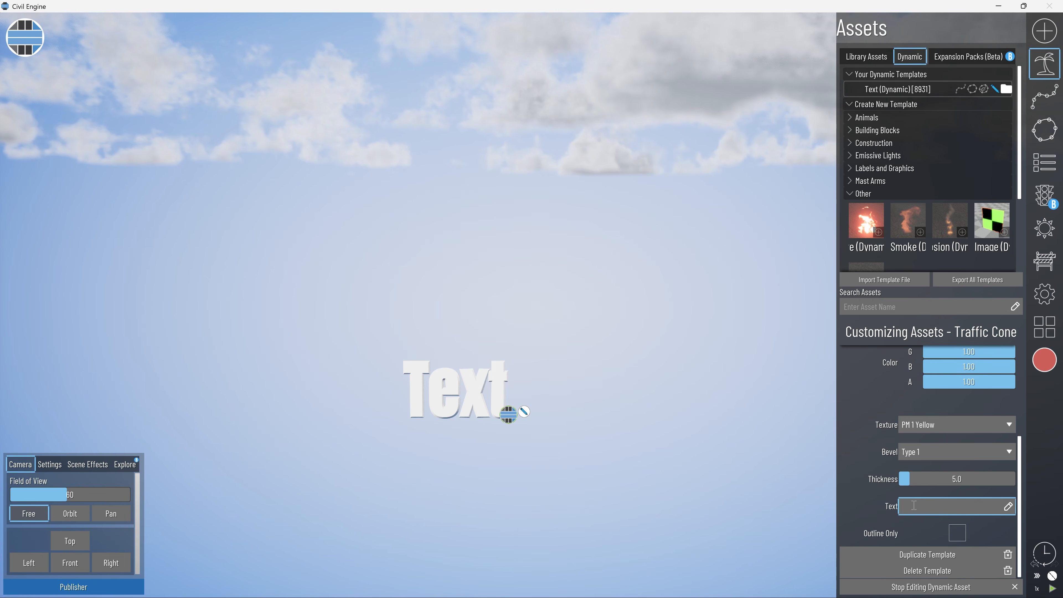
text(Existing Doesn't Change)
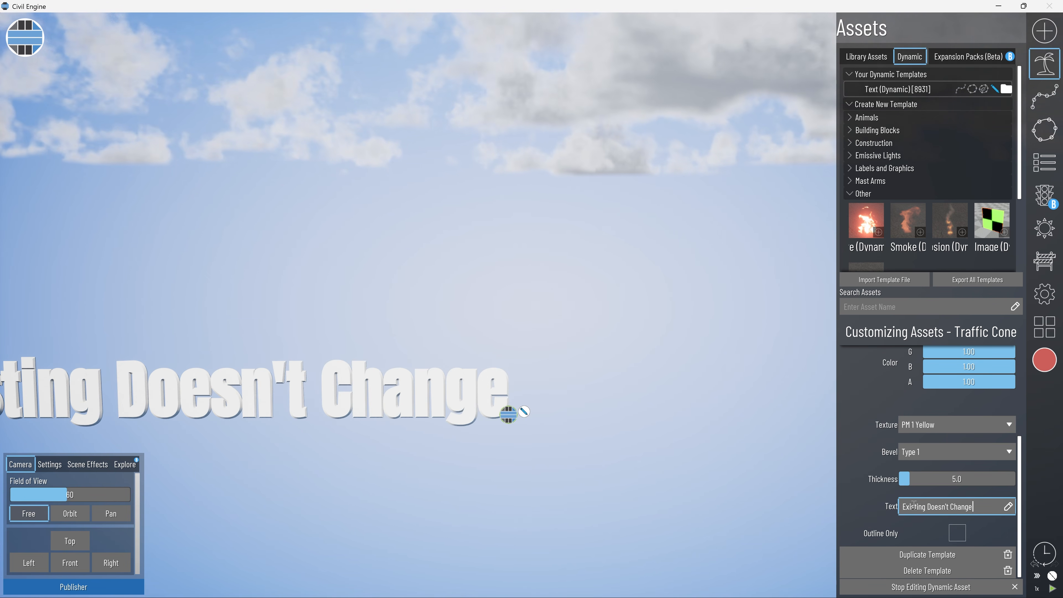
Create a second dynamic Text template reading "Existing Does Change" and place it beside the first text.
click(858, 191)
click(849, 196)
scroll(870, 218, down, 1)
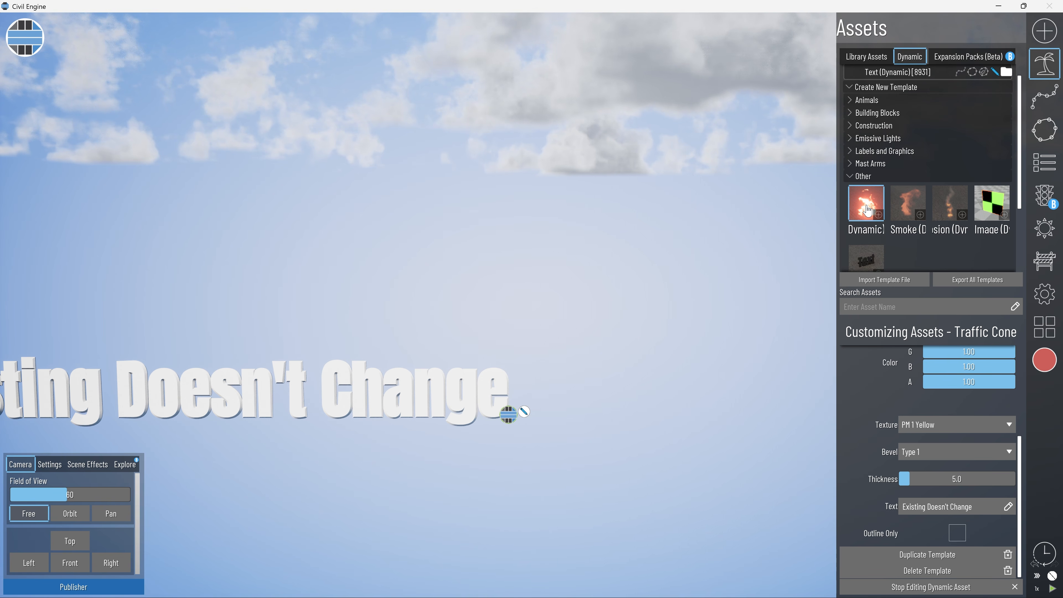
click(870, 257)
click(930, 503)
text(Existing Does Change)
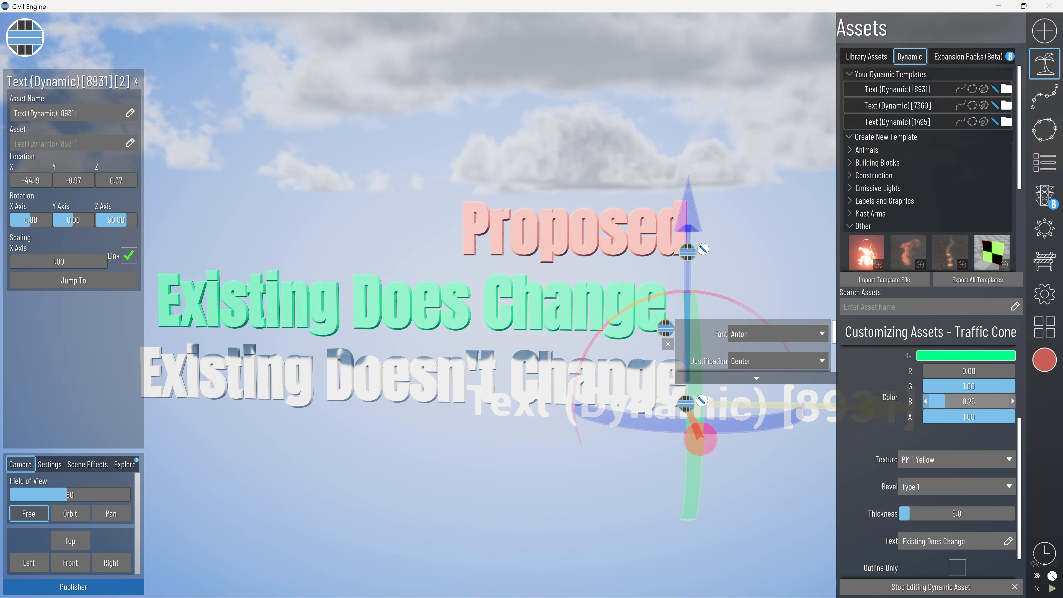
Add a light red "Proposed" text, color "Existing Does Change" green, and stack the texts above the white "Existing Doesn't Change".
click(665, 328)
scroll(686, 318, down, 5)
drag(750, 316, 764, 316)
scroll(765, 316, up, 5)
click(805, 261)
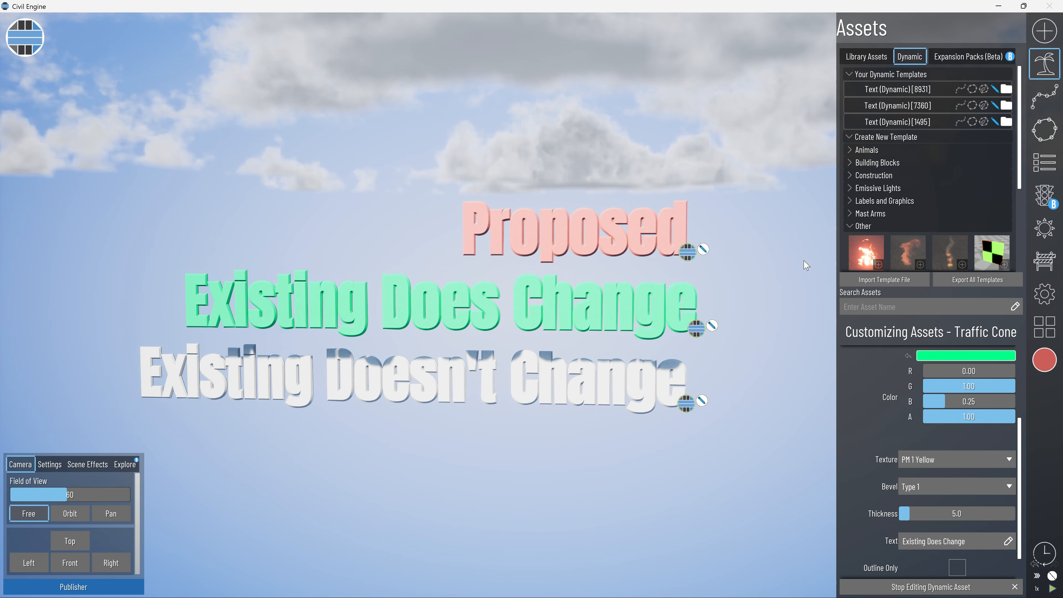
Rename the three text assets in the hierarchy as EDC, EdoesC and Proposed, and open the phase list.
click(1050, 176)
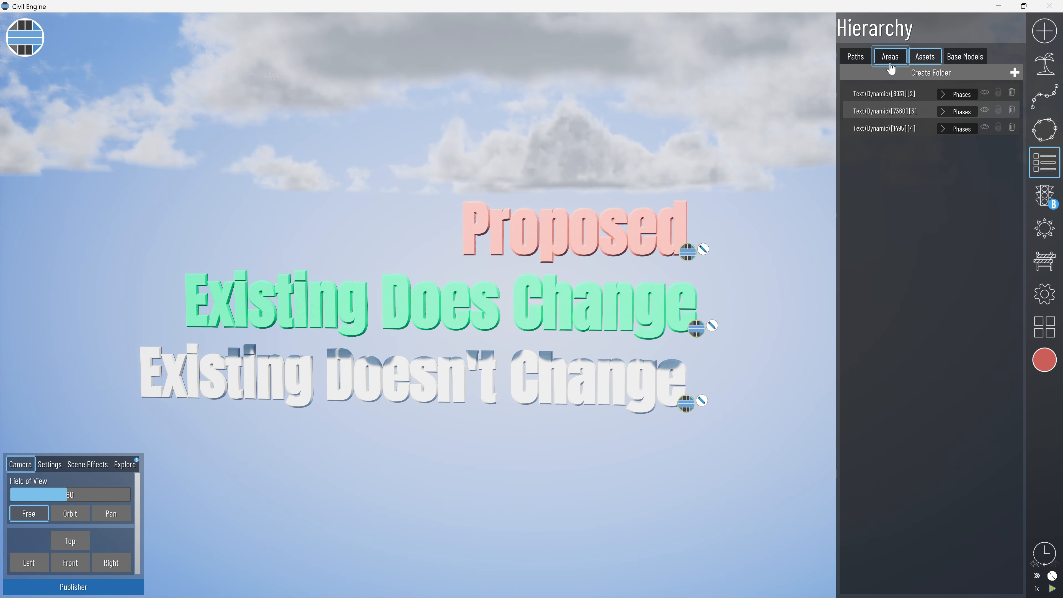
click(904, 94)
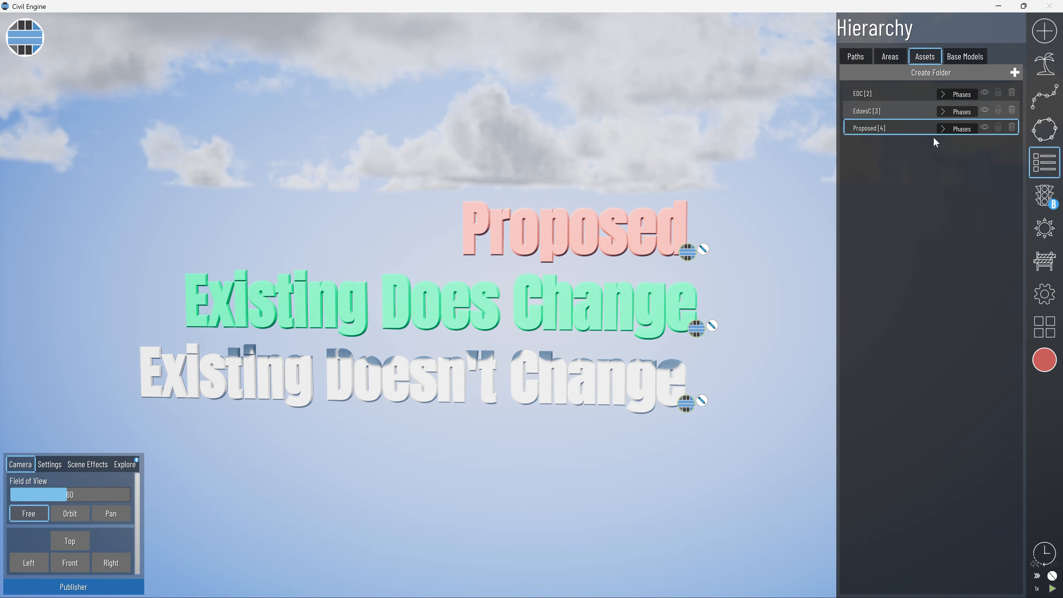
click(1045, 208)
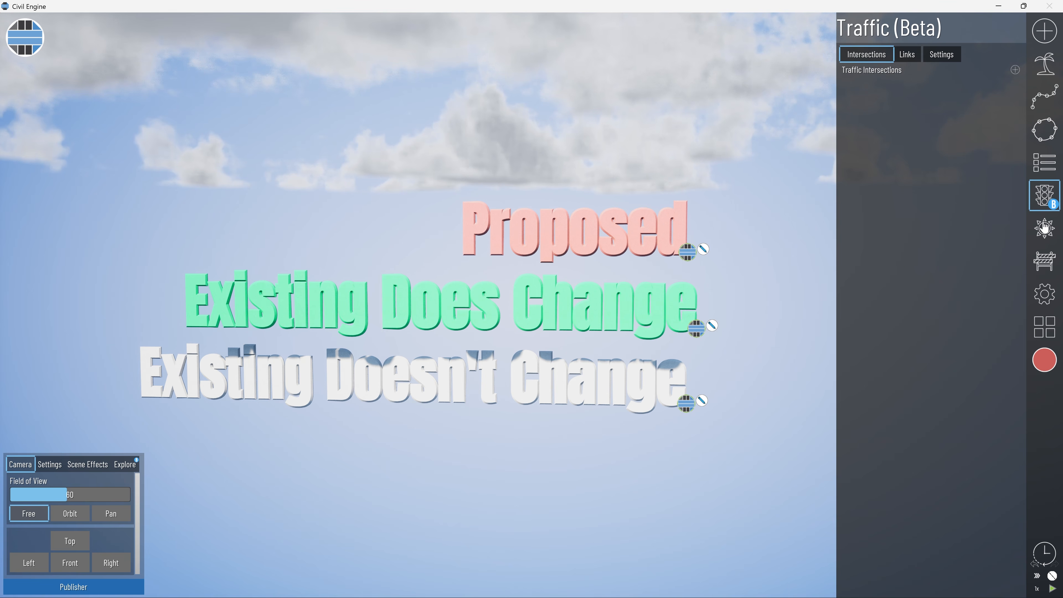
click(1046, 262)
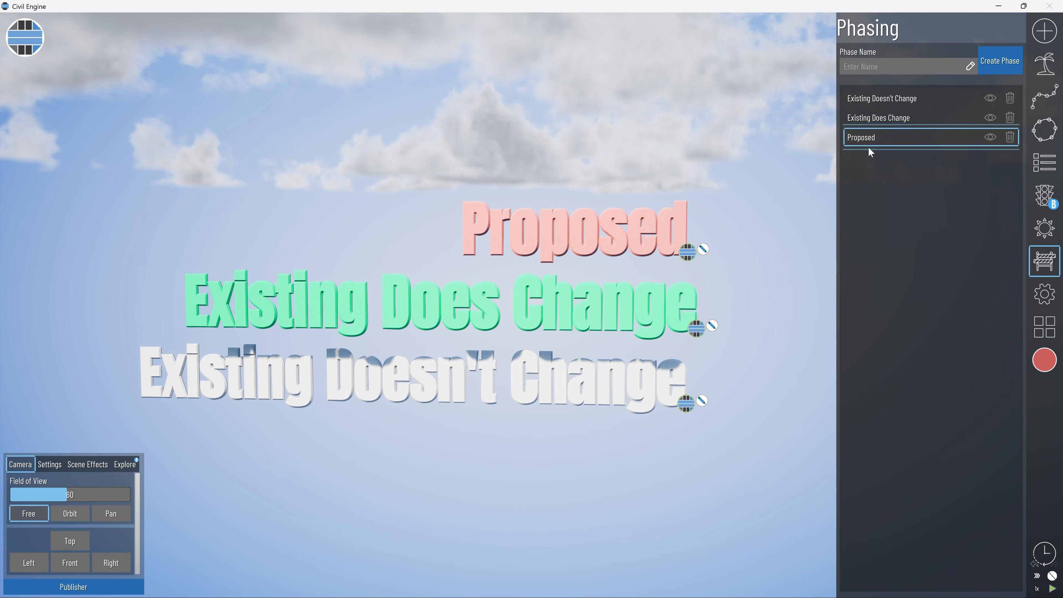
Assign the EDC, EdoesC and Proposed assets to the Existing Doesn't Change, Existing Does Change and Proposed phases respectively.
click(1045, 162)
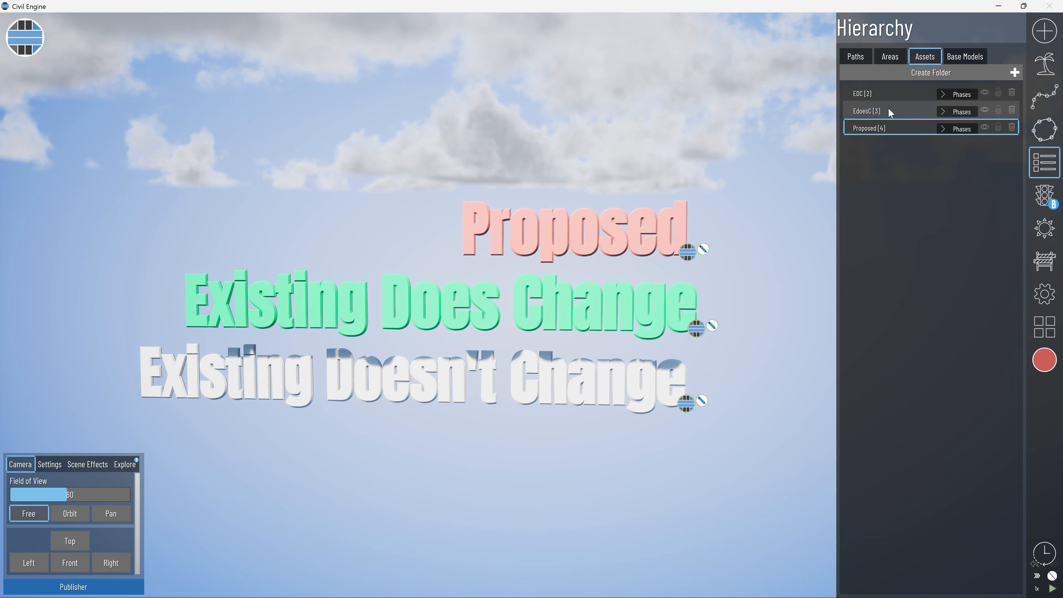
click(959, 99)
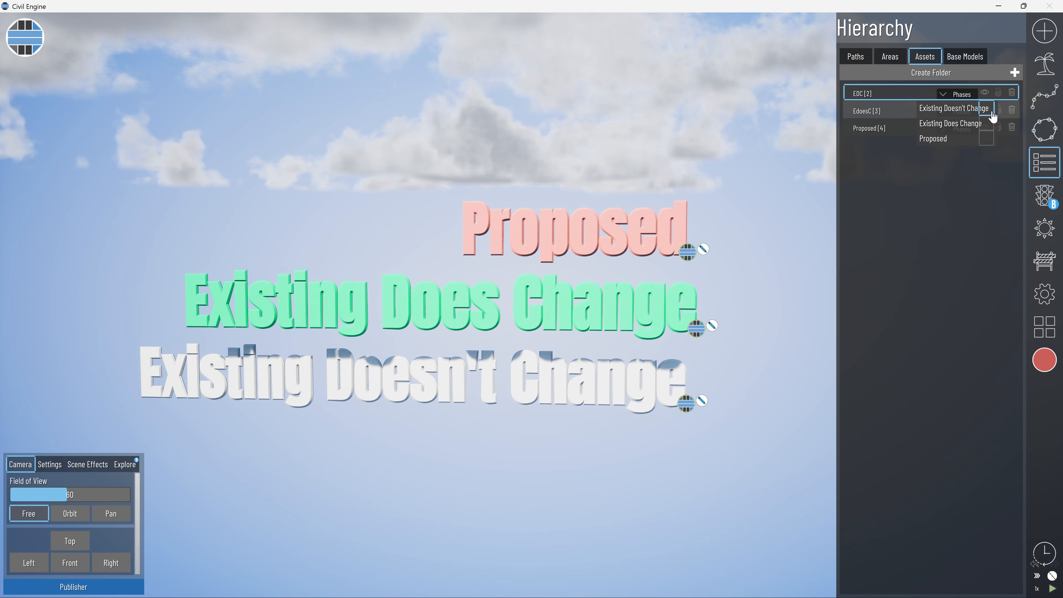
click(991, 112)
click(953, 97)
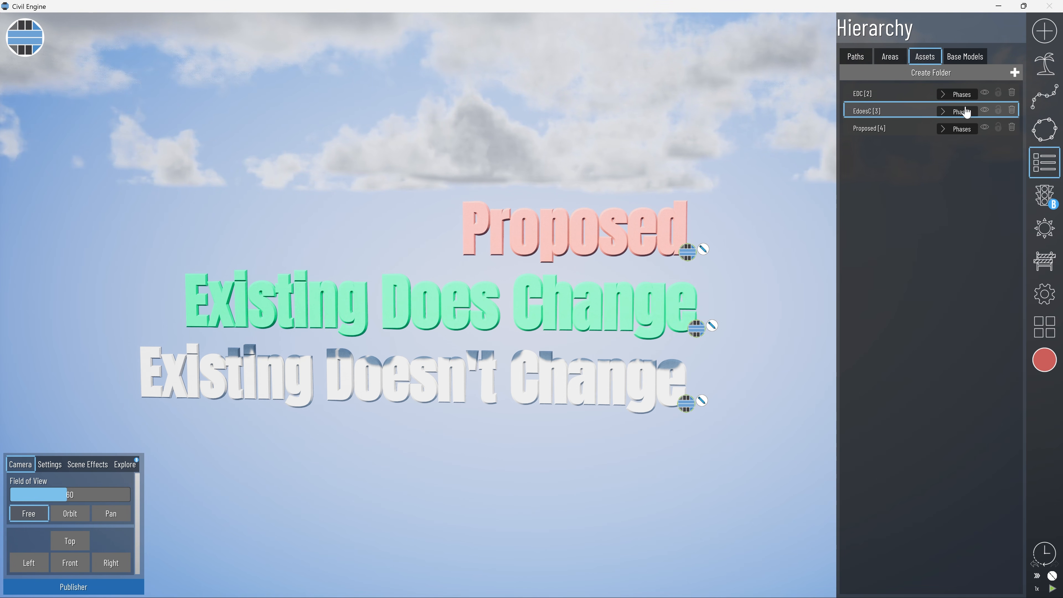
click(963, 113)
click(987, 140)
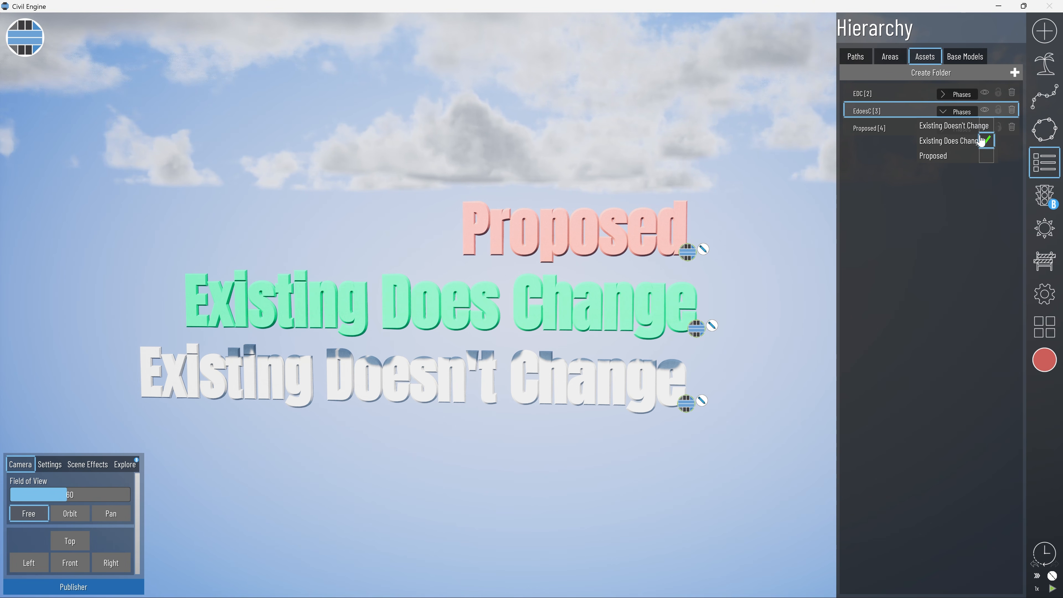
click(942, 113)
click(959, 128)
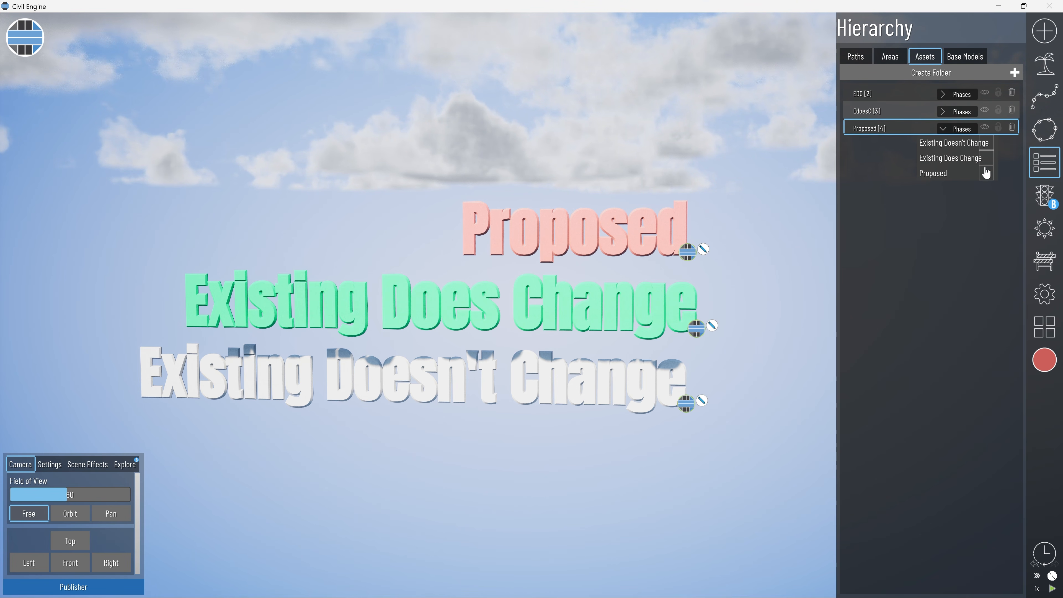
click(988, 175)
click(950, 128)
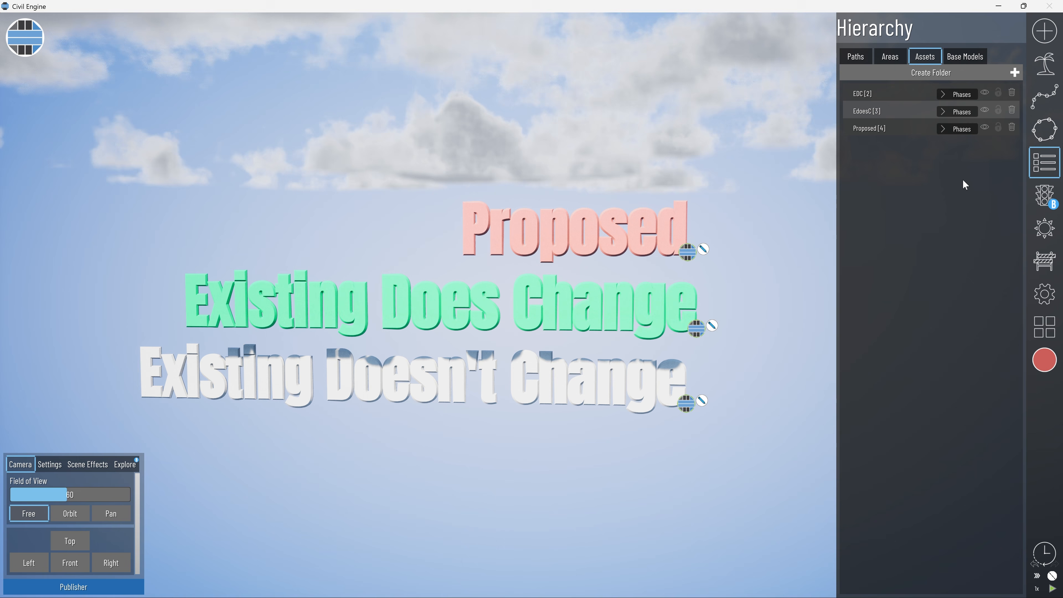
Toggle the visibility of each of the three phases off and on to check which text it controls.
click(1048, 269)
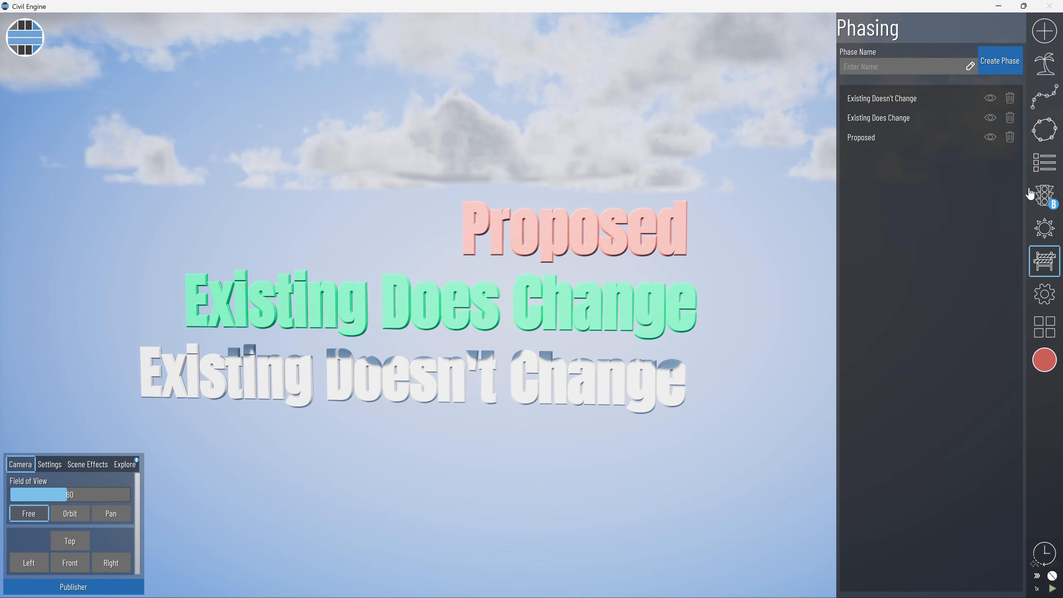
click(990, 100)
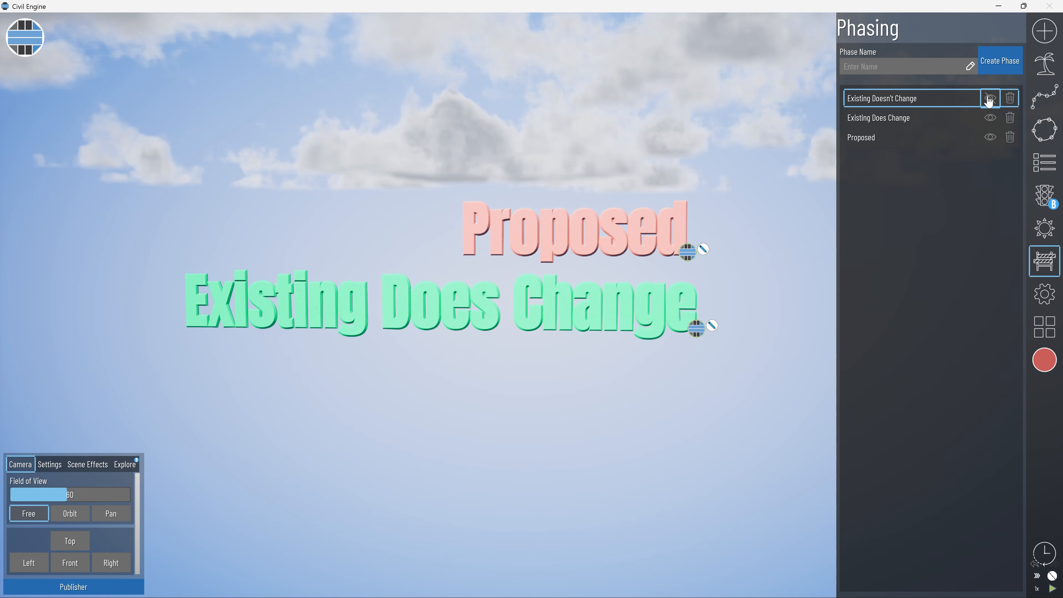
click(990, 100)
click(991, 119)
click(992, 118)
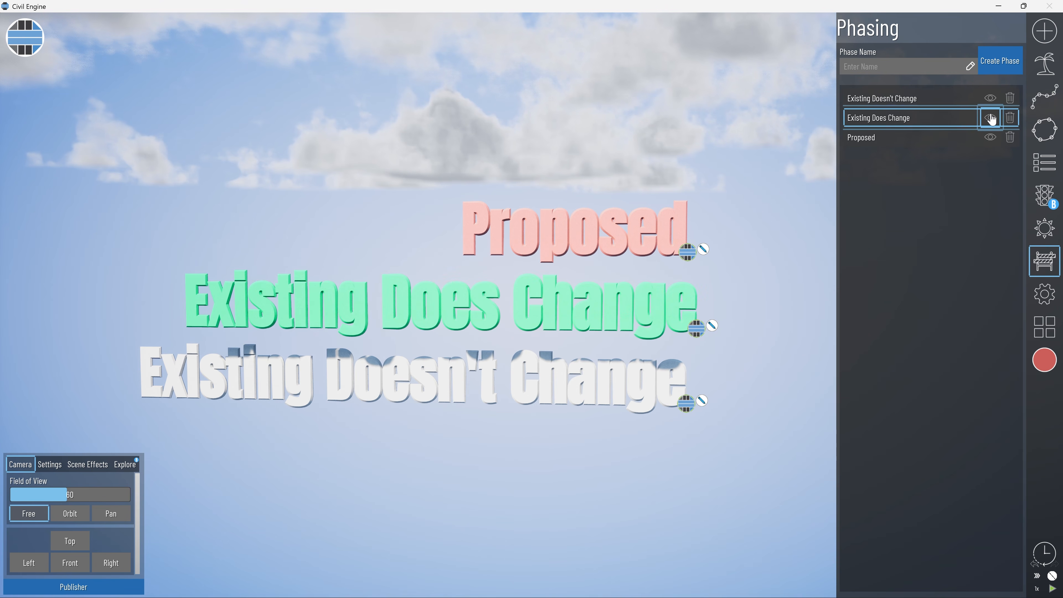
click(990, 138)
click(990, 137)
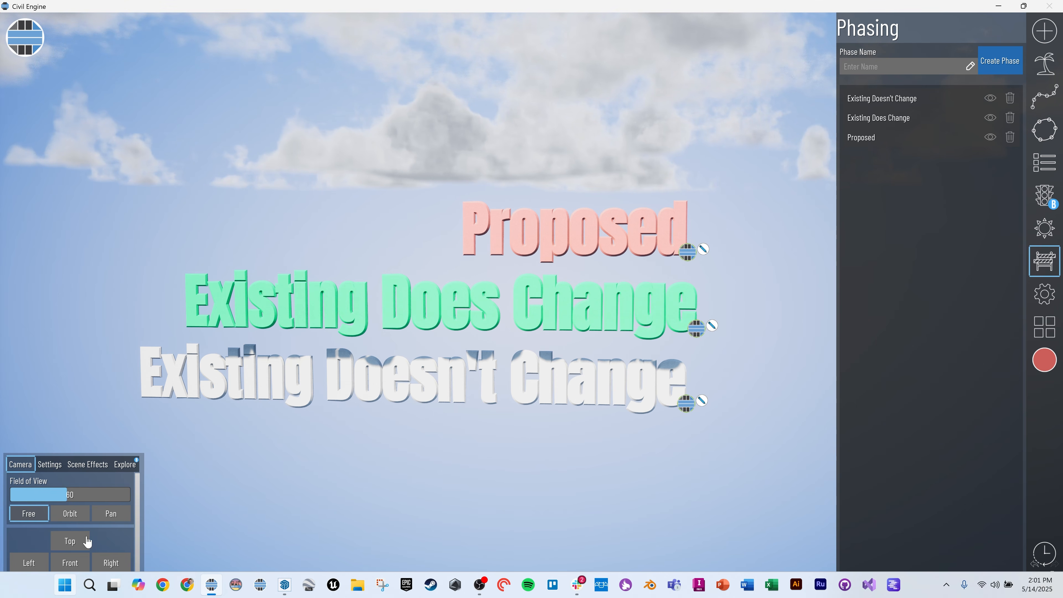
Create a 4D phasing chart in the Publisher and add the Existing Doesn't Change, Existing Does Change and Proposed phases to it.
click(67, 586)
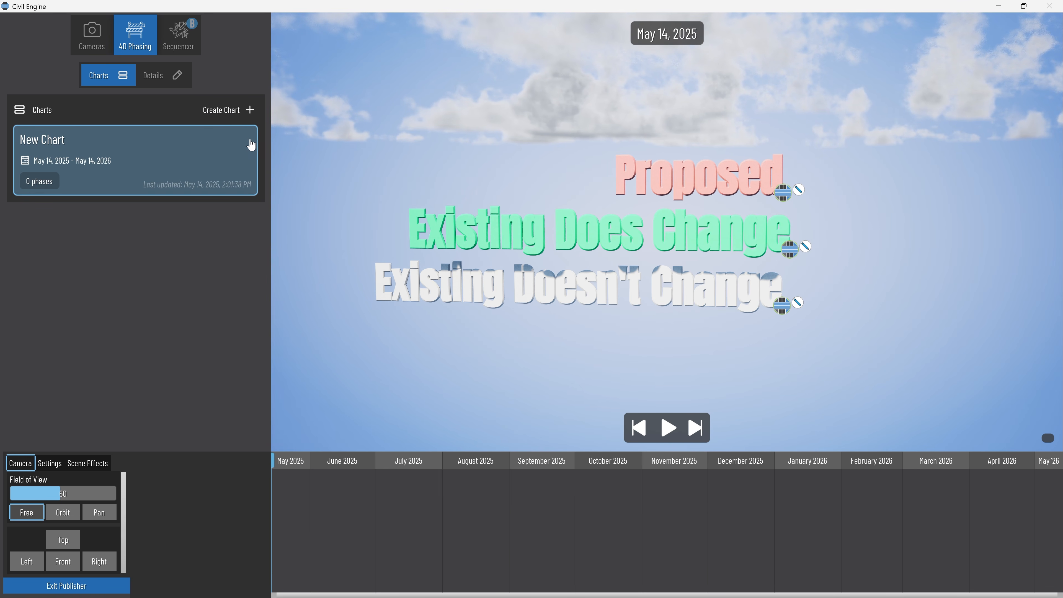
click(240, 139)
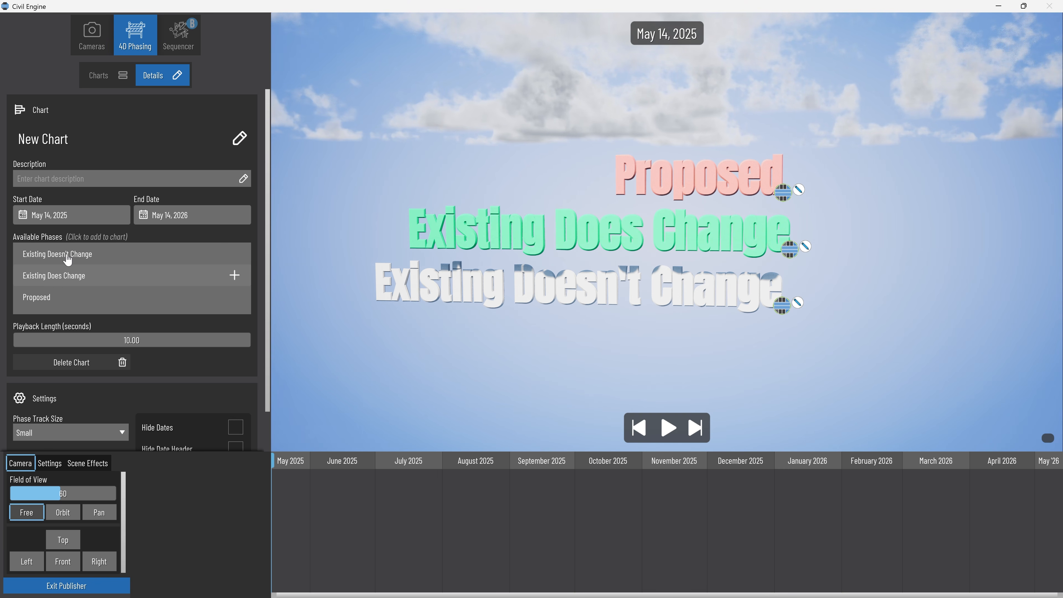
click(228, 261)
click(118, 255)
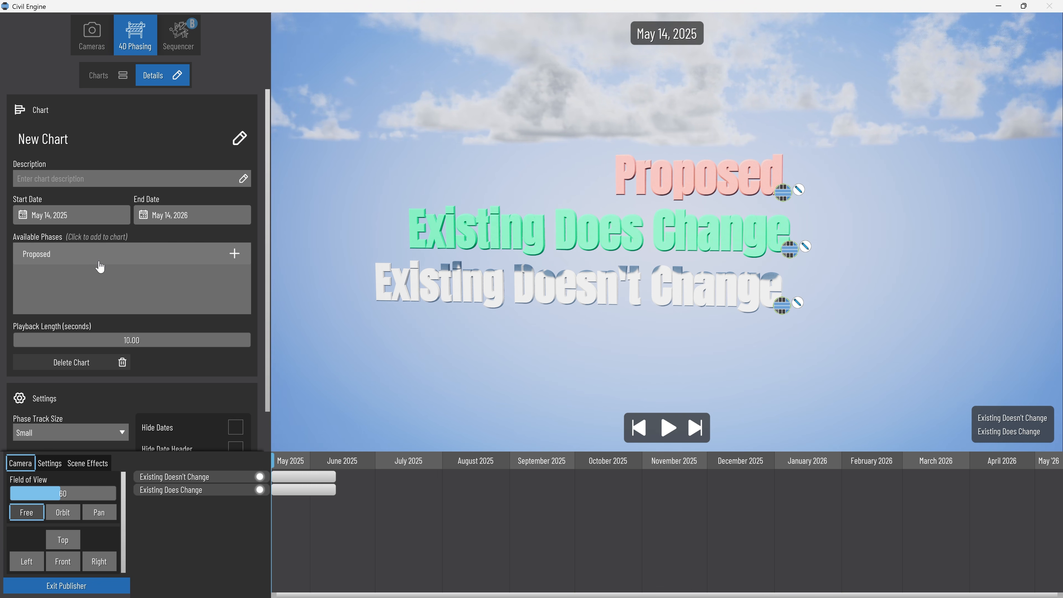
click(100, 256)
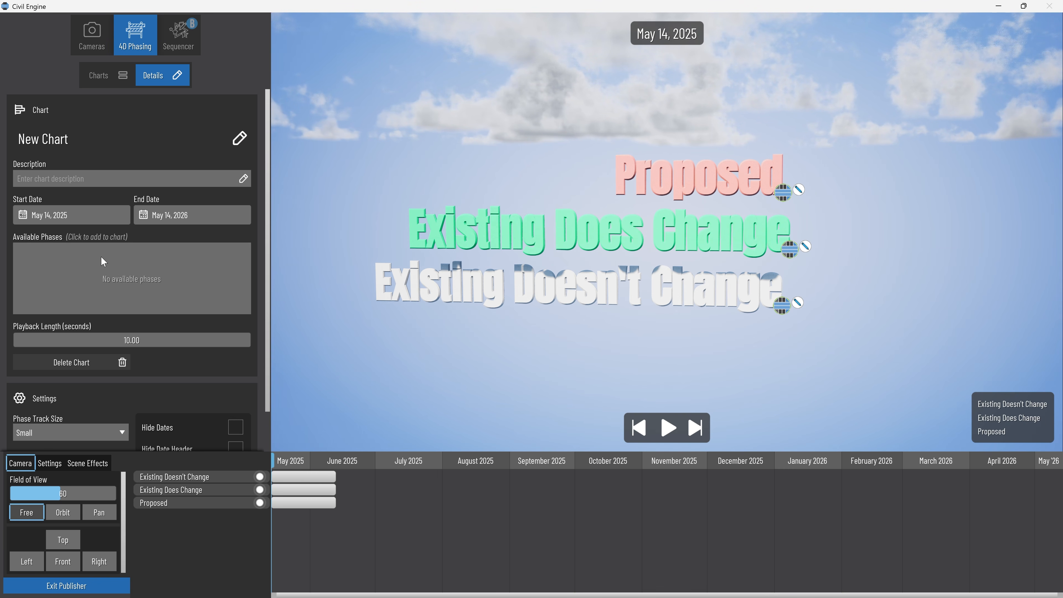
Extend Existing Doesn't Change to May 11, 2026 and Existing Does Change to September 14, 2025, and span Proposed from September 12, 2025 to May 11, 2026.
click(311, 477)
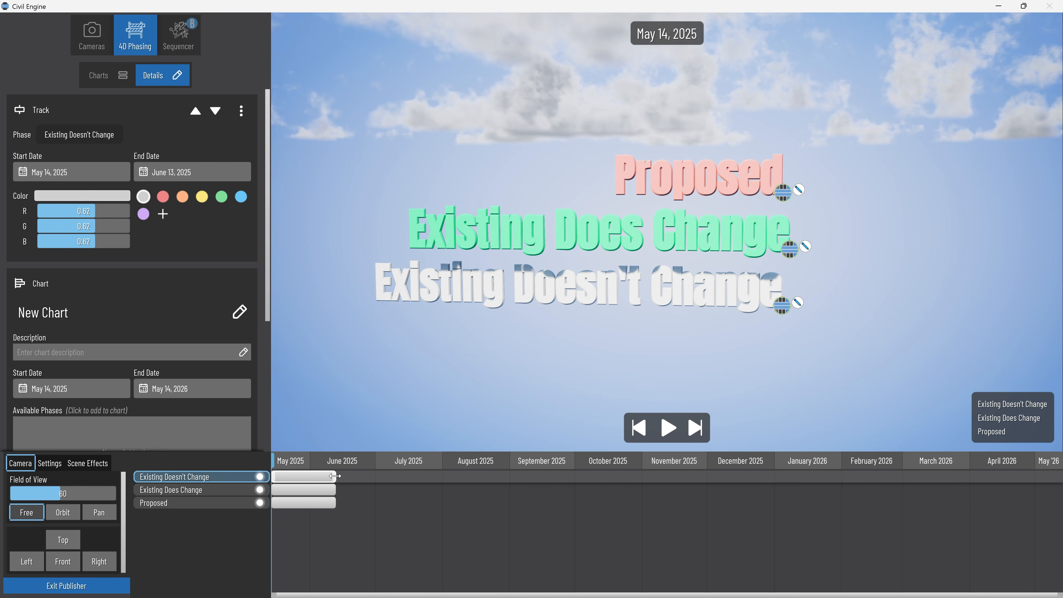
drag(336, 476, 1055, 489)
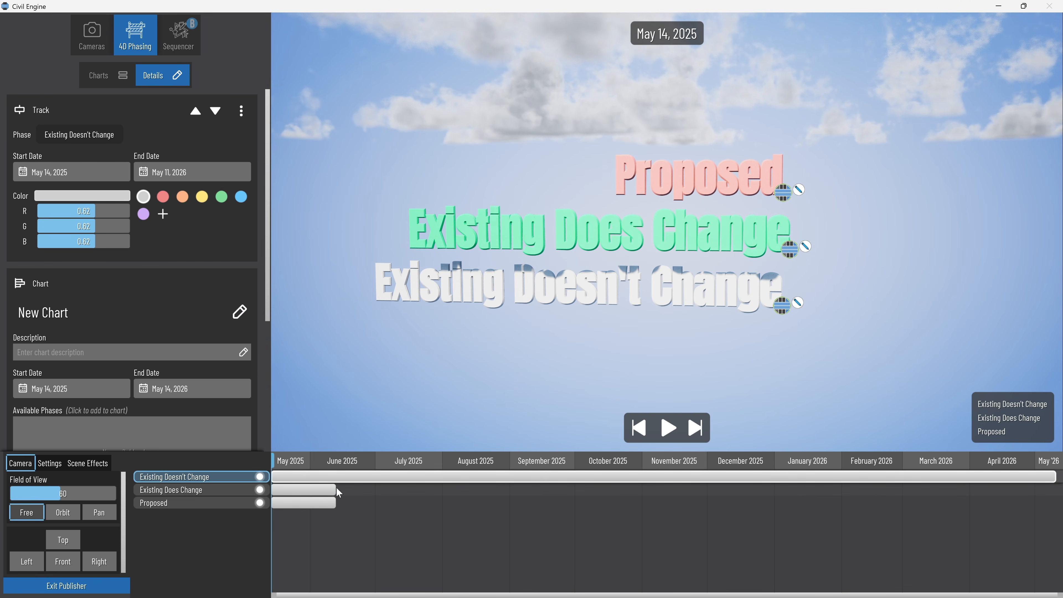
drag(335, 489, 538, 489)
drag(330, 506, 1056, 496)
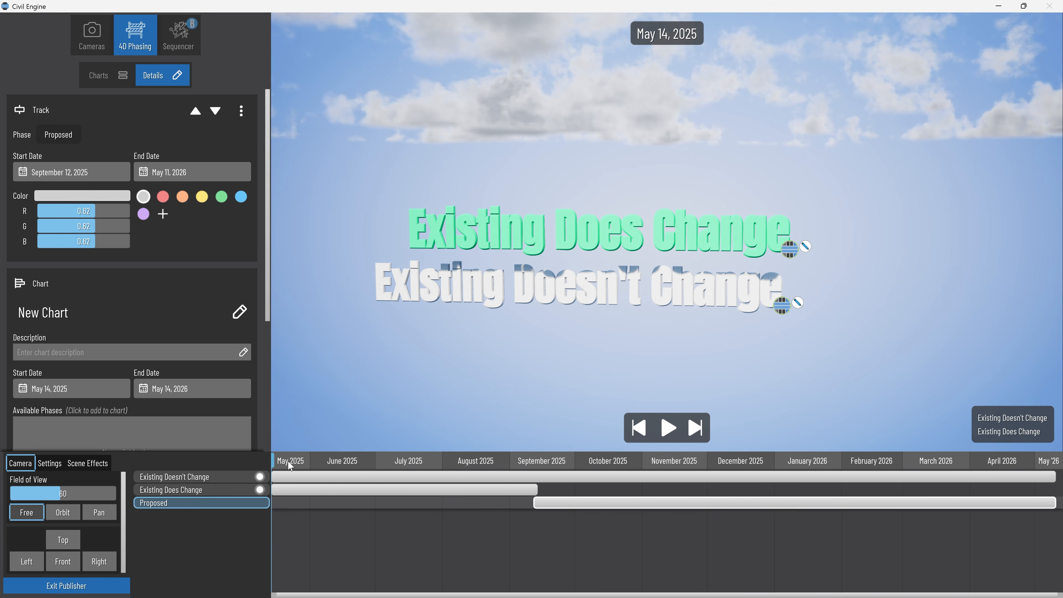
Scrub the chart timeline to preview the phases and view the track settings of Existing Doesn't Change.
drag(289, 462, 251, 456)
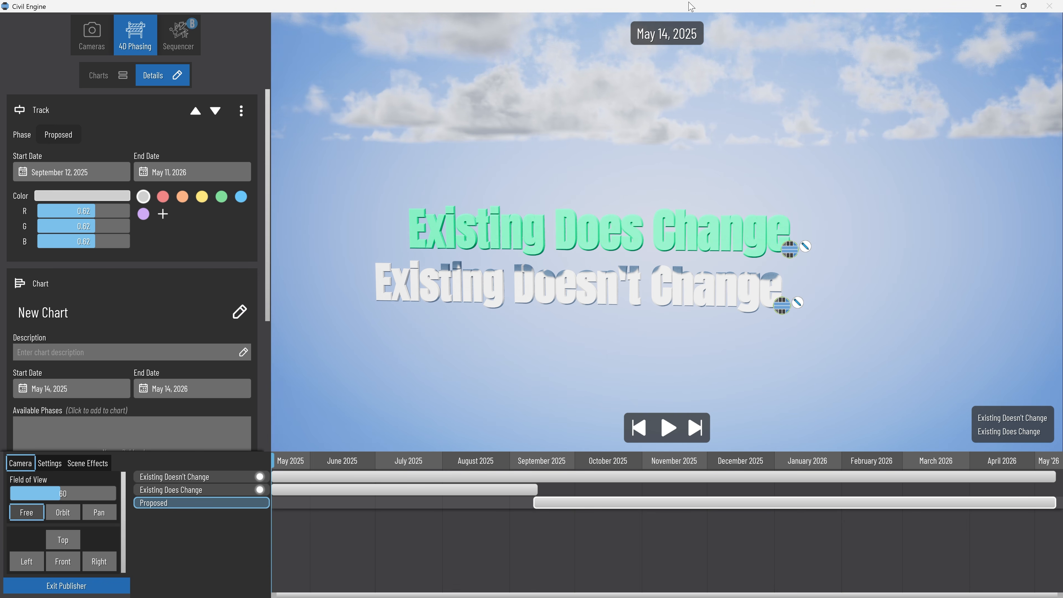
mouse_move(280, 461)
mouse_down()
mouse_move(757, 461)
mouse_move(283, 460)
mouse_up()
click(292, 480)
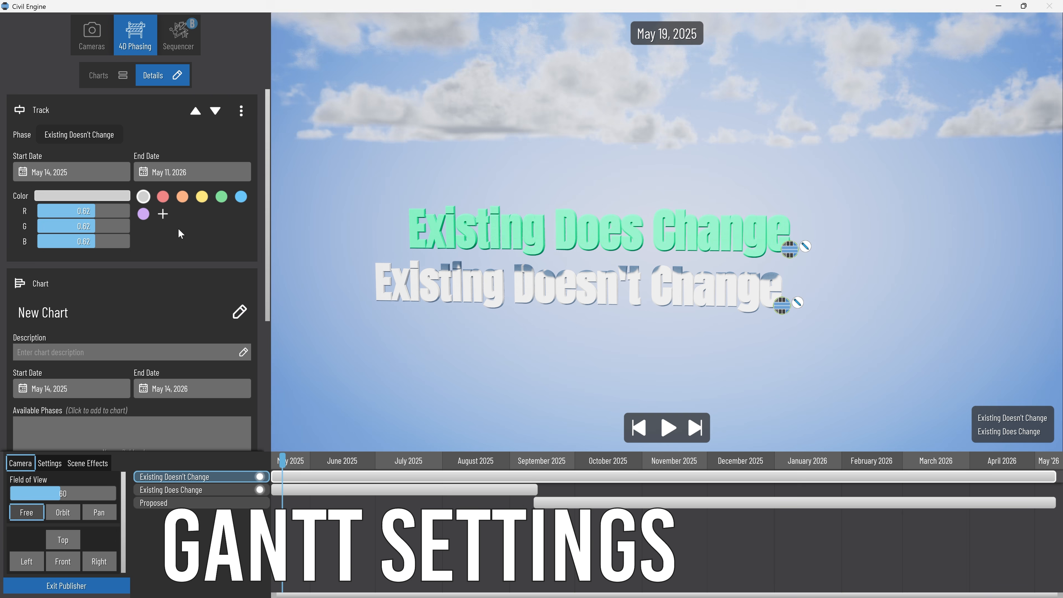
Color the Existing Does Change track green and the Proposed track red.
click(317, 494)
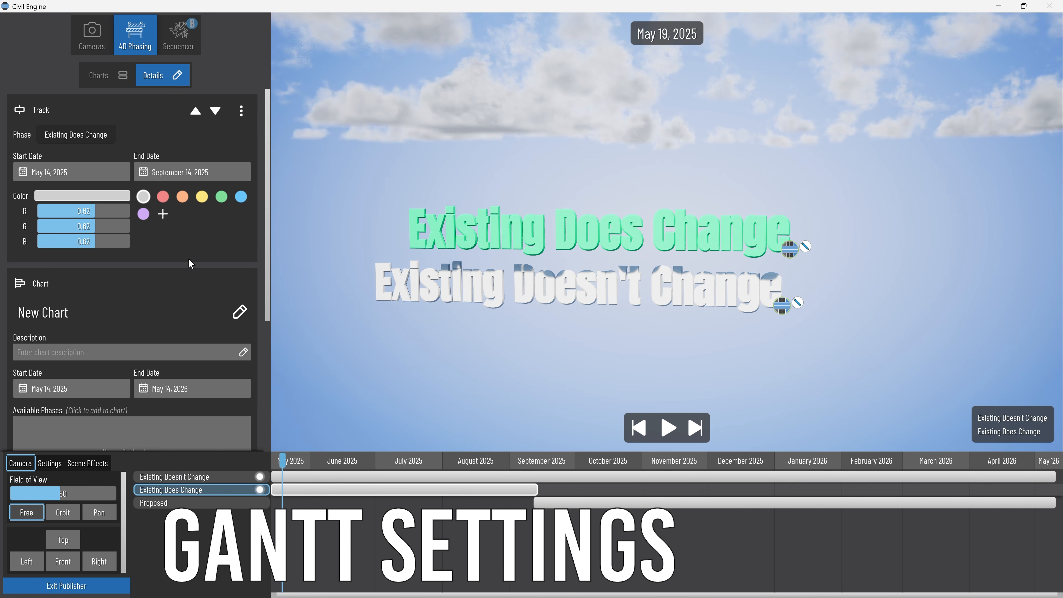
click(225, 195)
click(570, 504)
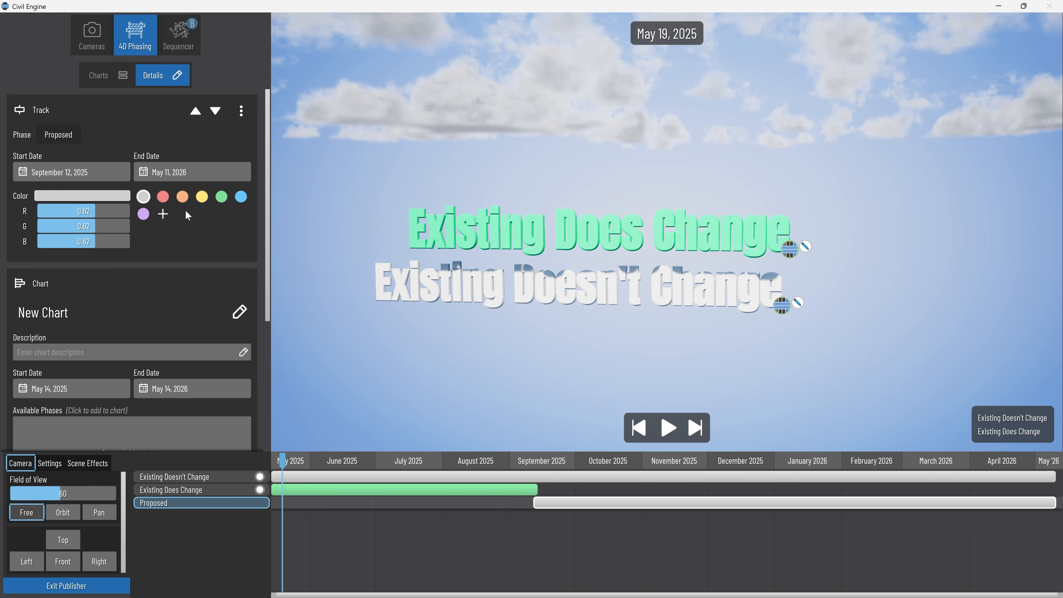
click(163, 197)
Scrub the timeline to July 30, 2025 and look through the chart's detail settings.
drag(282, 461, 452, 444)
scroll(168, 228, down, 1)
scroll(167, 229, down, 5)
scroll(167, 234, up, 6)
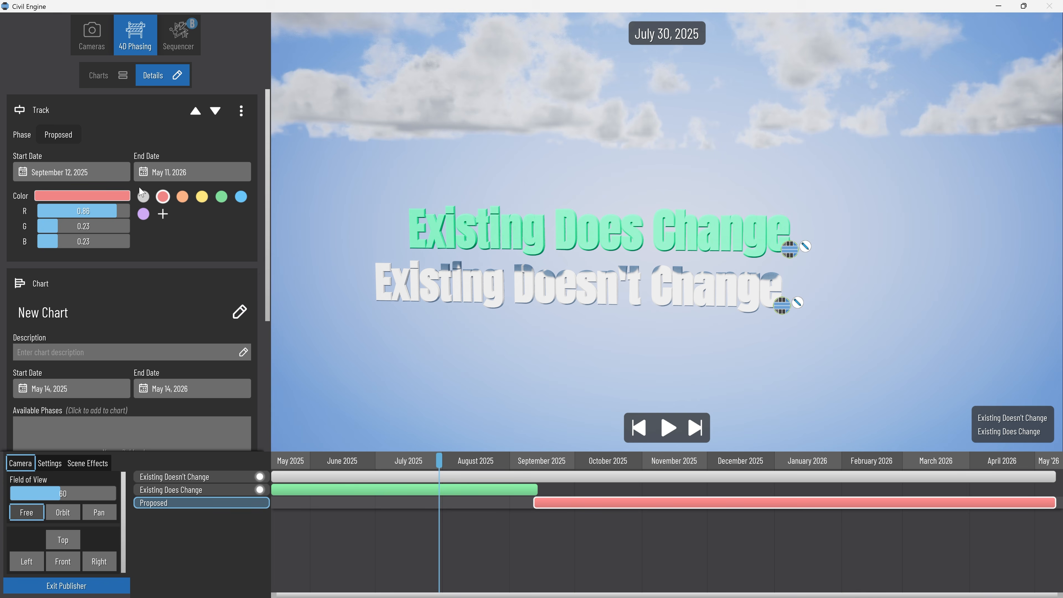
Move the Proposed track above the Existing Does Change track in the chart.
click(193, 114)
click(215, 111)
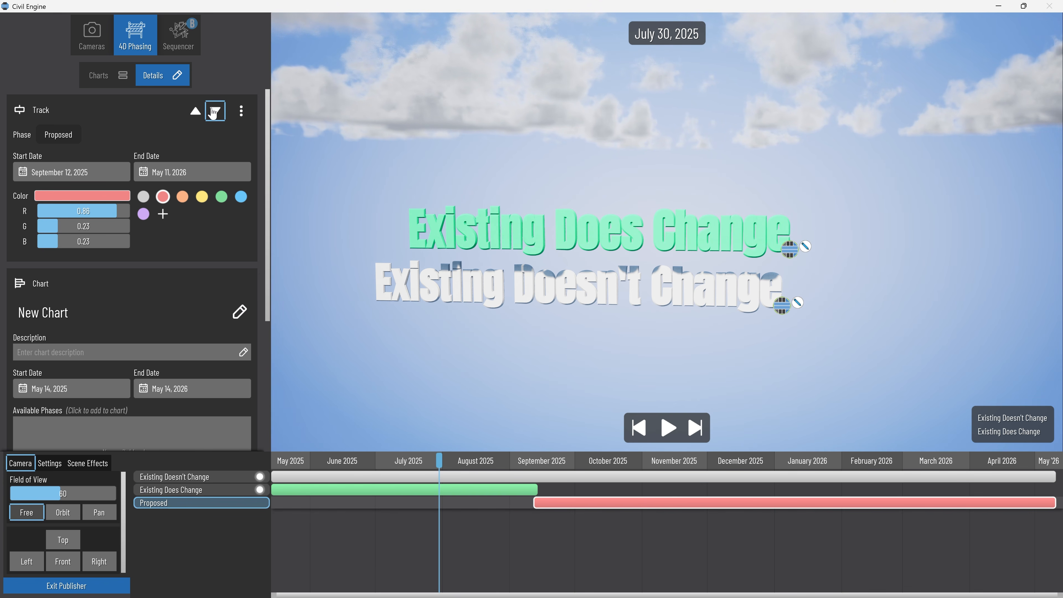
click(196, 111)
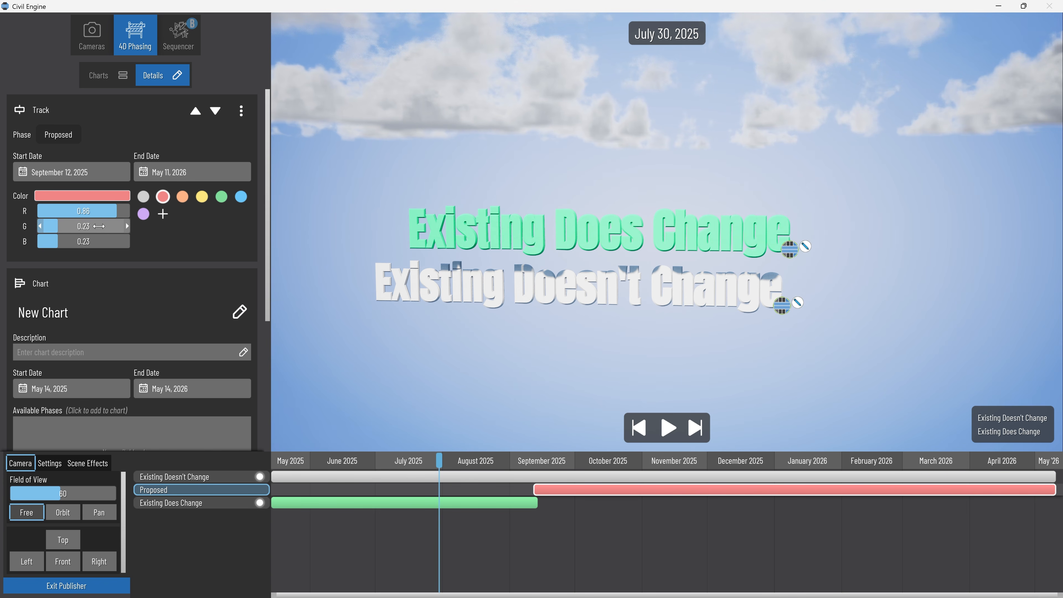
Browse the end date calendars of the Proposed track and of the whole chart.
click(204, 172)
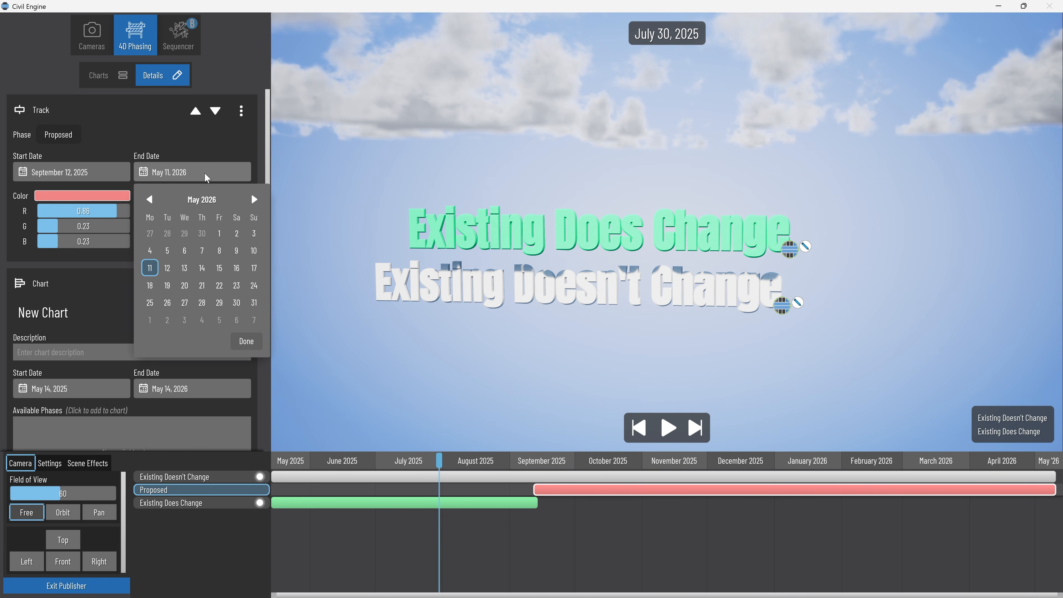
click(255, 199)
click(255, 200)
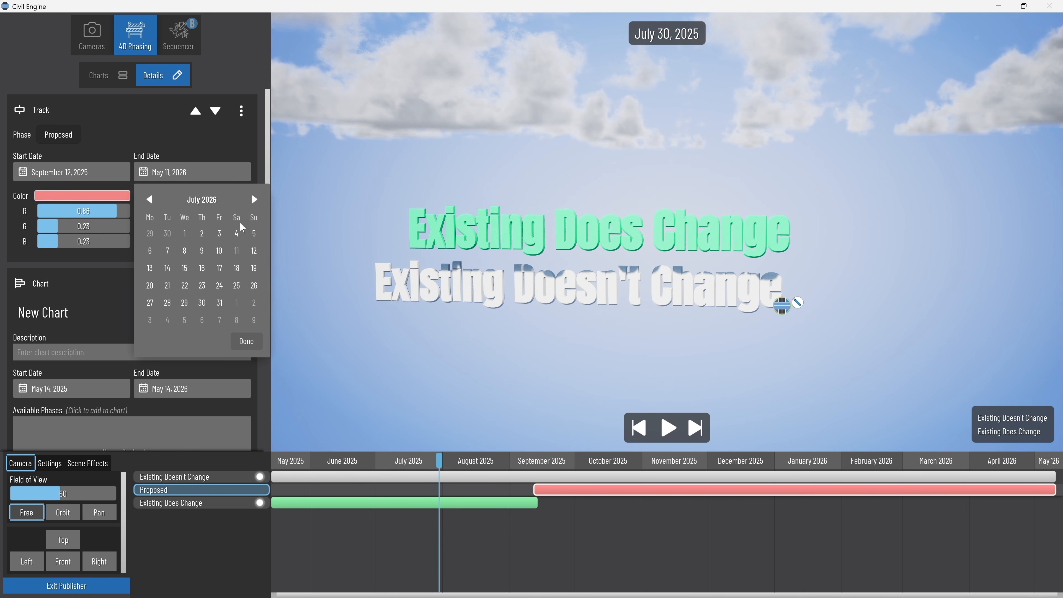
click(227, 176)
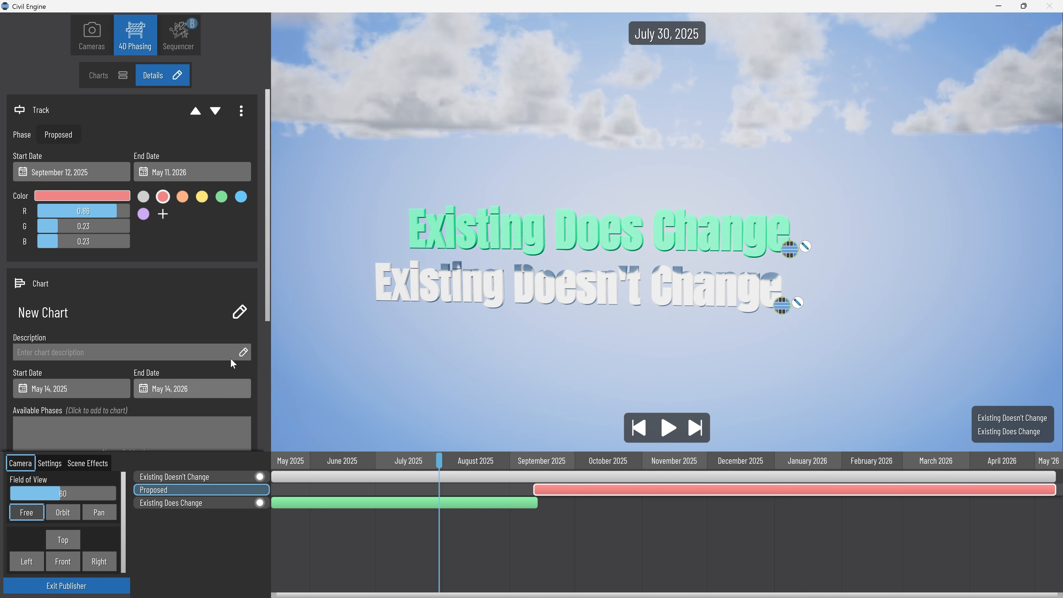
scroll(151, 340, down, 3)
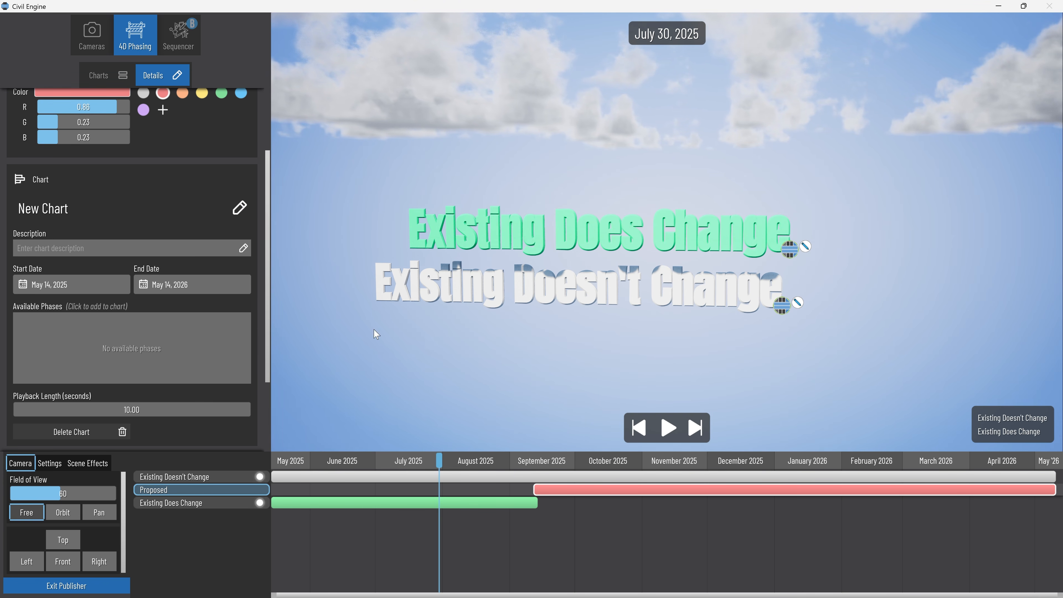
scroll(154, 245, up, 3)
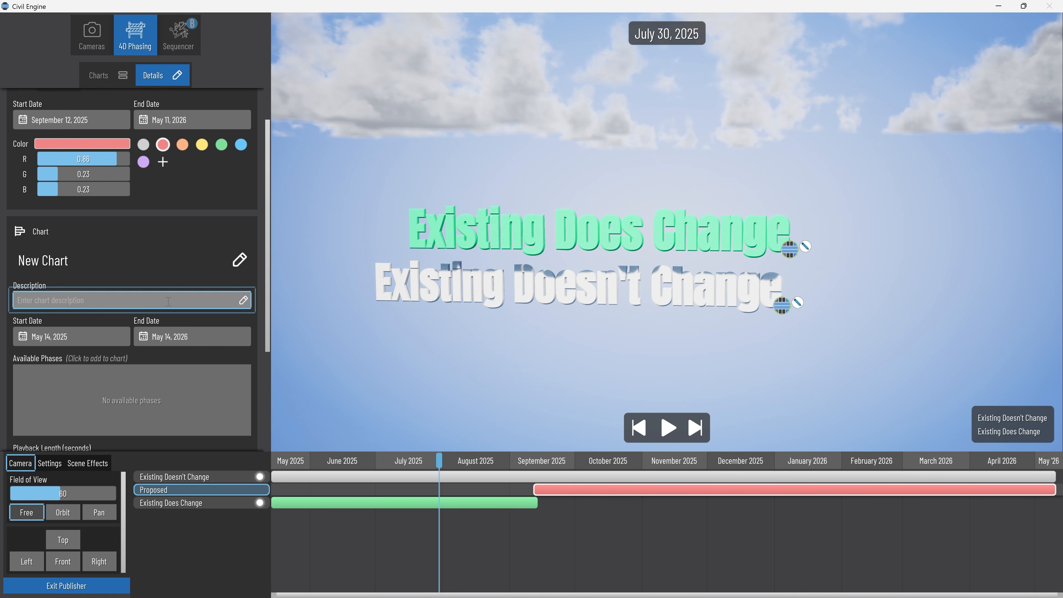
scroll(201, 294, down, 2)
click(201, 321)
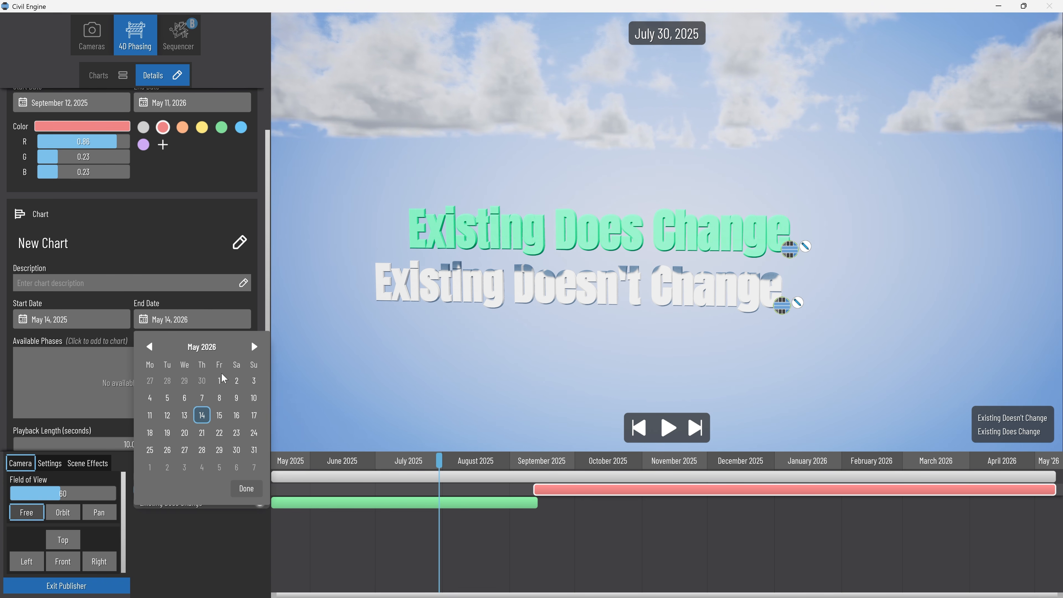
click(255, 346)
click(254, 347)
click(255, 347)
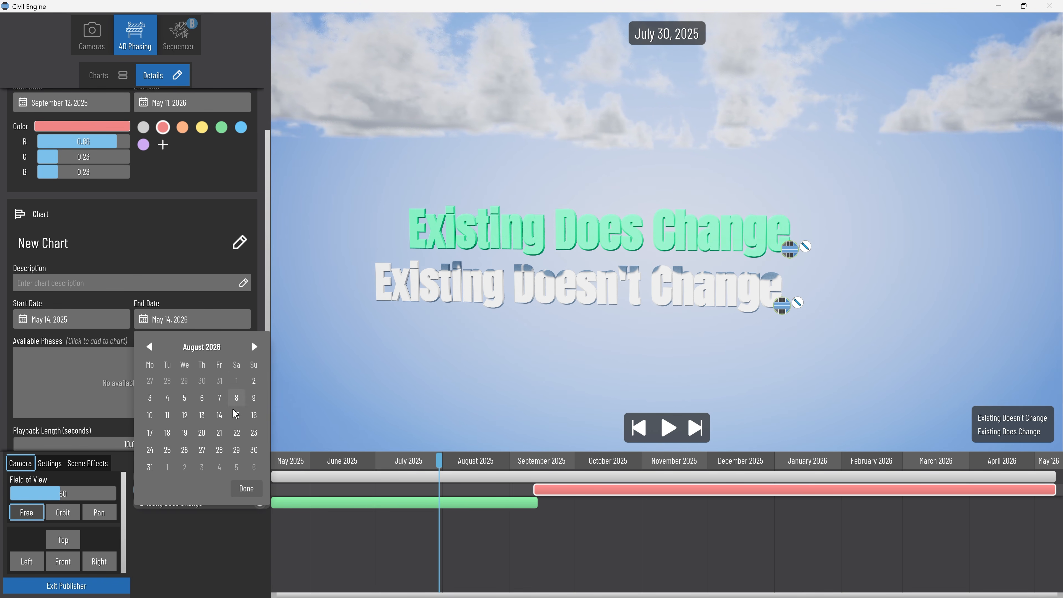
click(245, 489)
Set the chart's playback length to 2 seconds and play the phasing sequence.
scroll(180, 372, down, 3)
scroll(140, 363, down, 2)
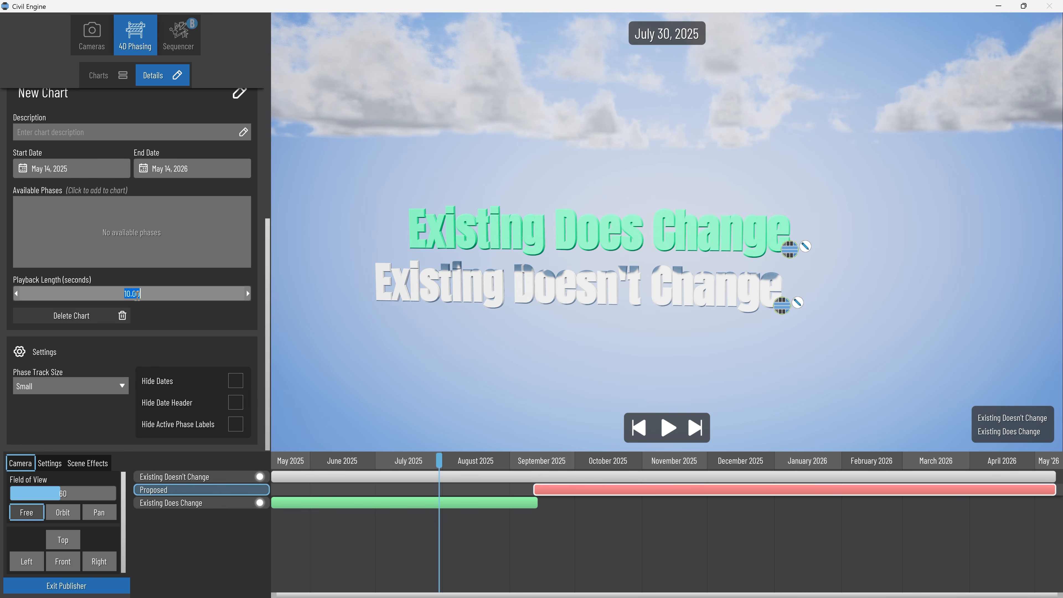
text(2)
key(Return)
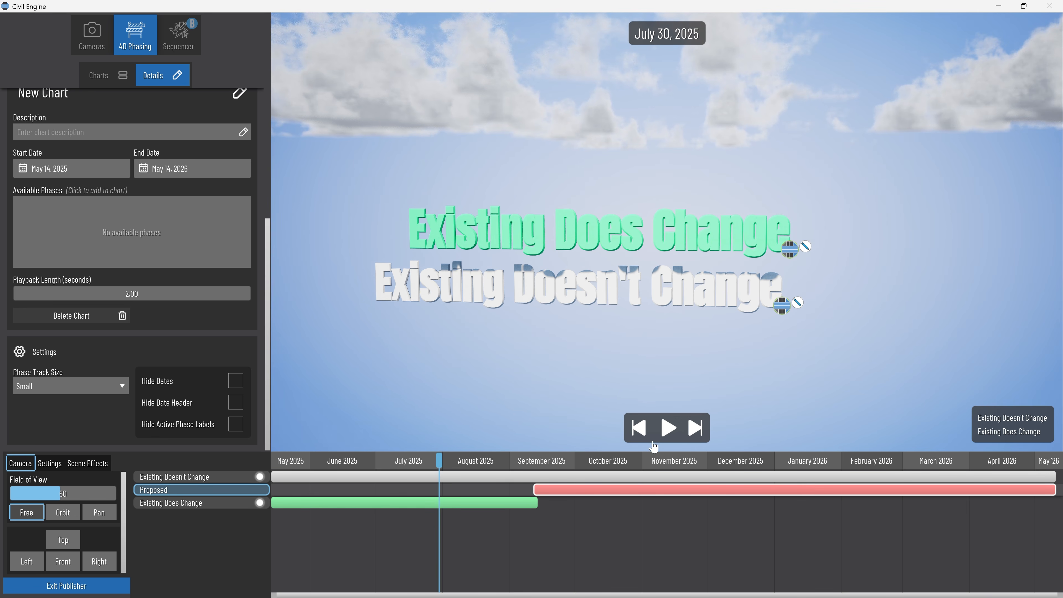
click(668, 429)
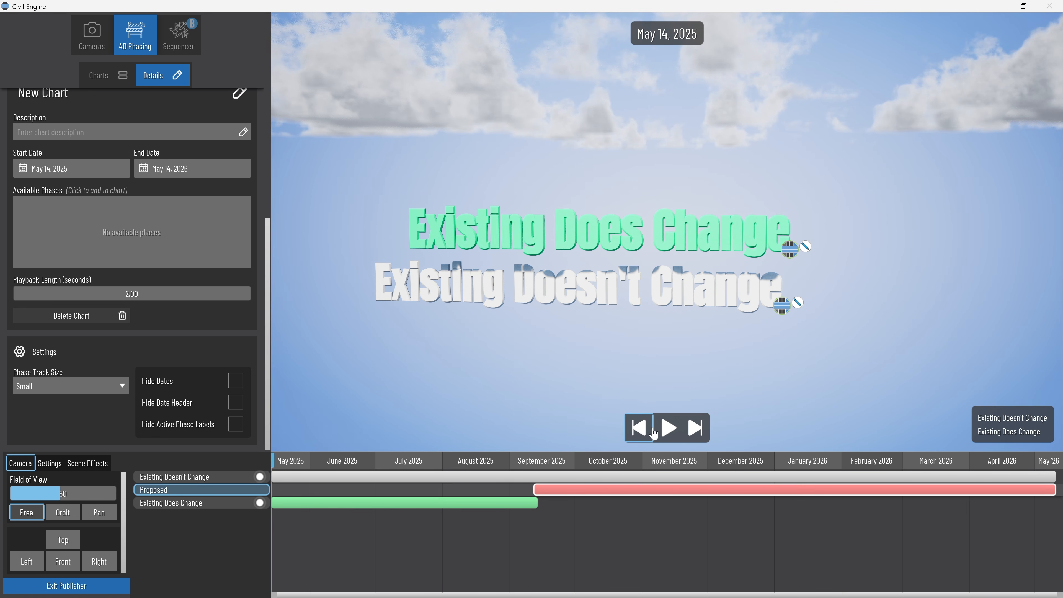
click(667, 429)
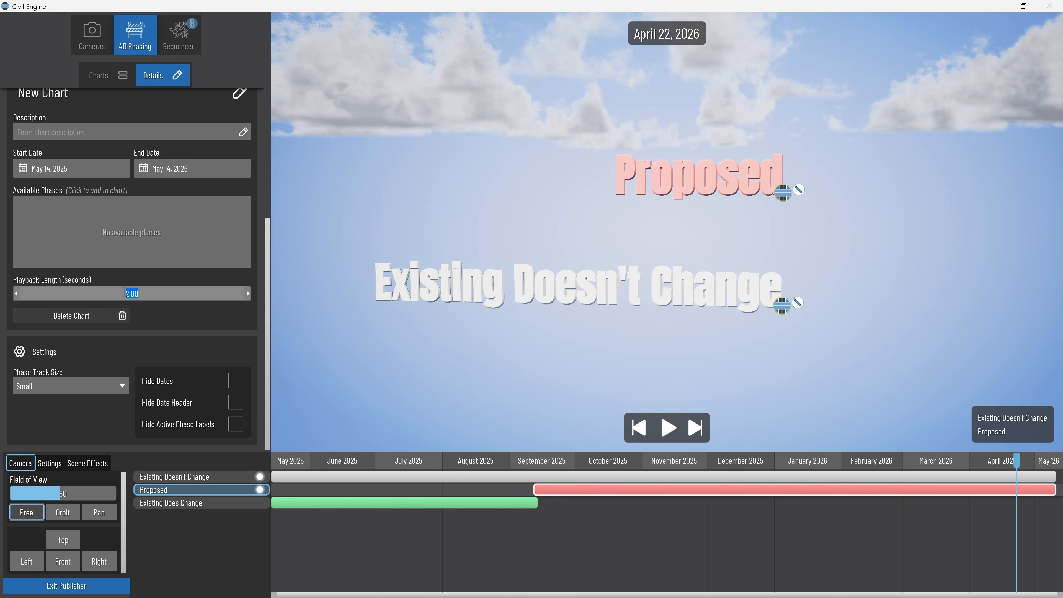
Set the chart's playback length to 20 seconds and play the start of the phasing sequence, pausing at June 11, 2025.
text(20)
key(Return)
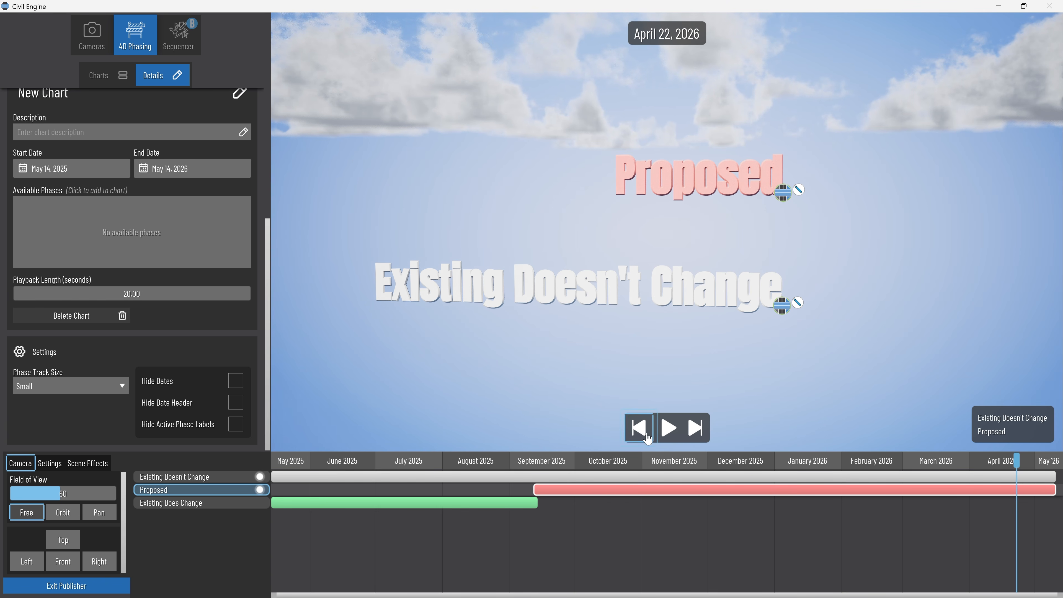
click(672, 429)
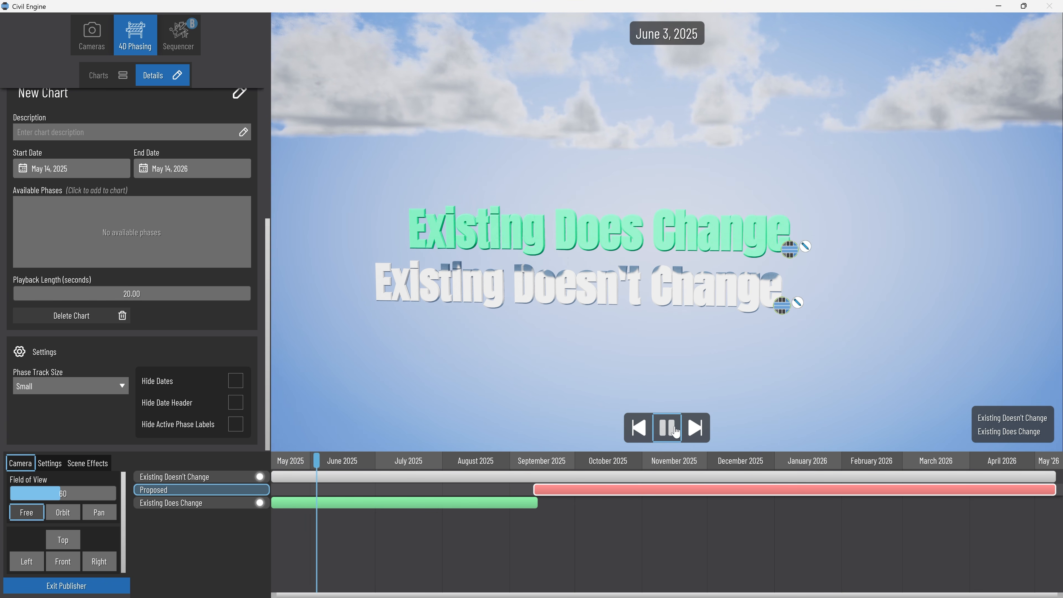
click(674, 430)
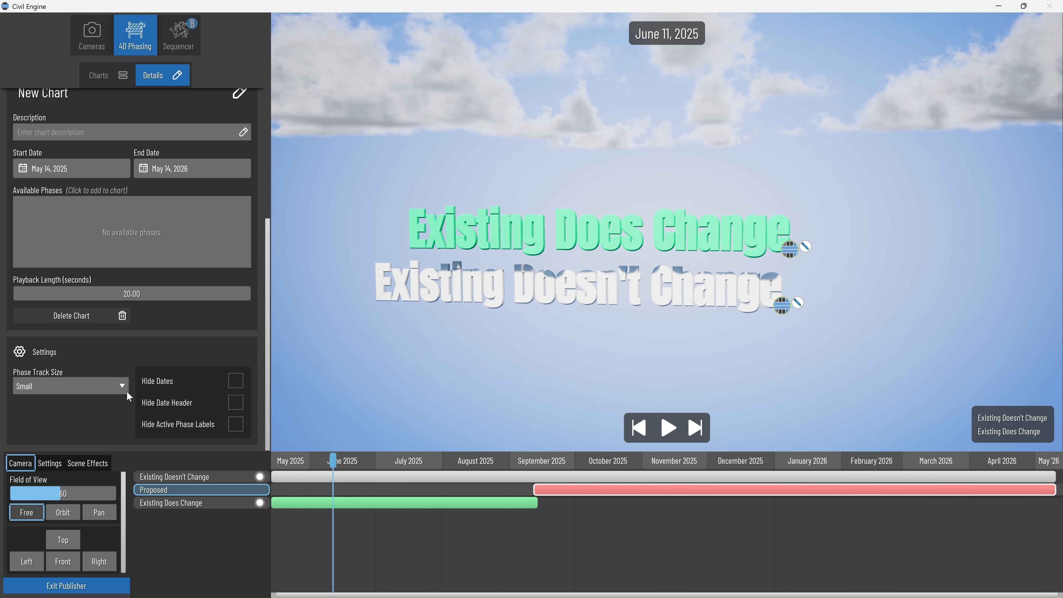
Set the phase track size to Large and scrub the timeline to July 24, 2025.
click(109, 381)
click(92, 435)
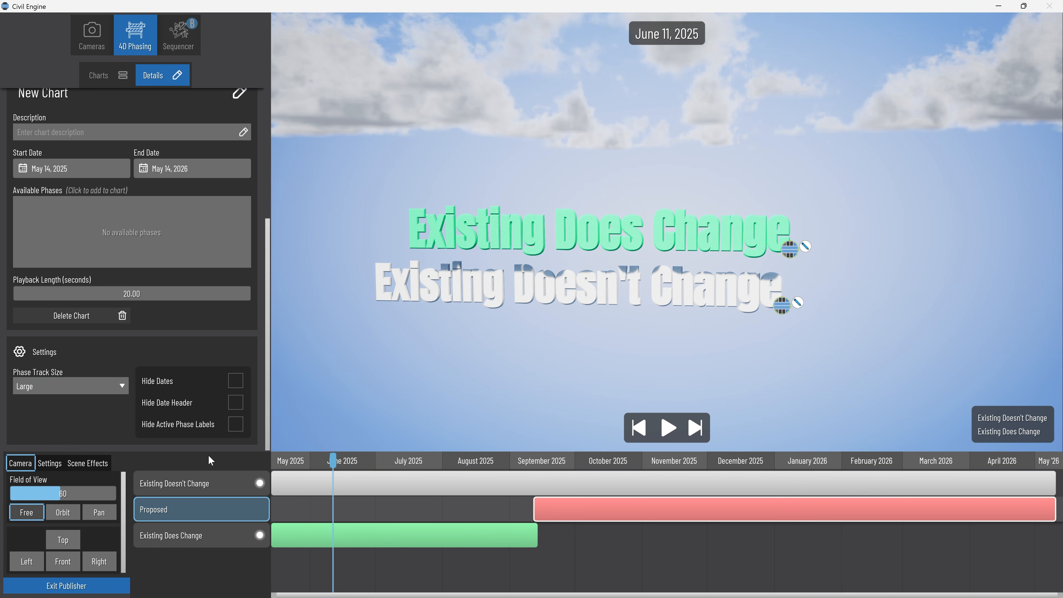
drag(325, 465, 426, 466)
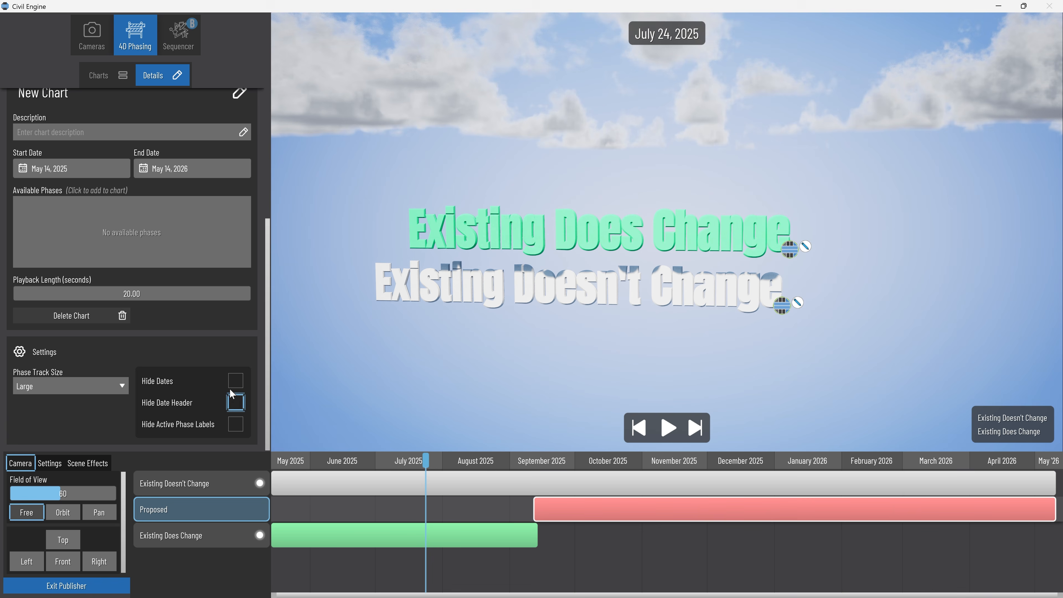
Toggle Hide Dates, Hide Date Header and Hide Active Phase Labels on and off again, and scrub the timeline to July 1, 2025.
click(234, 382)
click(235, 383)
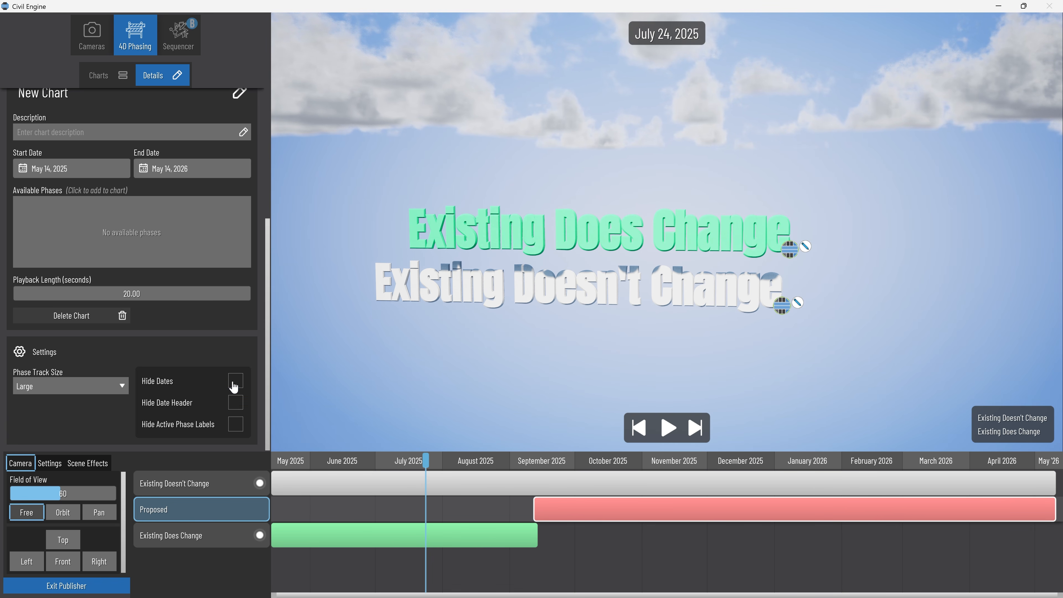
click(235, 402)
click(236, 402)
click(237, 425)
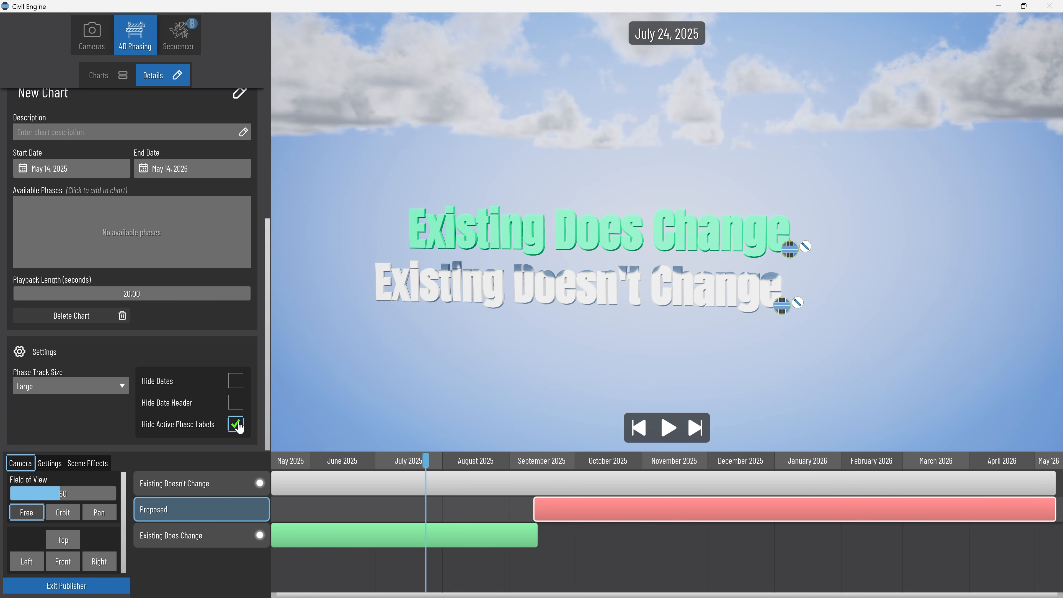
click(237, 425)
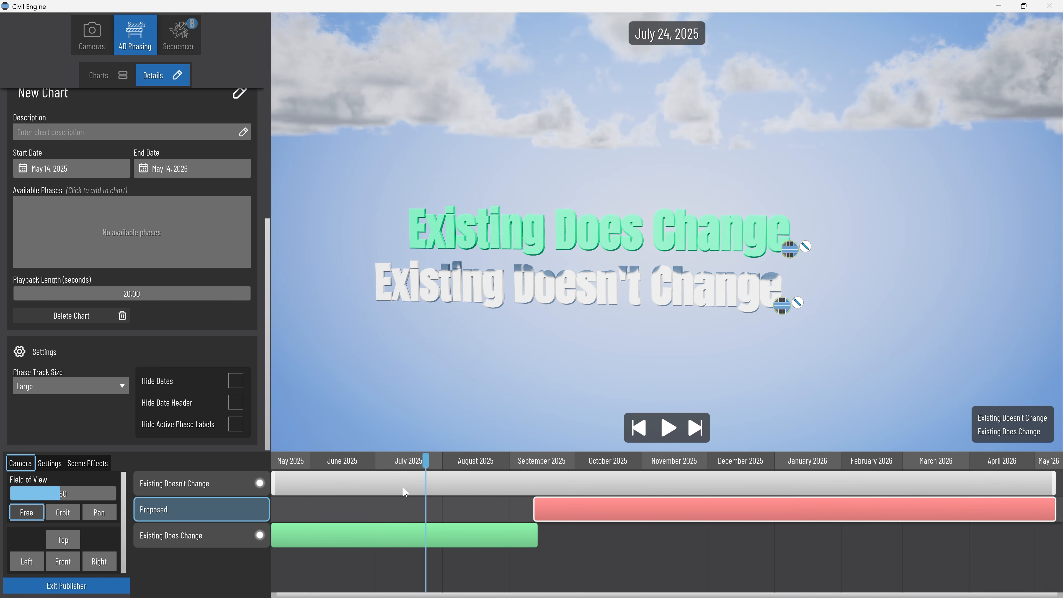
drag(426, 464, 376, 464)
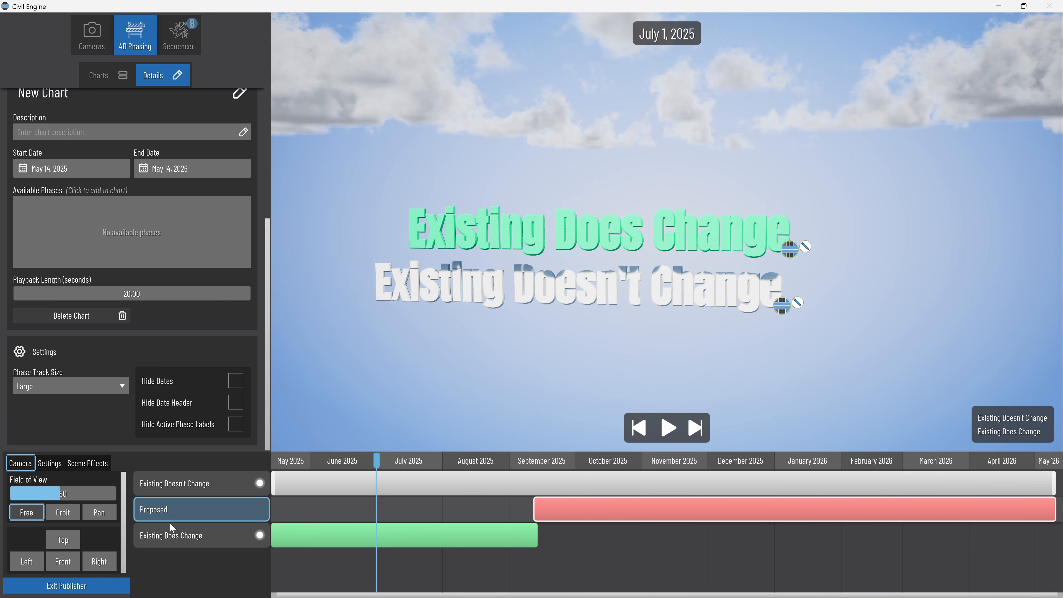
Leave the publisher, show the Proposed phase in the scene, and inspect the phase assignments of the EDC asset.
click(71, 585)
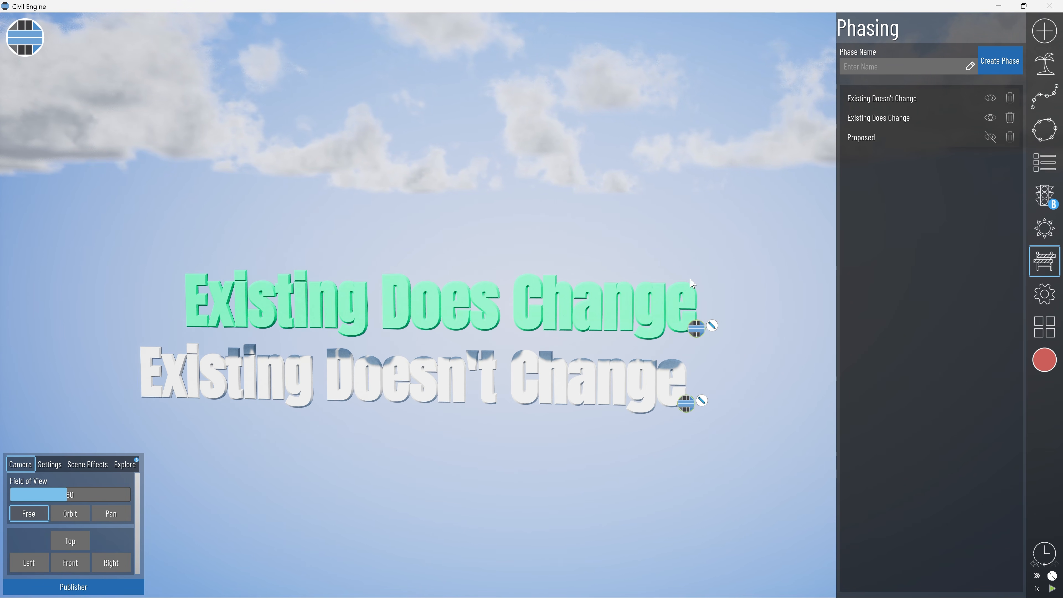
click(990, 138)
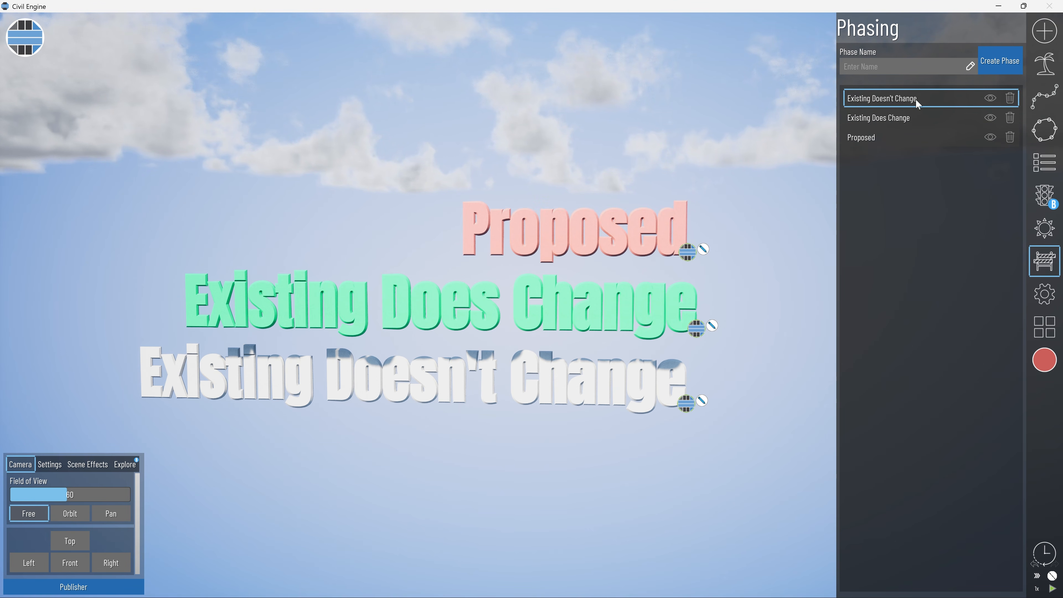
click(1044, 163)
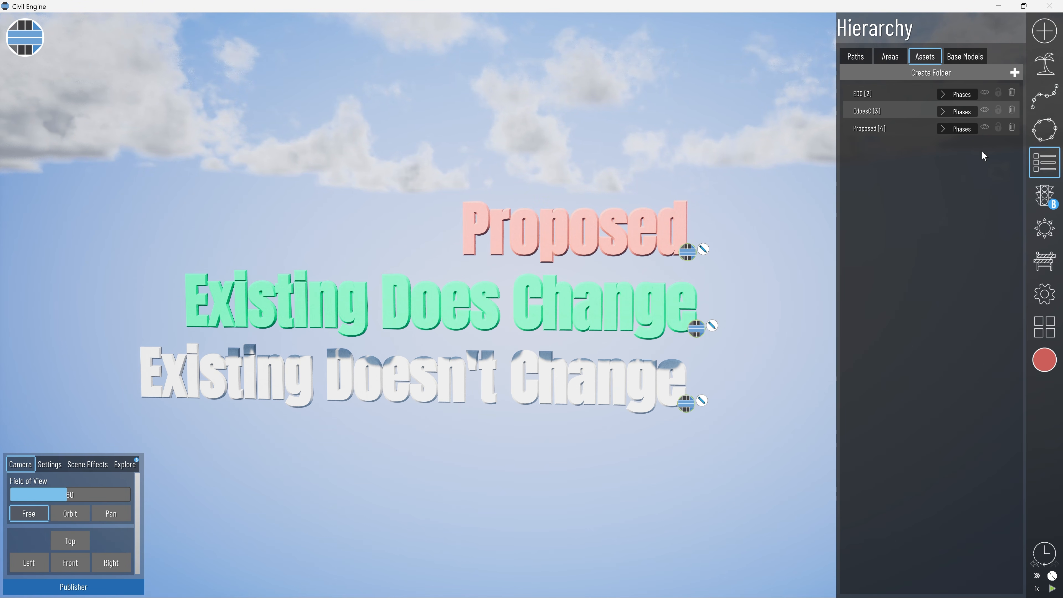
click(959, 95)
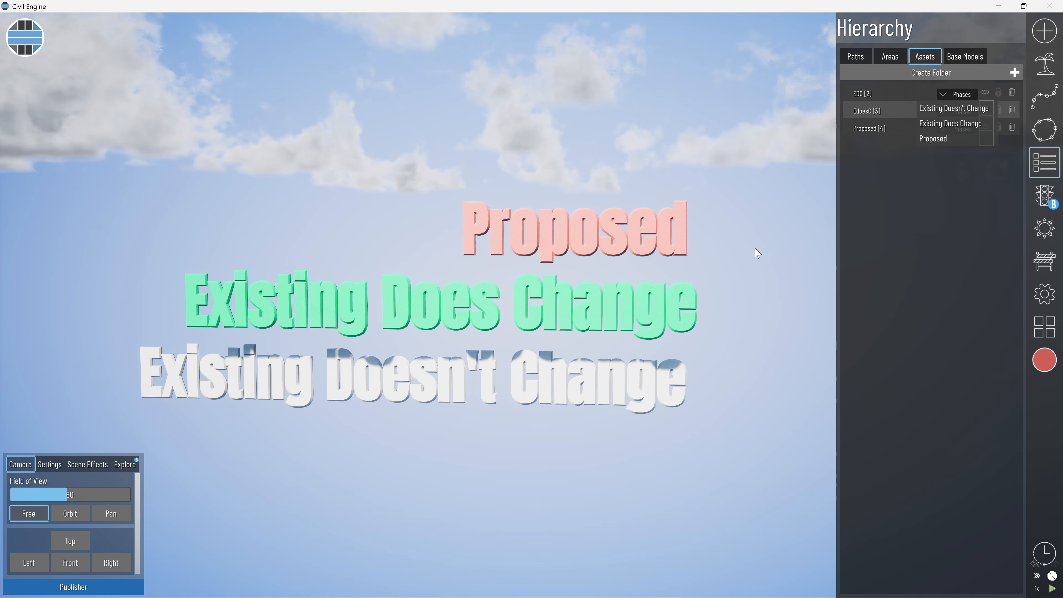
click(955, 98)
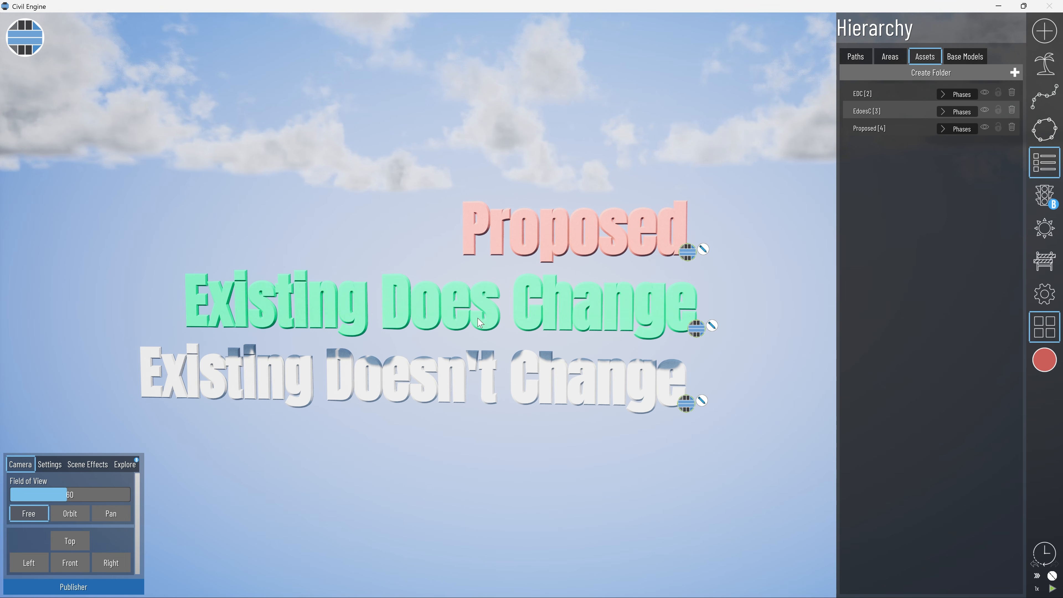
Return to the publisher and delete the Existing Doesn't Change track from the 4D phasing chart.
click(96, 587)
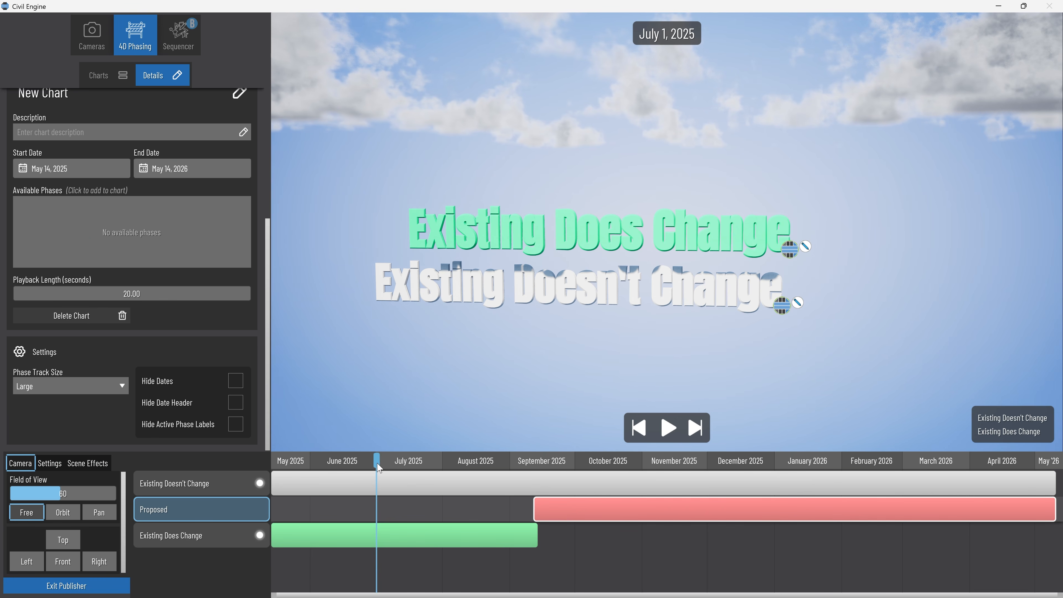
click(207, 488)
right_click(209, 486)
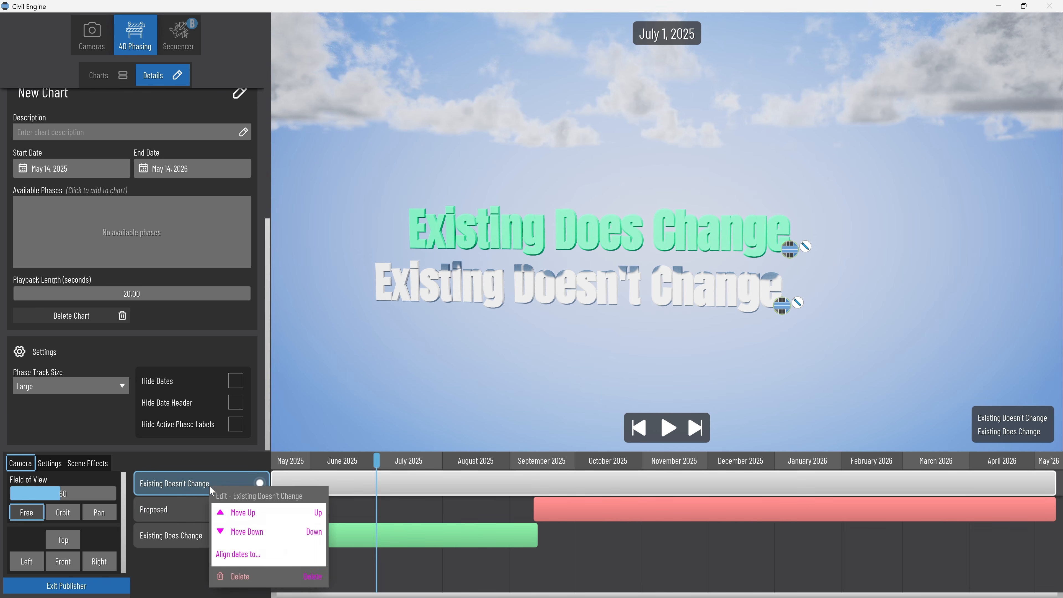
click(240, 575)
Scrub the timeline back and forth between the Existing Does Change and Proposed tracks to check which text assets display.
drag(368, 482, 596, 487)
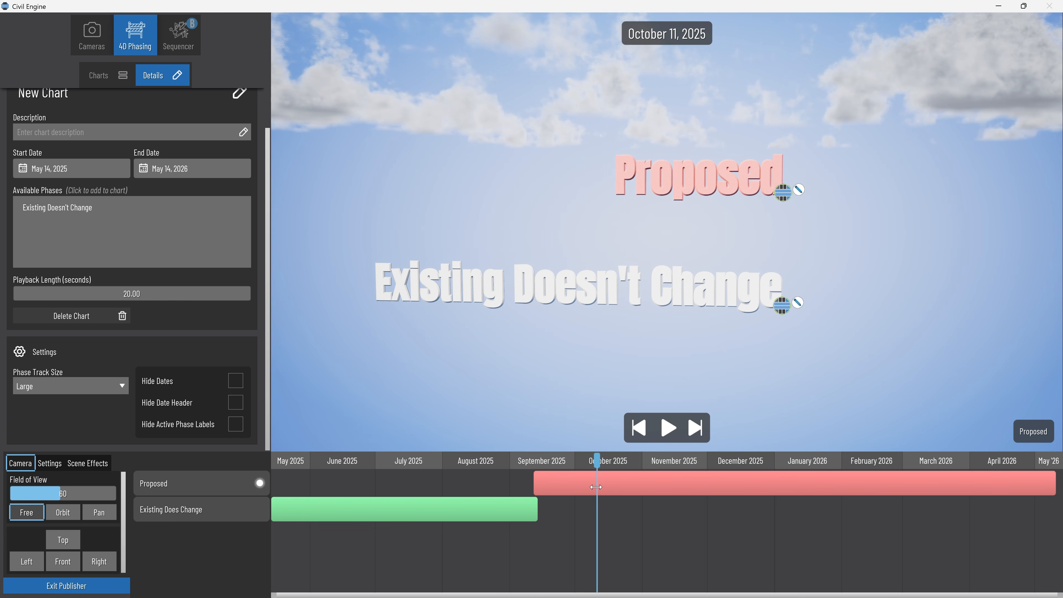
drag(596, 487, 478, 471)
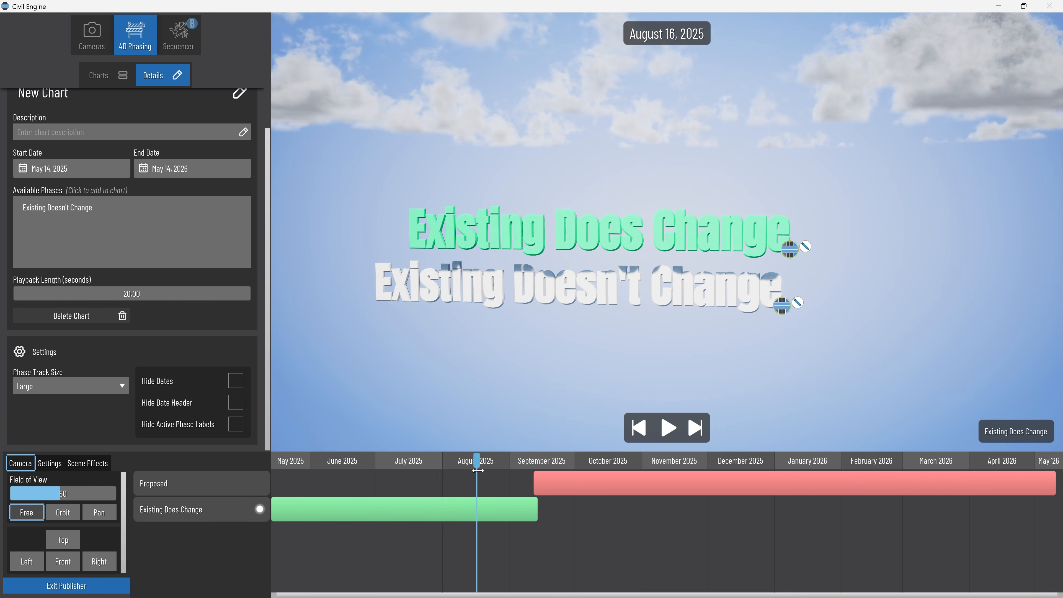
drag(479, 474, 889, 474)
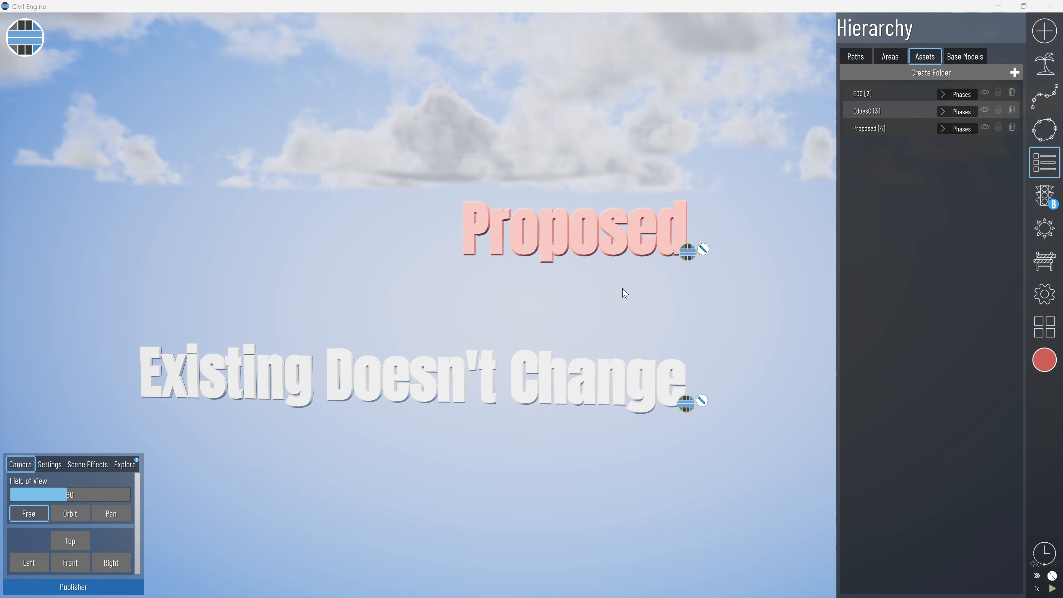
Open the Waterfront Park example project without saving the current project.
click(1036, 327)
scroll(925, 269, up, 5)
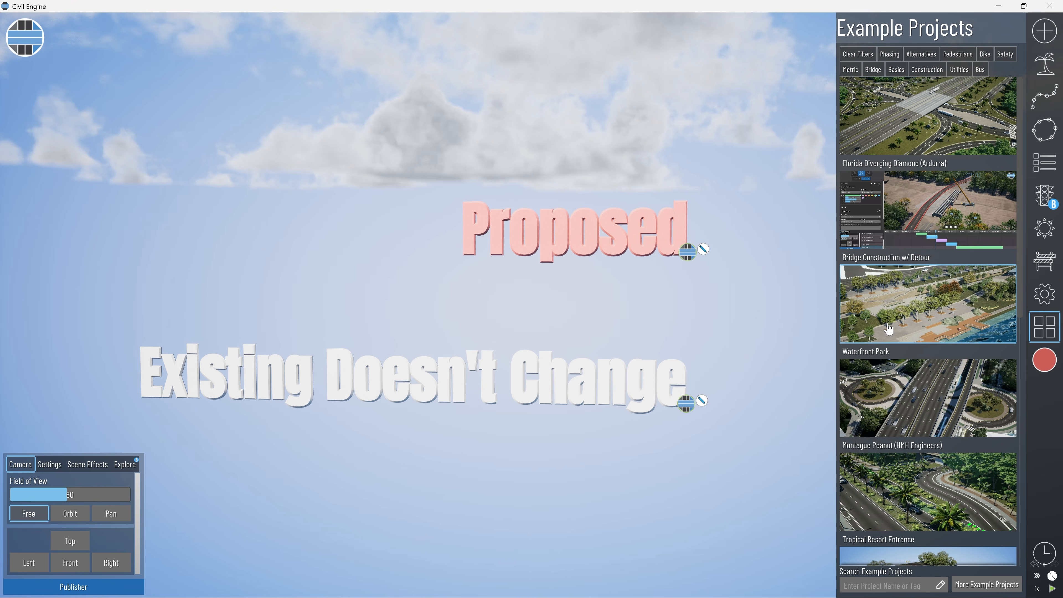
click(896, 326)
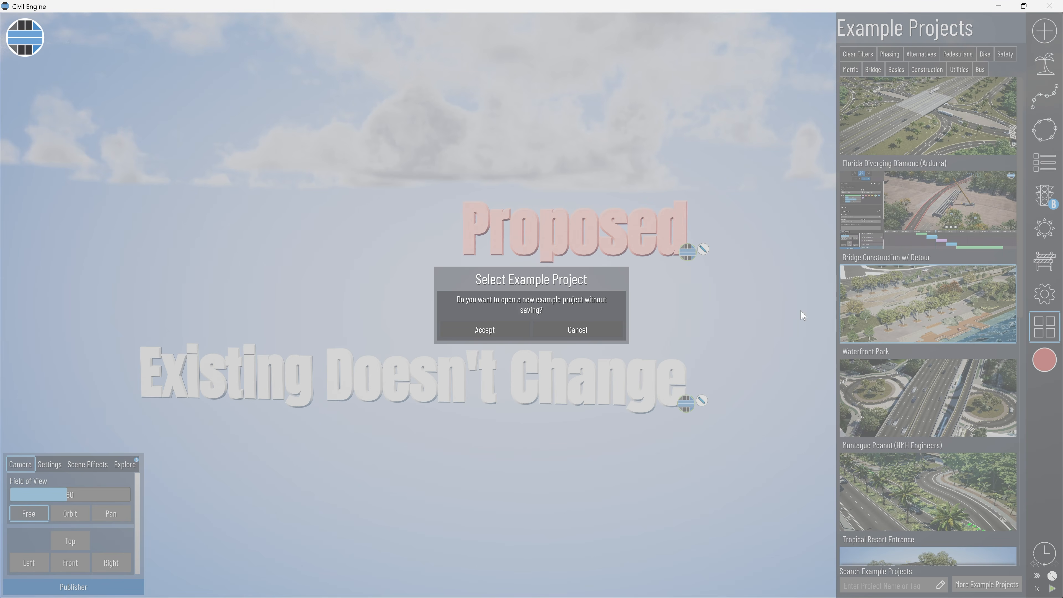
click(485, 329)
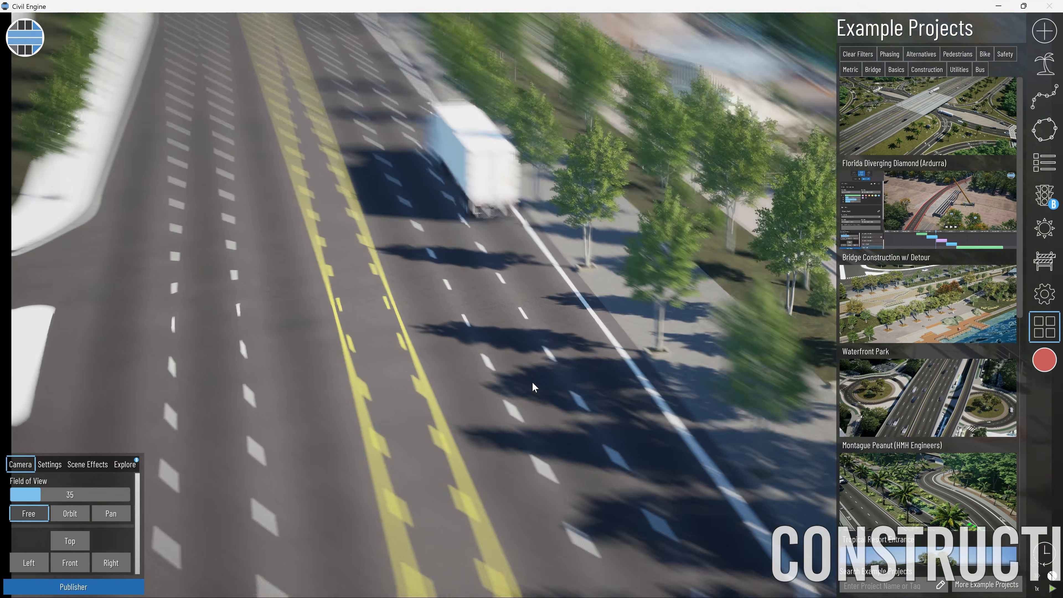
Examine the roadway and the hierarchy's Paths, Areas, Assets and Base Models, toggling the visibility of Waterfront Park.obj off and on.
middle_drag(532, 382, 517, 373)
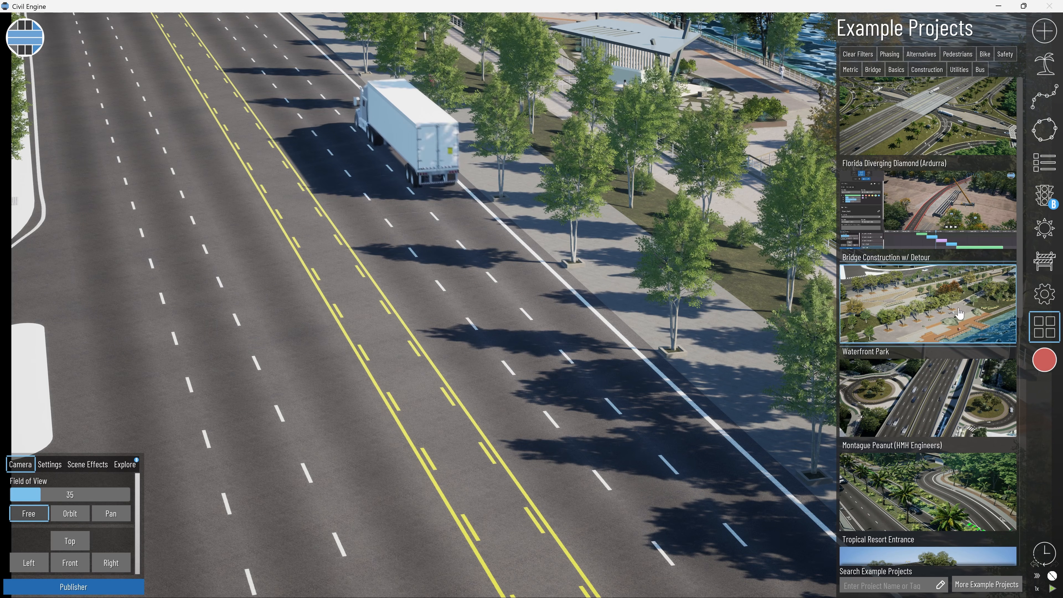
click(1045, 327)
middle_drag(433, 461, 435, 354)
click(1057, 167)
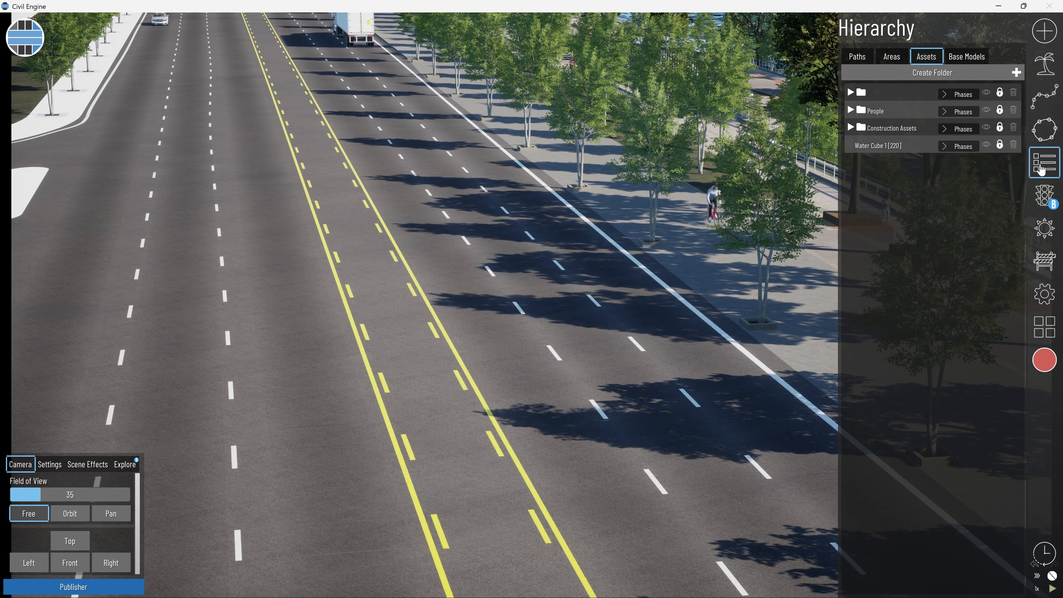
click(884, 58)
click(923, 63)
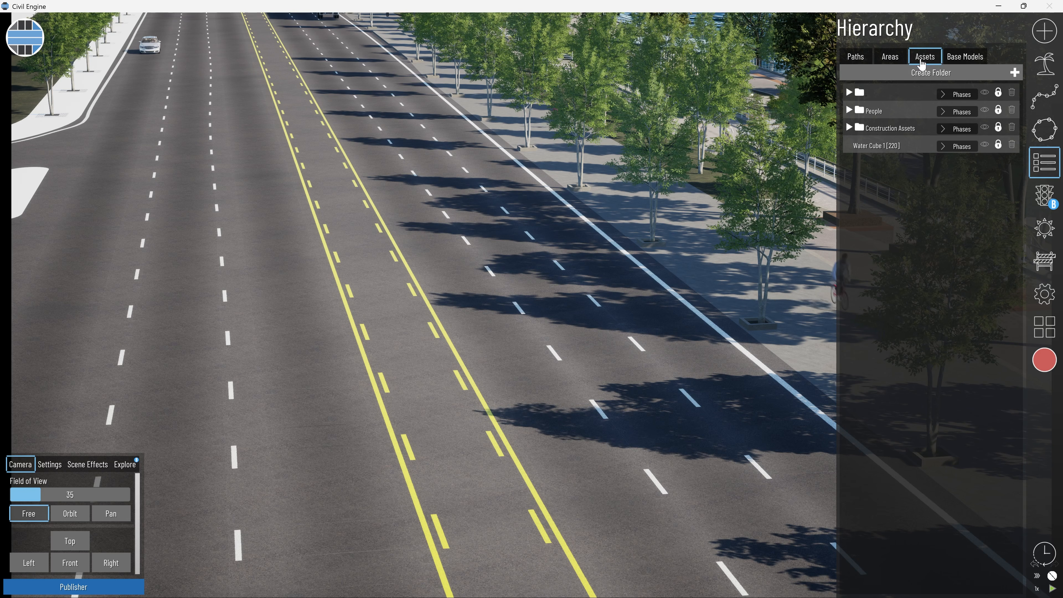
click(959, 63)
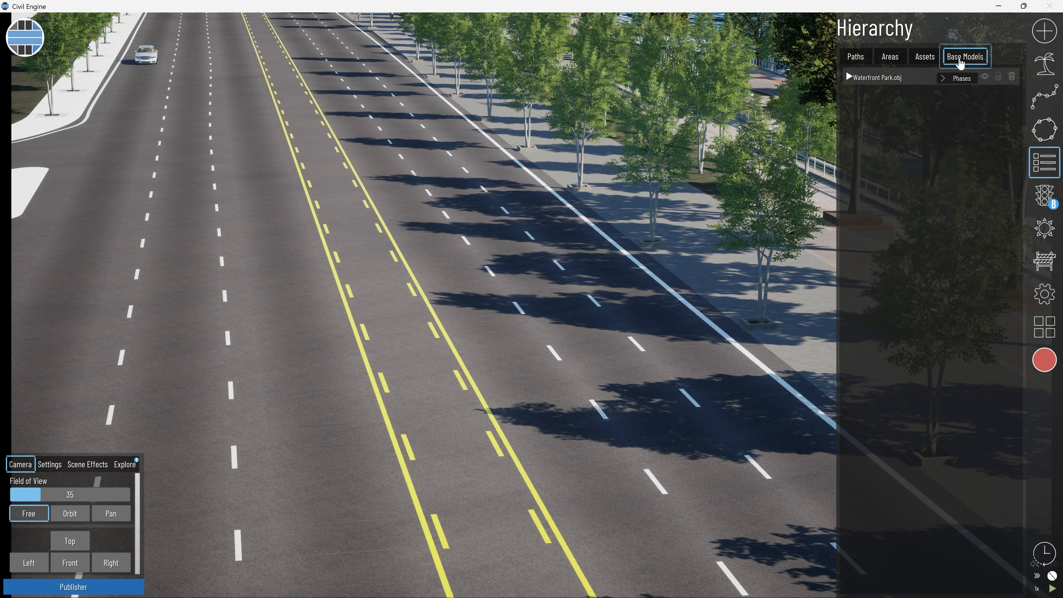
click(985, 76)
click(984, 77)
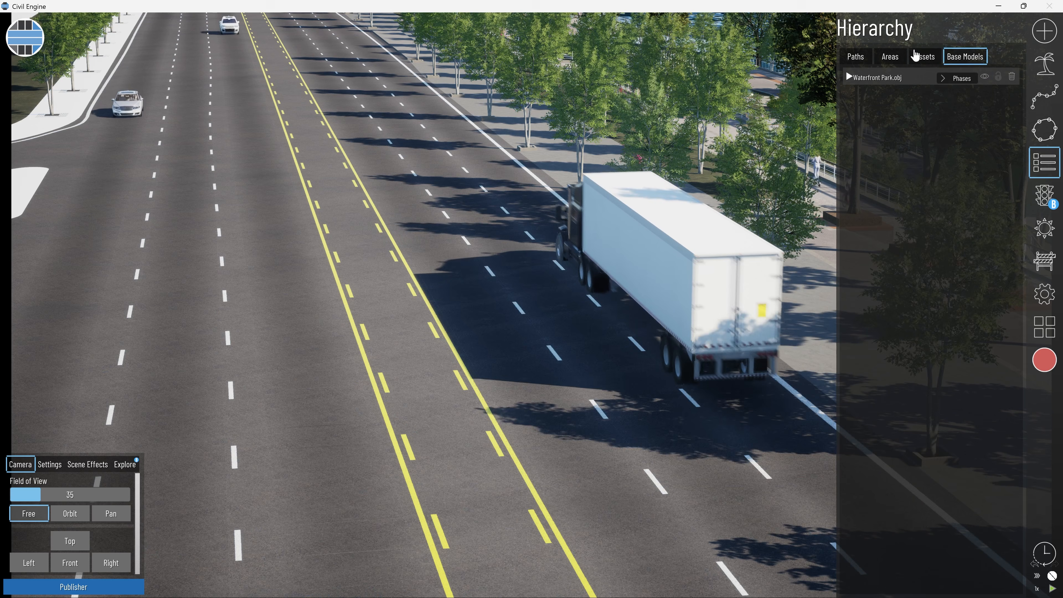
Review the Assets and Paths folders in the hierarchy, checking the visibility and phase controls of the second Paths folder.
click(923, 59)
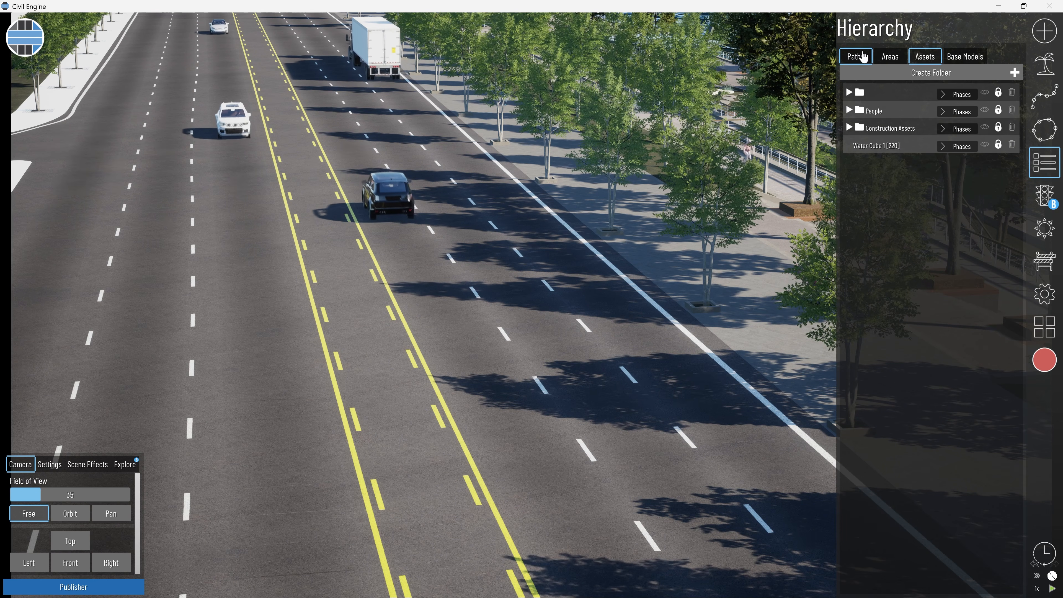
click(864, 56)
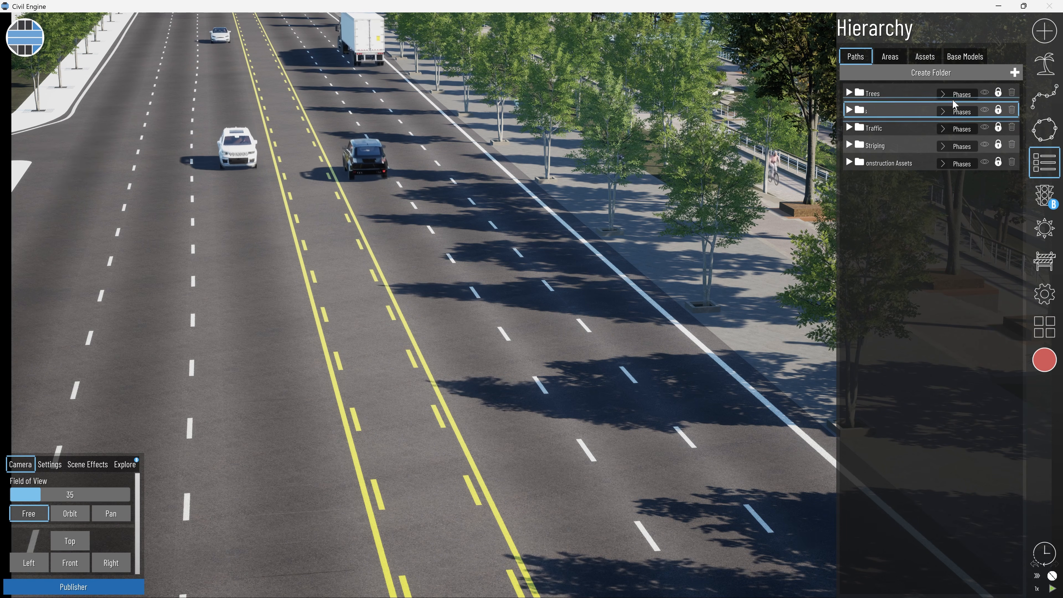
click(987, 112)
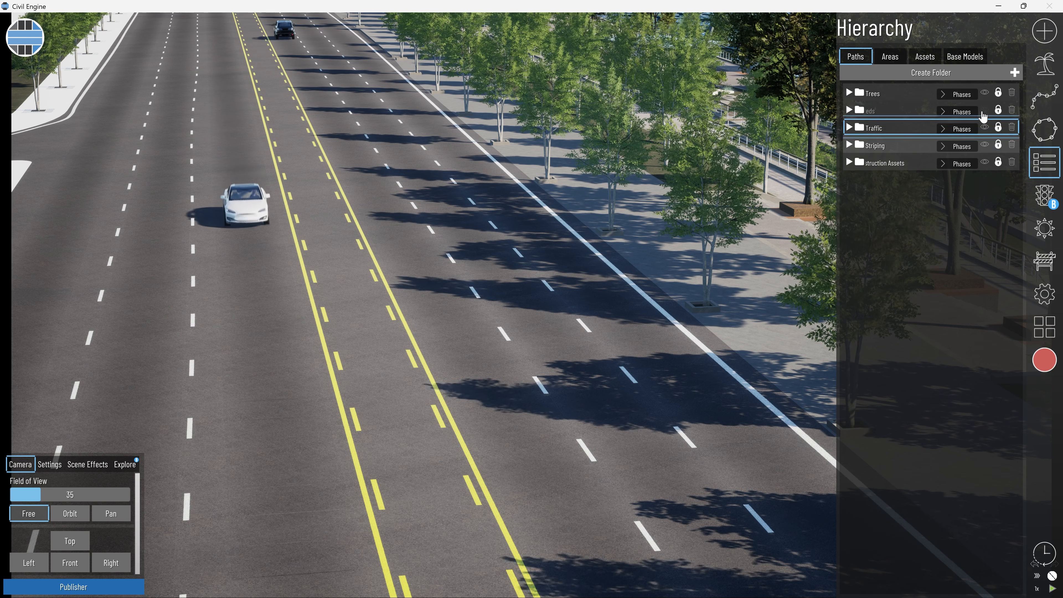
click(968, 115)
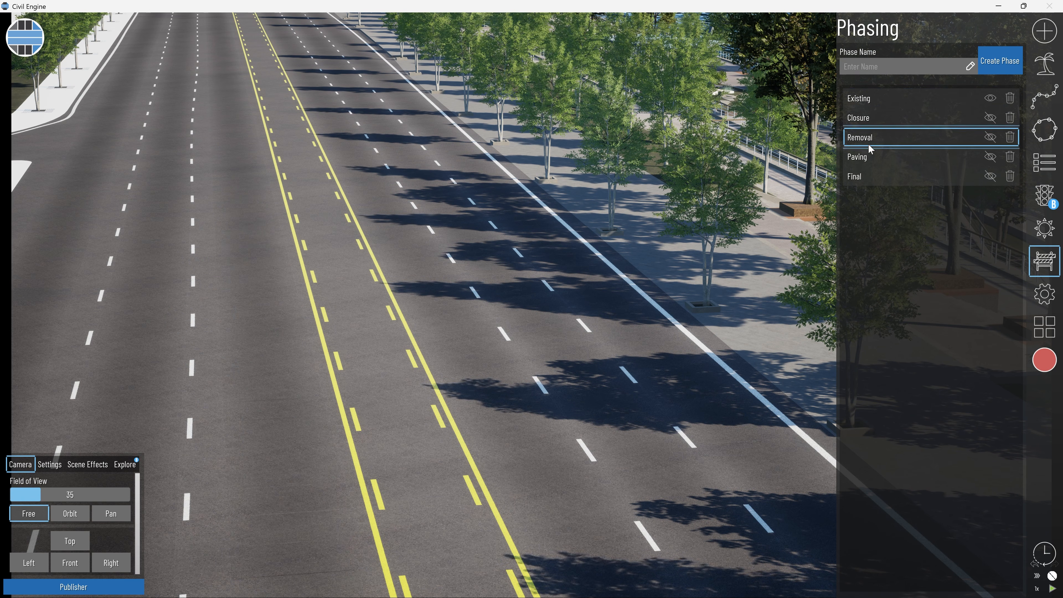
Preview the Closure phase with Existing hidden, and restore the phase visibility to Existing only.
click(991, 99)
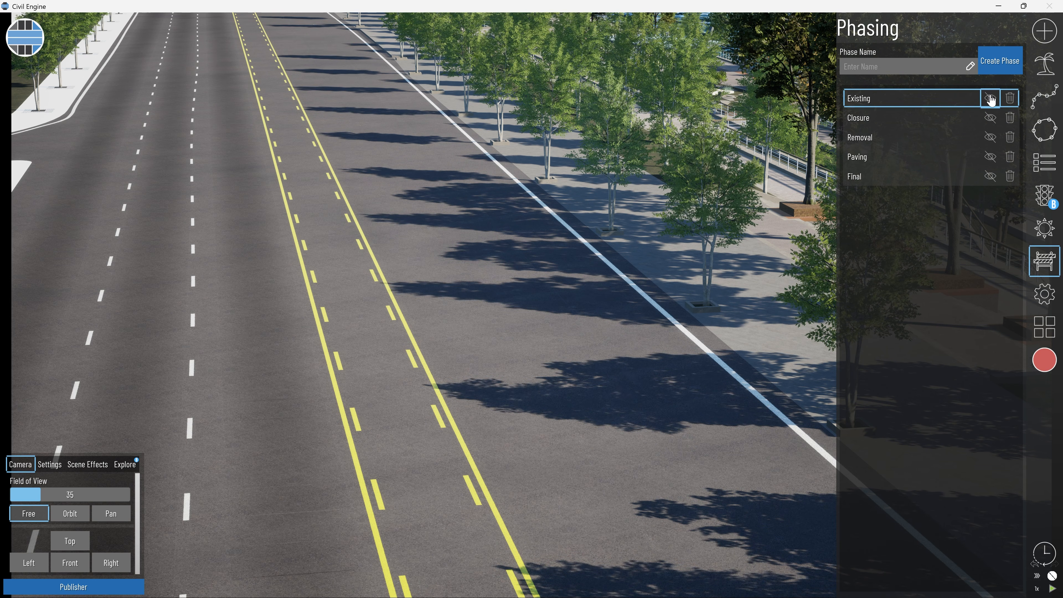
click(990, 119)
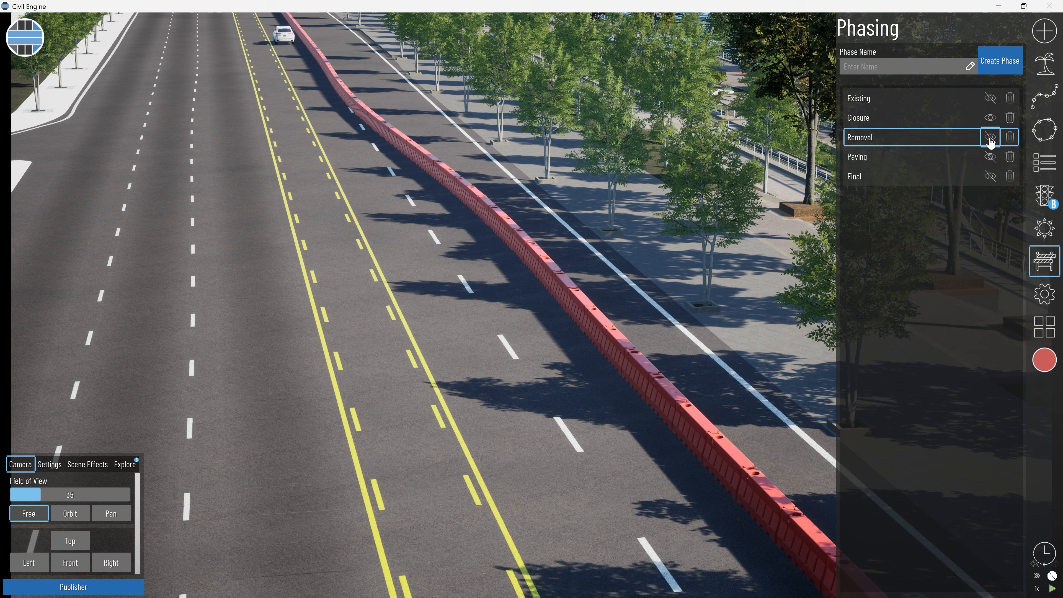
click(991, 122)
click(991, 139)
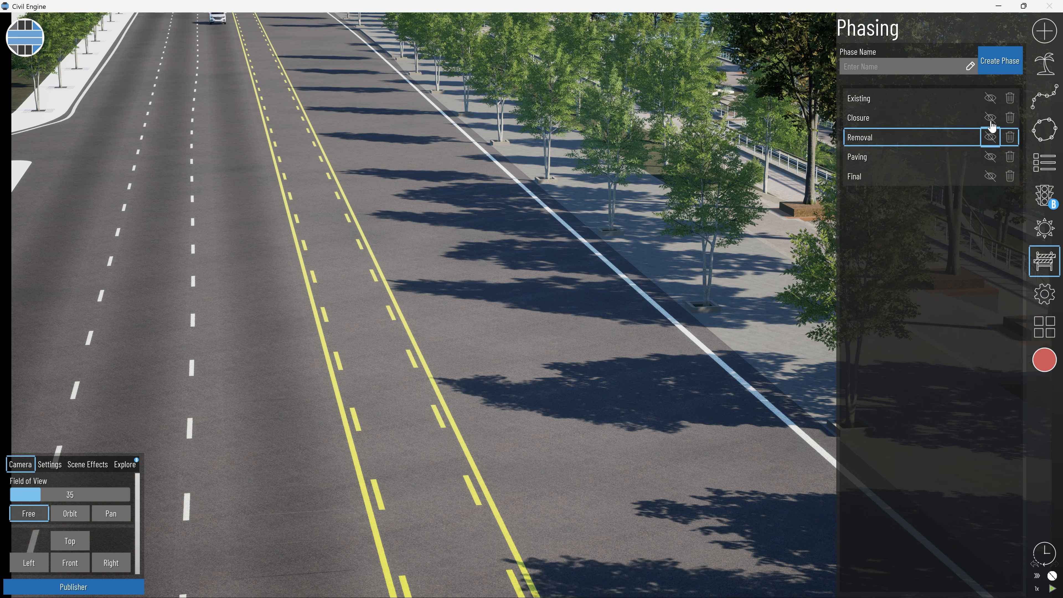
click(991, 119)
click(991, 118)
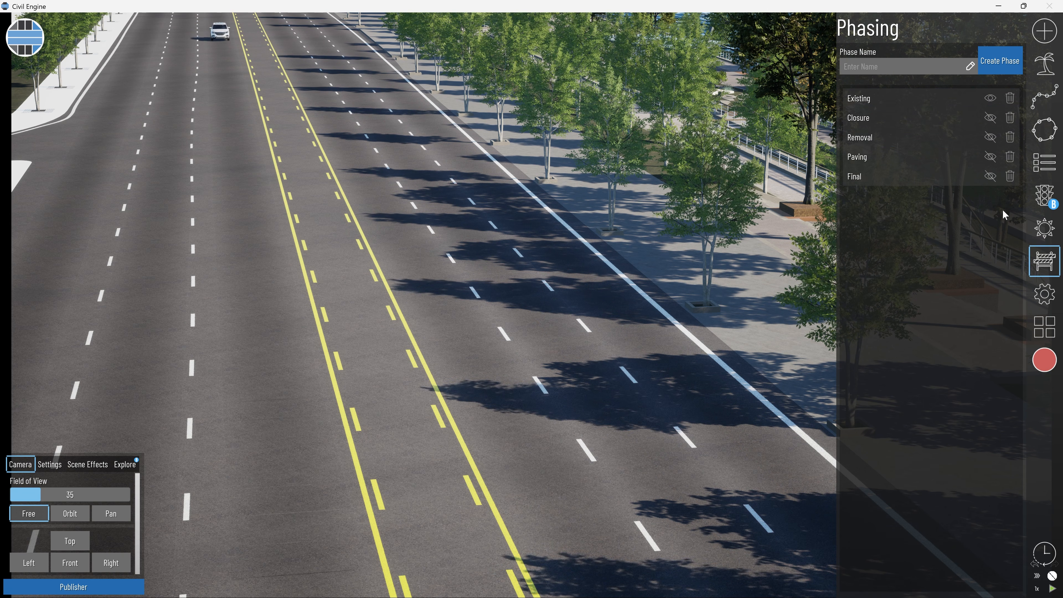
Display the 4D phasing chart in the Publisher at about February 11, 2025, and review the chart details.
click(59, 589)
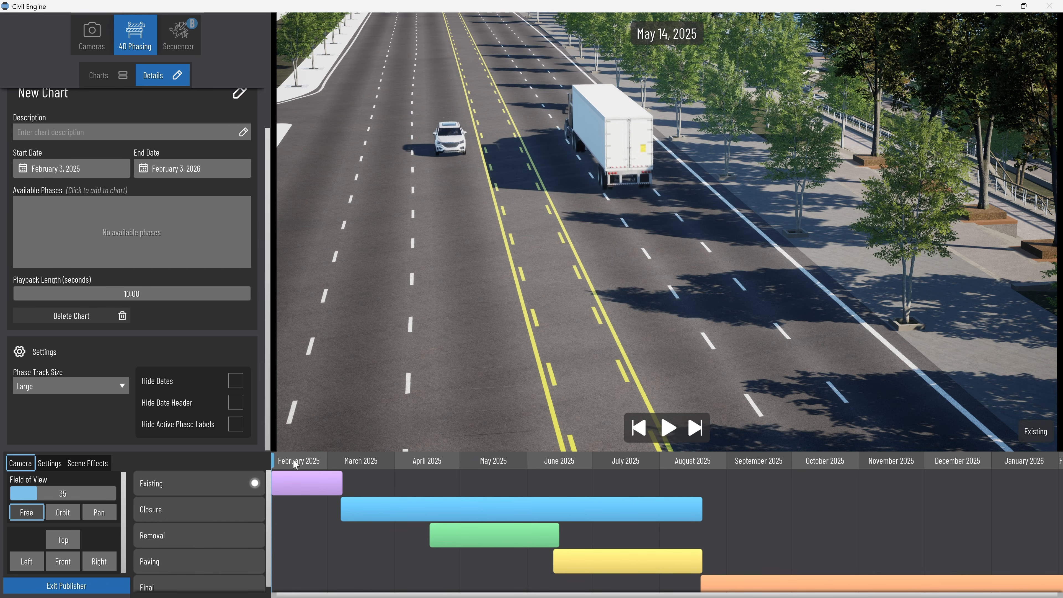
mouse_move(298, 464)
mouse_down()
mouse_move(318, 463)
mouse_move(289, 463)
mouse_up()
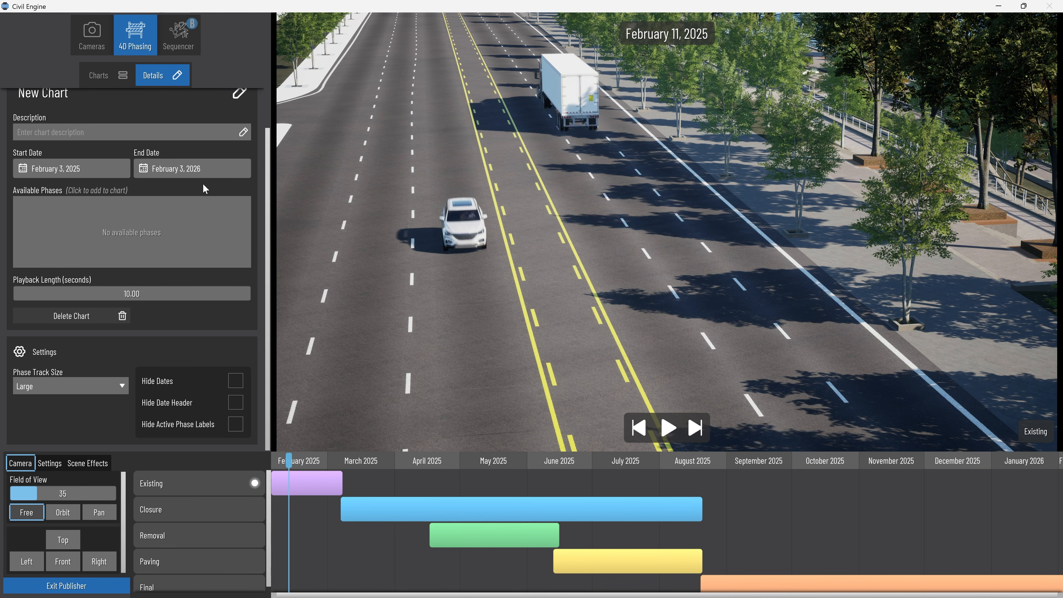
scroll(159, 186, up, 1)
scroll(125, 289, down, 1)
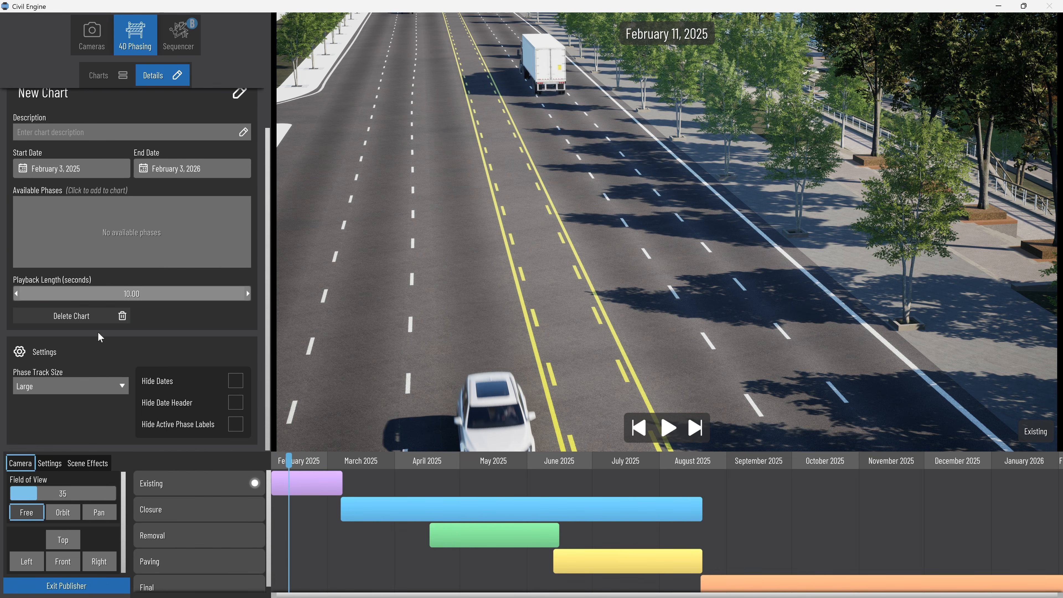
Try the Small phase track size for the chart, and set it to Medium.
click(79, 389)
click(81, 405)
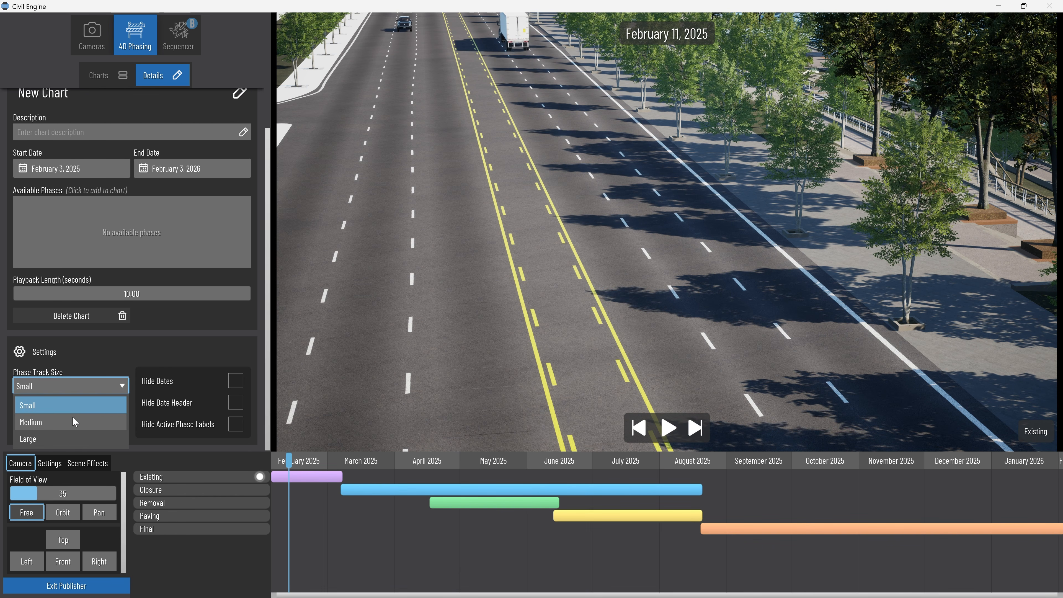
click(73, 419)
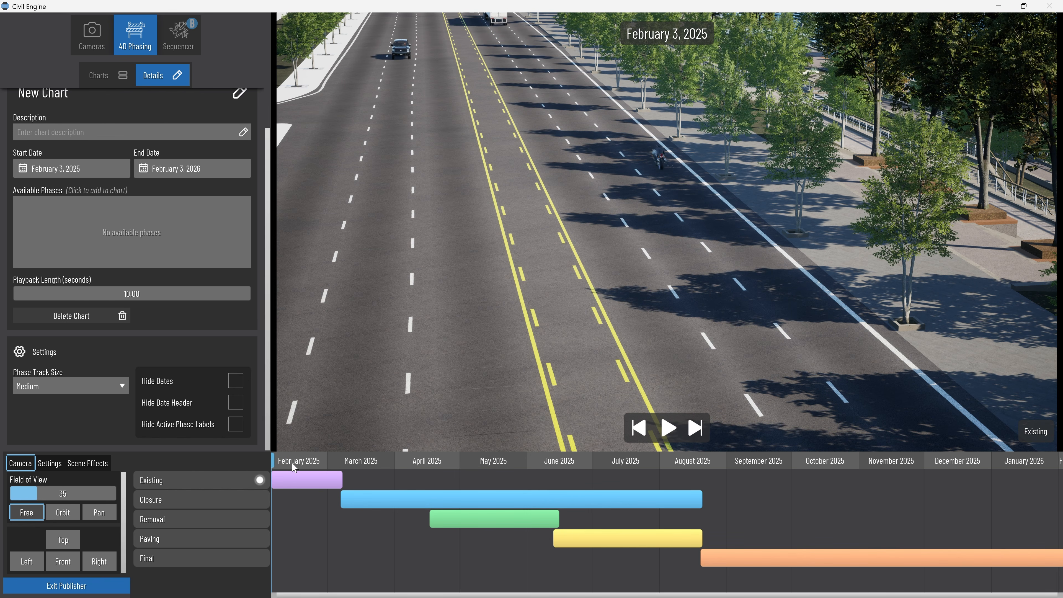
Scrub the chart from early February to March 30, 2025 to compare the roadway in the Existing and Closure phases.
drag(277, 459, 315, 457)
middle_drag(536, 321, 540, 146)
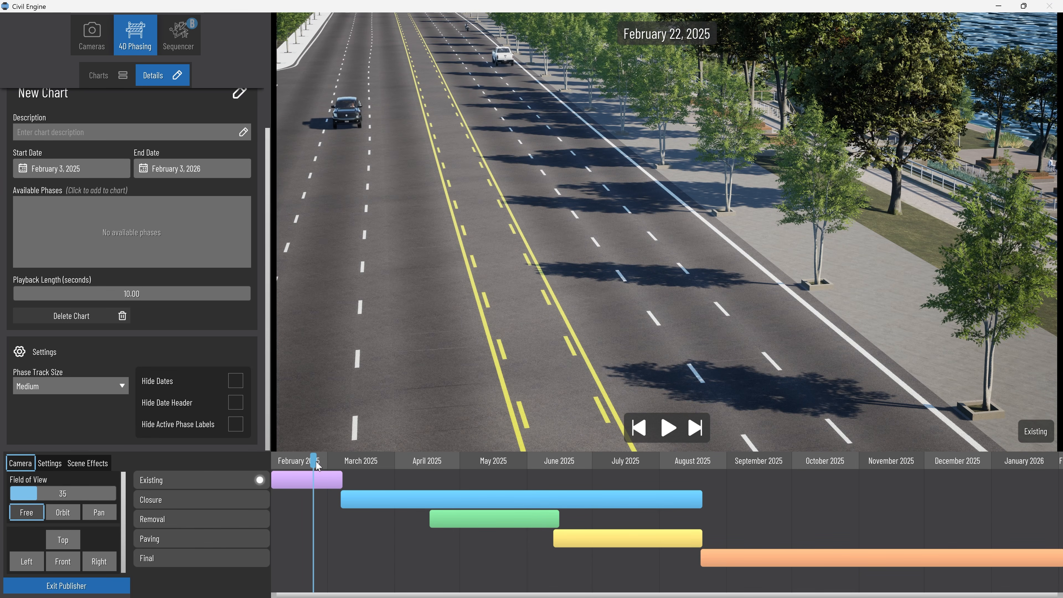
drag(341, 460, 349, 460)
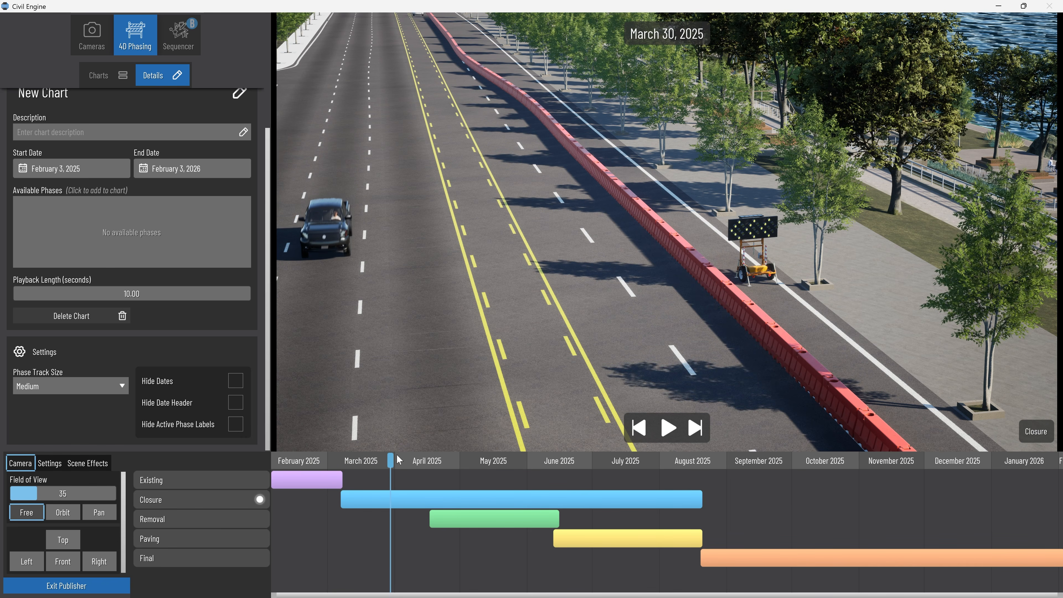
middle_drag(544, 377, 533, 393)
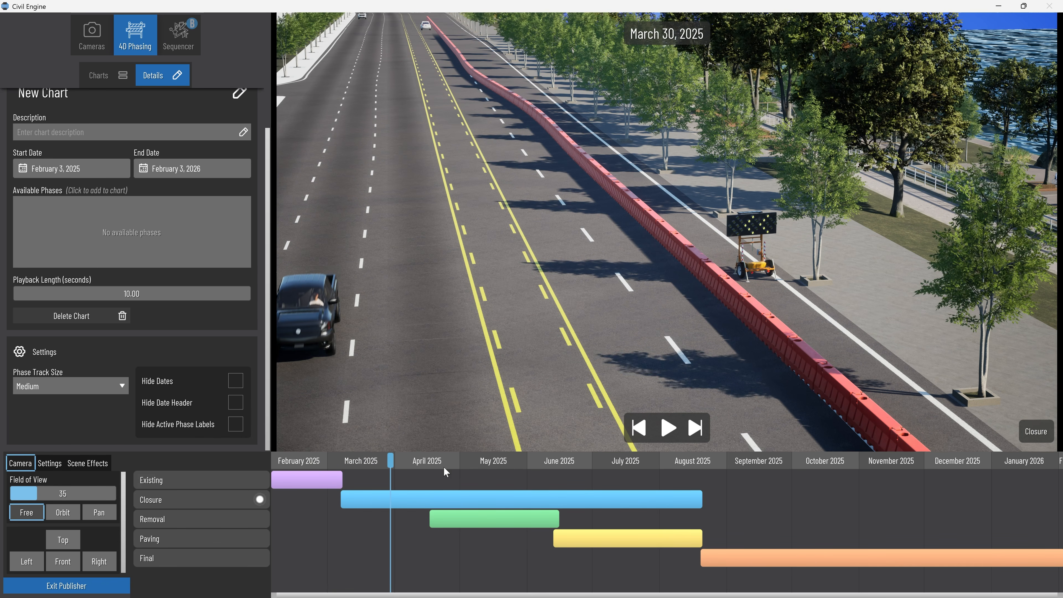
Select the Closure bar in the chart and examine the red barrier and arrow board along the closed lane.
click(384, 504)
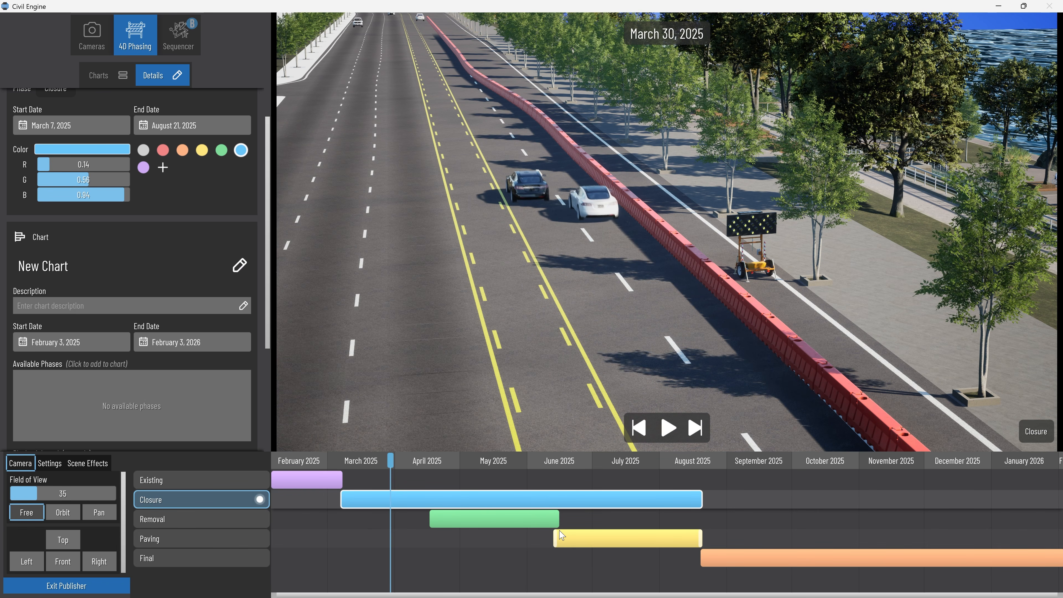
scroll(647, 324, up, 8)
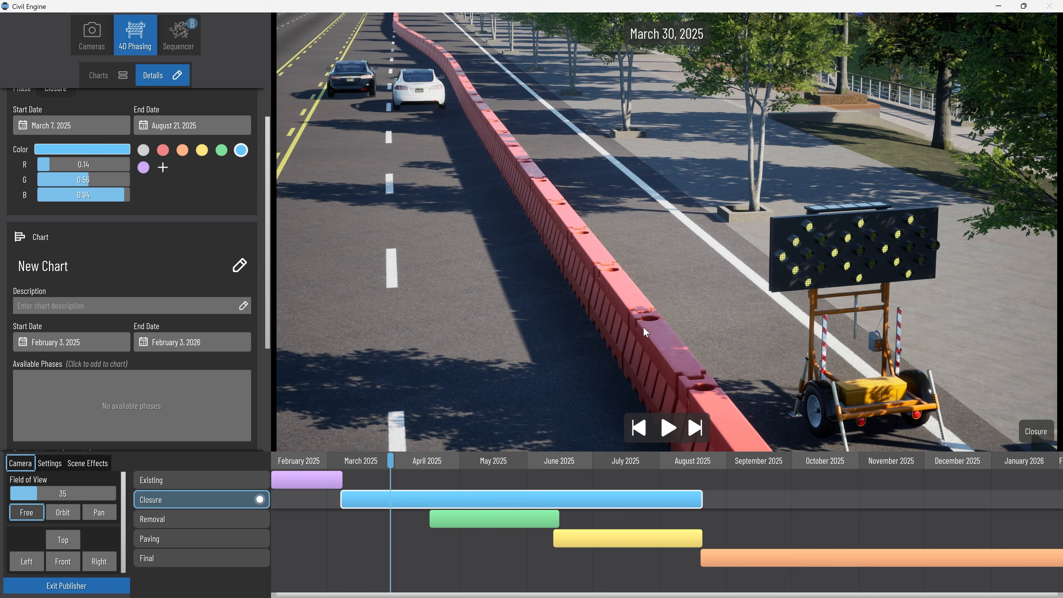
middle_drag(639, 318, 609, 268)
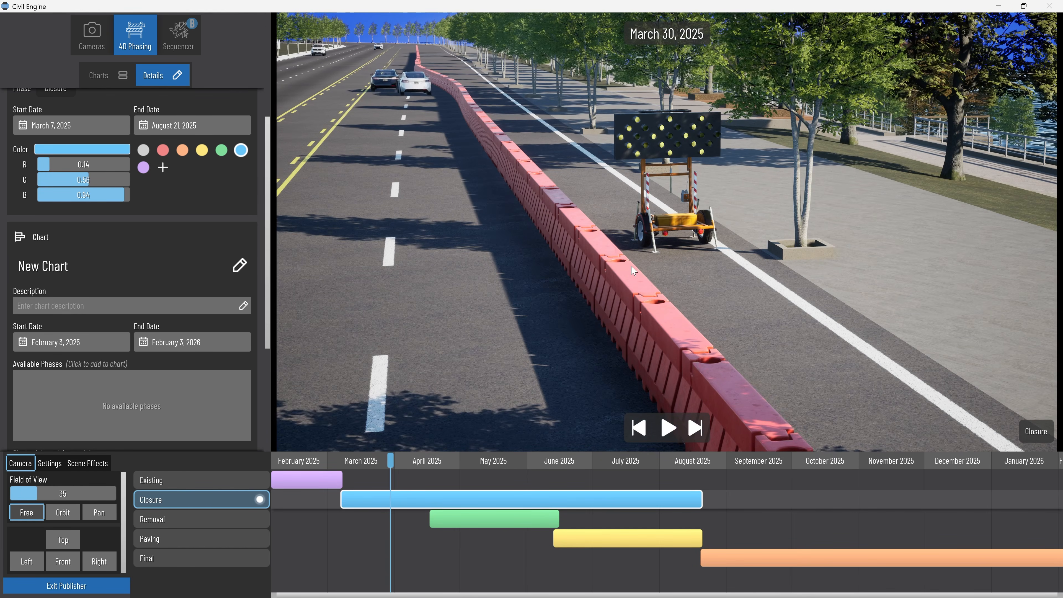
right_drag(615, 271, 657, 301)
scroll(657, 301, down, 4)
scroll(656, 302, up, 4)
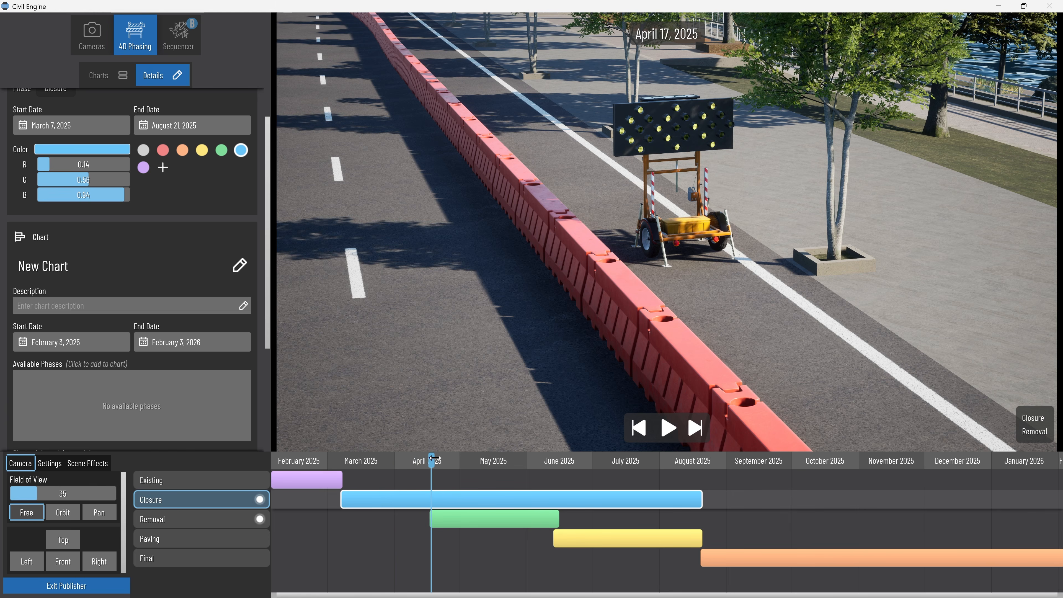
Scrub the chart from the Removal phase in late April to July 8, 2025, viewing the closed lane from several angles.
scroll(519, 382, down, 6)
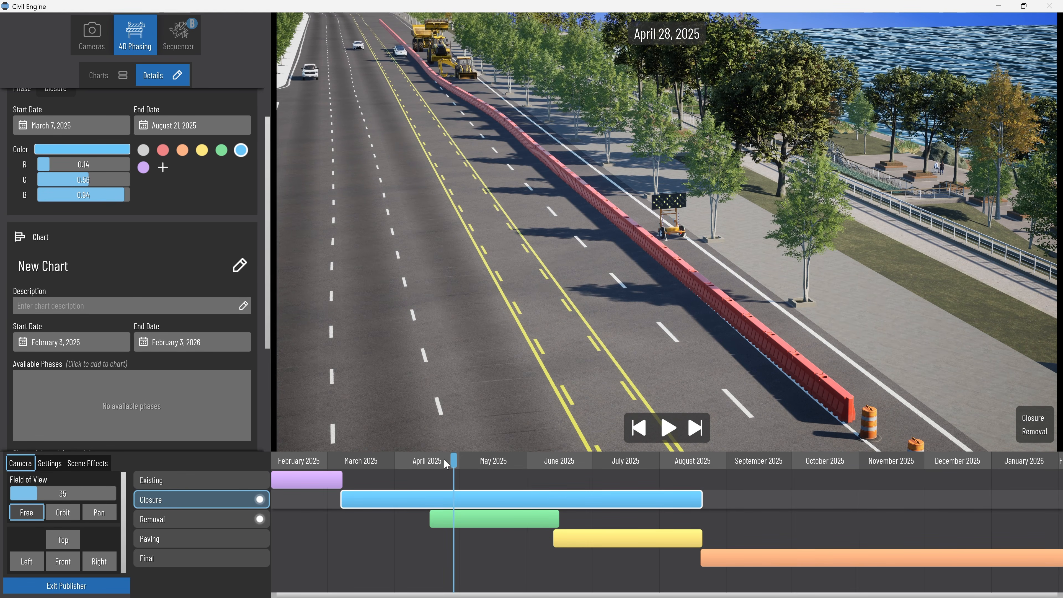
drag(454, 461, 406, 460)
drag(467, 111, 543, 325)
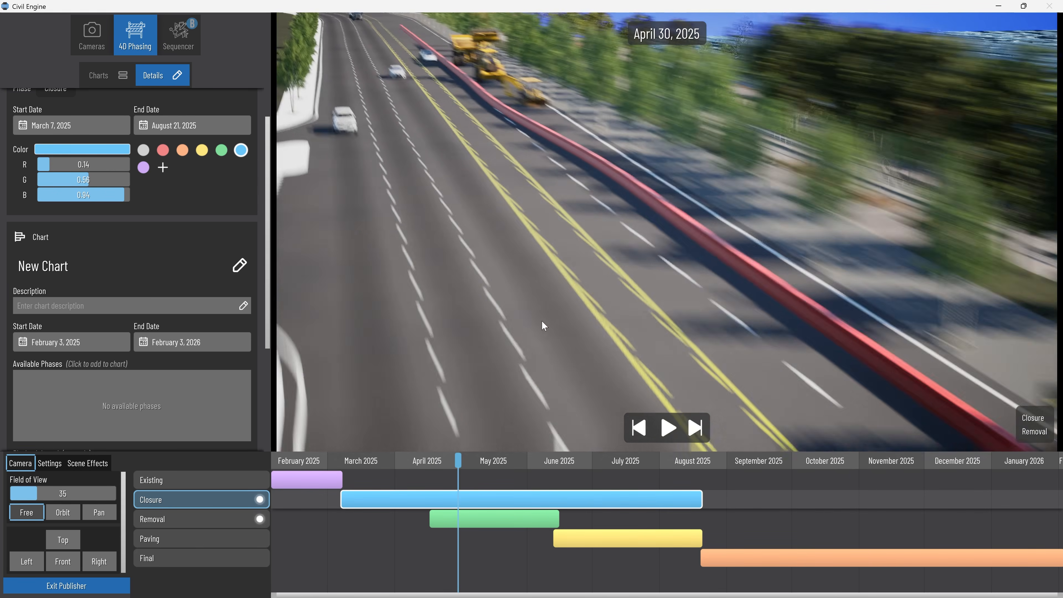
drag(532, 176, 582, 398)
scroll(627, 276, up, 2)
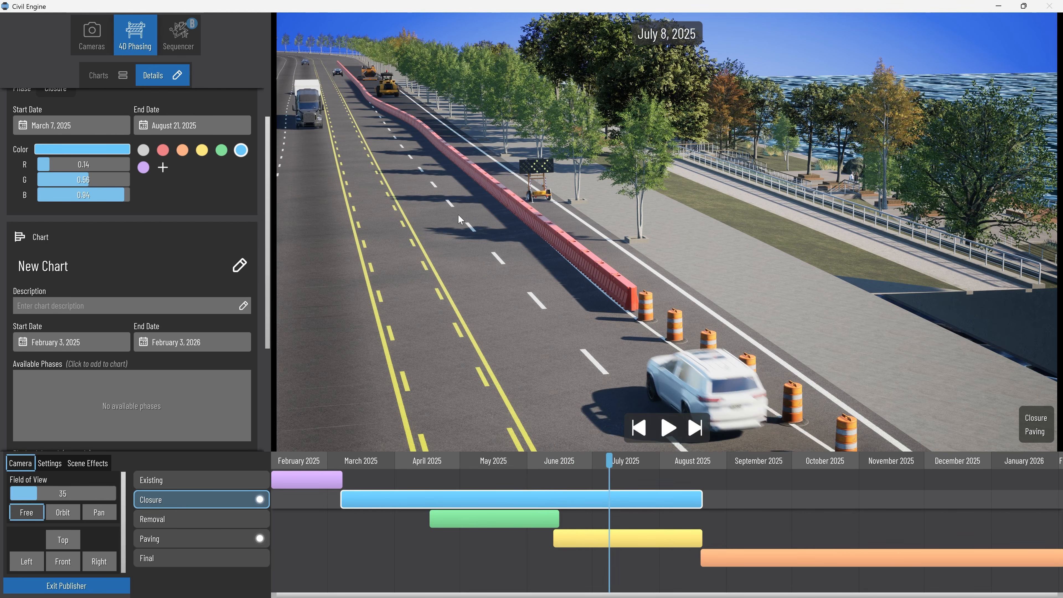
middle_drag(371, 205, 725, 242)
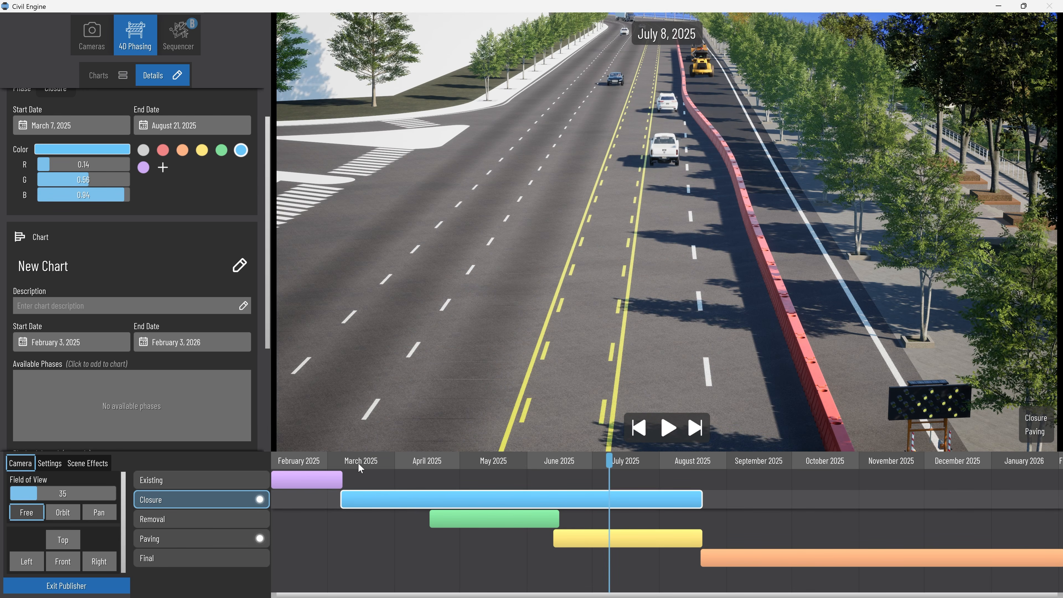
Scrub the chart to July 22, 2025 and examine the fresh pavement and the paving equipment behind the barrier up close.
drag(360, 468, 640, 481)
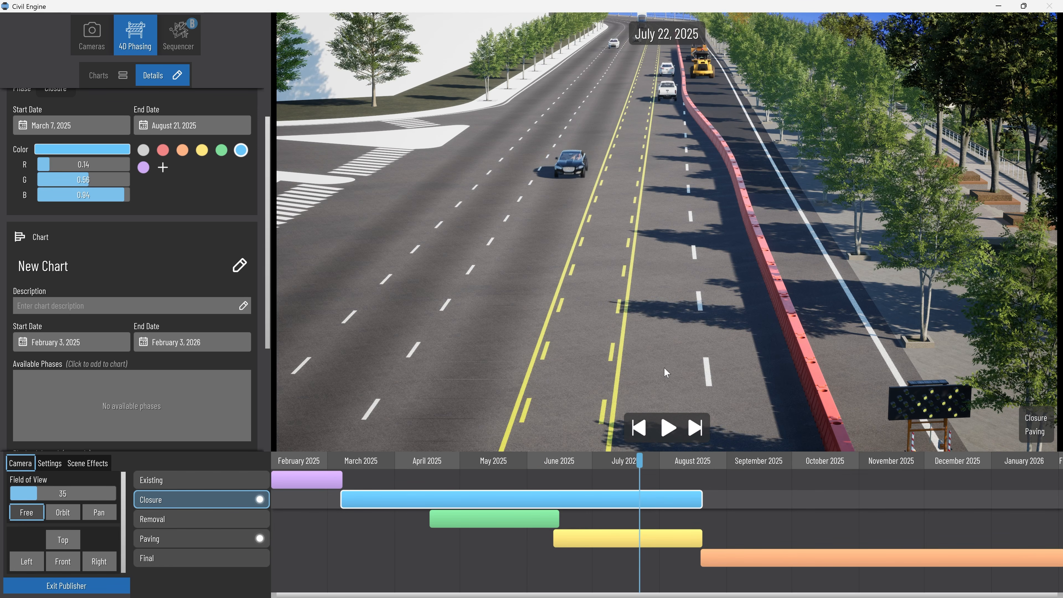
drag(611, 183, 720, 331)
drag(829, 209, 685, 333)
right_drag(686, 333, 712, 316)
scroll(562, 122, up, 6)
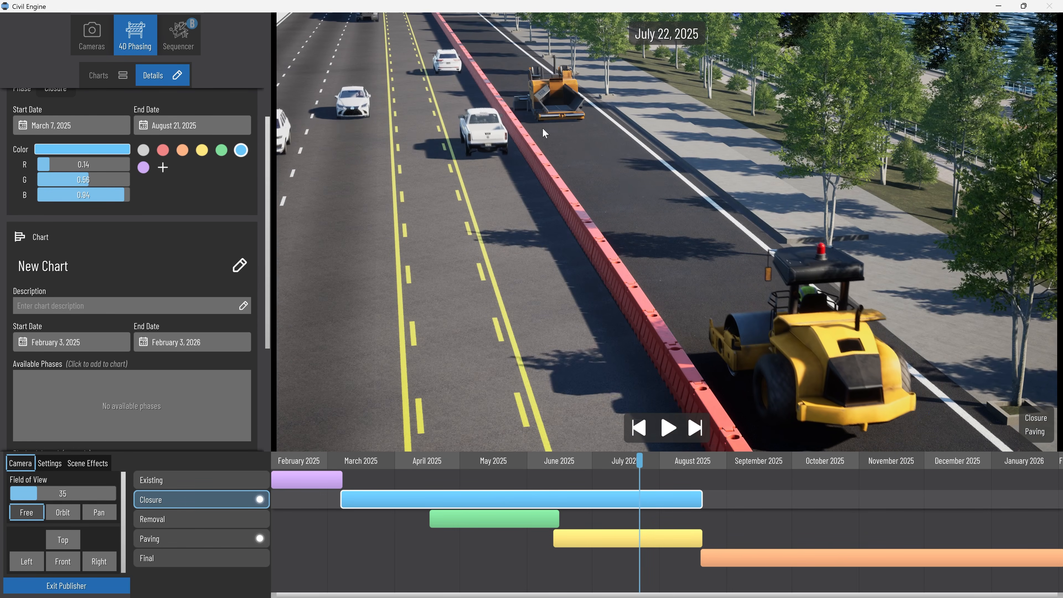
right_drag(543, 127, 575, 134)
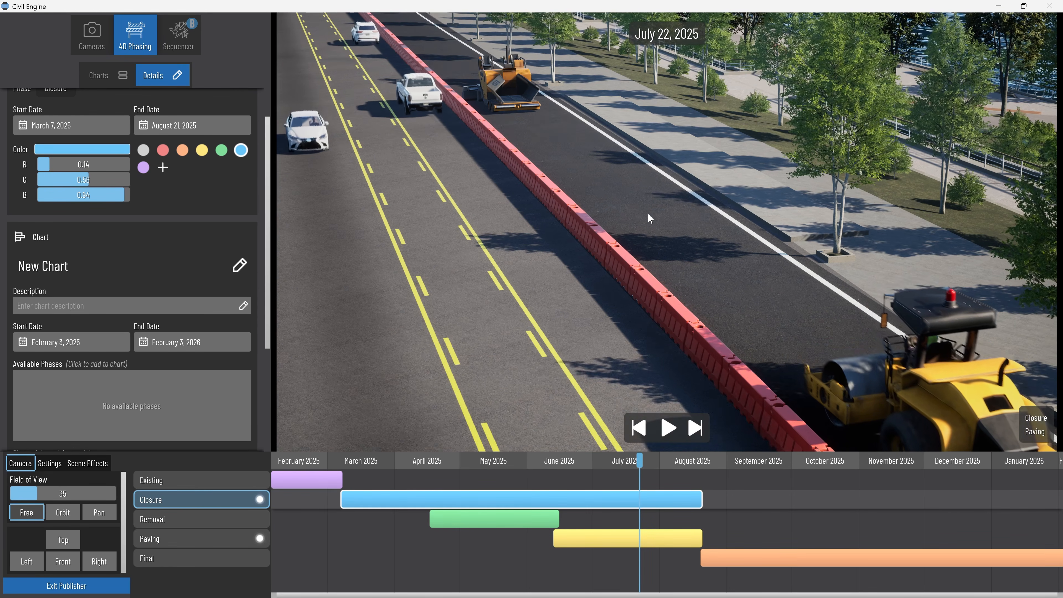
drag(687, 231, 629, 174)
right_drag(632, 260, 590, 215)
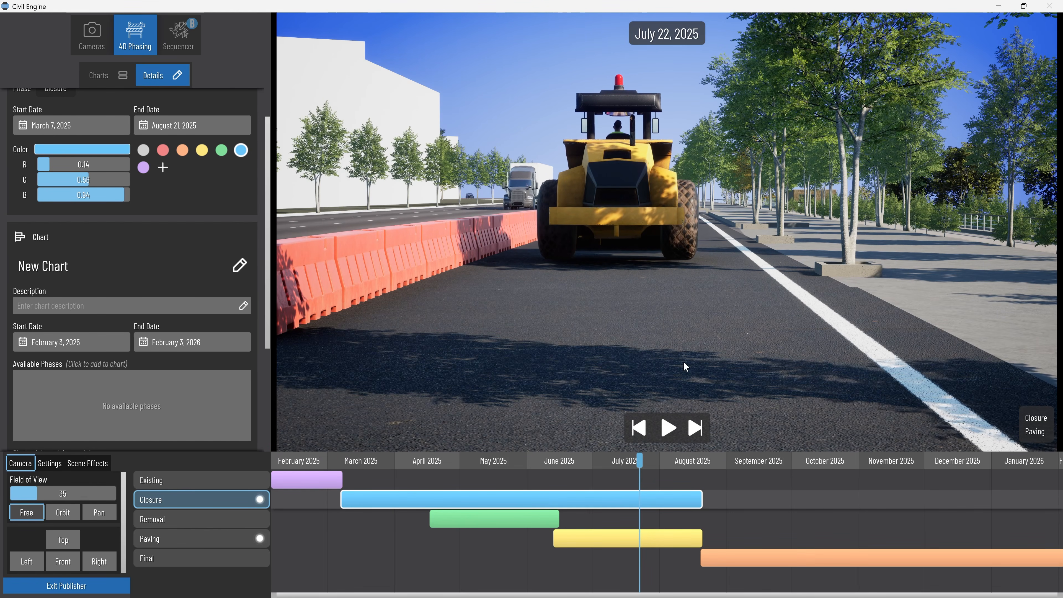
scroll(681, 364, down, 5)
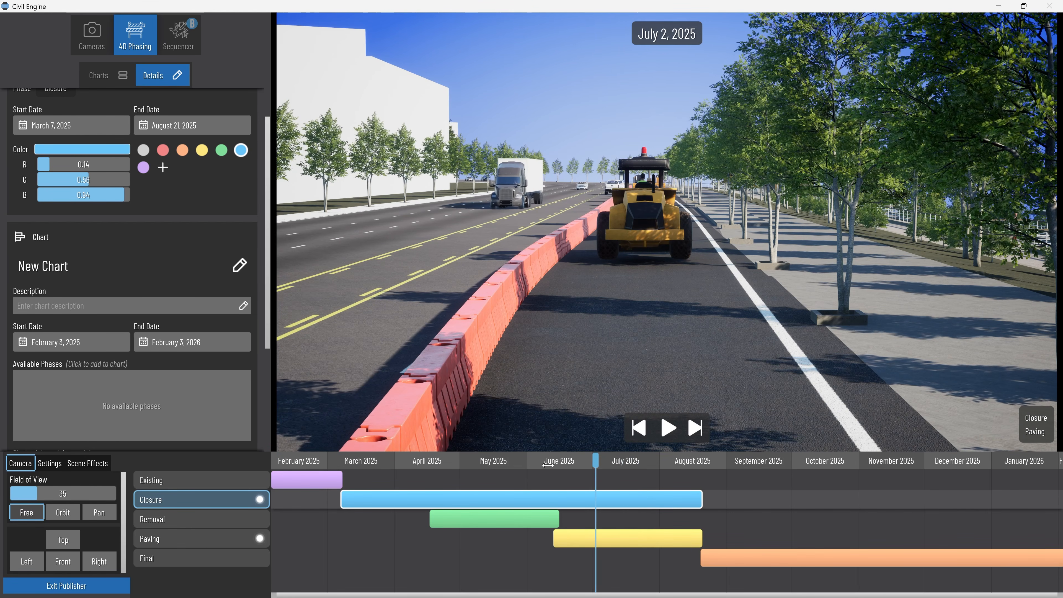
Compare the roadway in the Final phase at September 7, 2025 with the Existing phase in early February.
drag(548, 465, 599, 467)
right_drag(615, 361, 666, 367)
drag(599, 462, 741, 466)
right_drag(747, 358, 697, 324)
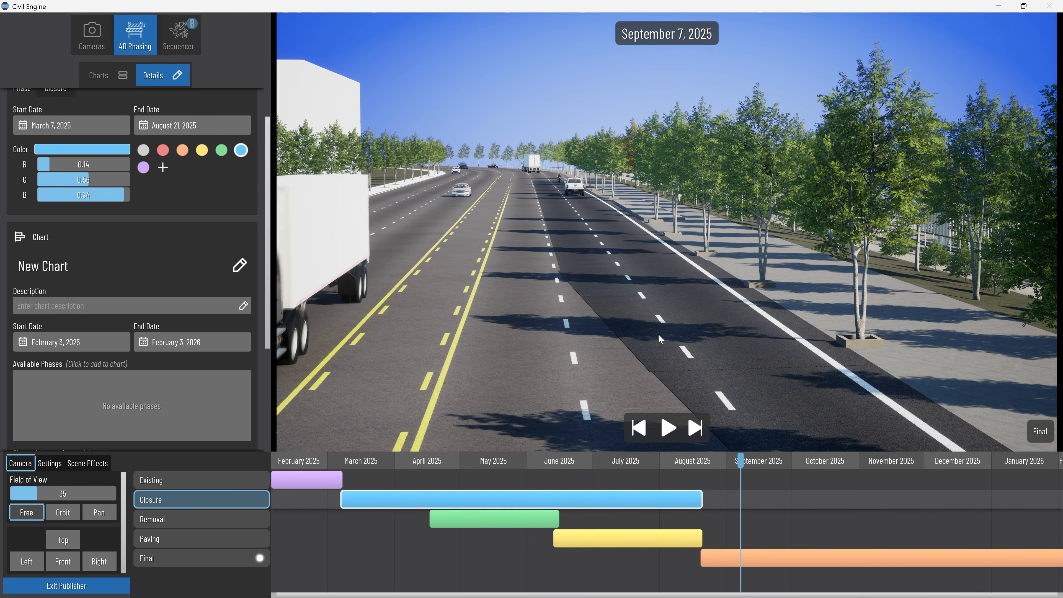
drag(628, 326, 604, 238)
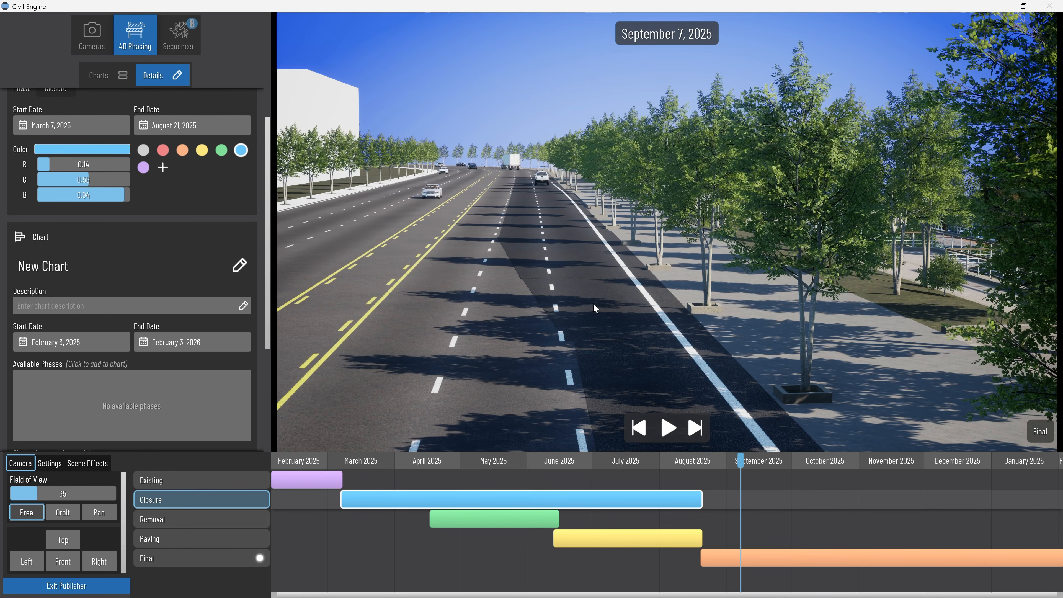
right_drag(591, 319, 601, 332)
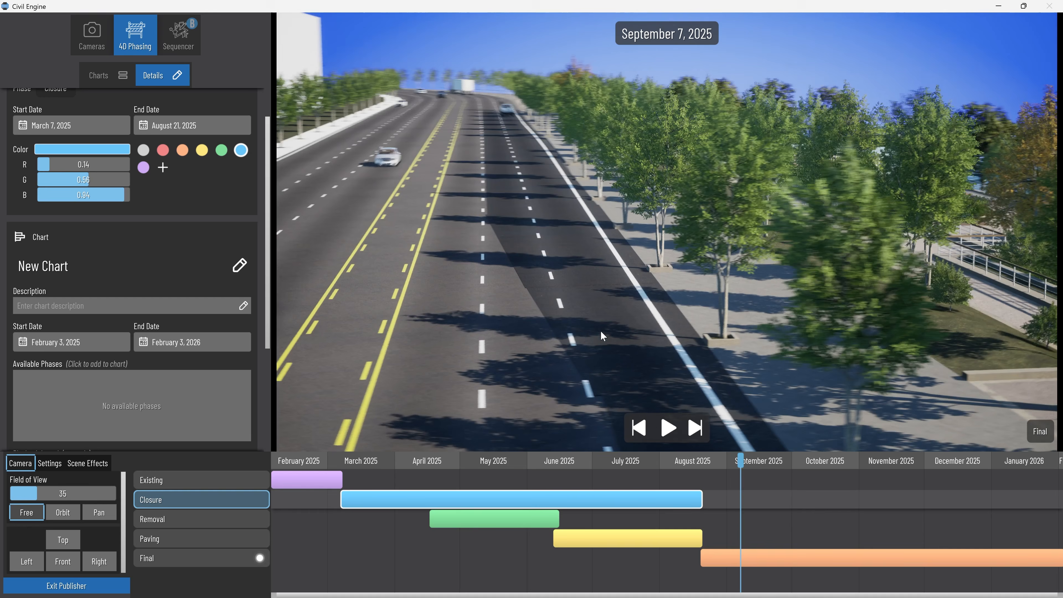
right_drag(562, 274, 551, 202)
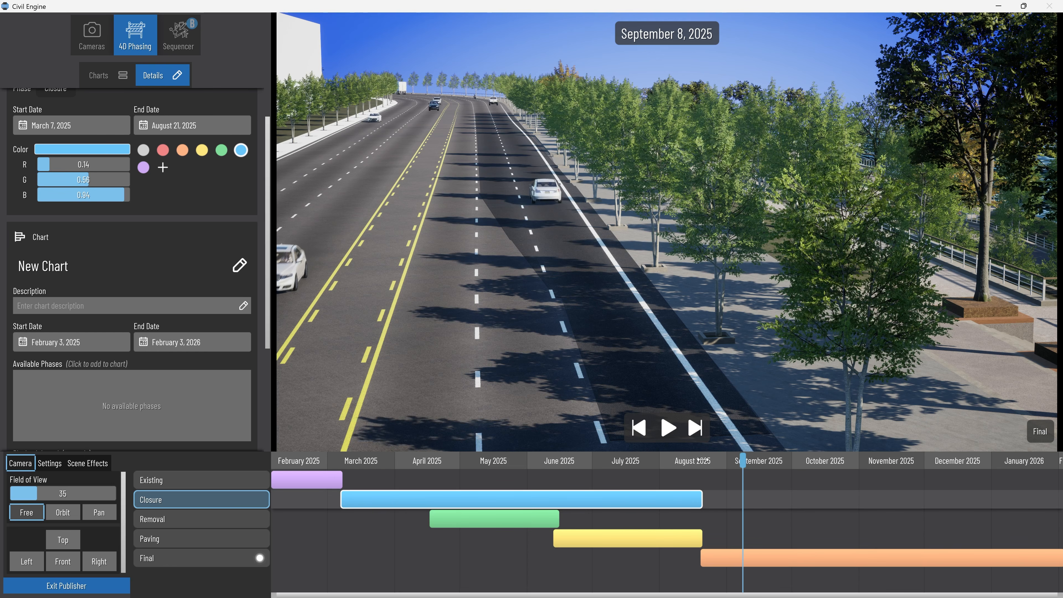
drag(704, 460, 279, 449)
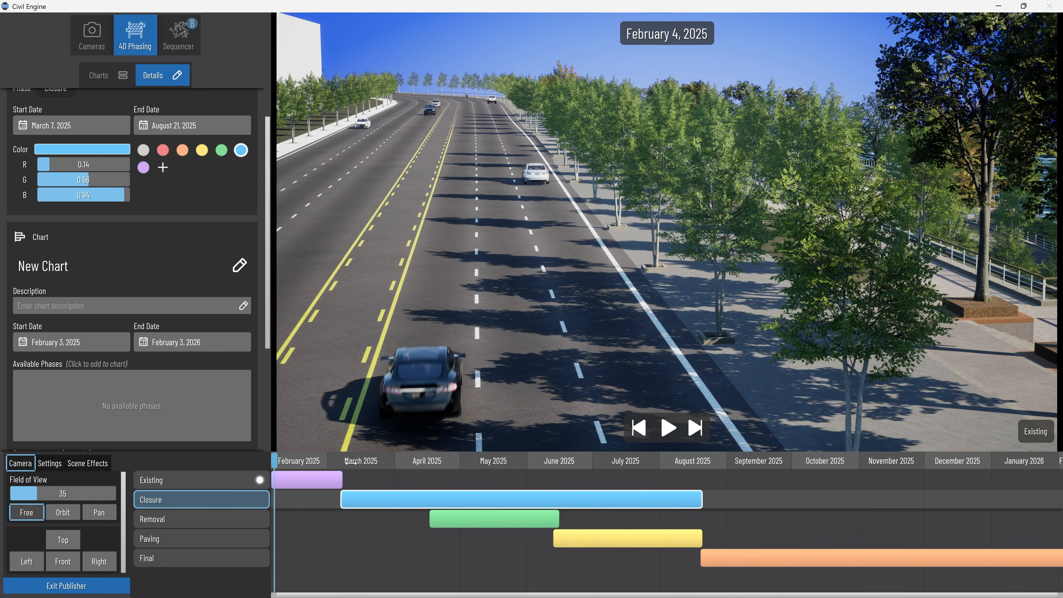
drag(347, 461, 300, 461)
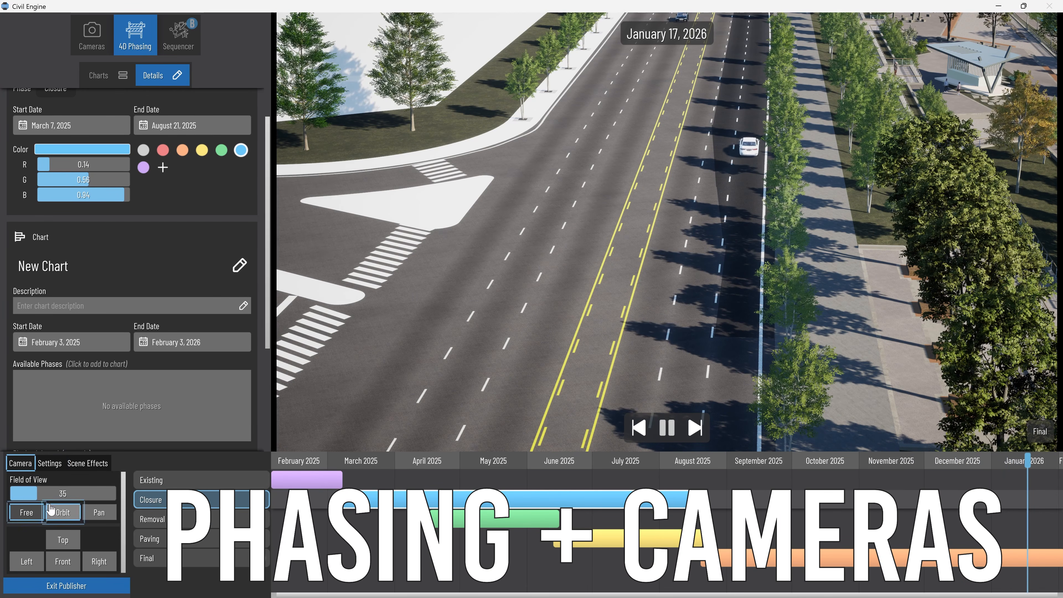
Preview the chart playback with Pan and Orbit cameras, using orbit distance 9743.6, angle 73.2 and speed 2.00, and pause it.
click(99, 513)
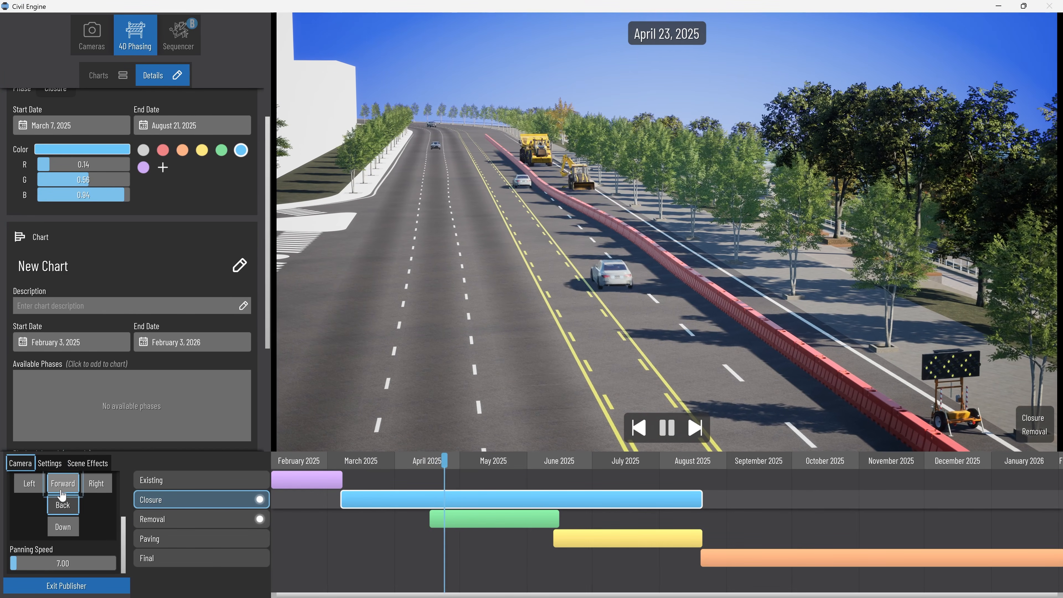
scroll(56, 536, up, 3)
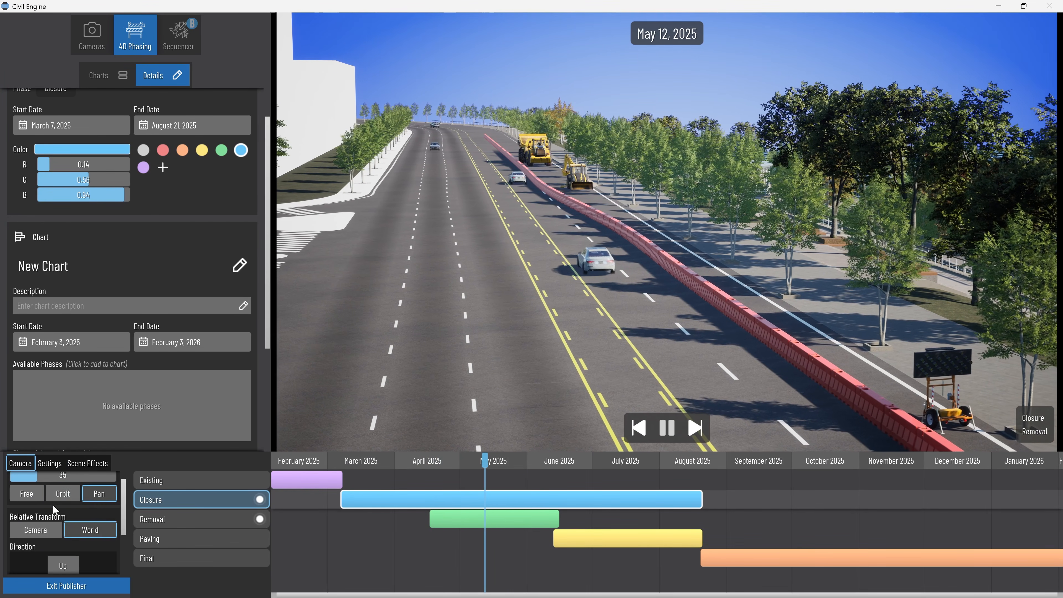
click(59, 516)
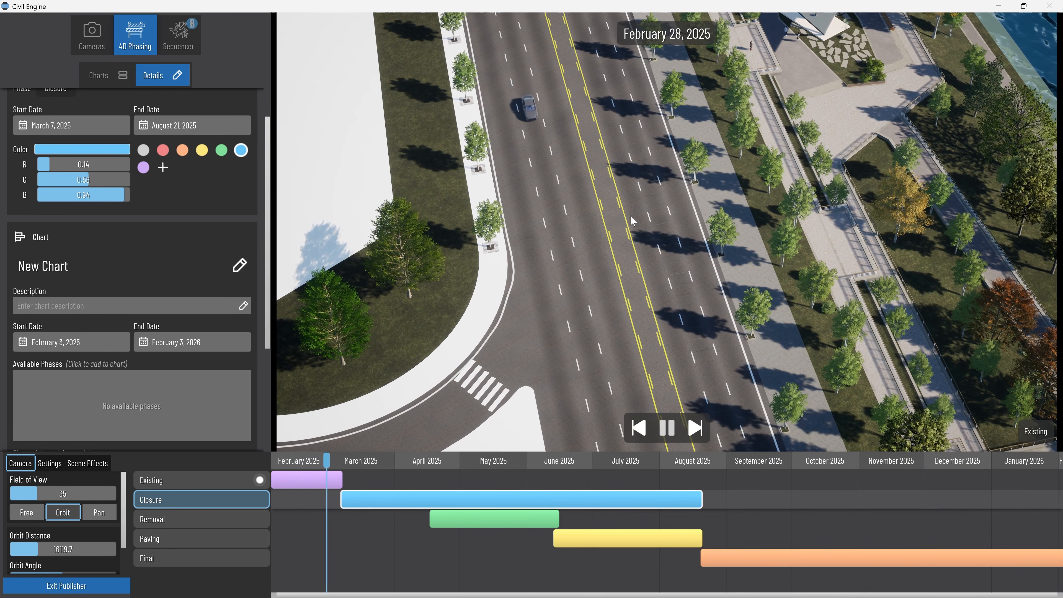
scroll(48, 517, down, 3)
drag(53, 504, 104, 535)
drag(63, 564, 64, 564)
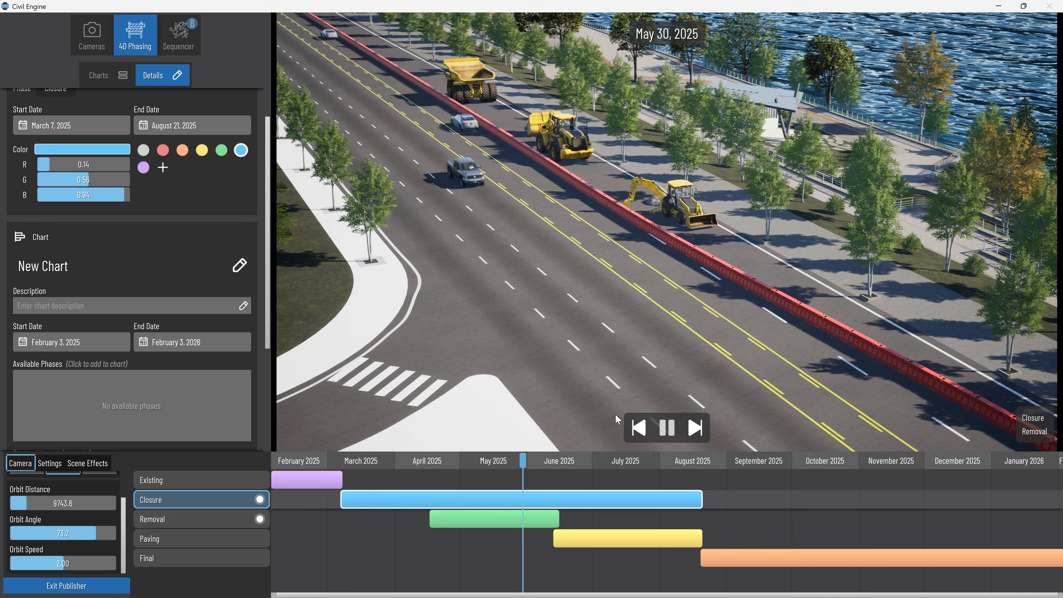
click(674, 427)
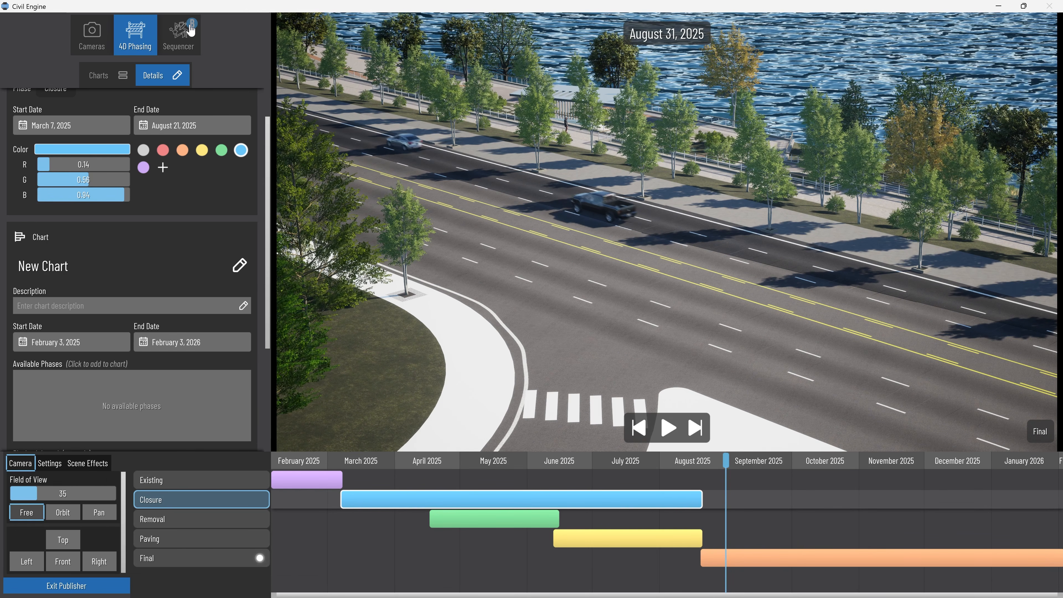
Check the Sequencer's timelines, reframe the roadway and trees from above, and display the video camera sets.
click(180, 33)
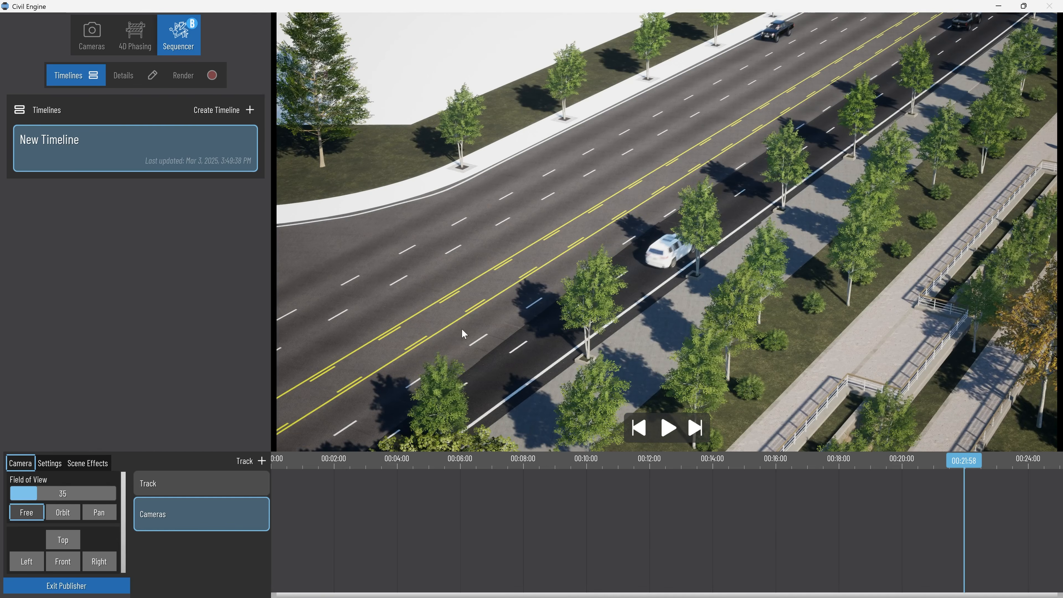
drag(462, 328, 506, 213)
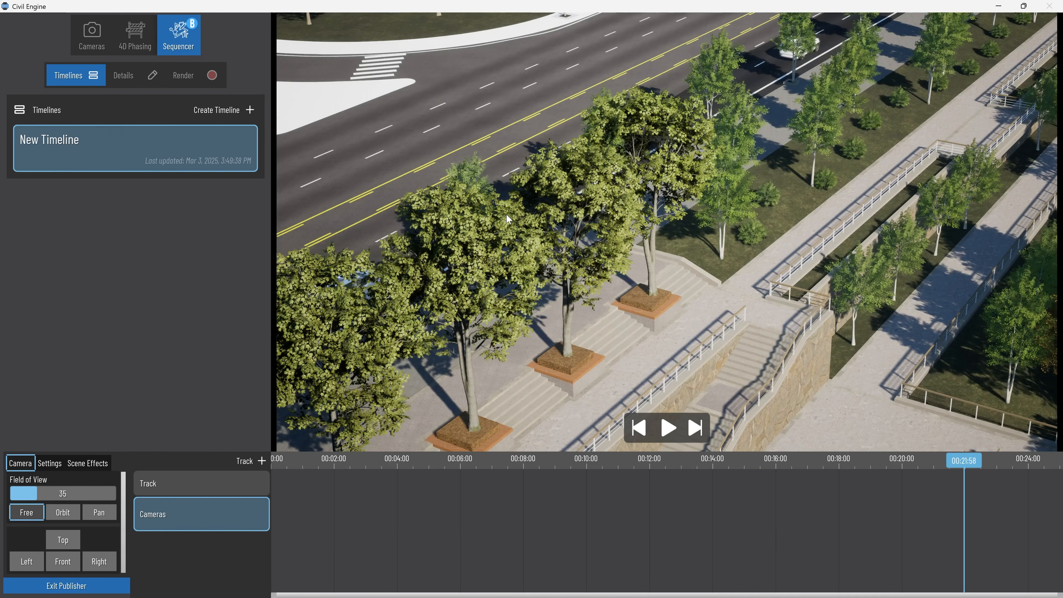
right_drag(506, 213, 658, 197)
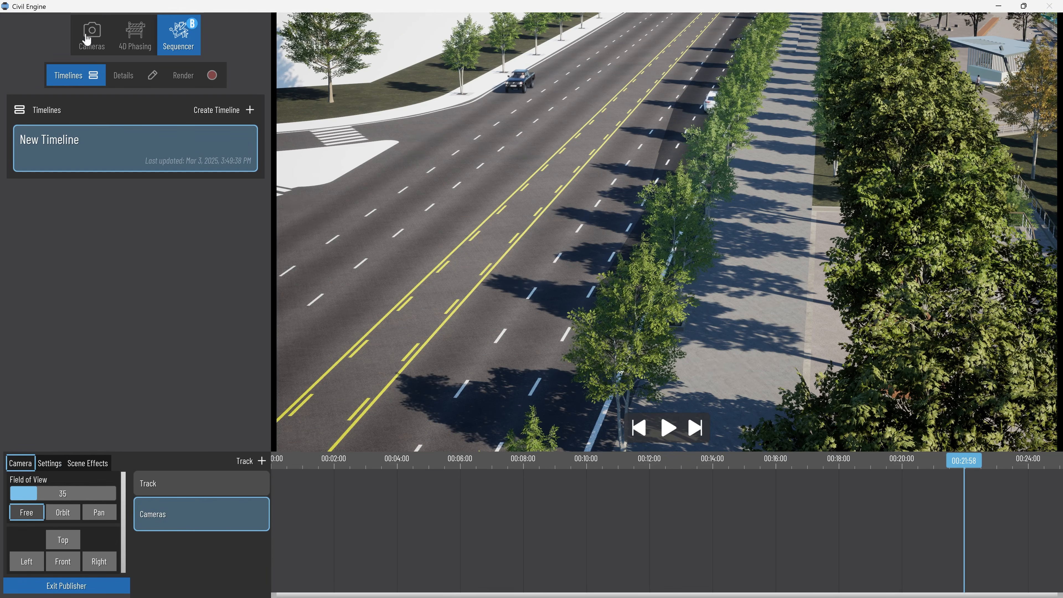
click(91, 34)
click(279, 467)
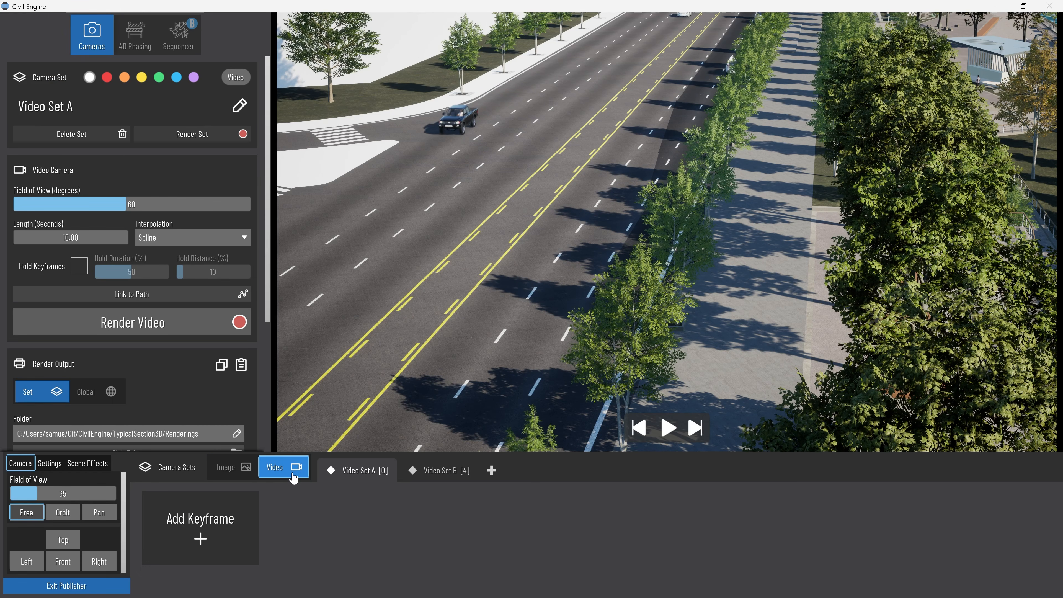
Add a third video camera set with two keyframes viewing the roadway from different angles, and preview its camera move.
click(491, 470)
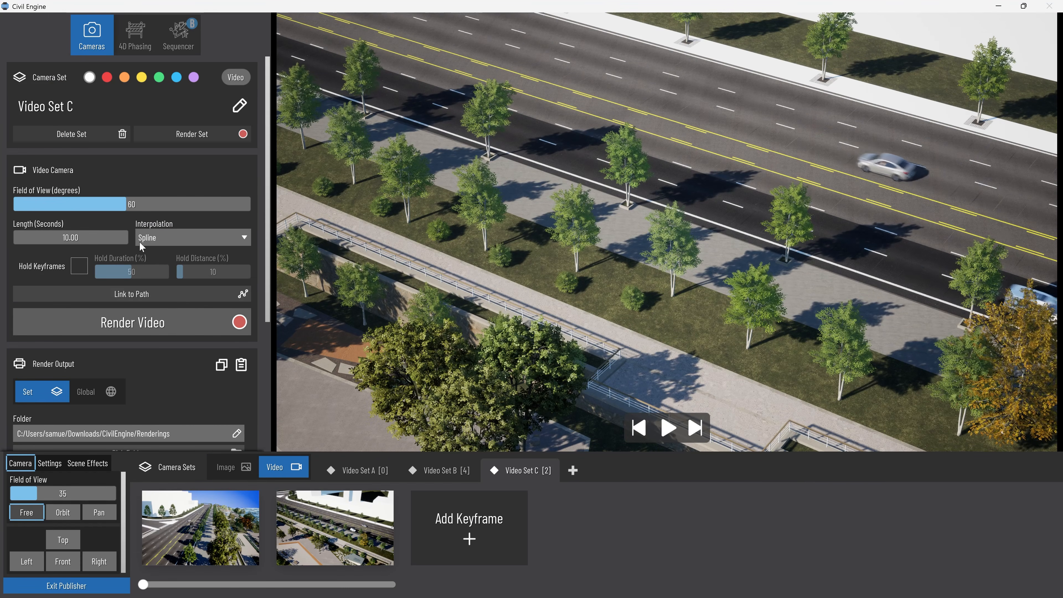
click(675, 435)
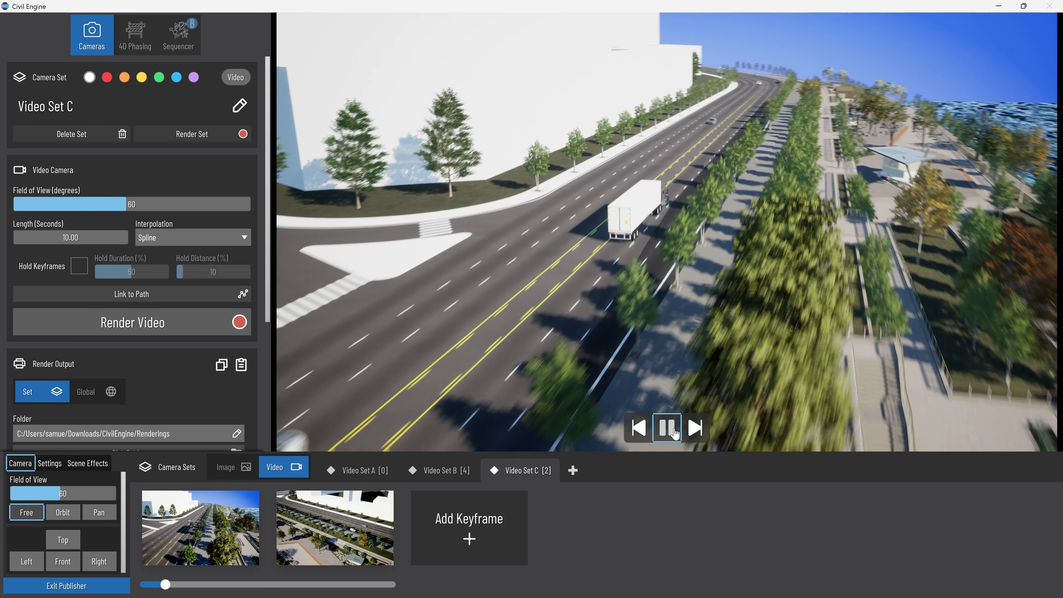
click(675, 435)
Set the length of Video Set C to 20 seconds.
click(91, 234)
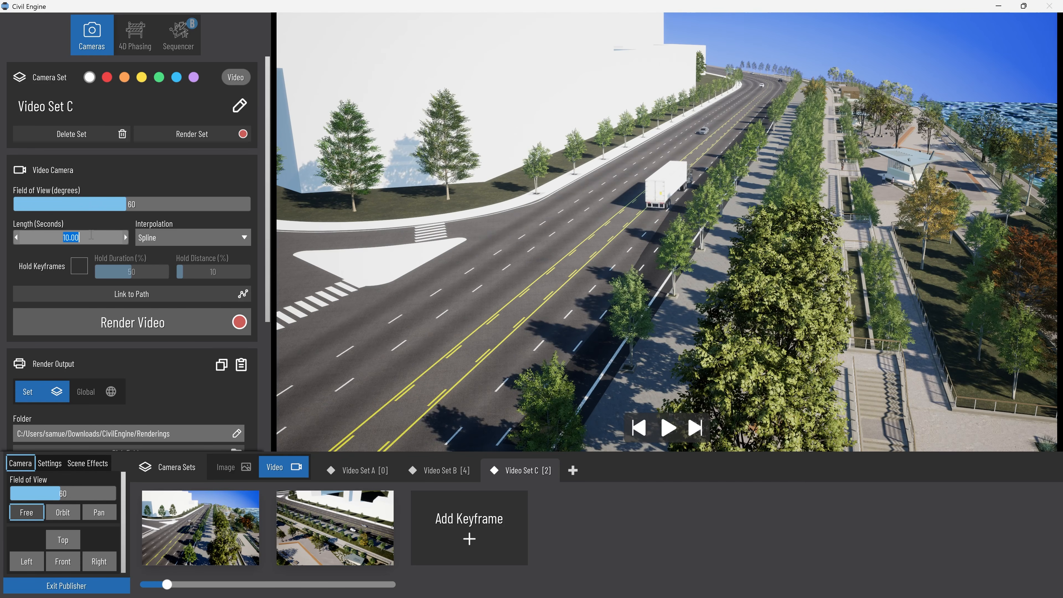
text(20)
key(Return)
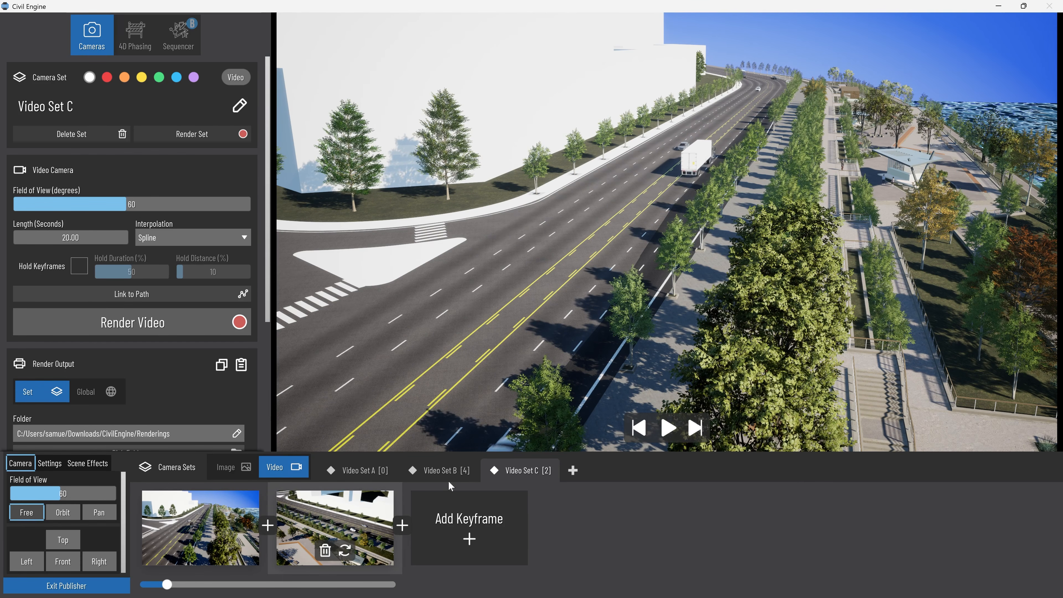
Add a fourth video camera set with two keyframes looking across the roadway toward the park pavilion.
click(572, 470)
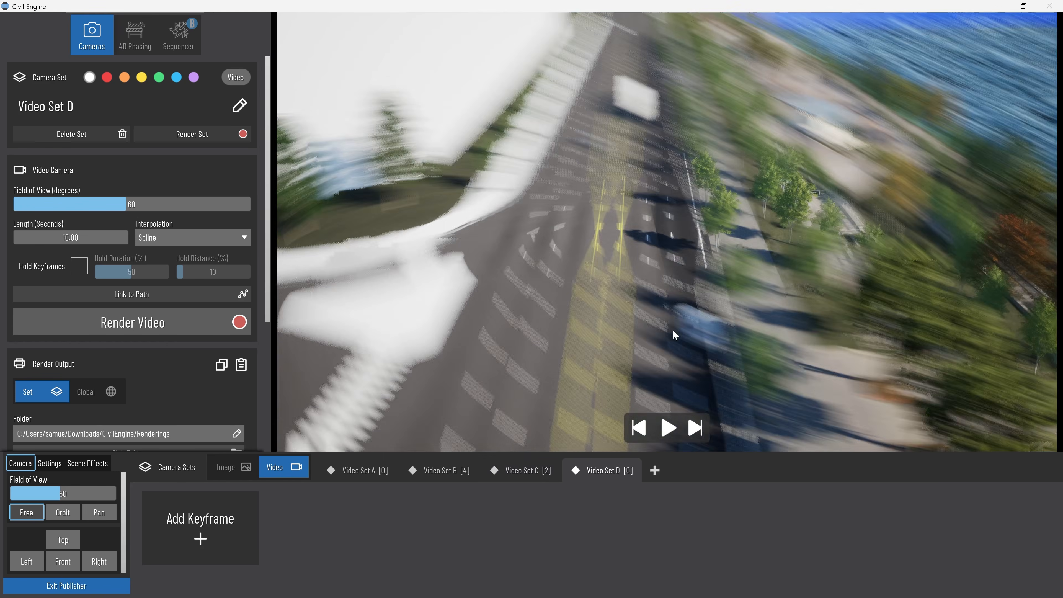
drag(498, 257, 634, 291)
scroll(600, 315, up, 3)
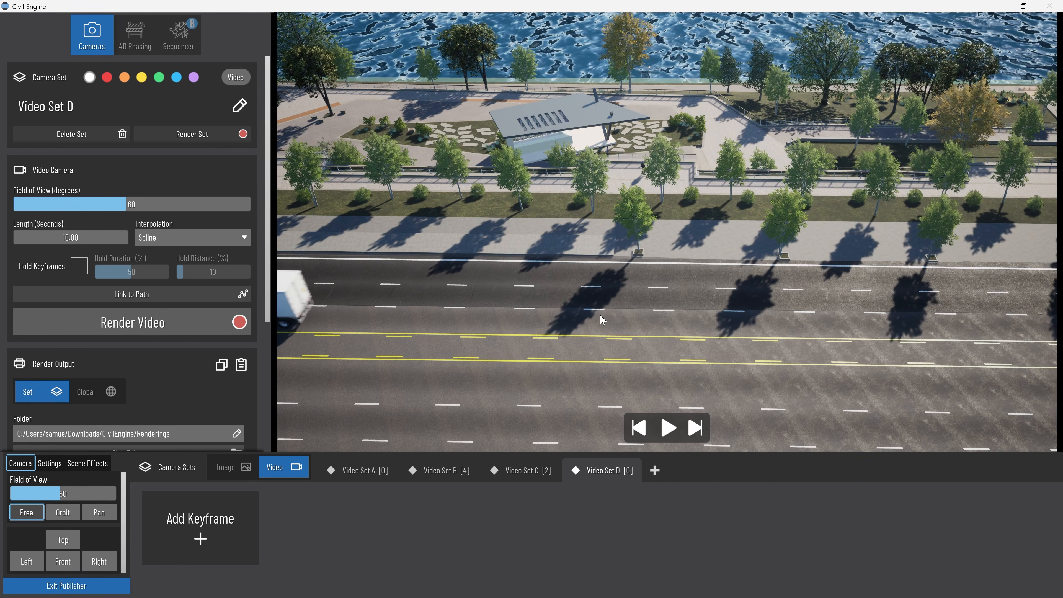
right_drag(600, 314, 622, 343)
click(201, 528)
click(335, 528)
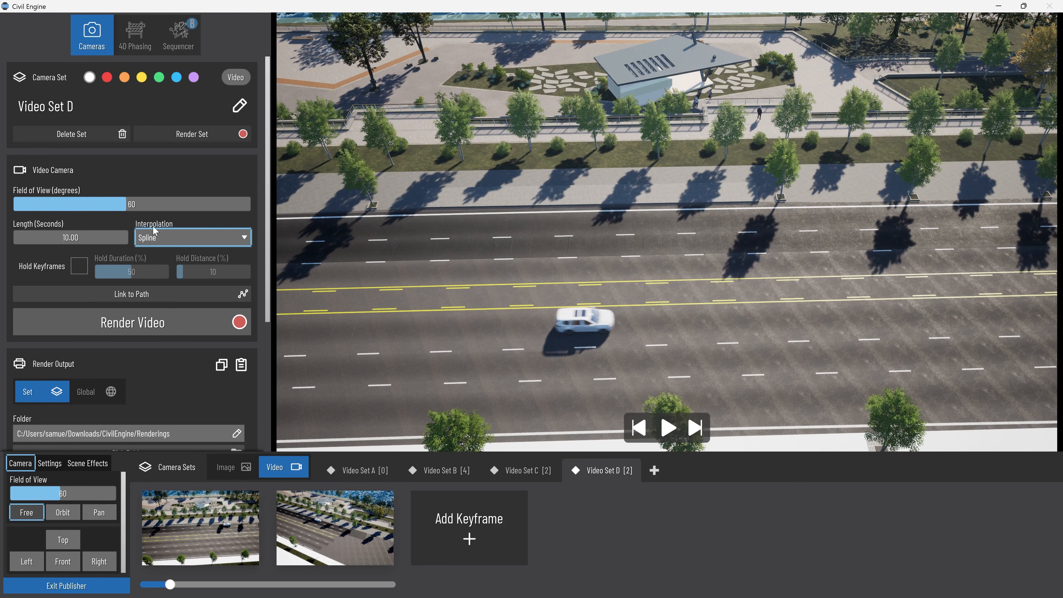
Create a new Sequencer timeline and place Video Set C followed by Video Set D on its camera track.
click(178, 36)
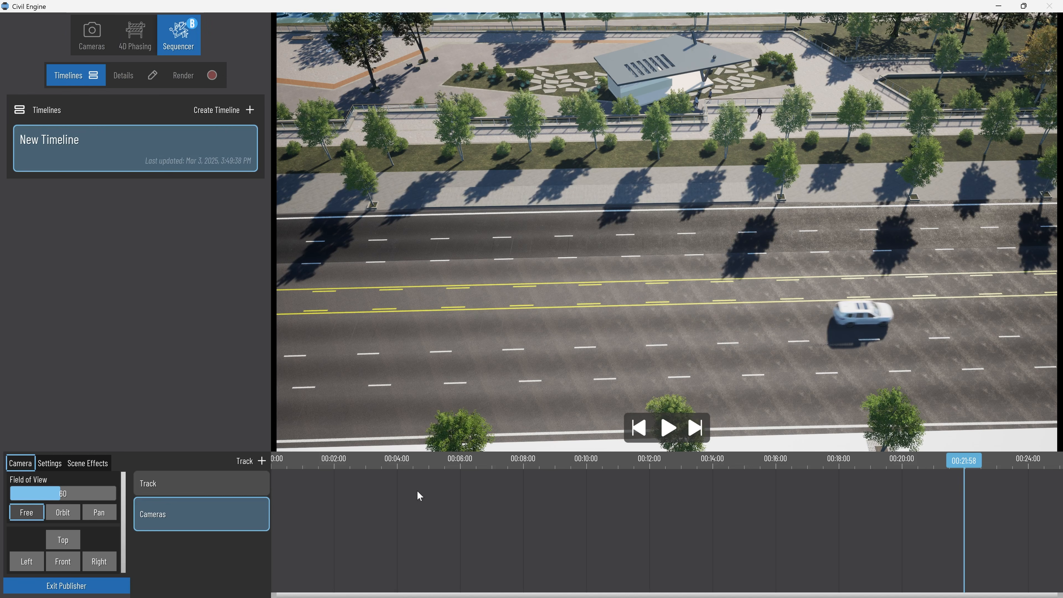
click(251, 111)
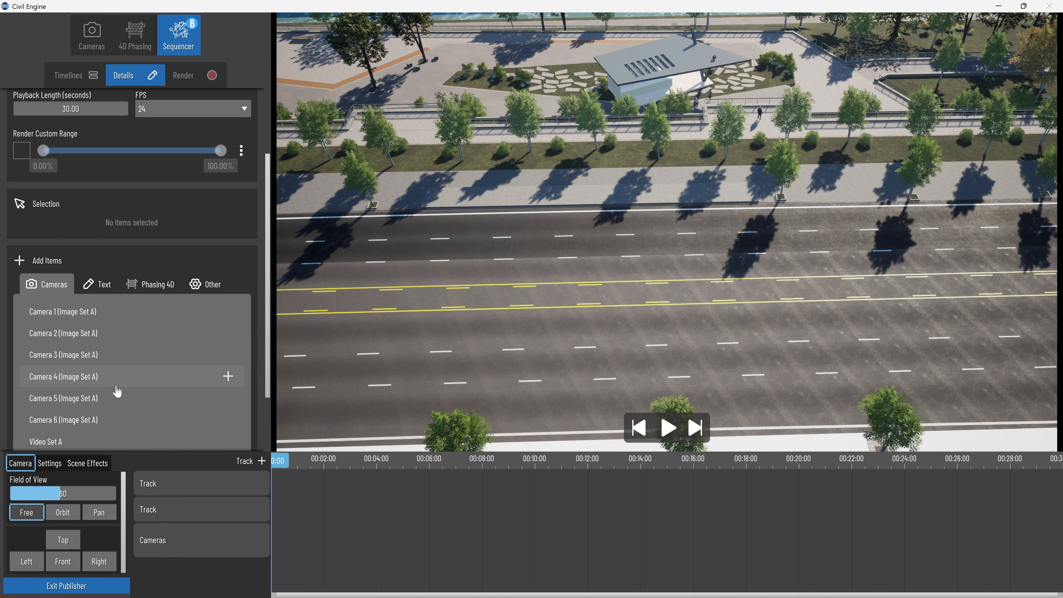
scroll(116, 392, down, 2)
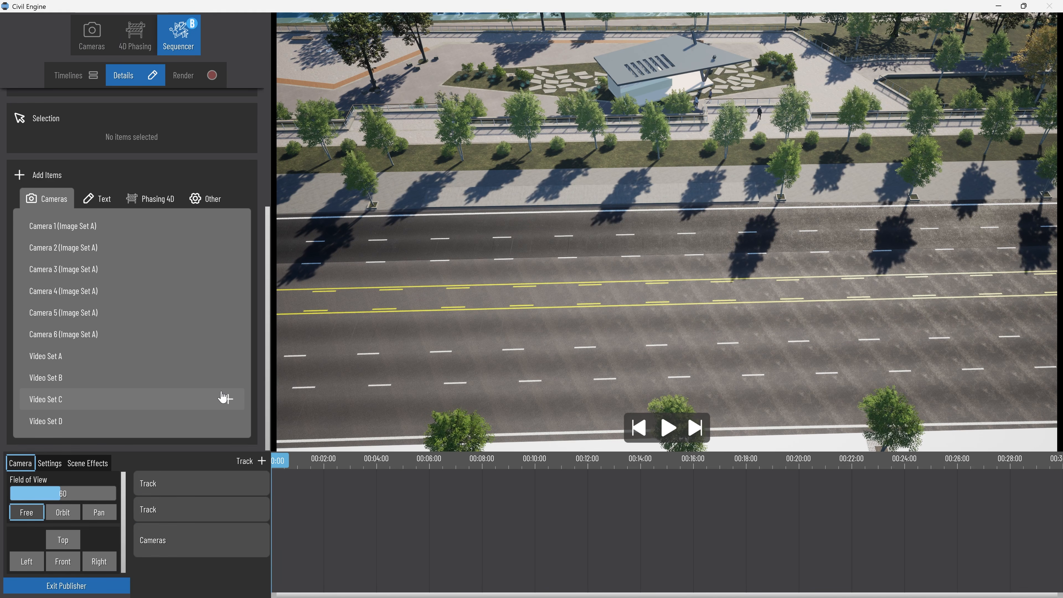
click(229, 400)
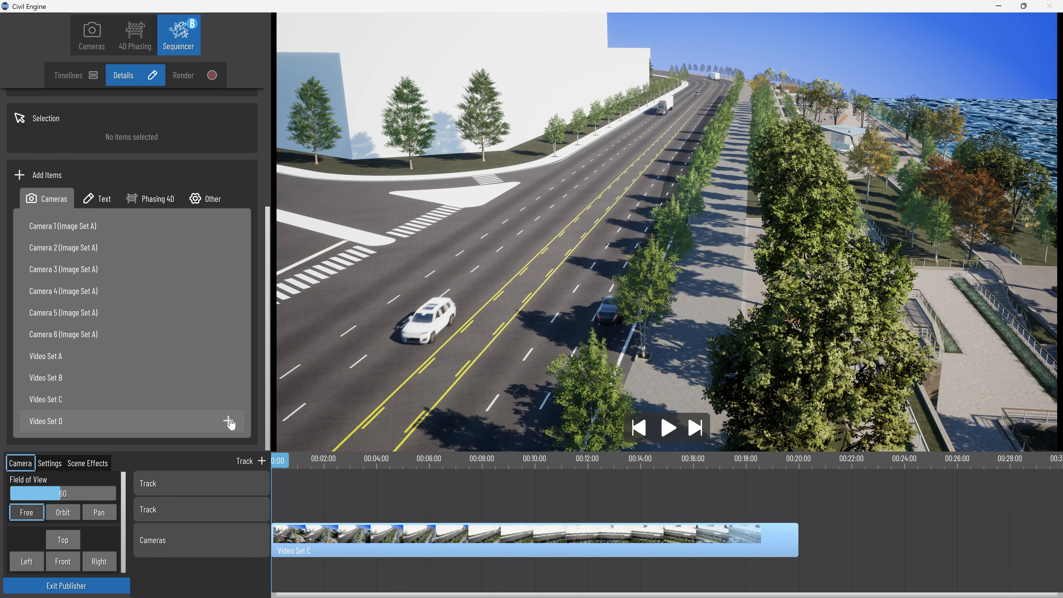
click(228, 421)
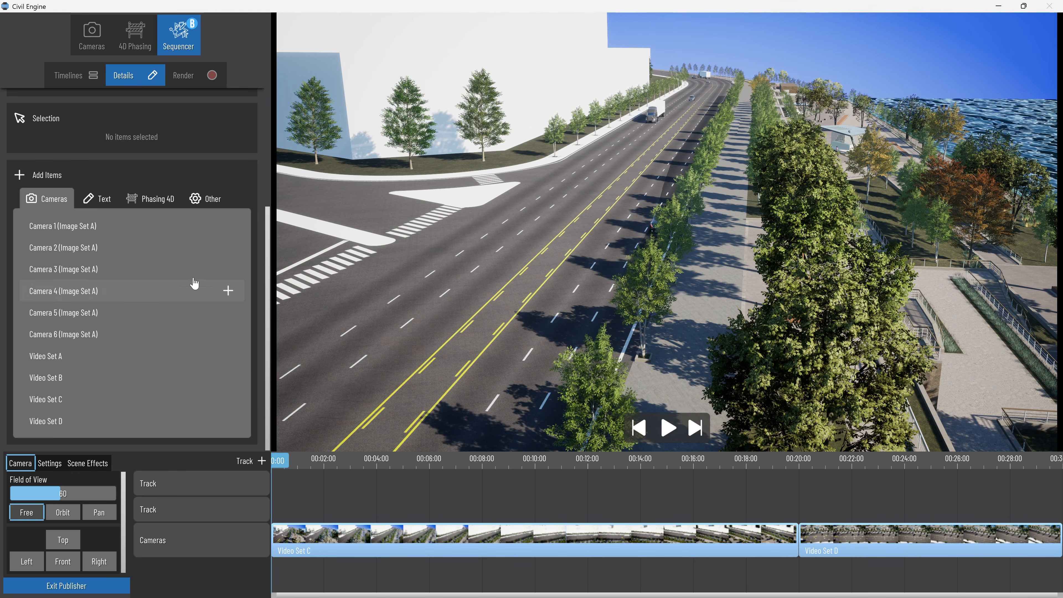
scroll(162, 284, up, 4)
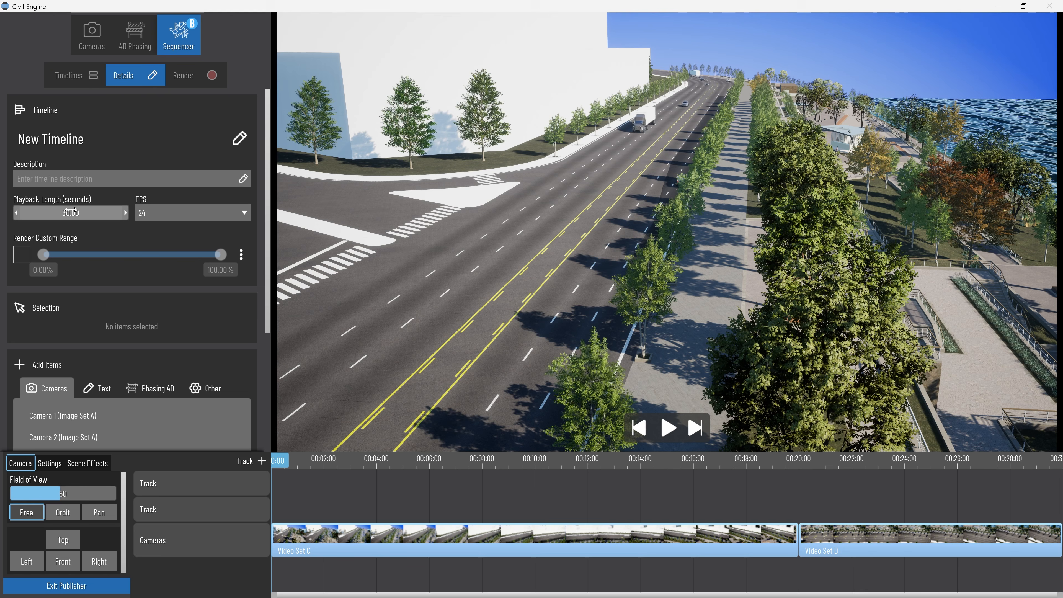
drag(278, 461, 623, 480)
drag(512, 480, 186, 479)
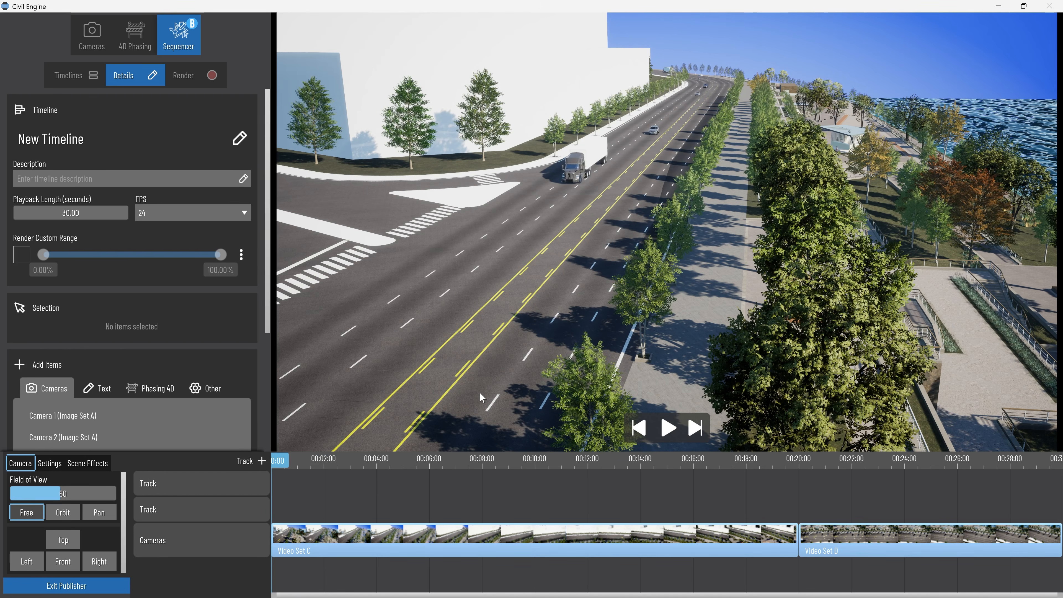
Add the 4D phasing chart to the upper track, stretch it to about 30 s across both camera clips, and preview the playback.
click(154, 391)
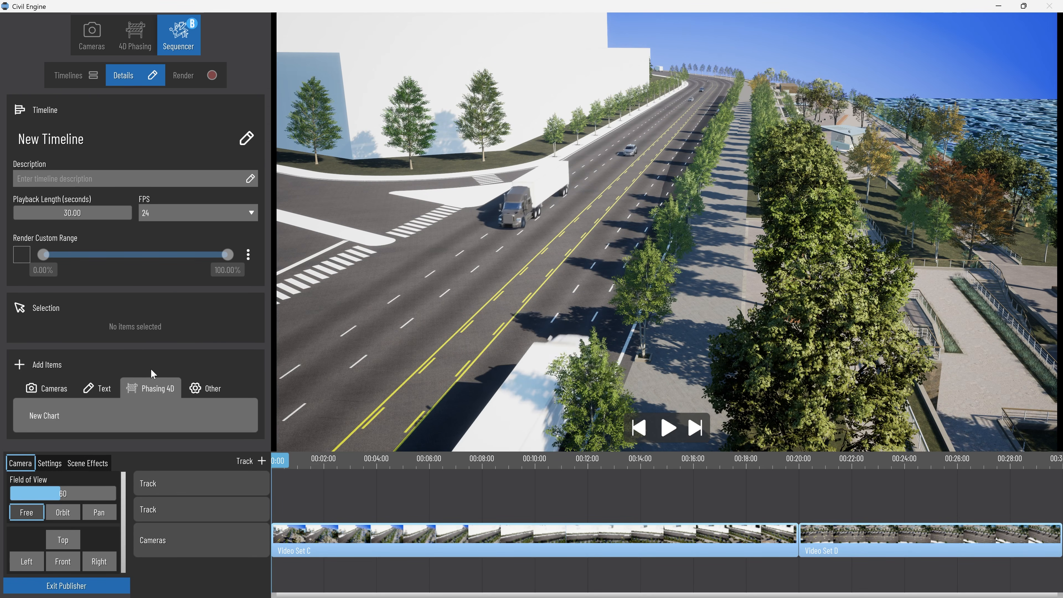
click(235, 421)
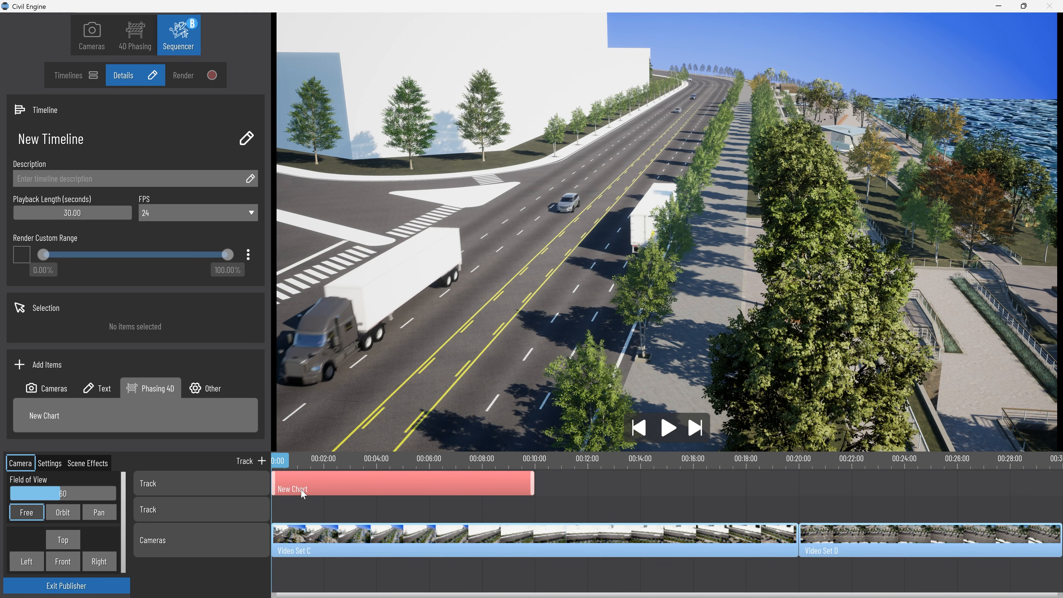
click(496, 484)
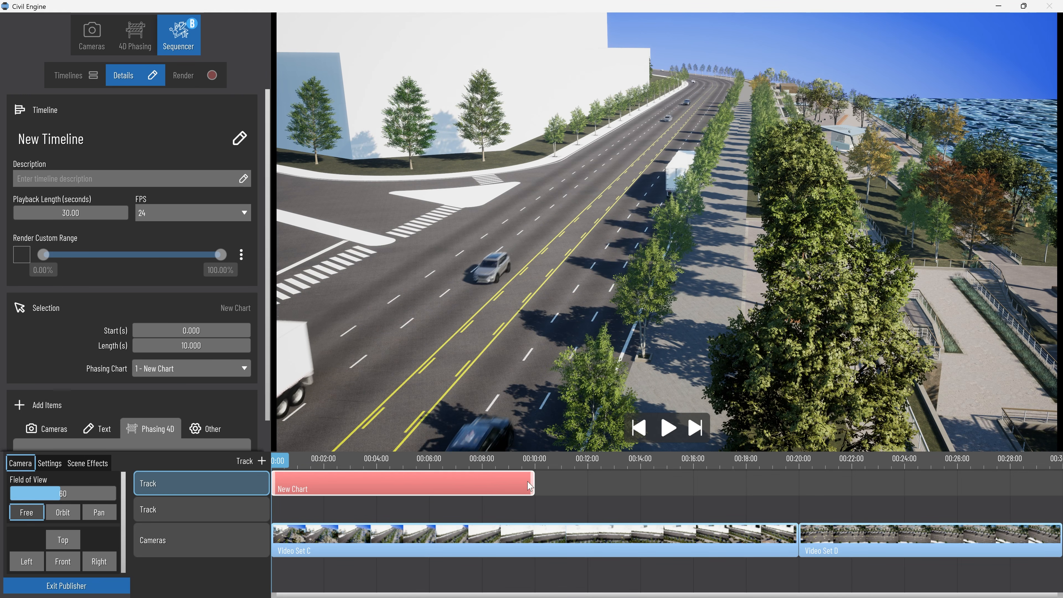
drag(532, 485, 1059, 484)
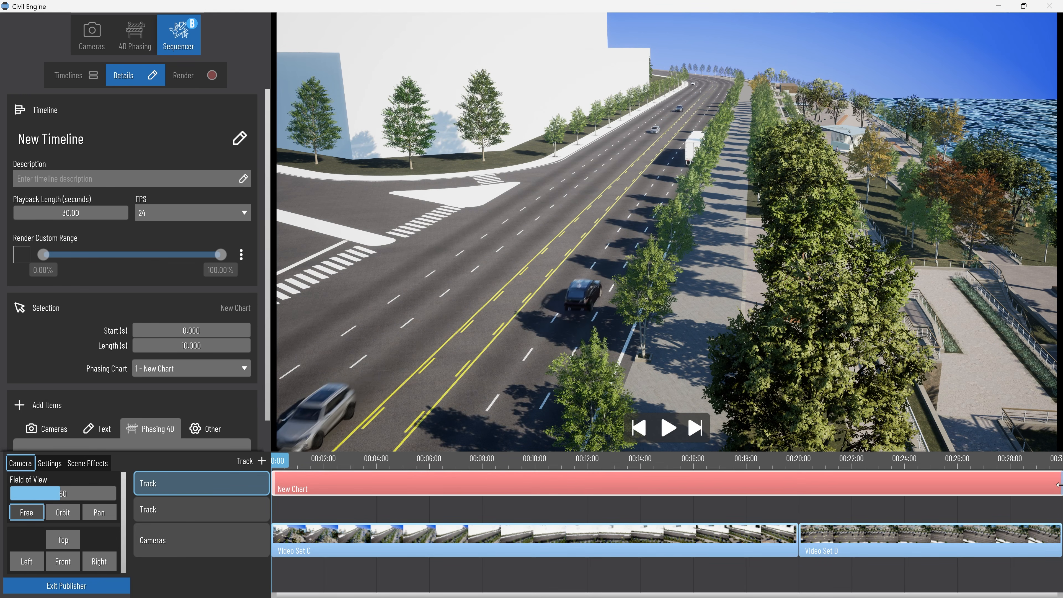
click(668, 427)
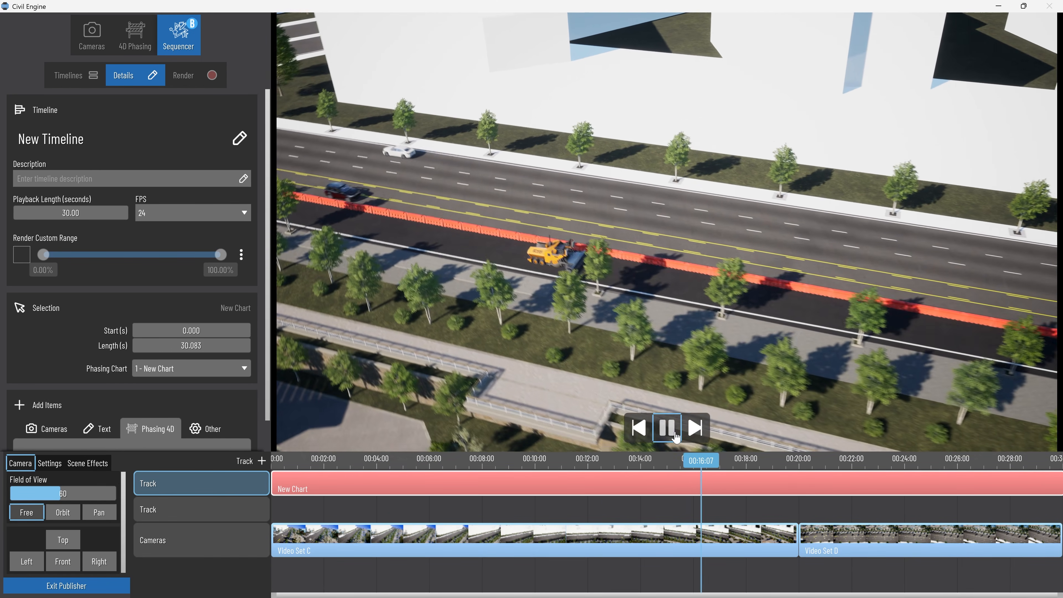
click(677, 435)
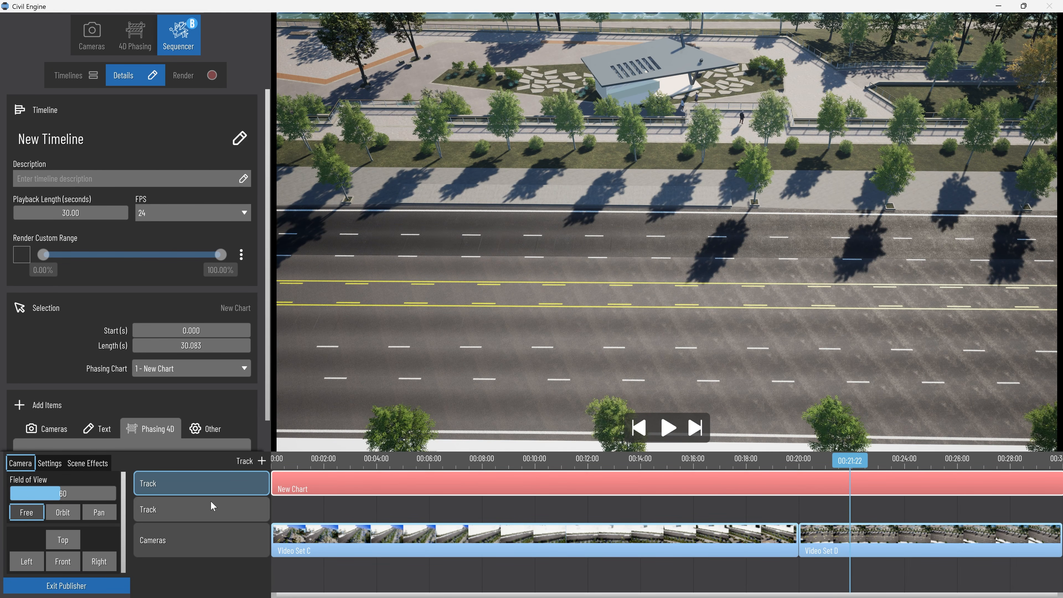
Add a text clip to the second track and place it at the timeline's start with a length of about 6.6 s.
click(252, 509)
scroll(113, 406, down, 1)
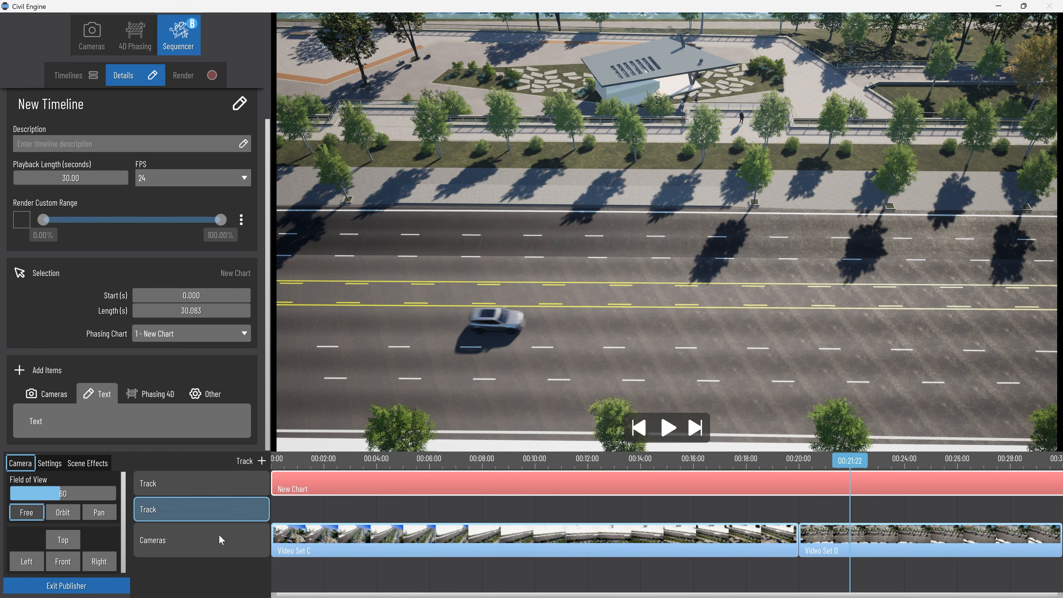
click(98, 396)
click(242, 419)
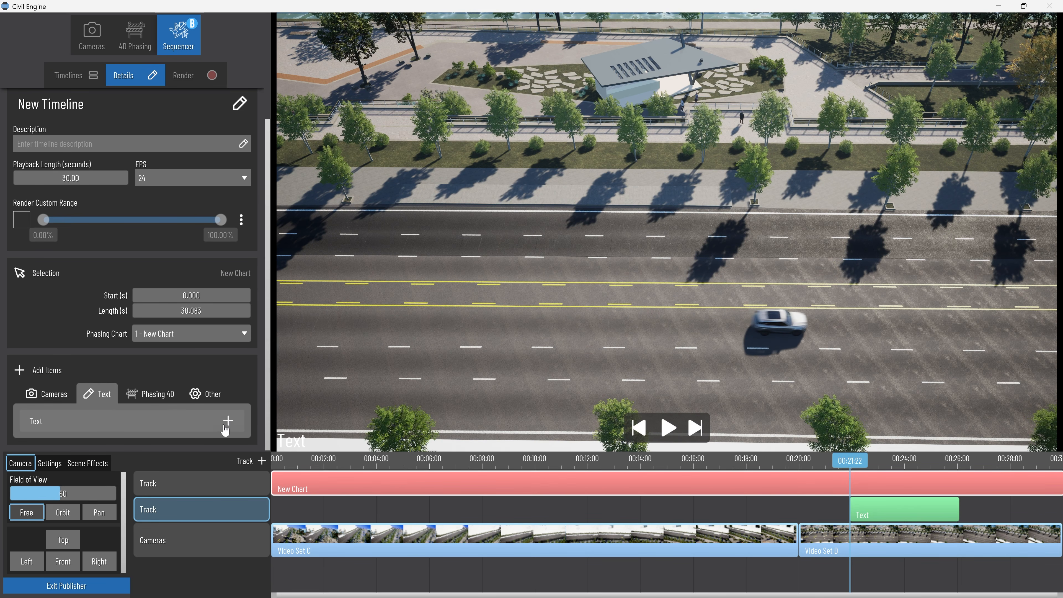
drag(867, 509, 317, 515)
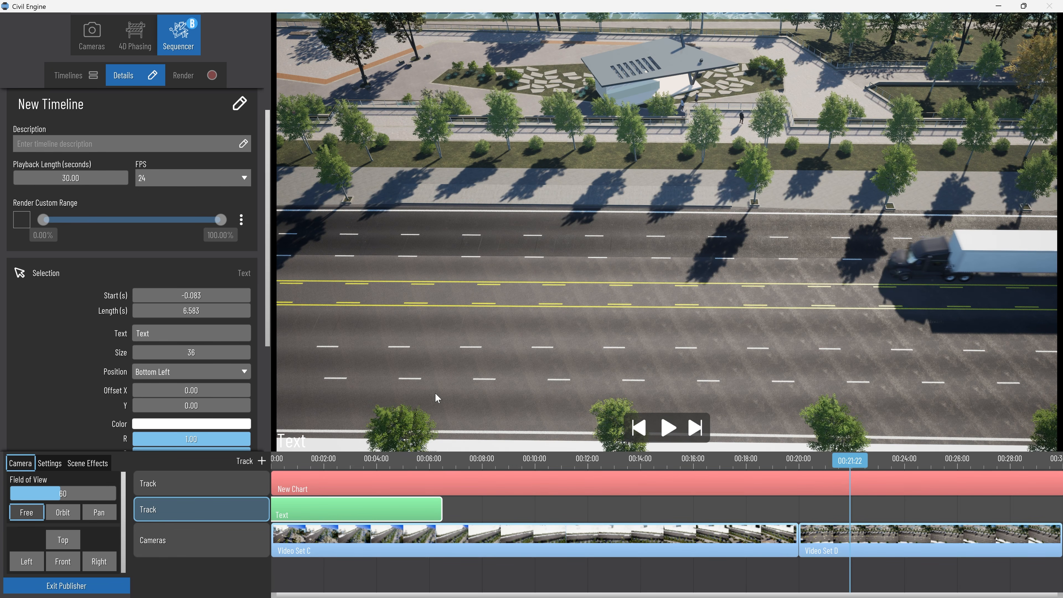
Make the first text clip read Existing and set its size to 200.
double_click(134, 334)
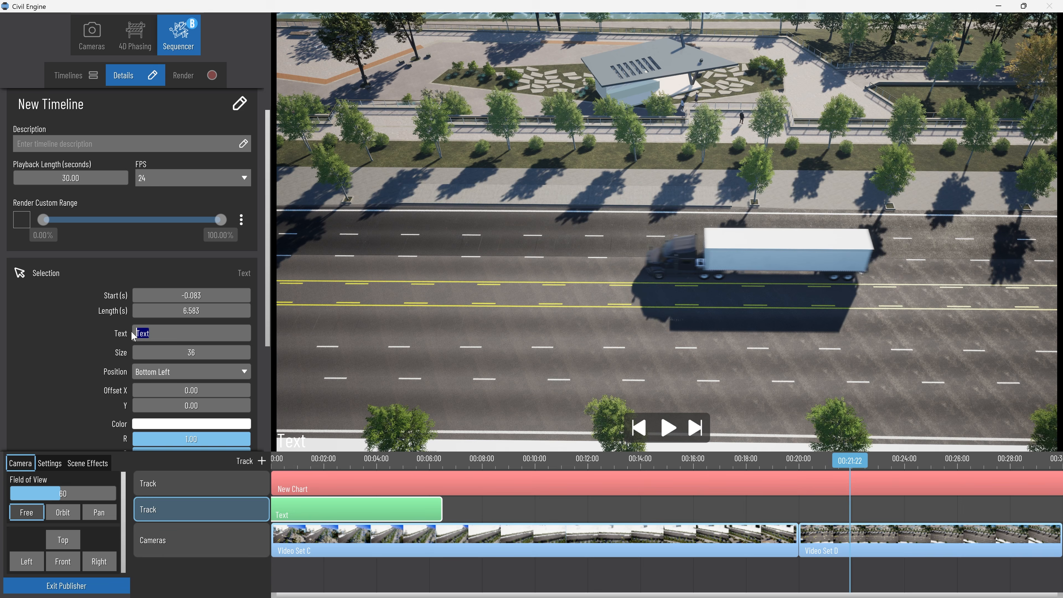
text(Exis)
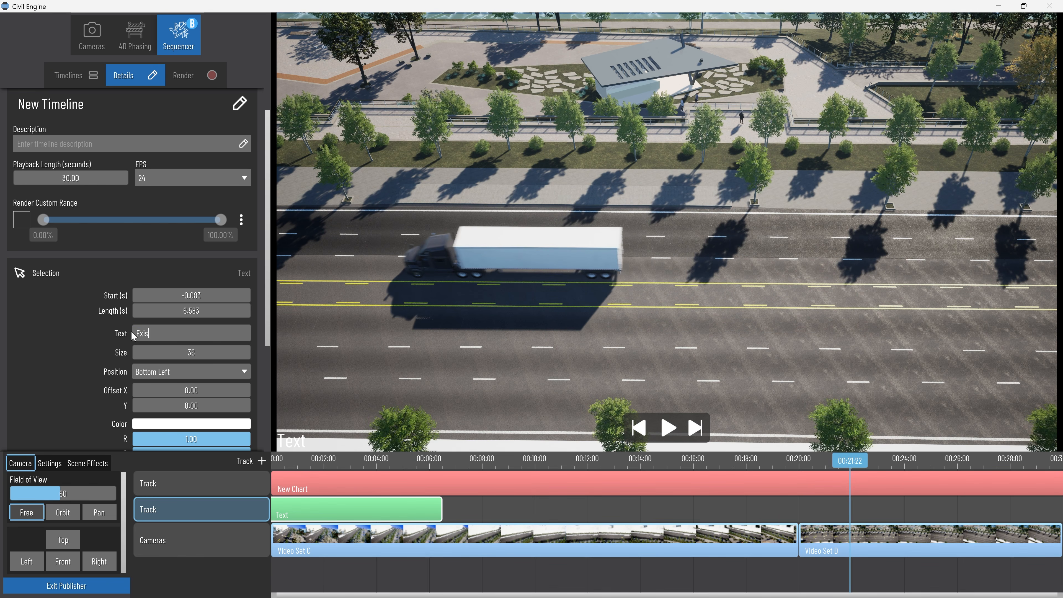
text(ting)
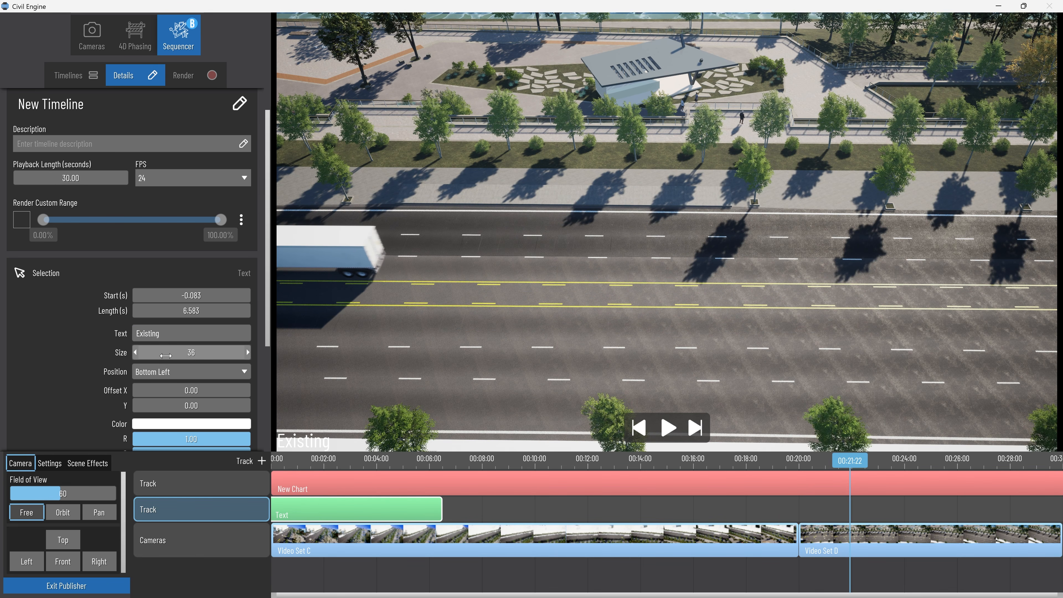
text(200)
key(Return)
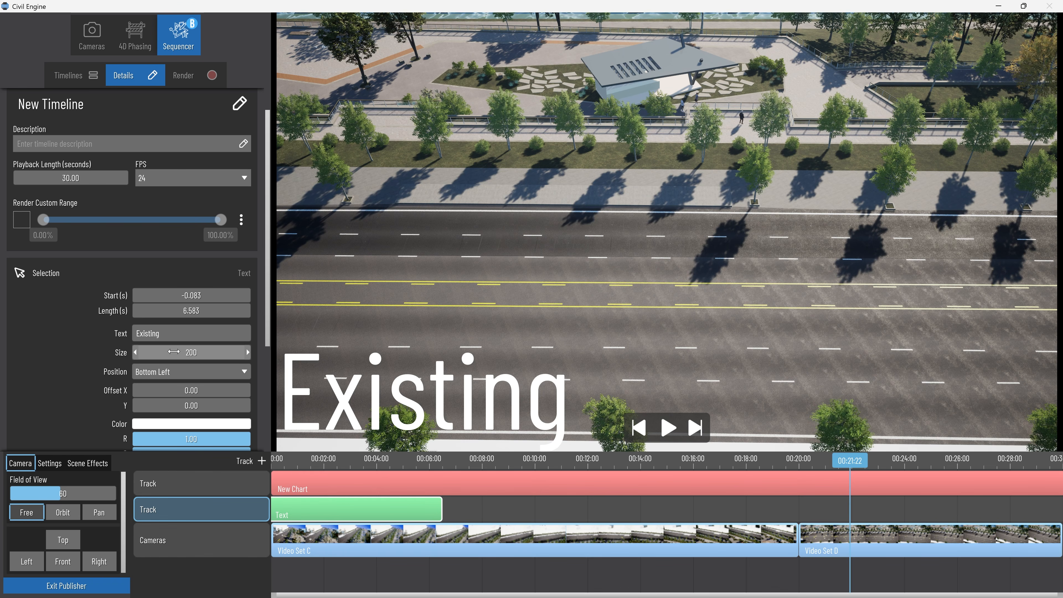
Add a second text clip reading Proposed at size 200, running from 19 s to the timeline's end, and scrub through both captions.
scroll(208, 423, down, 5)
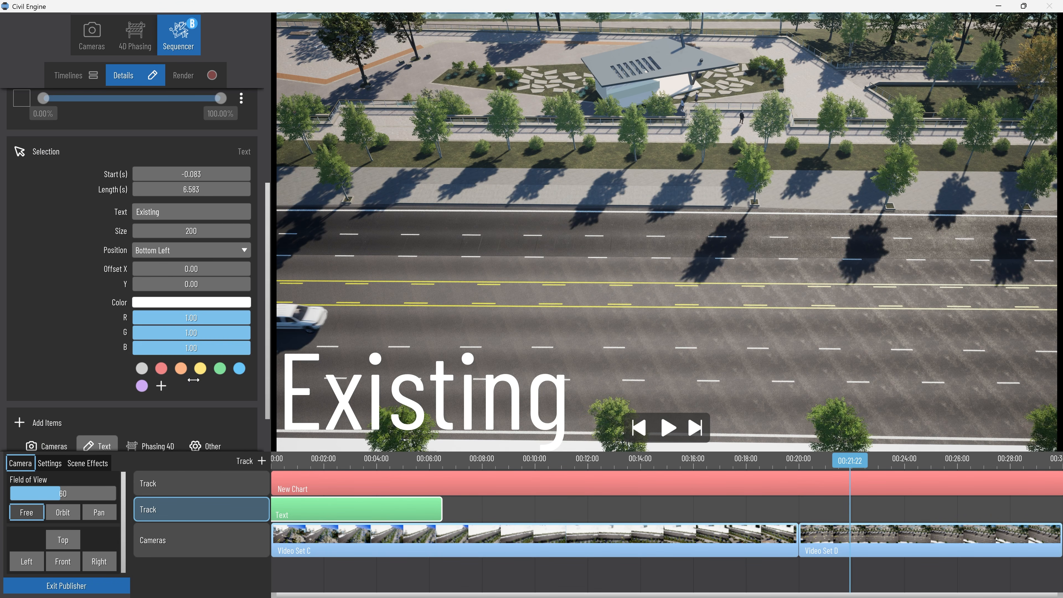
click(229, 422)
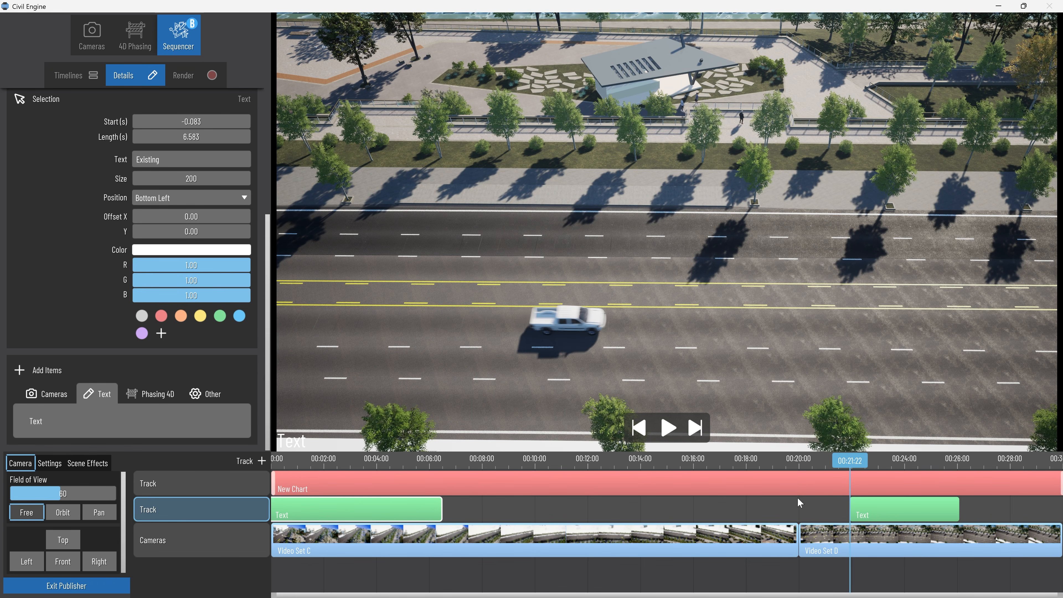
drag(877, 515, 773, 501)
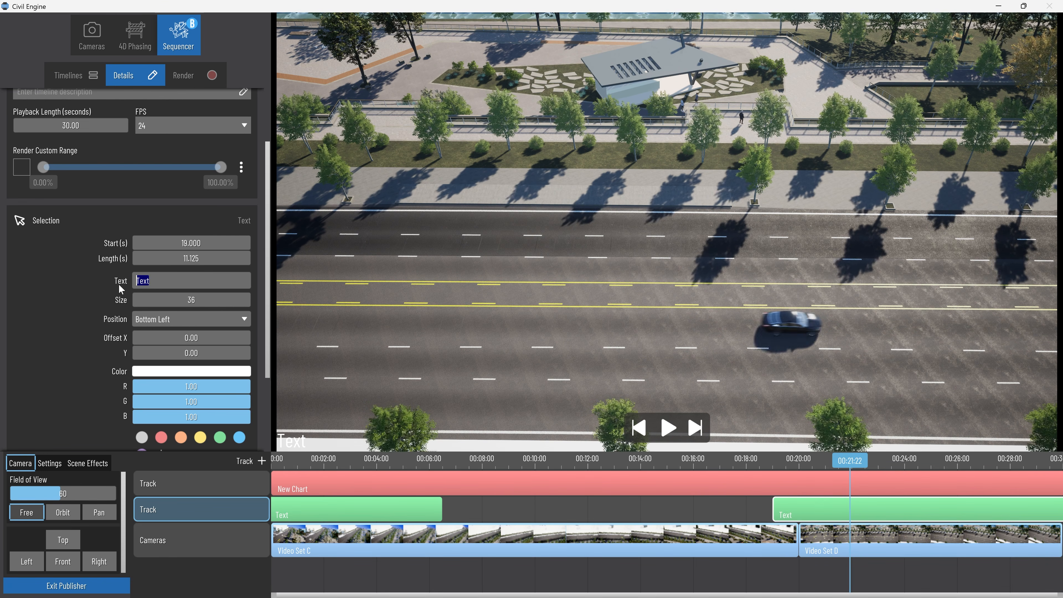
text(Proposed)
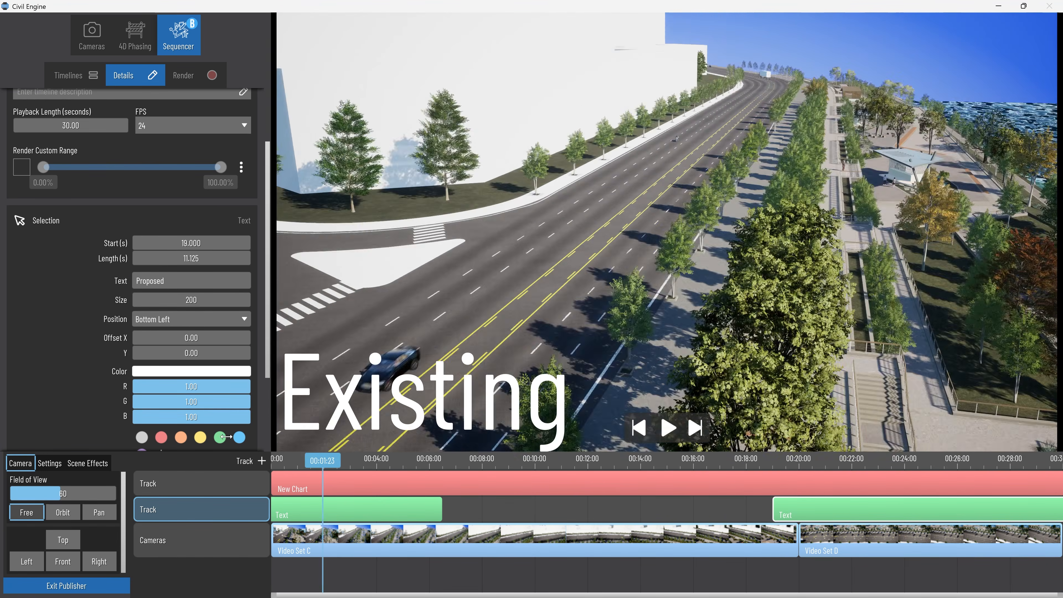
drag(226, 437, 962, 444)
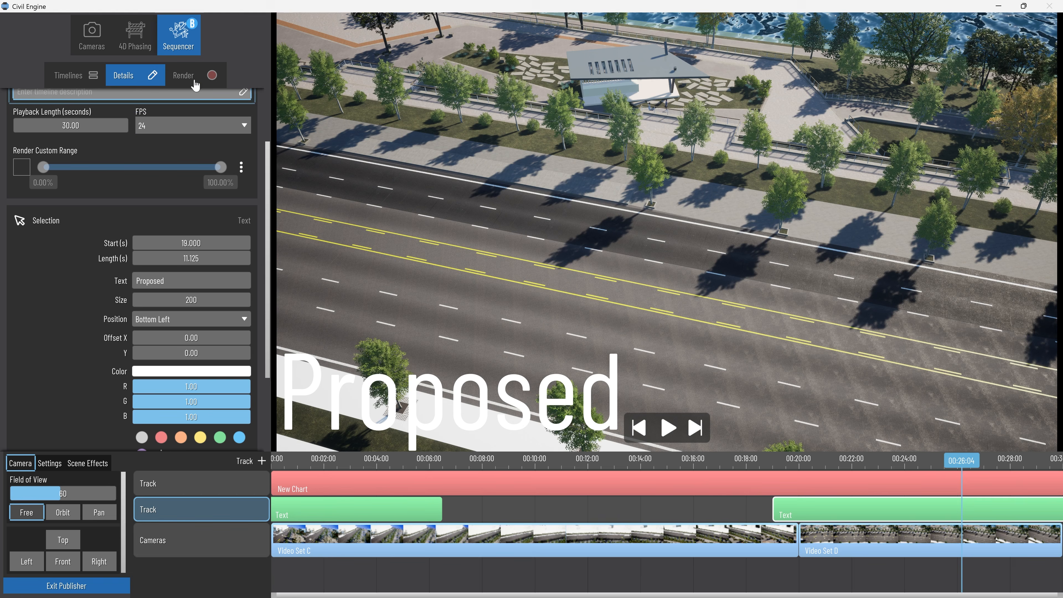
Set the timeline's render output to 4K resolution, 3840 by 2160, with MP4 as the video format.
click(195, 79)
click(137, 293)
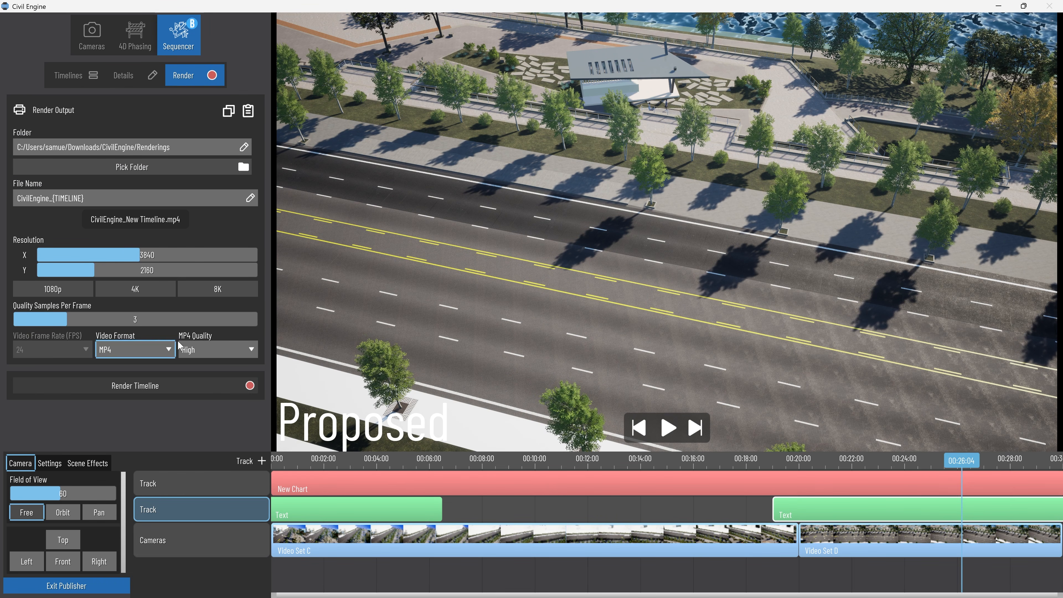
Set the timeline's frame rate to 60 FPS and the render's quality samples per frame to 2.
click(128, 80)
scroll(79, 226, up, 3)
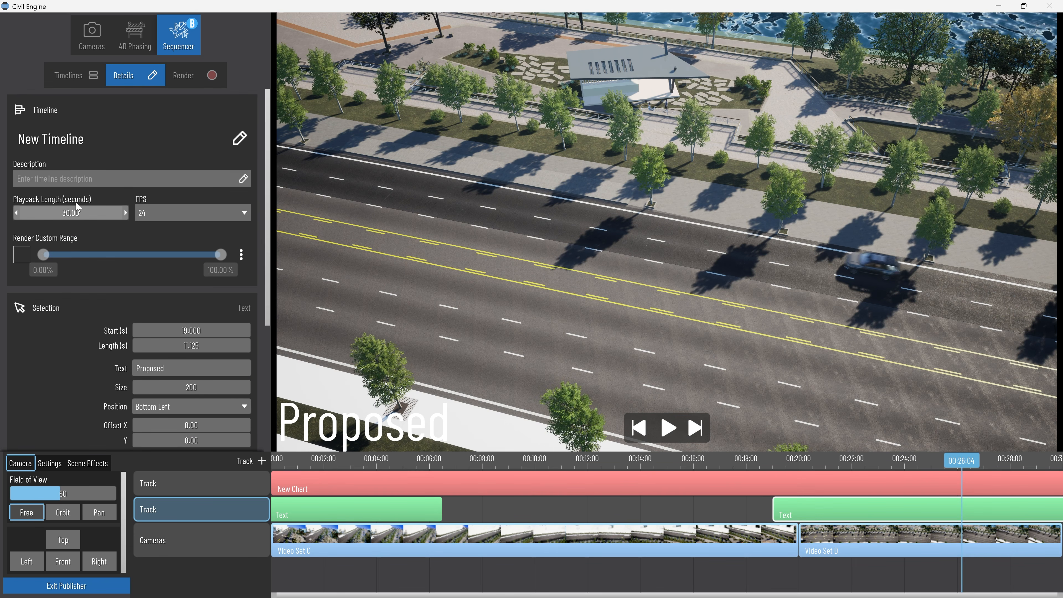
click(176, 212)
click(165, 266)
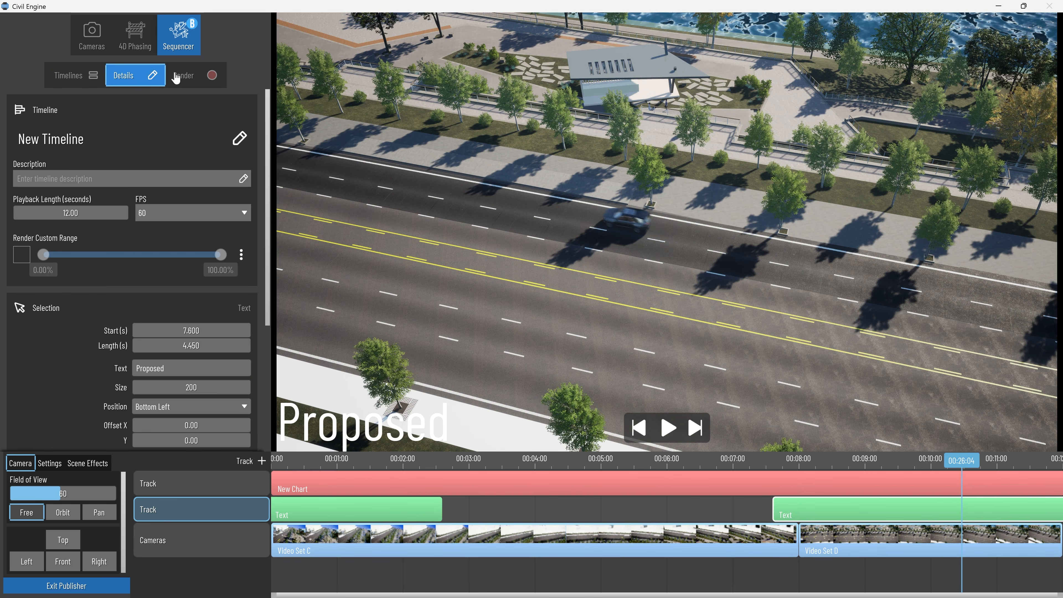
click(190, 84)
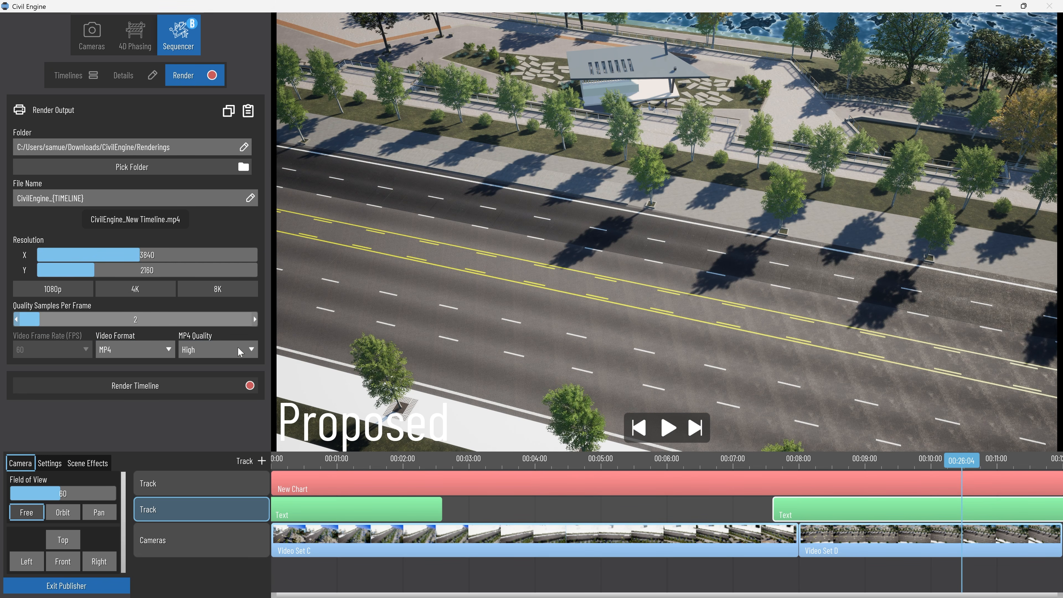
Choose the MP4 quality for the timeline's render output.
click(216, 350)
click(214, 380)
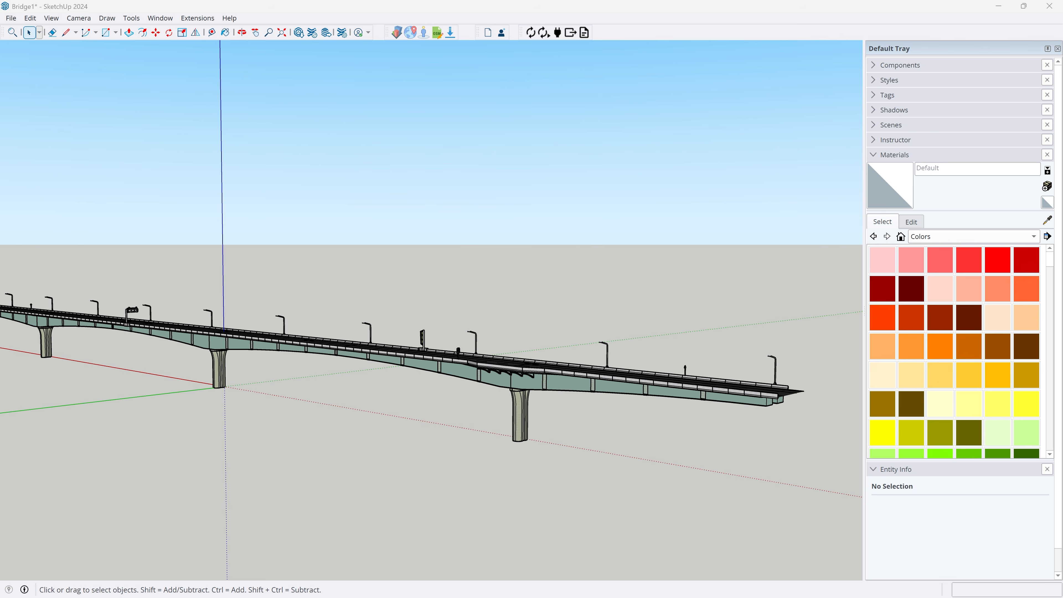
Switch to SketchUp and examine the Bridge1 model along its full length, including the deck, piers and light poles.
scroll(772, 245, down, 3)
scroll(385, 338, up, 3)
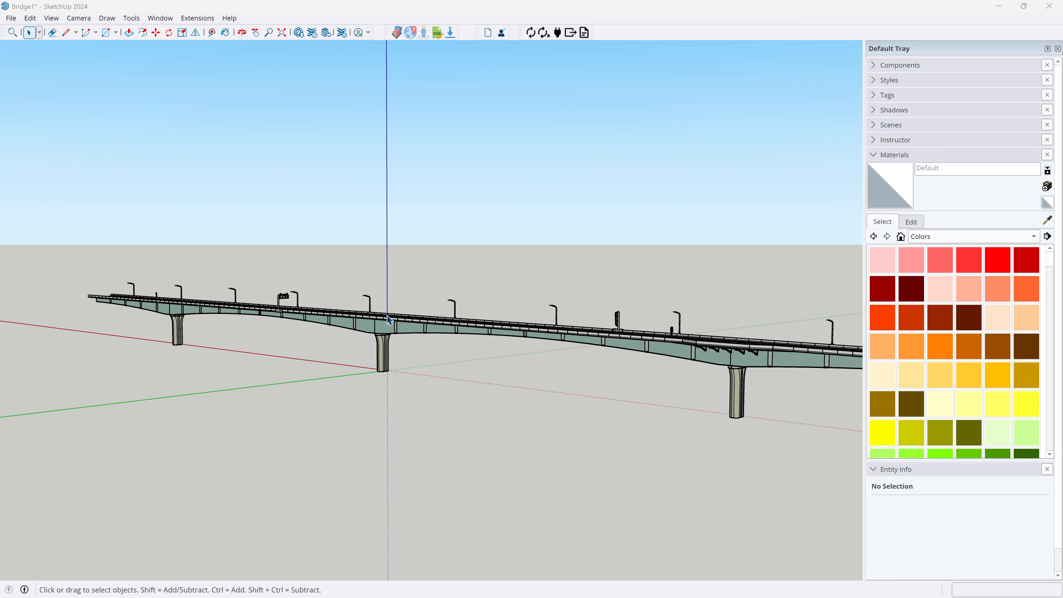
scroll(480, 397, up, 3)
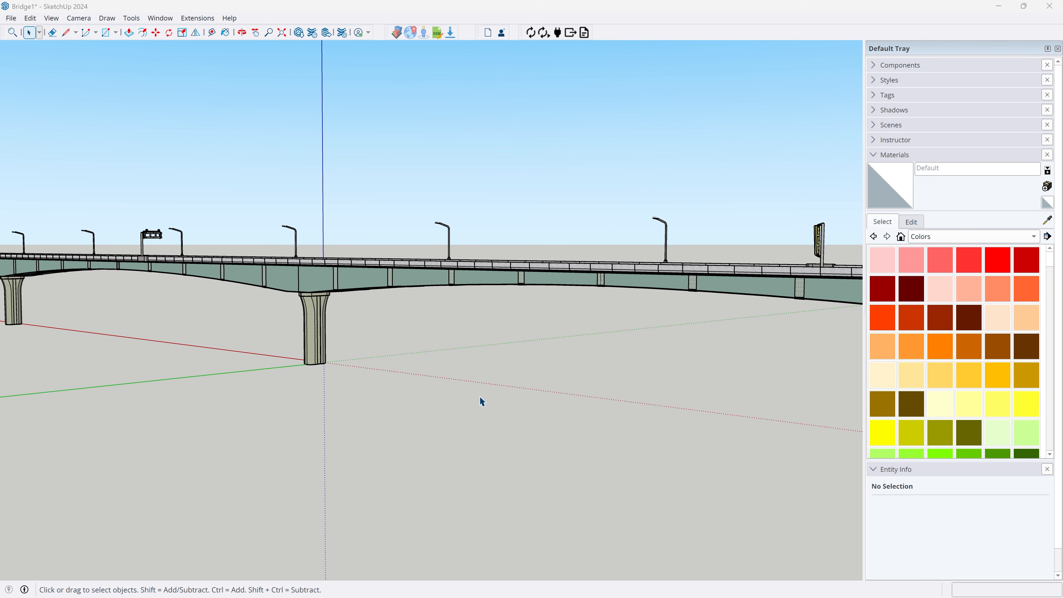
scroll(456, 337, down, 4)
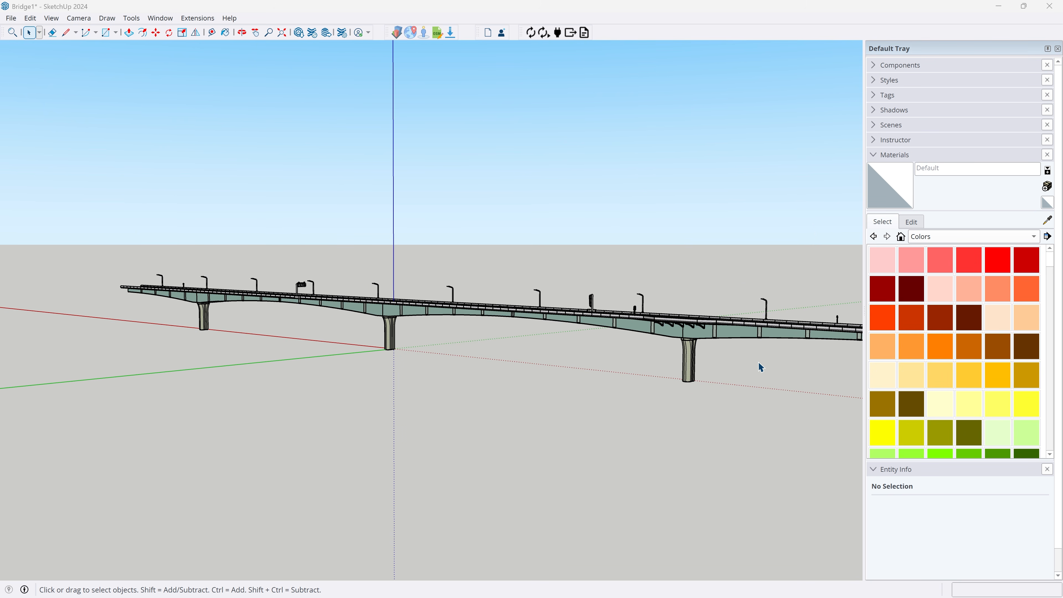
scroll(760, 363, up, 2)
middle_drag(678, 316, 783, 356)
scroll(783, 354, down, 3)
scroll(353, 266, up, 4)
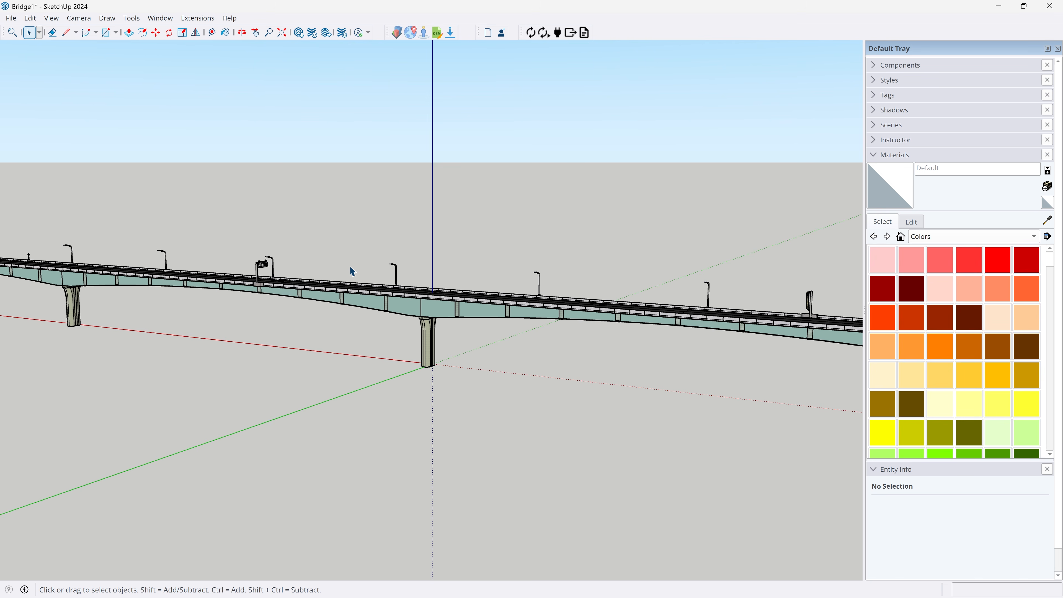
scroll(350, 266, down, 3)
middle_drag(350, 266, 205, 250)
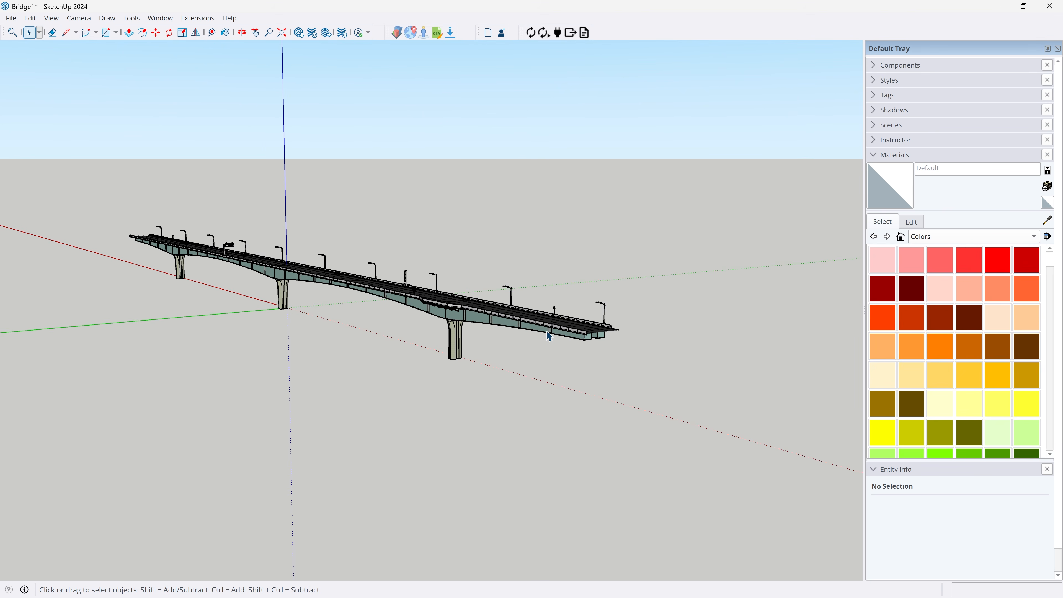
scroll(188, 246, up, 4)
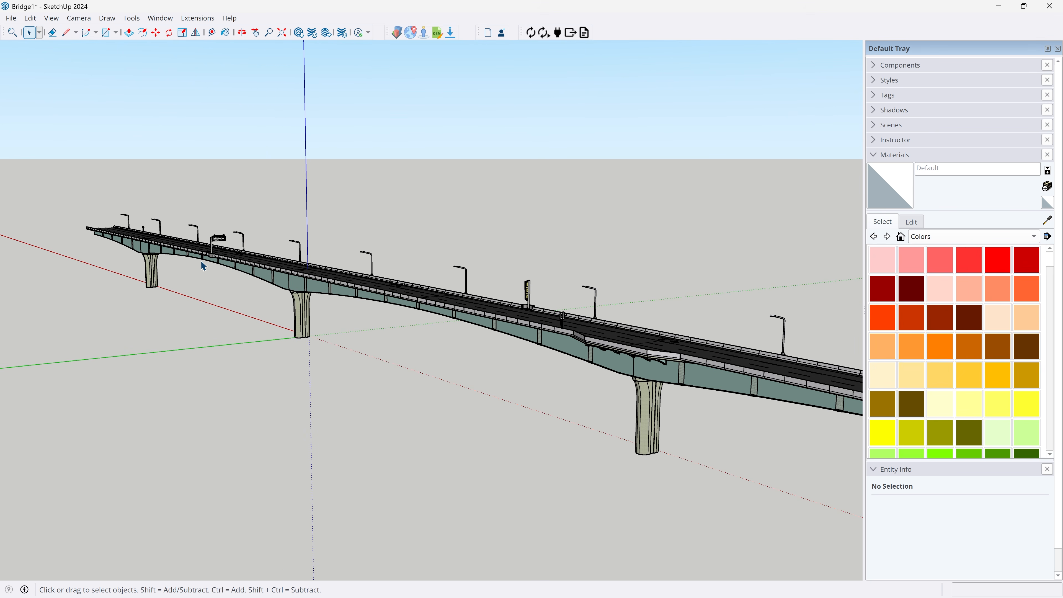
Check how the bridge is divided into pieces by selecting the piers, the girder substructure and the deck with its railings and lights.
click(305, 292)
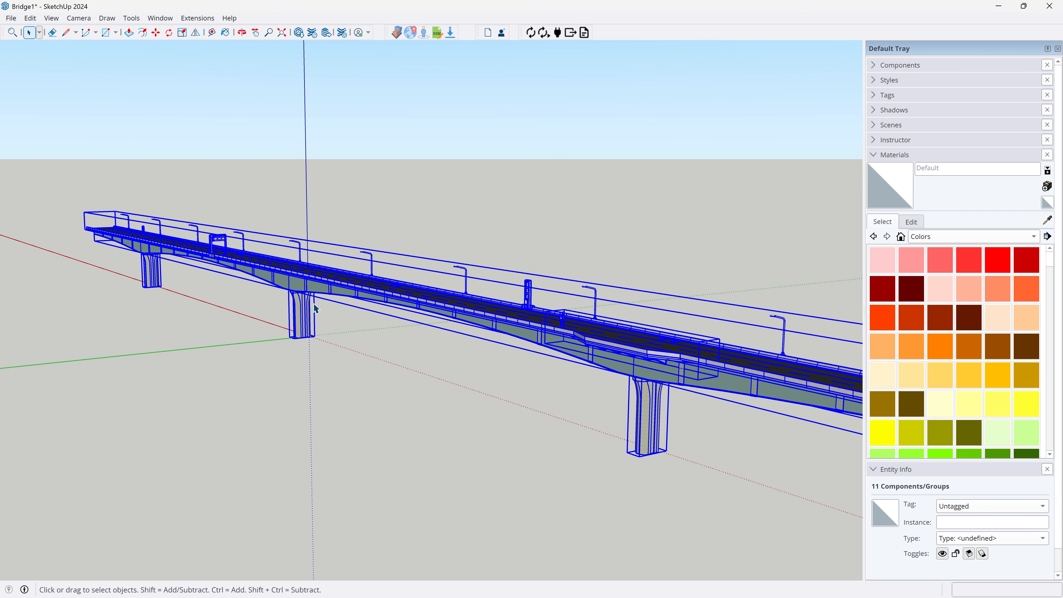
click(374, 351)
click(295, 312)
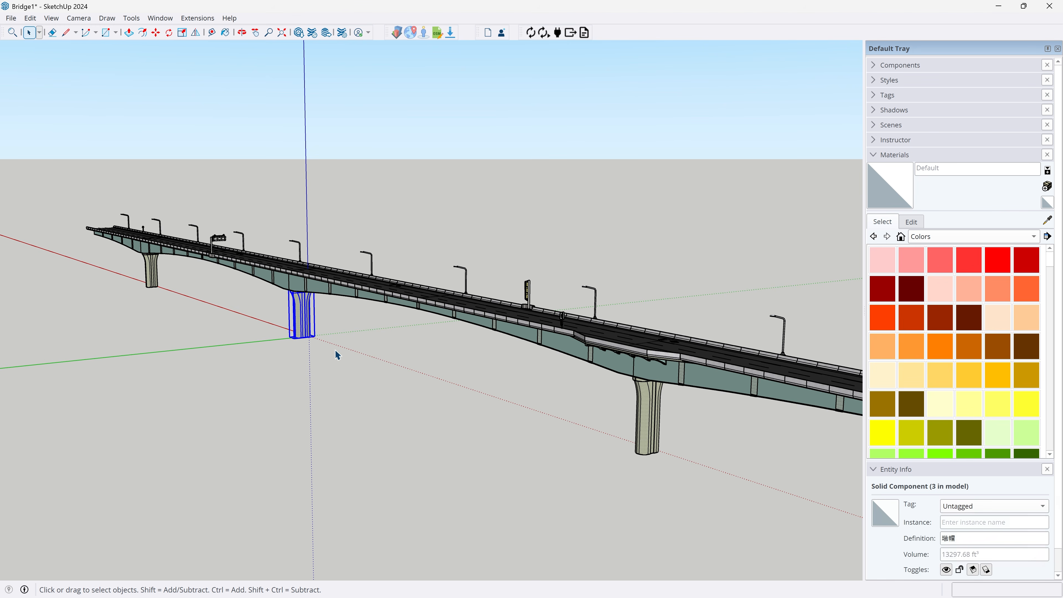
click(340, 288)
click(334, 299)
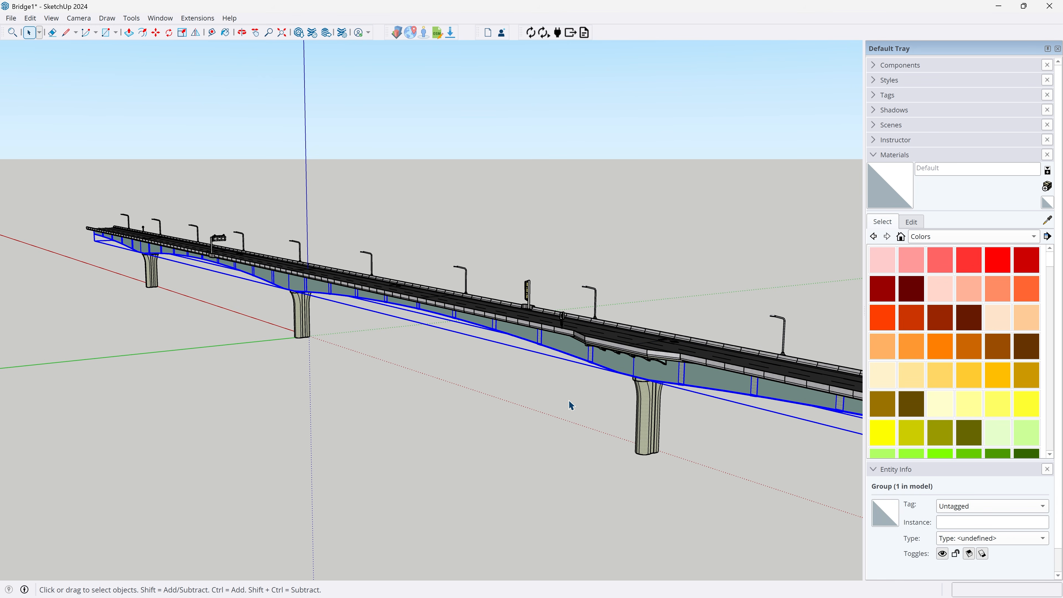
click(648, 424)
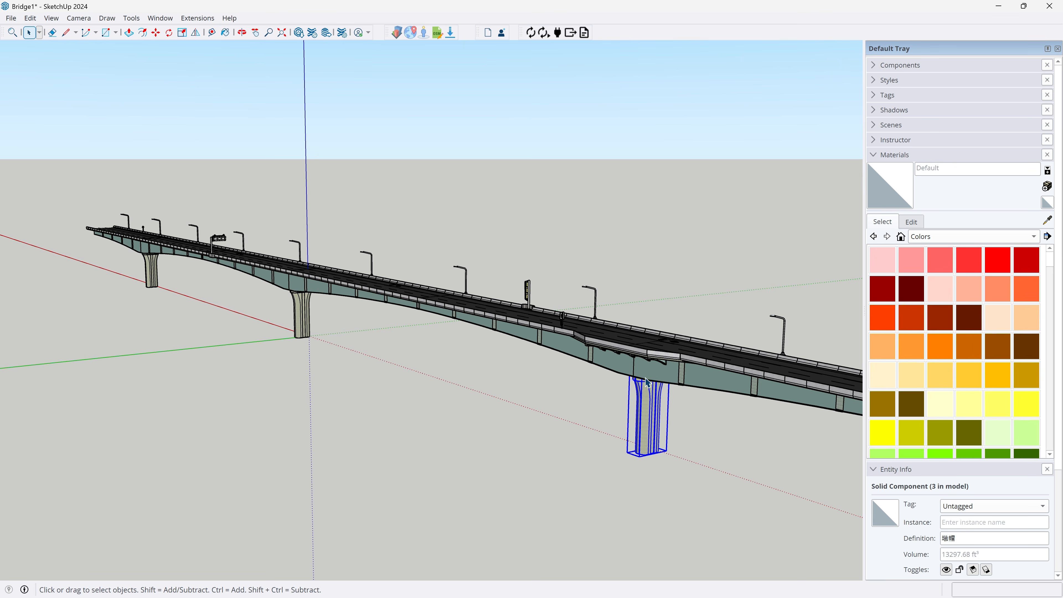
click(660, 381)
click(693, 359)
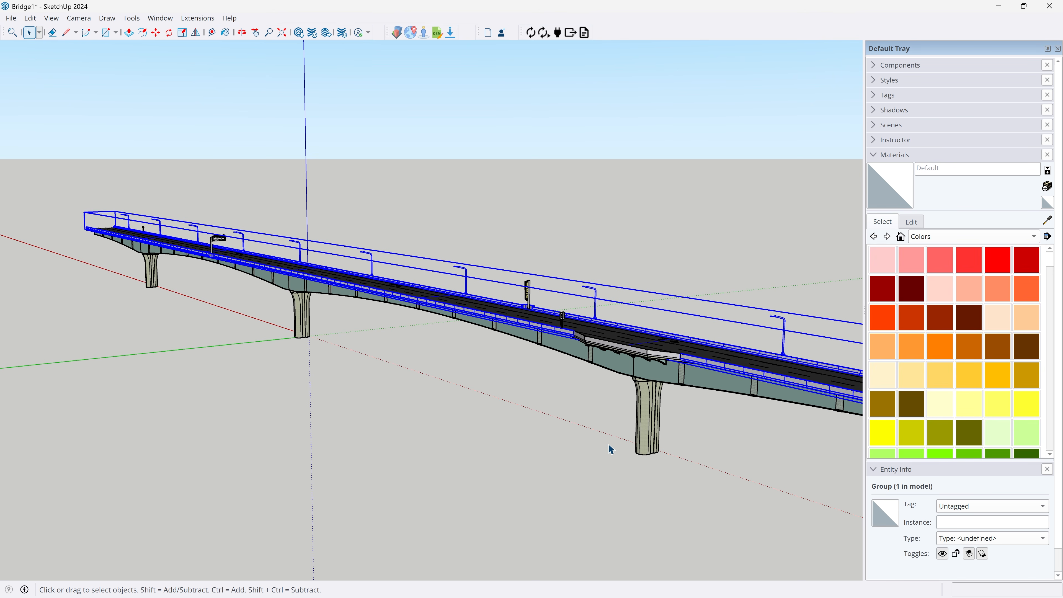
mouse_move(609, 446)
middle_down()
mouse_move(481, 435)
mouse_move(614, 438)
middle_up()
click(690, 401)
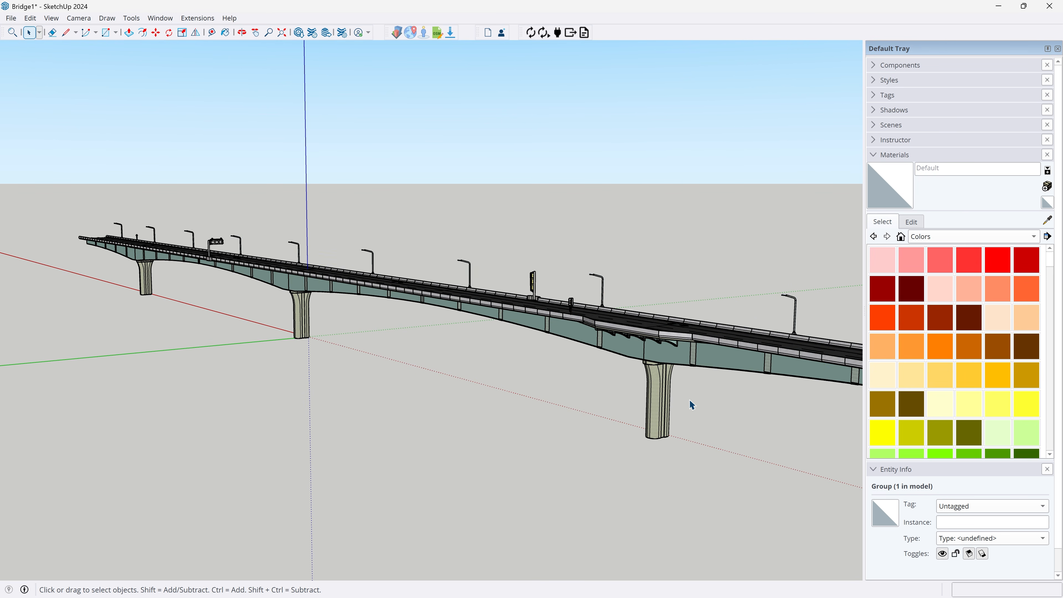
Export only the nearest pier as the OBJ file Pier1 with texture maps in centimeters, and remove it from the model.
click(303, 318)
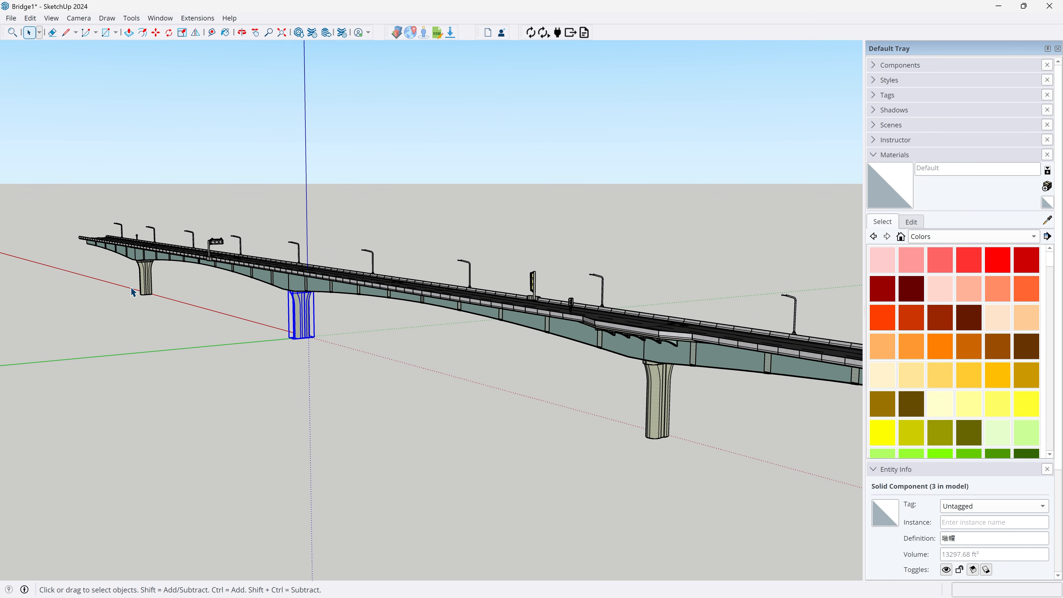
click(144, 276)
click(298, 332)
click(666, 419)
scroll(571, 284, up, 1)
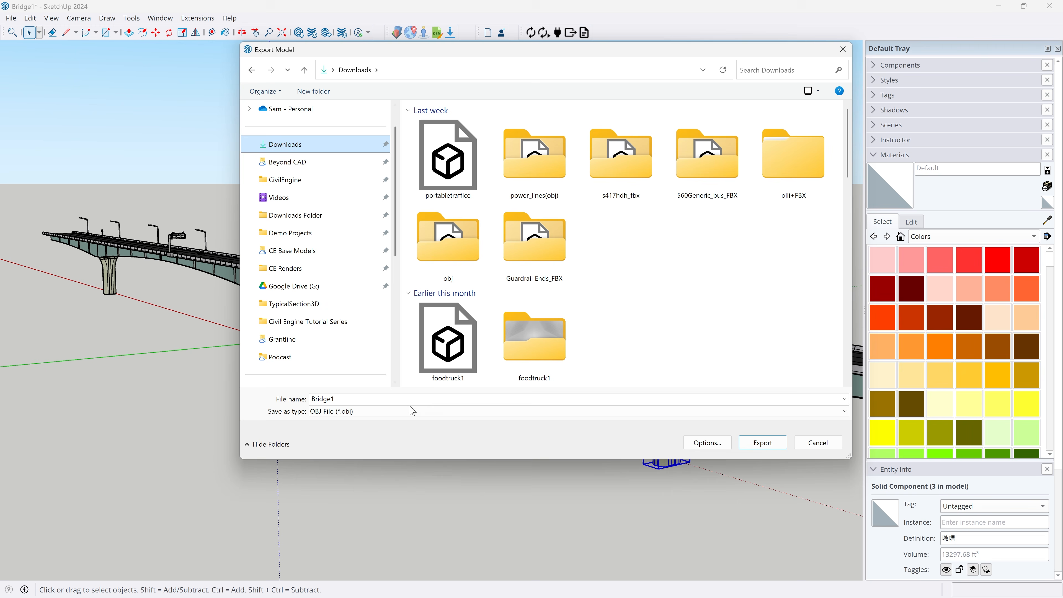
text(Pier1)
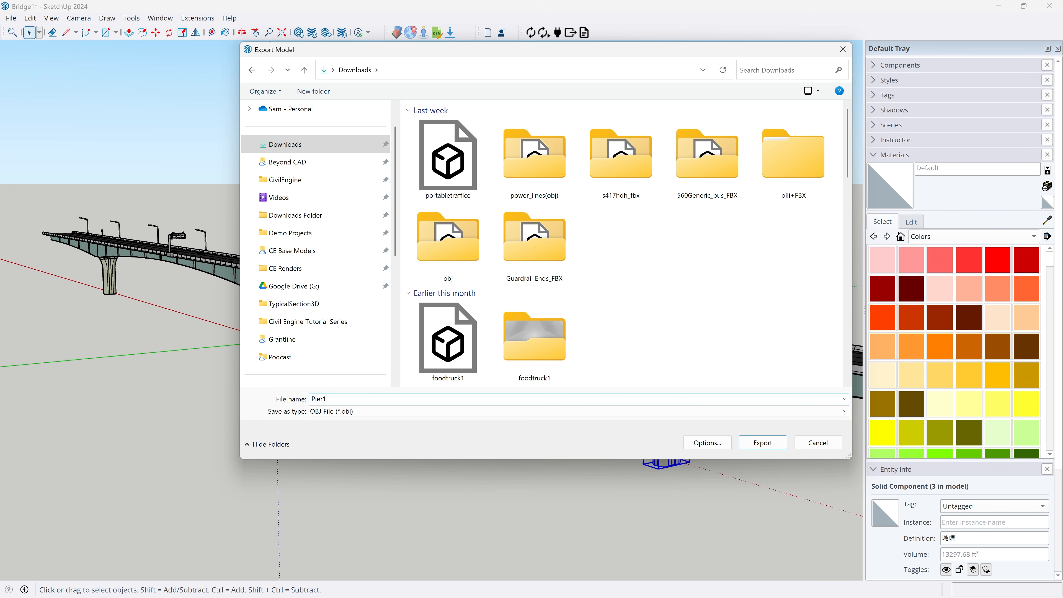
click(696, 444)
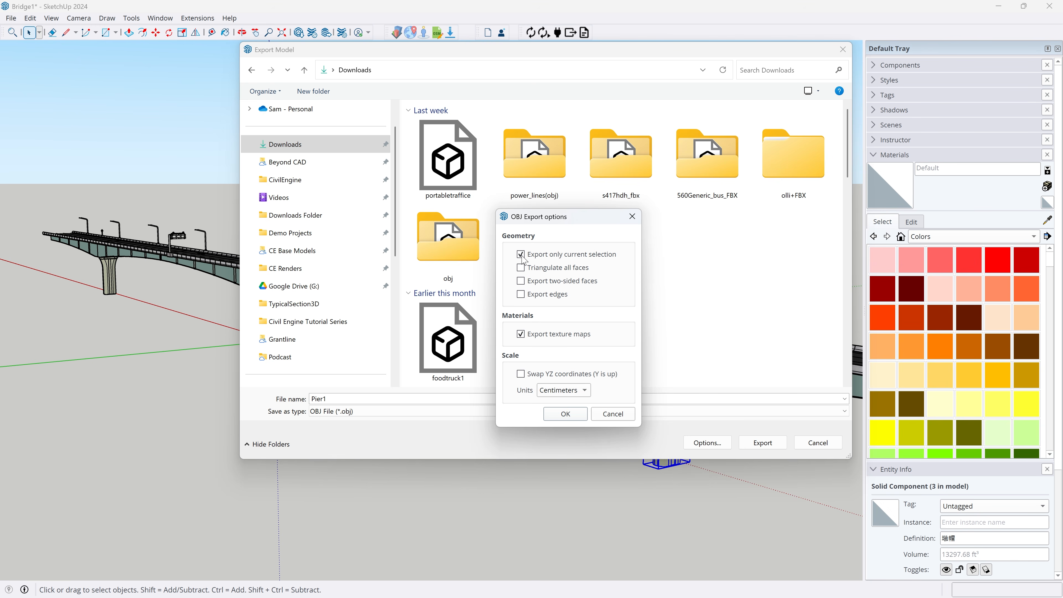
click(565, 413)
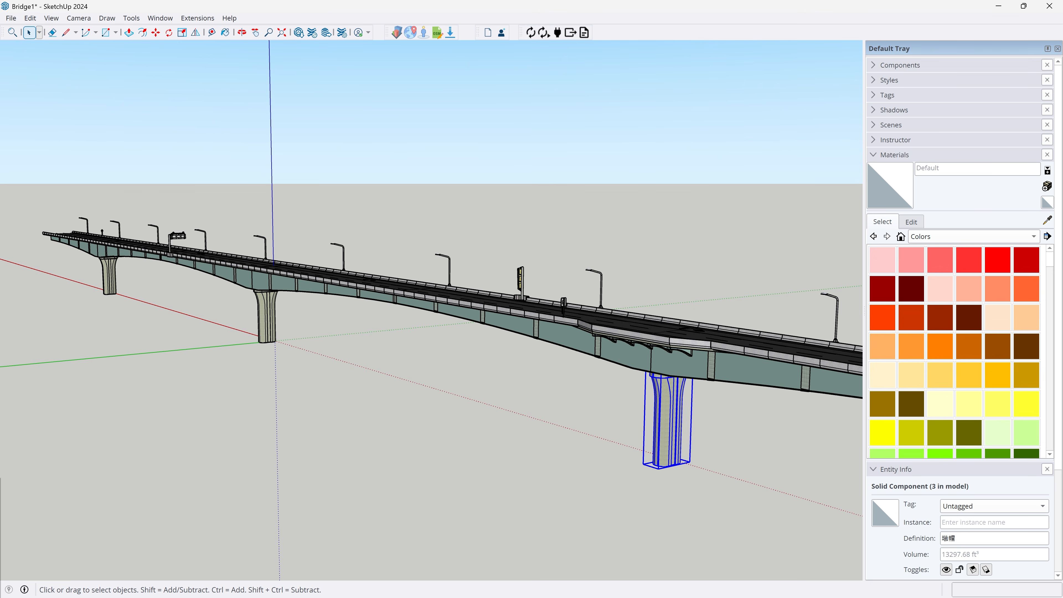
click(157, 558)
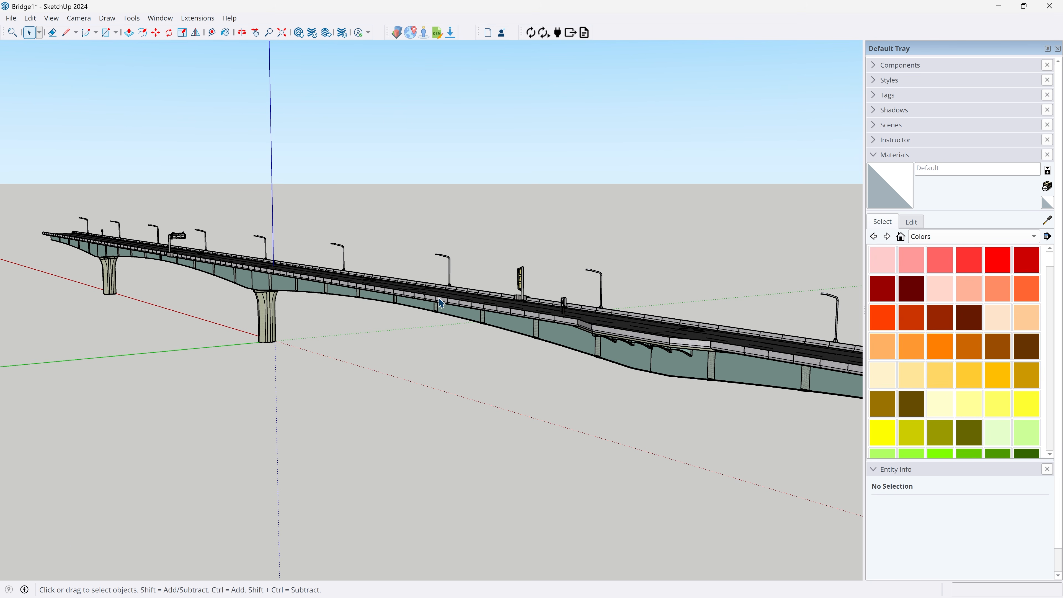
Export the middle pier to Downloads as the OBJ file Pier2 and remove it from the model.
scroll(163, 267, up, 3)
scroll(657, 355, down, 2)
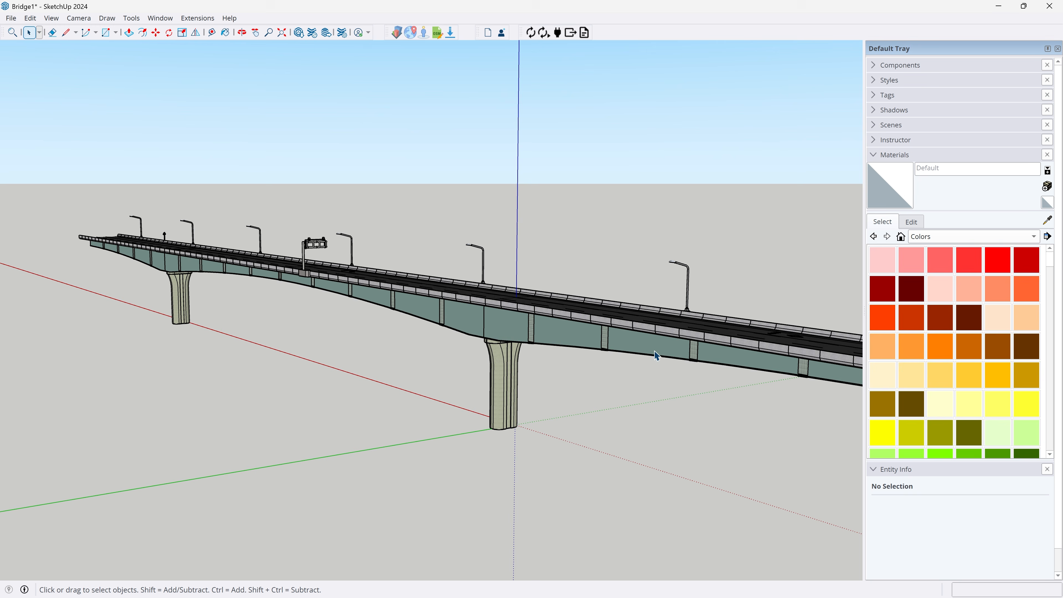
click(498, 386)
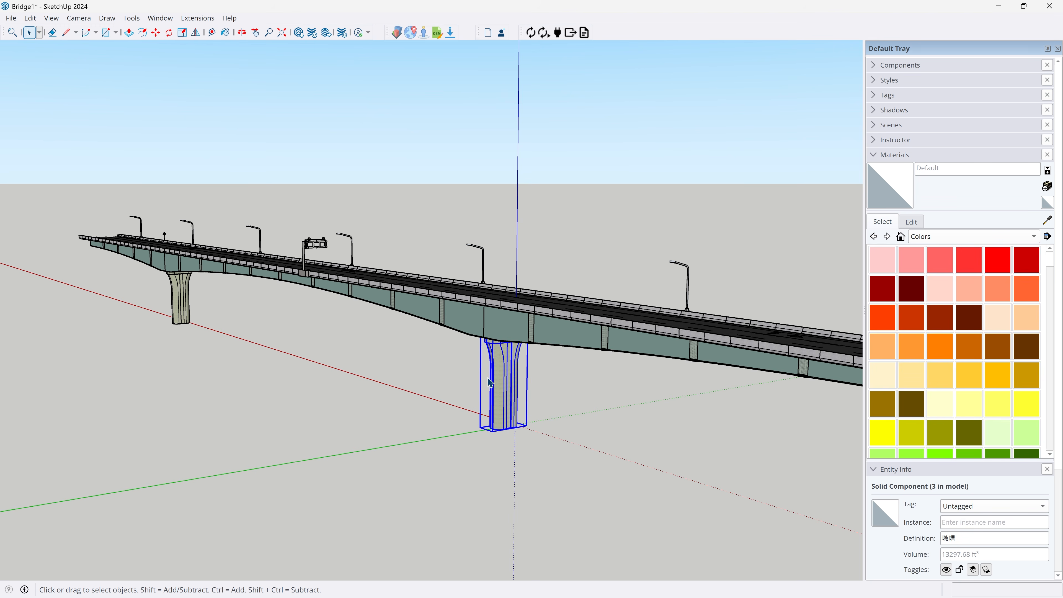
click(12, 19)
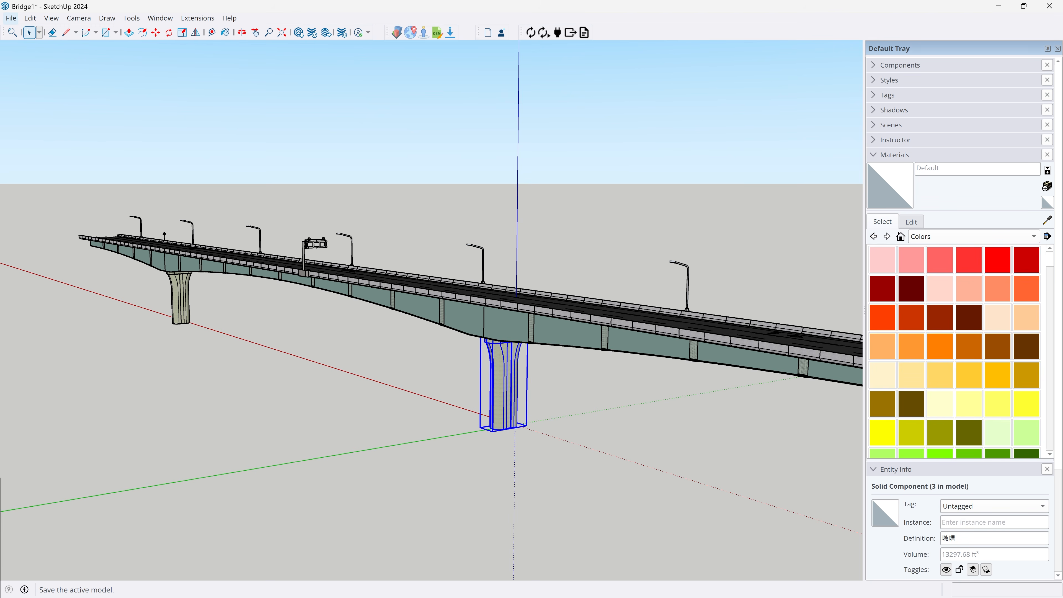
click(156, 201)
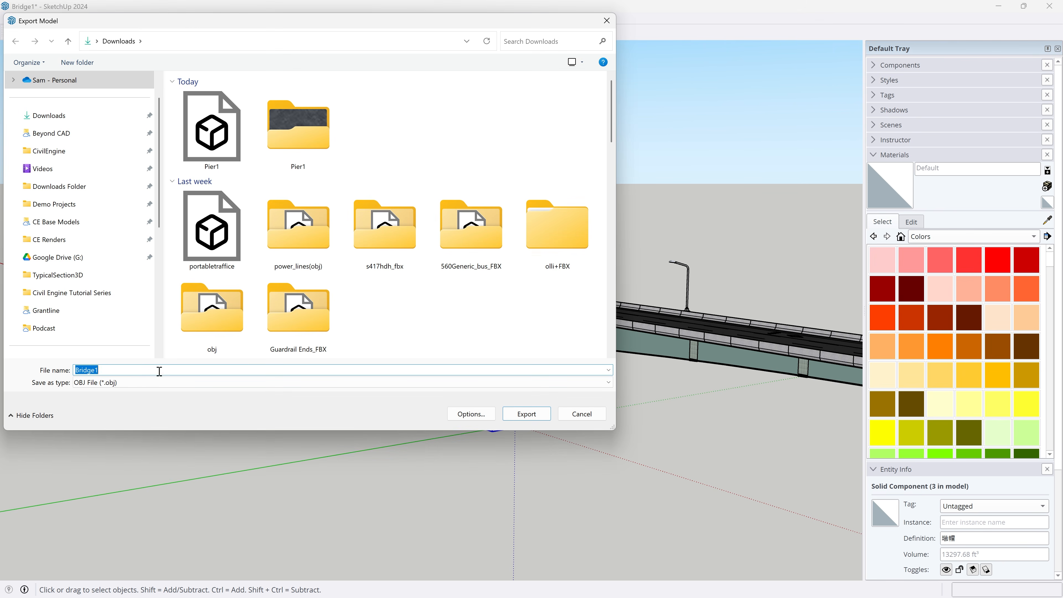
click(471, 414)
click(472, 397)
click(527, 414)
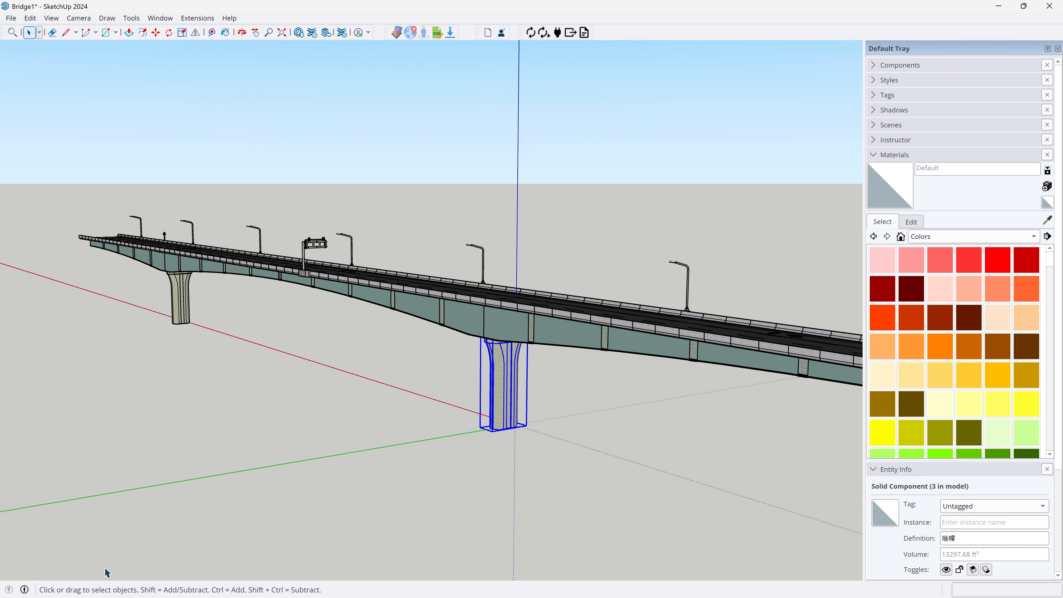
key(Delete)
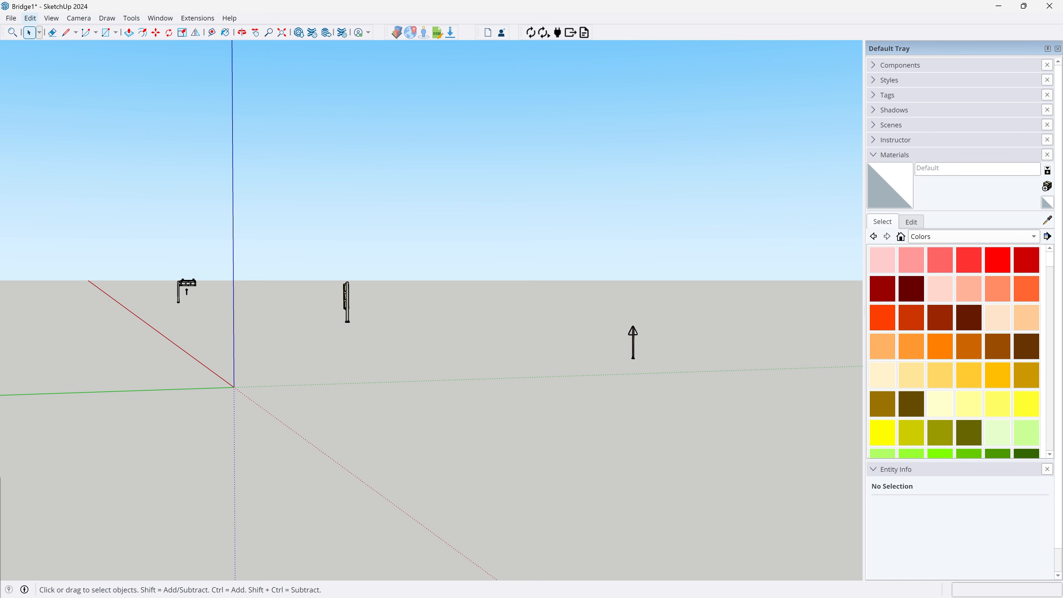
Bring back all the removed bridge pieces and review the complete bridge.
click(167, 201)
scroll(339, 369, down, 2)
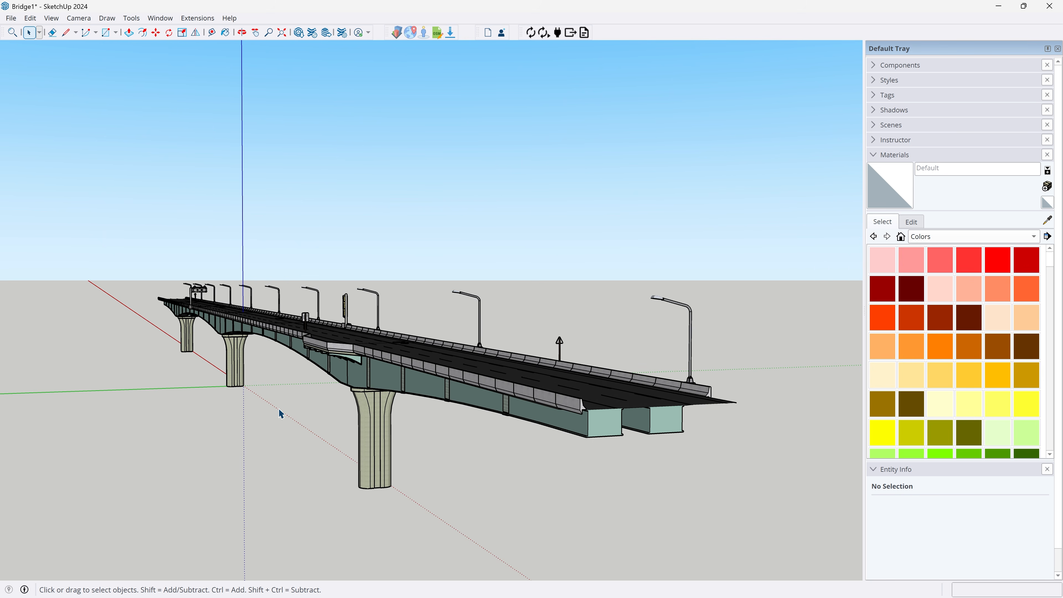
scroll(280, 412, up, 4)
middle_drag(280, 412, 341, 412)
scroll(341, 413, down, 3)
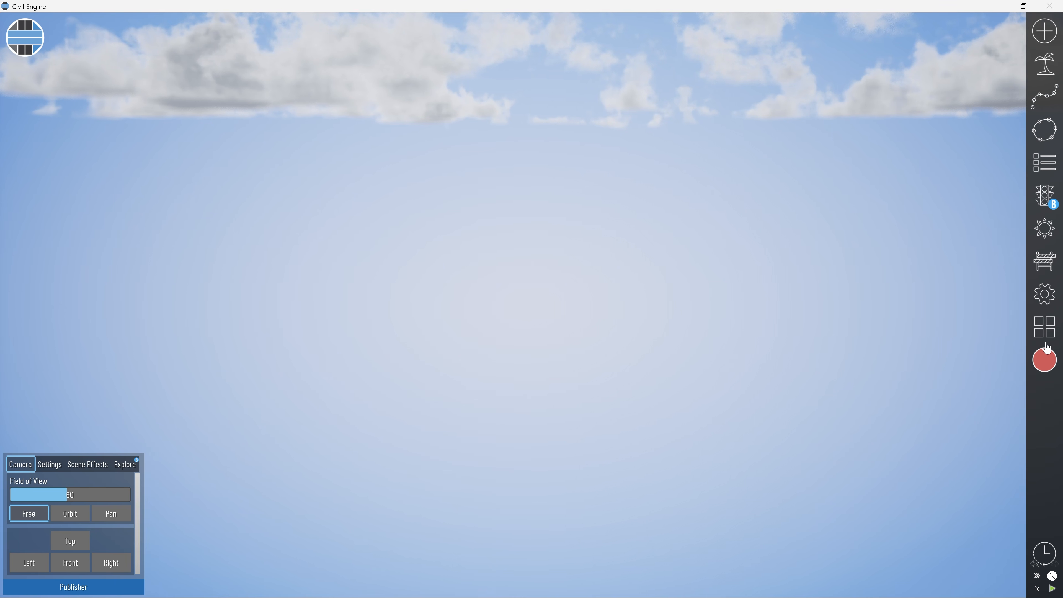
Switch to Civil Engine and load the Pier1 file from the Downloads folder as a new base model.
click(1046, 30)
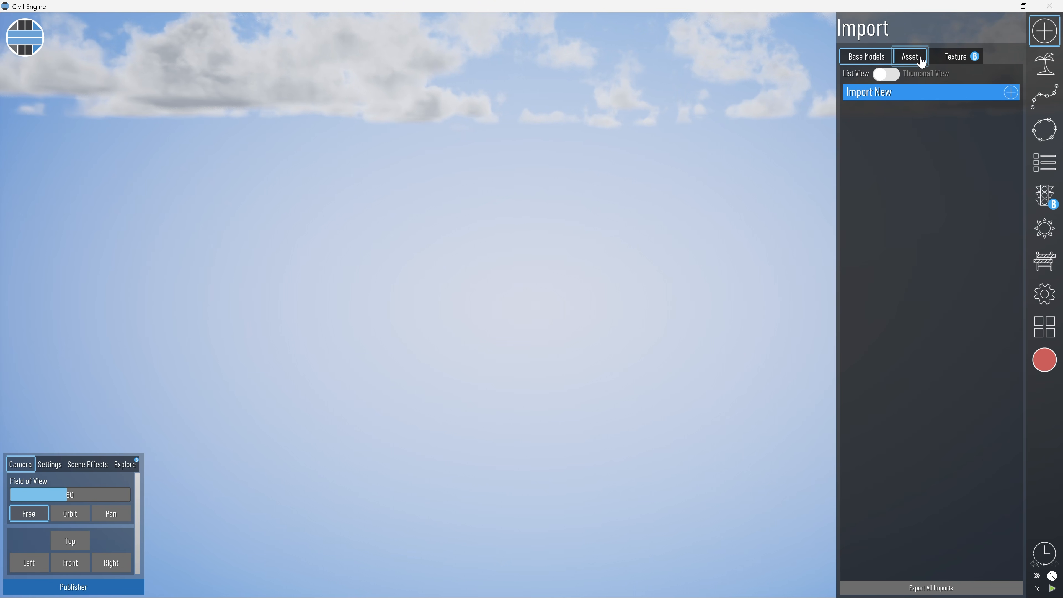
click(891, 96)
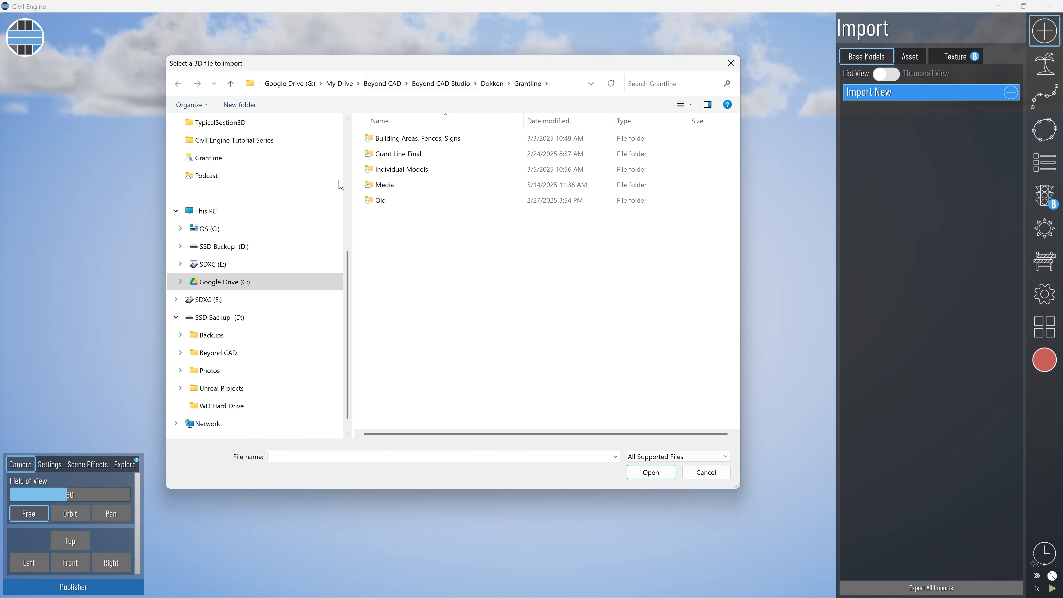
scroll(251, 187, up, 4)
scroll(251, 186, up, 2)
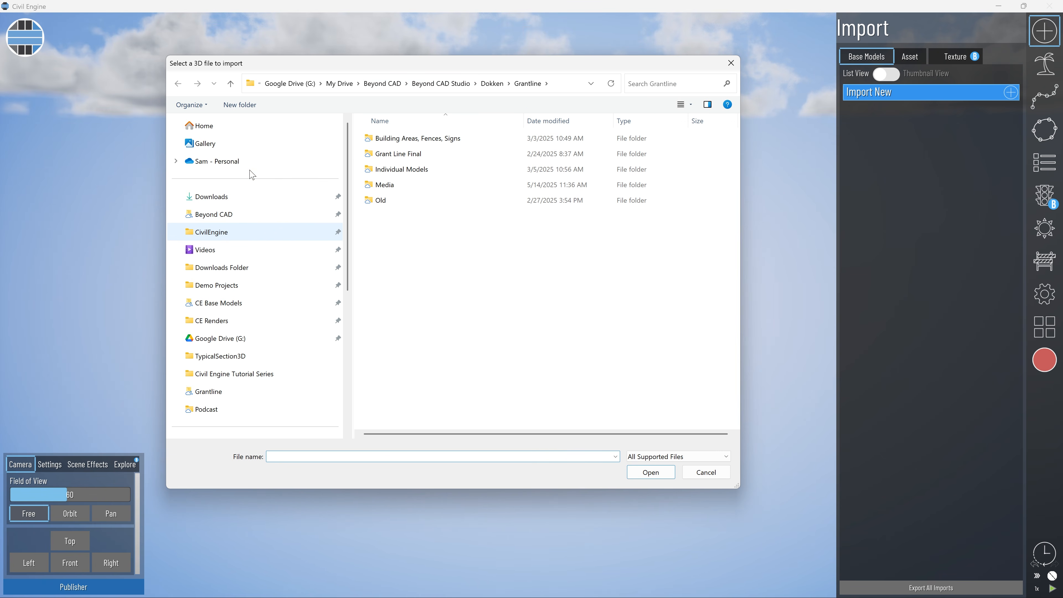
click(235, 196)
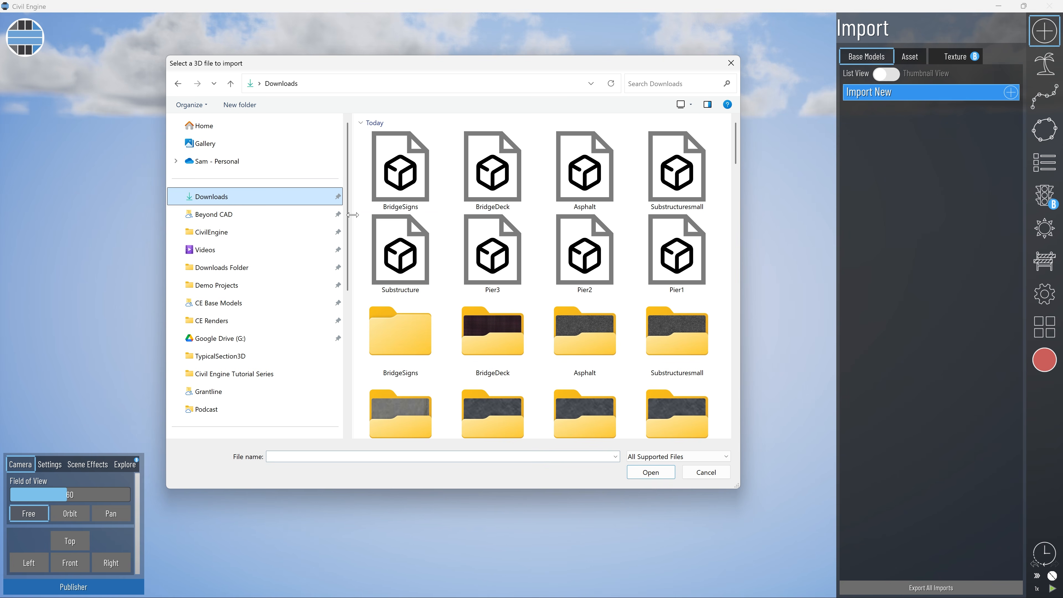
click(667, 256)
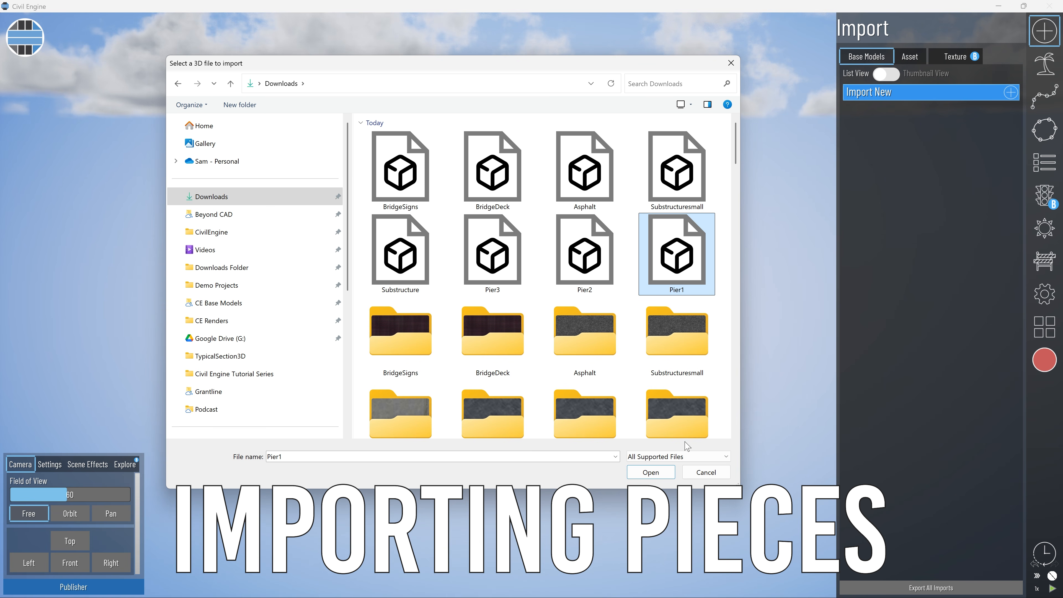
click(650, 473)
Finish importing the pier with Centimeters as its original units and place it in the scene.
click(900, 493)
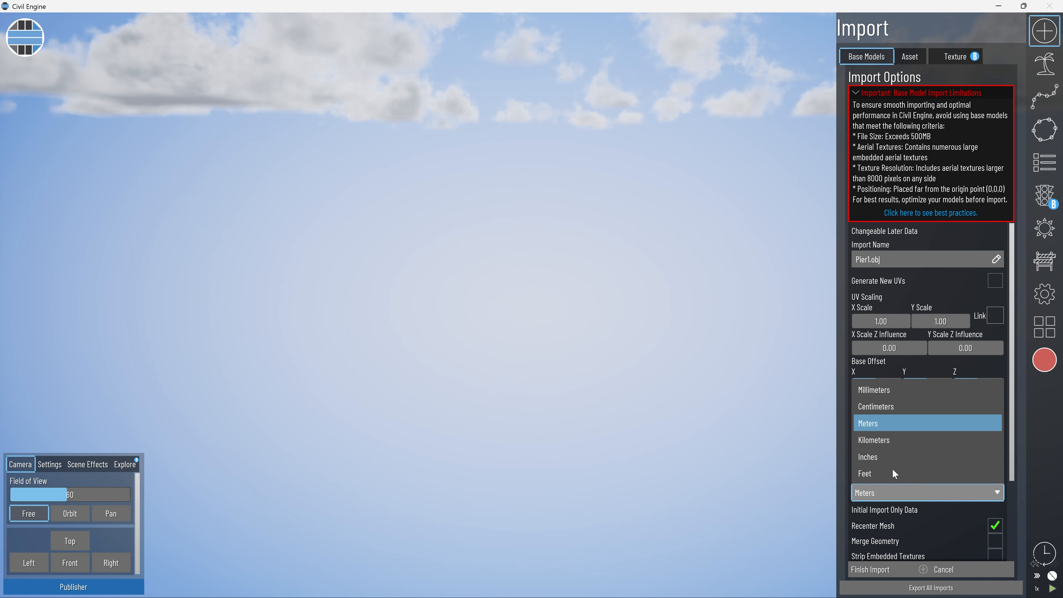
click(900, 407)
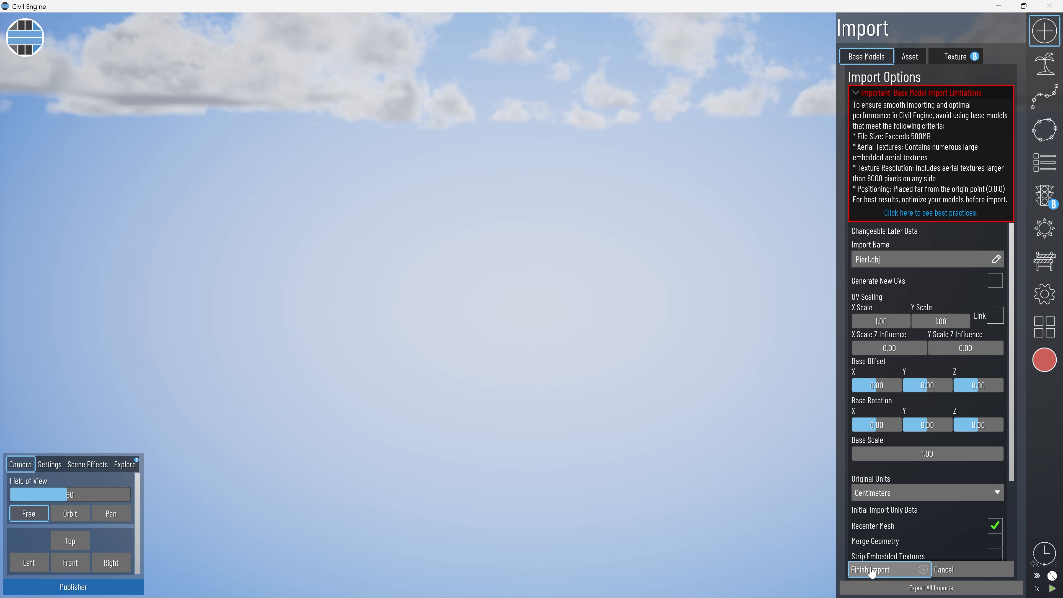
click(872, 570)
click(892, 111)
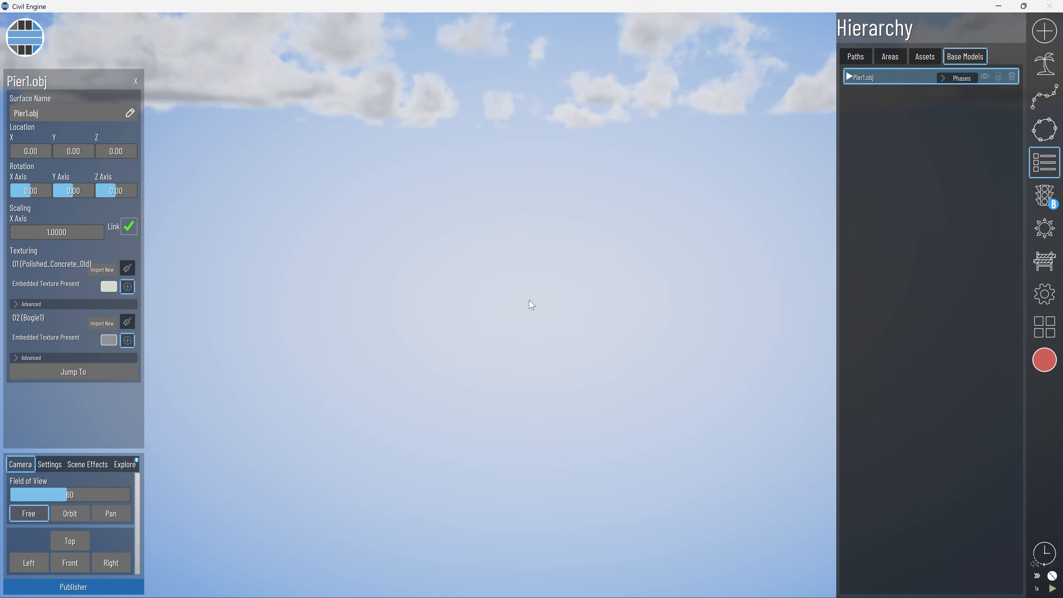
Import the Pier2 file from Downloads as a base model with Centimeters as its original units.
key(f)
click(416, 200)
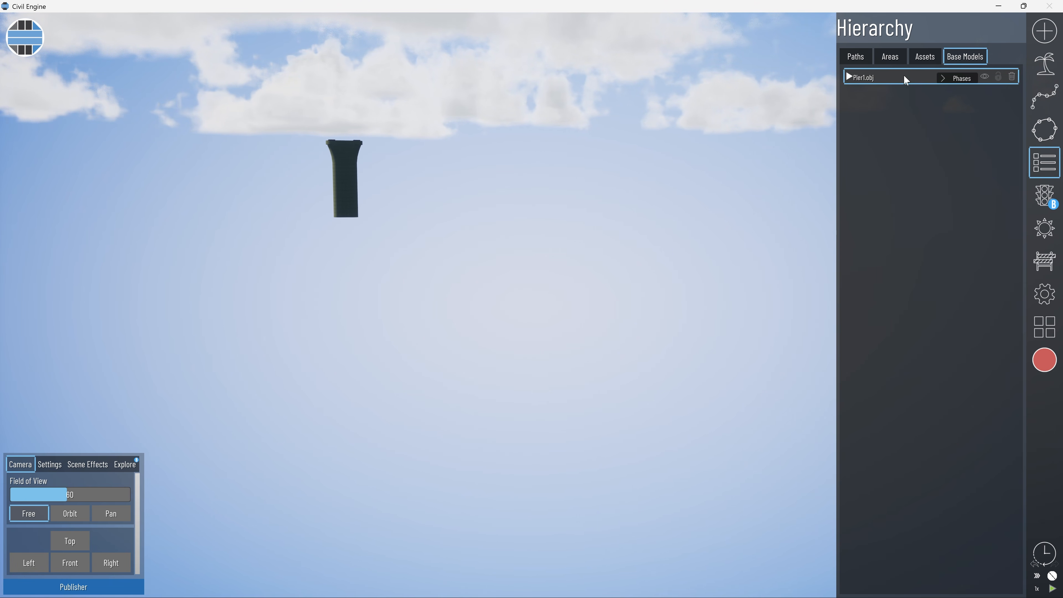
click(1048, 33)
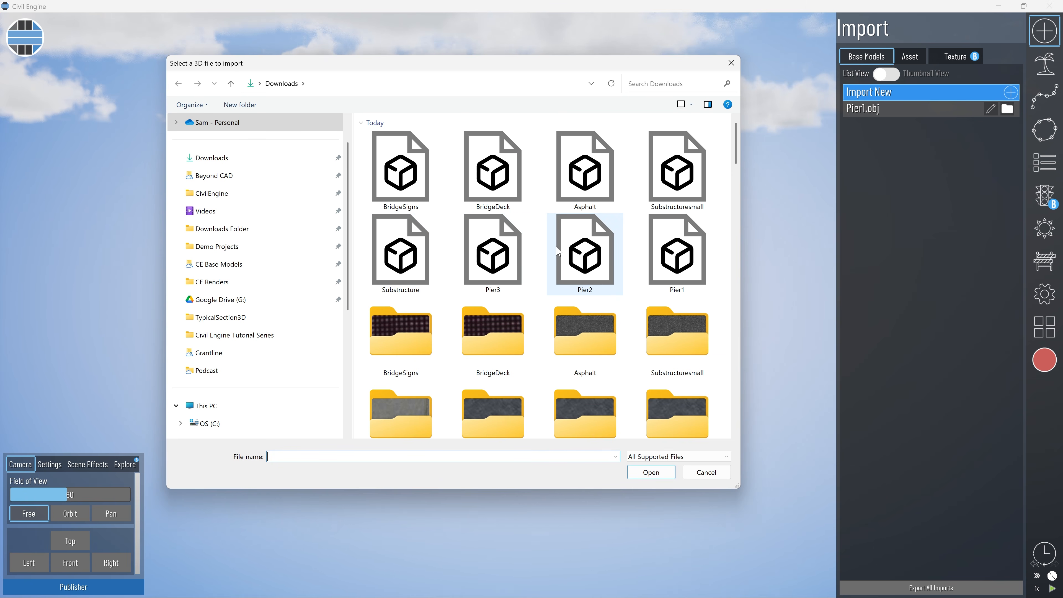
double_click(560, 250)
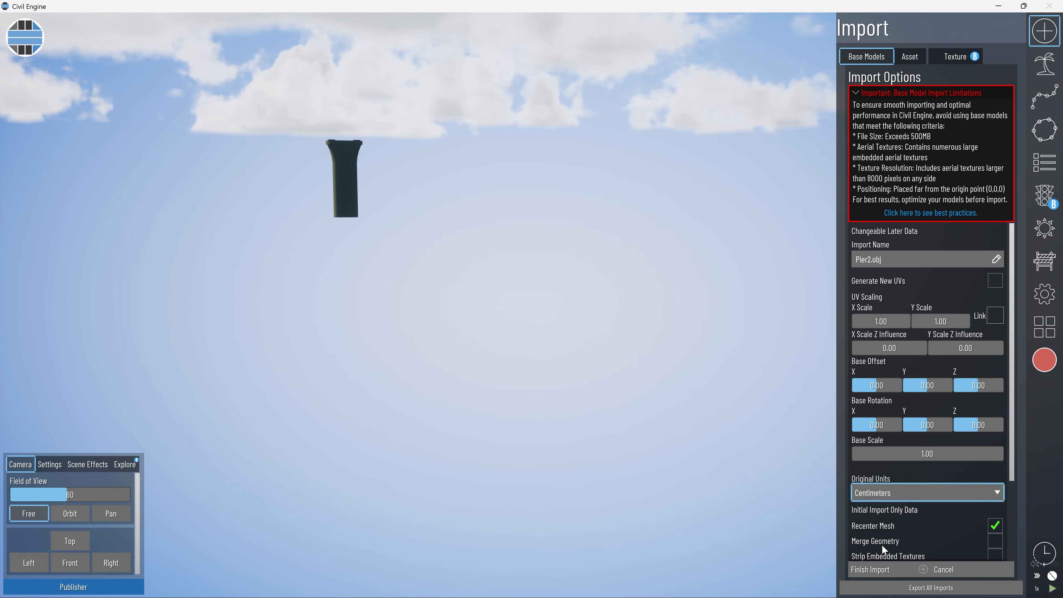
click(871, 569)
scroll(503, 295, down, 6)
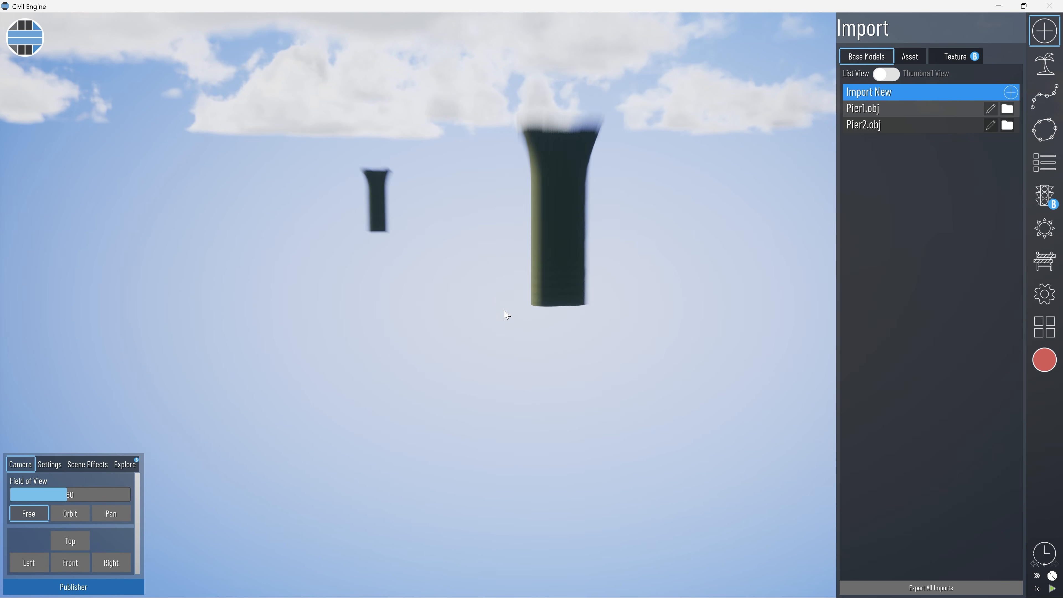
Import the Pier3 file from Downloads as another base model.
click(868, 94)
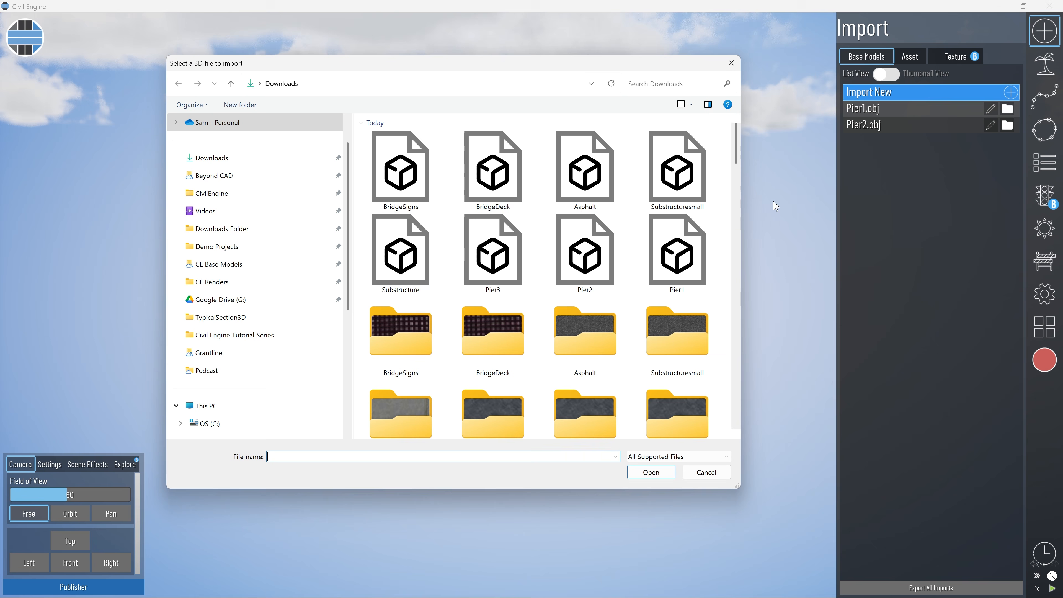
double_click(488, 247)
scroll(589, 311, up, 1)
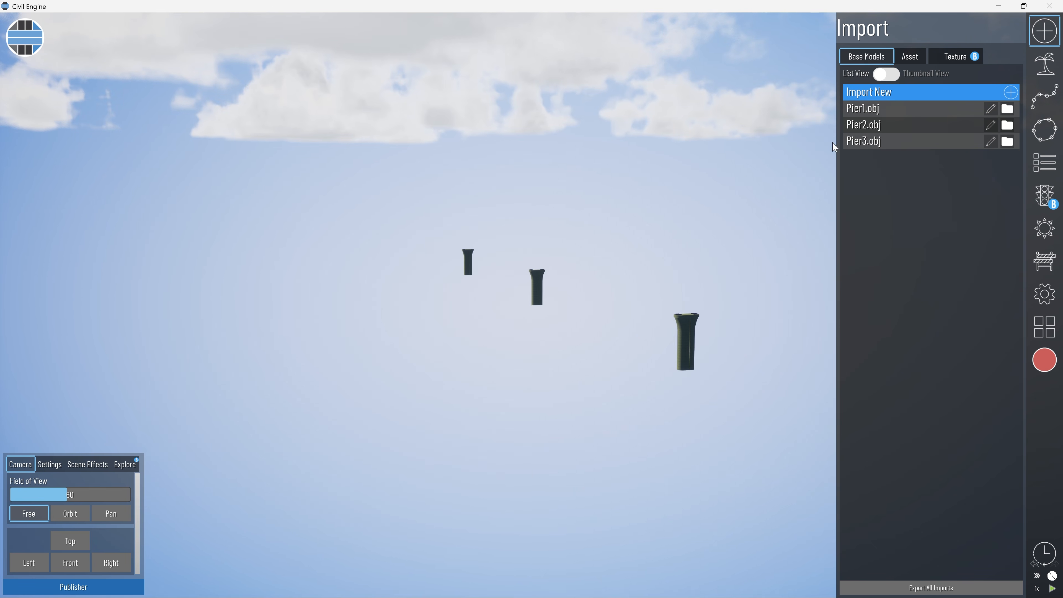
Import the Substructure and BridgeDeck files from Downloads as base models.
click(890, 95)
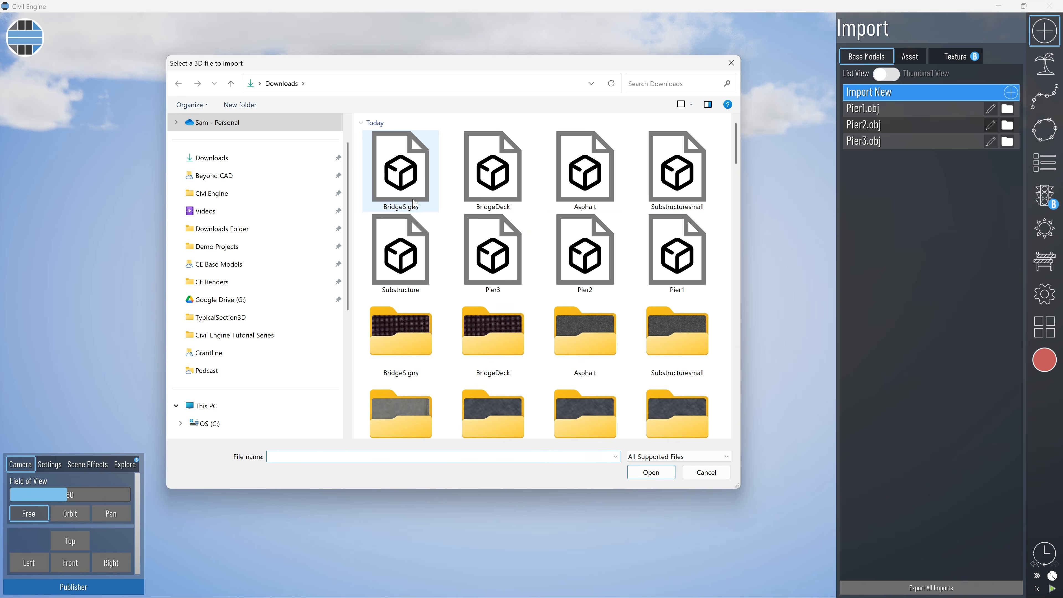
double_click(408, 251)
click(890, 93)
double_click(491, 176)
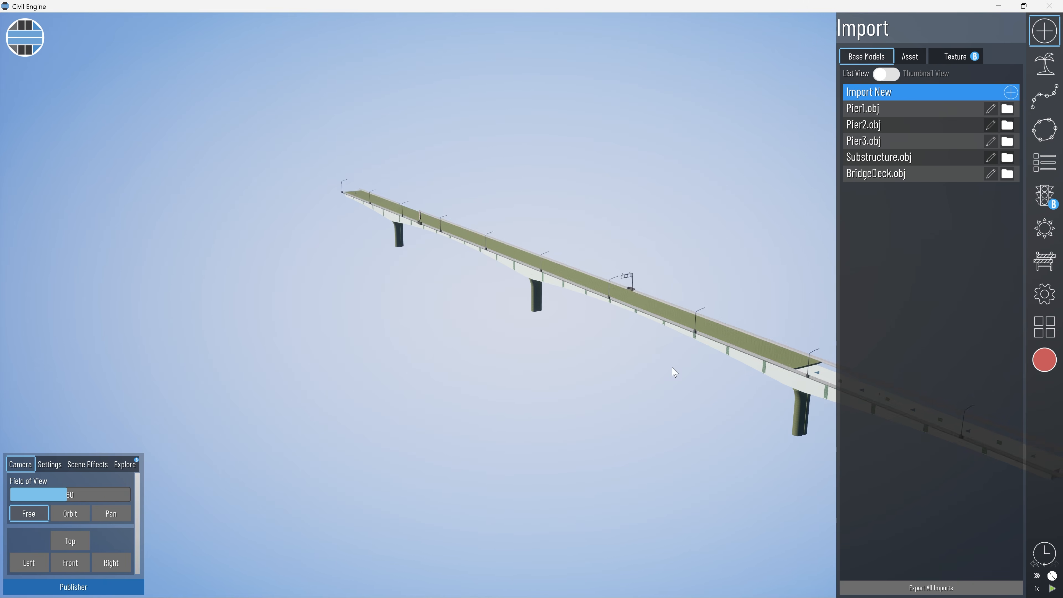
Import the Substructuresmall and Asphalt files from Downloads as base models.
click(890, 93)
click(676, 172)
click(652, 473)
click(889, 93)
click(586, 172)
click(654, 473)
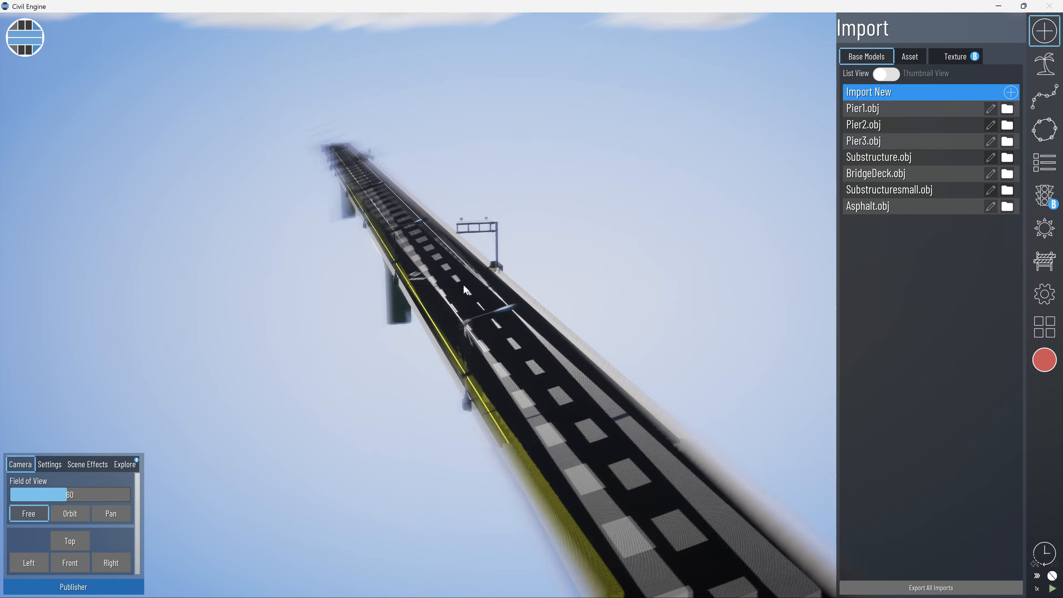
Import the BridgeSigns file from Downloads as the last base model of the bridge.
click(890, 93)
click(401, 172)
click(652, 473)
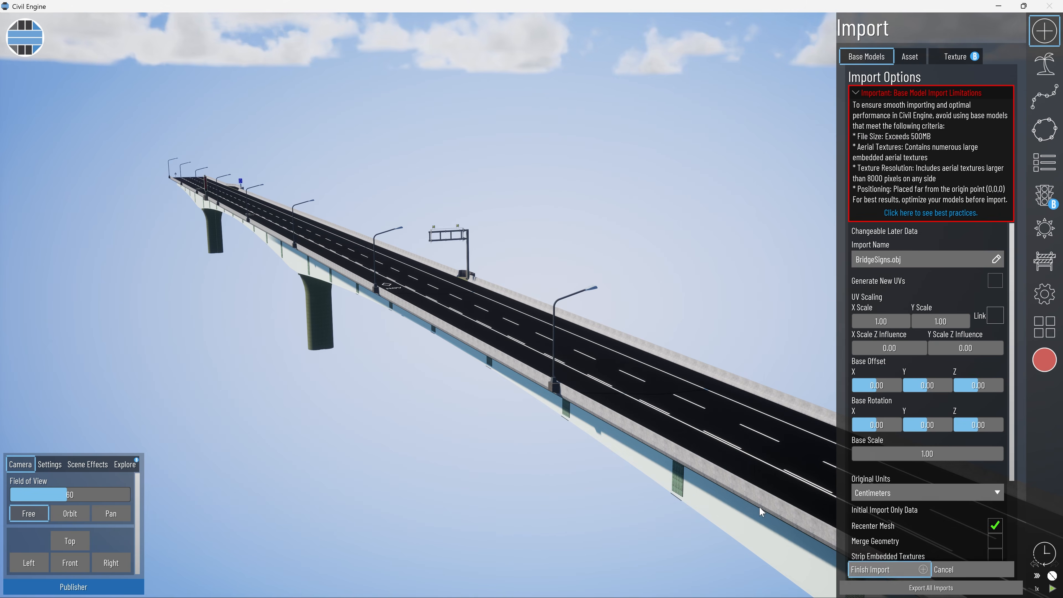
click(871, 569)
Check the separate bridge base models by hiding and showing BridgeSigns, Asphalt and Substructuresmall one at a time.
click(1042, 165)
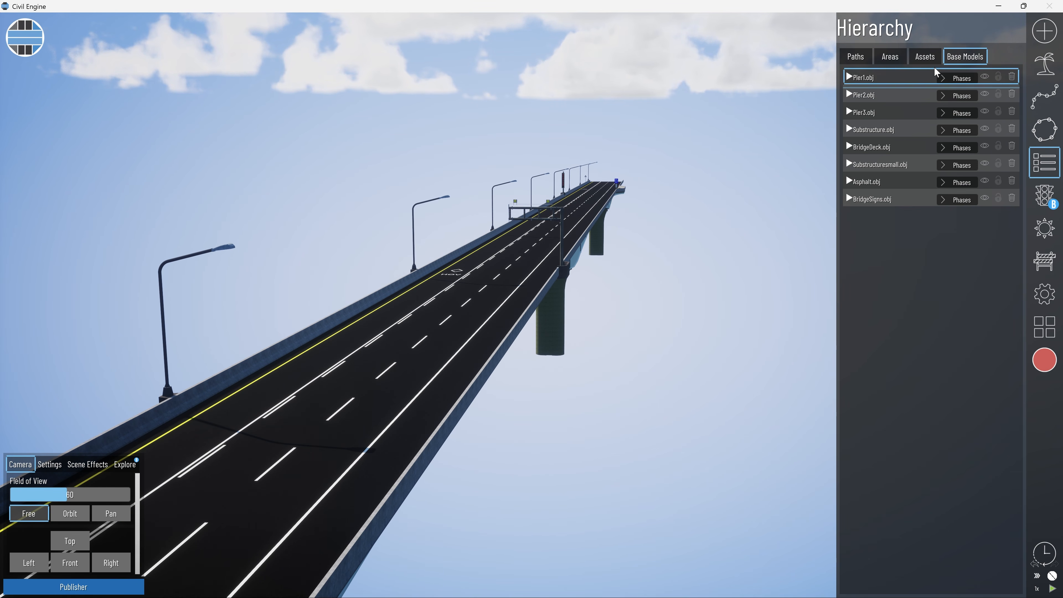
click(985, 181)
click(985, 180)
click(986, 164)
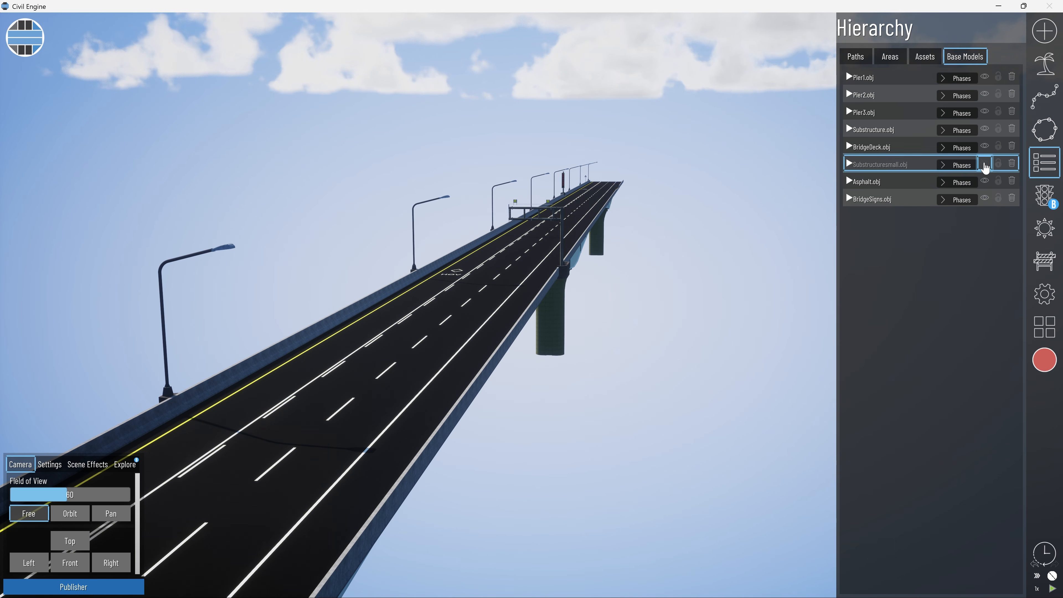
click(985, 164)
scroll(662, 274, down, 5)
drag(538, 308, 582, 301)
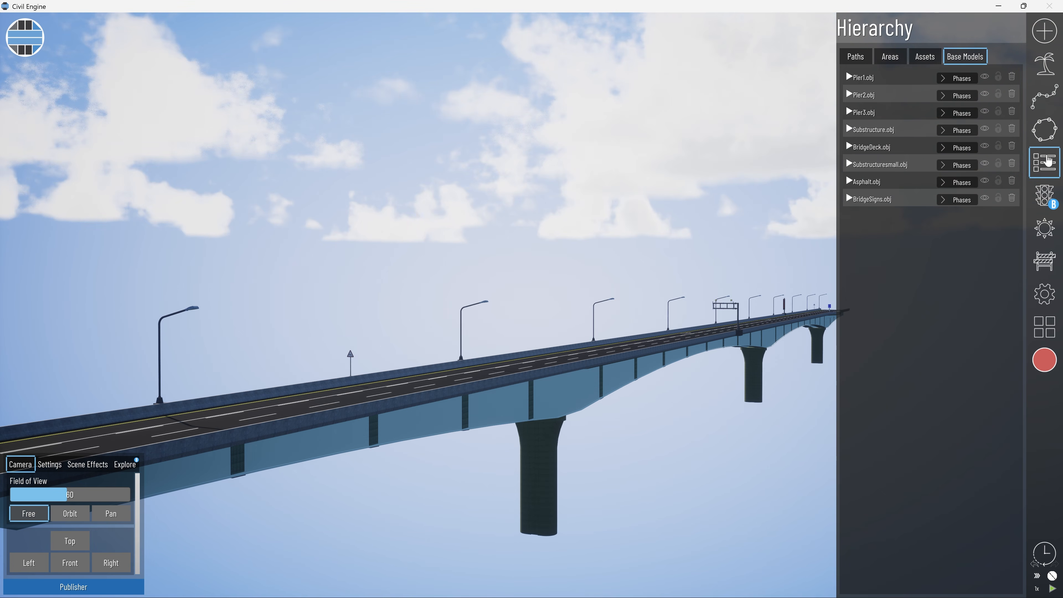
Repaint the bridge surfaces with library textures, using concrete for the piers and barriers and white for the girder stiffeners.
click(1042, 41)
click(959, 57)
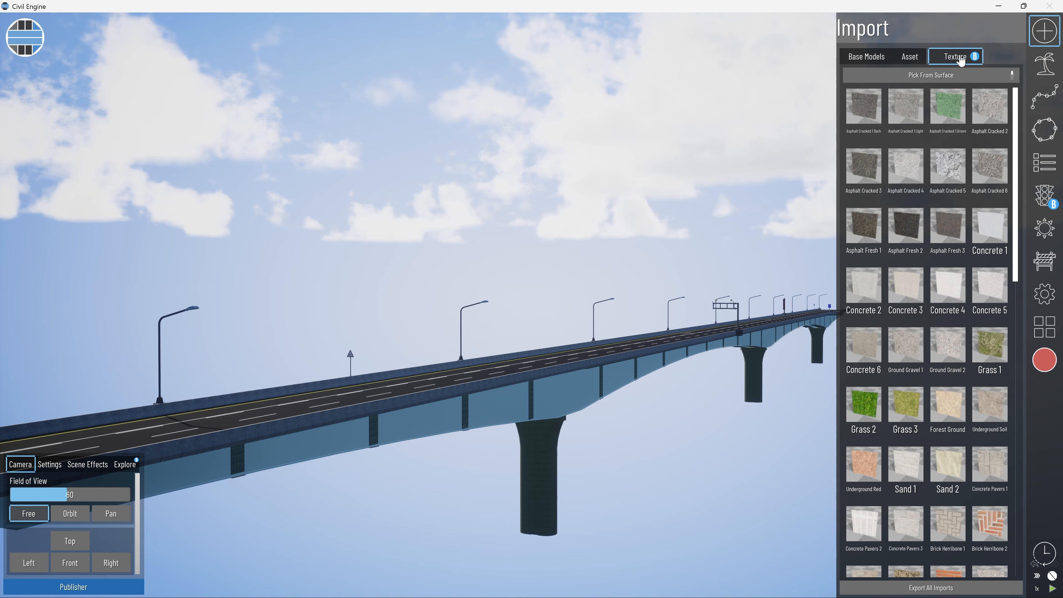
drag(536, 395, 507, 413)
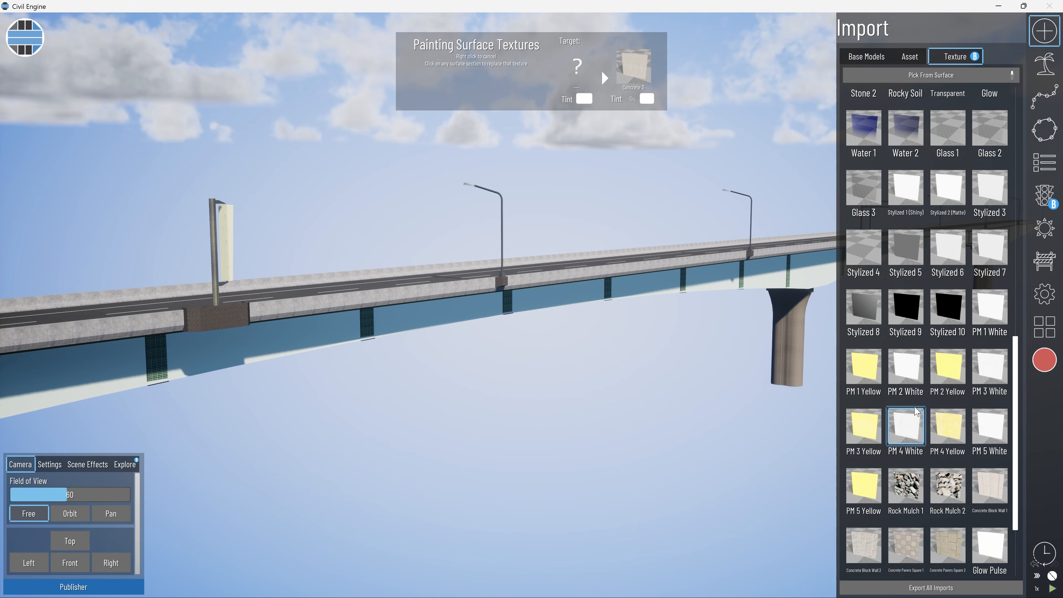
scroll(865, 509, up, 5)
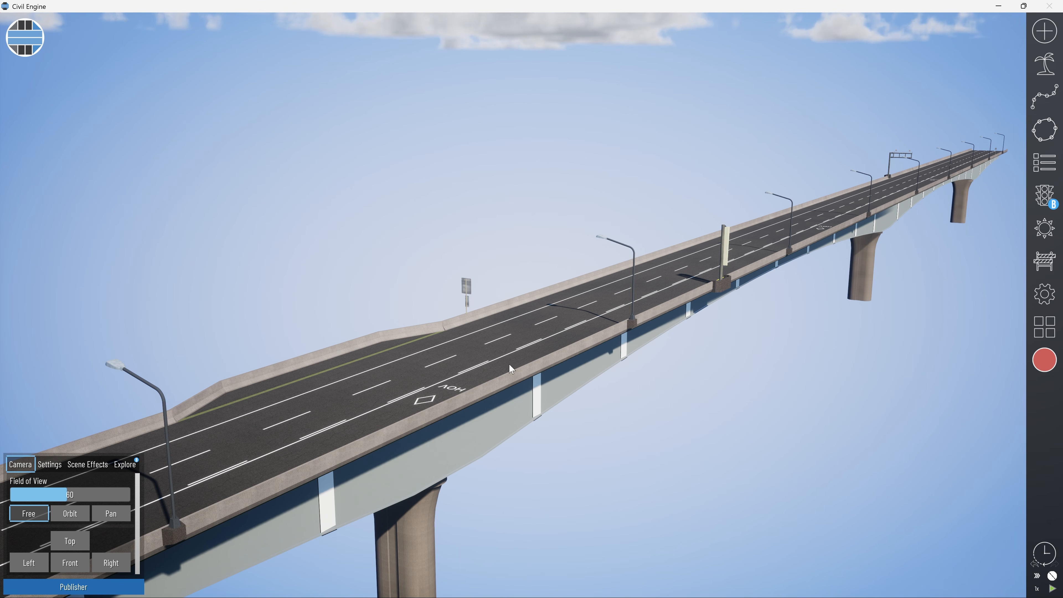
middle_drag(509, 364, 618, 372)
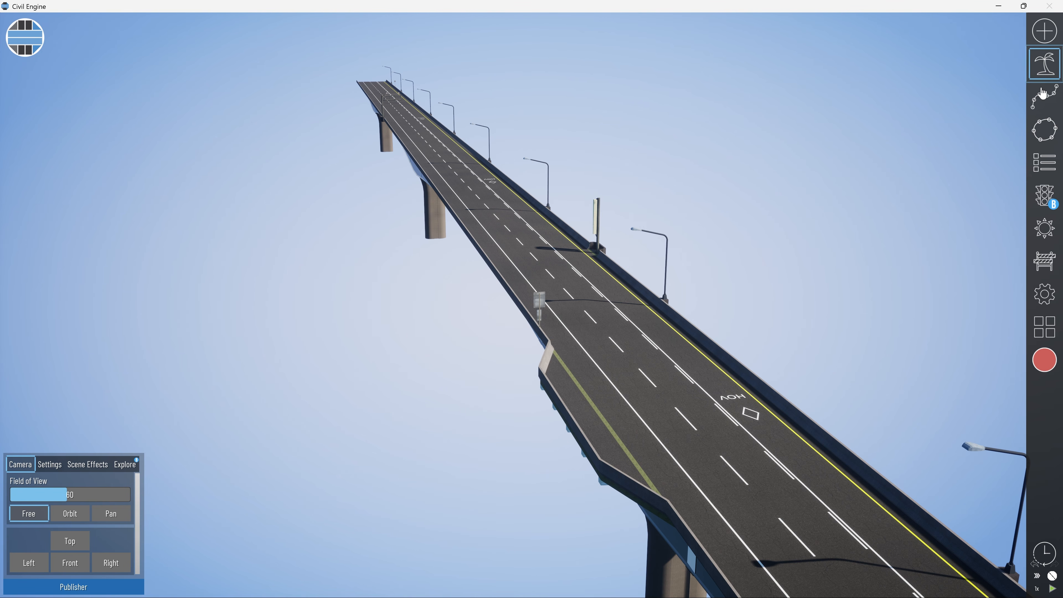
Draw two Traffic (All) paths along neighbouring lanes over the length of the bridge.
click(1045, 96)
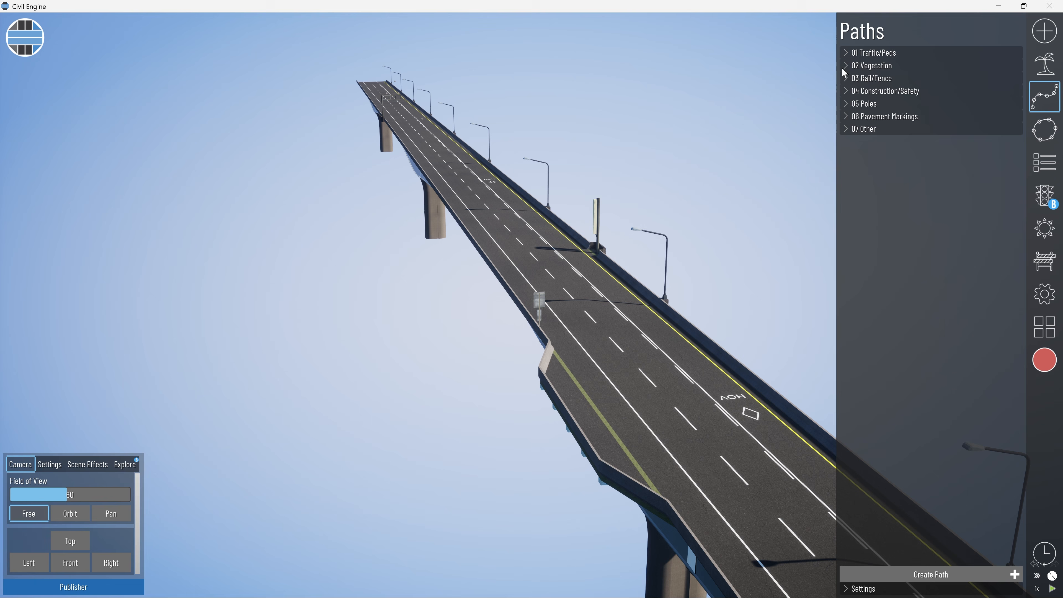
click(855, 54)
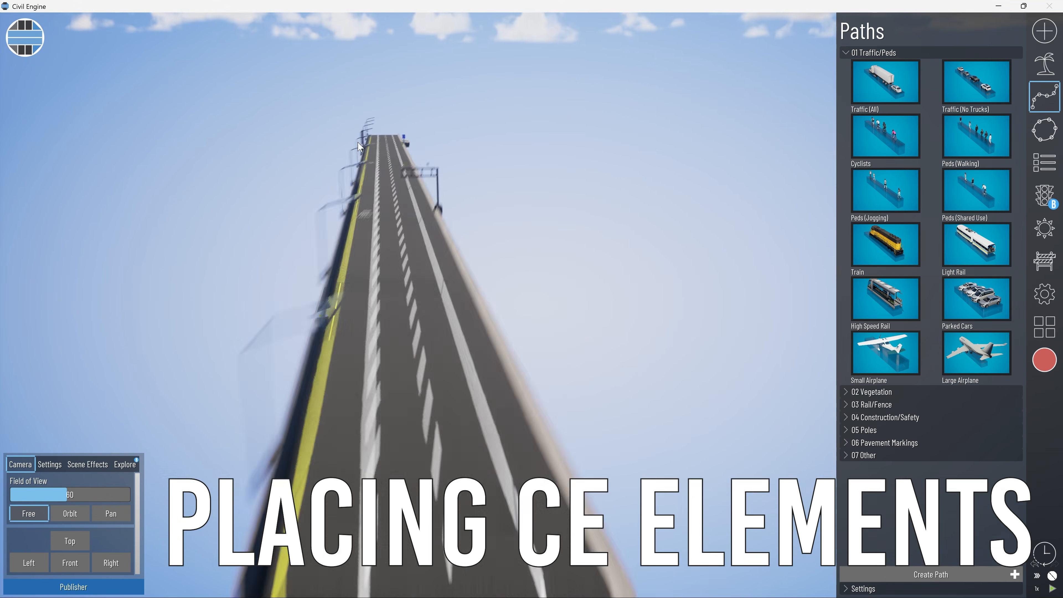
click(417, 425)
click(389, 156)
click(383, 130)
click(449, 576)
click(396, 228)
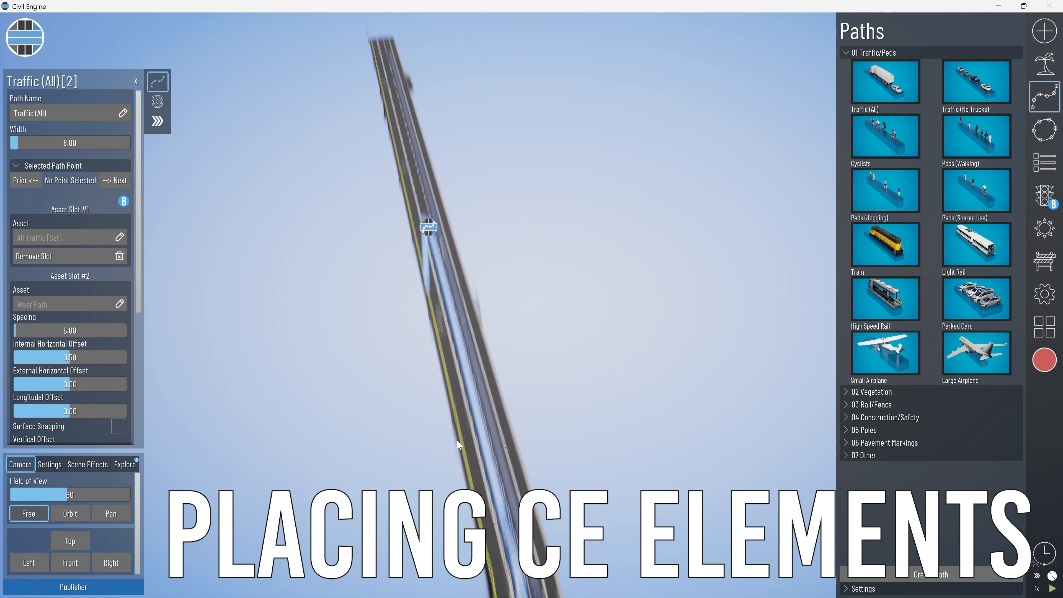
Draw a third Traffic (All) path along the bridge lane next to the yellow edge line.
click(885, 81)
click(437, 465)
click(506, 231)
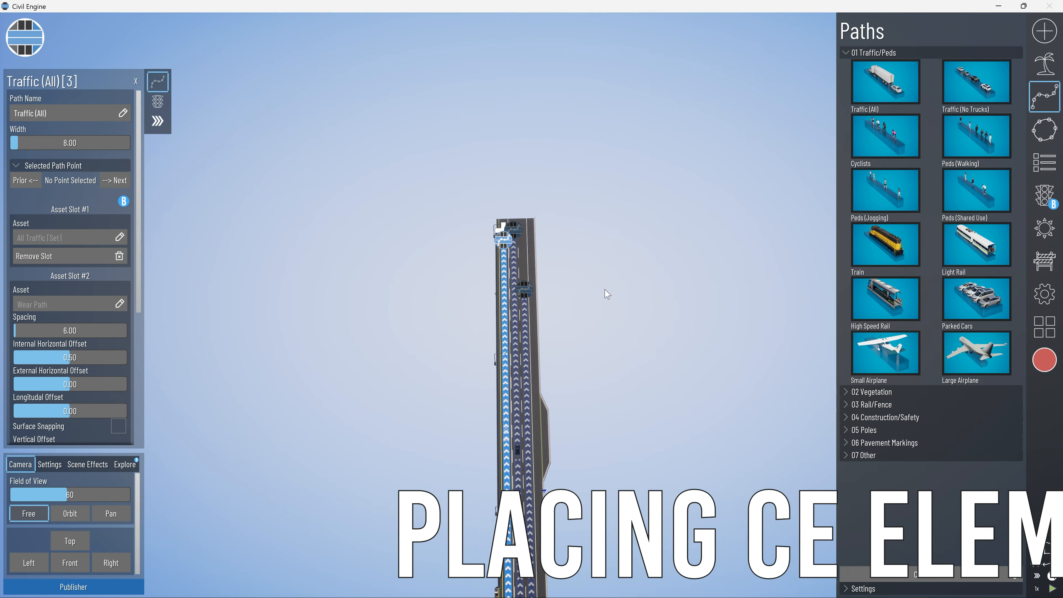
click(606, 295)
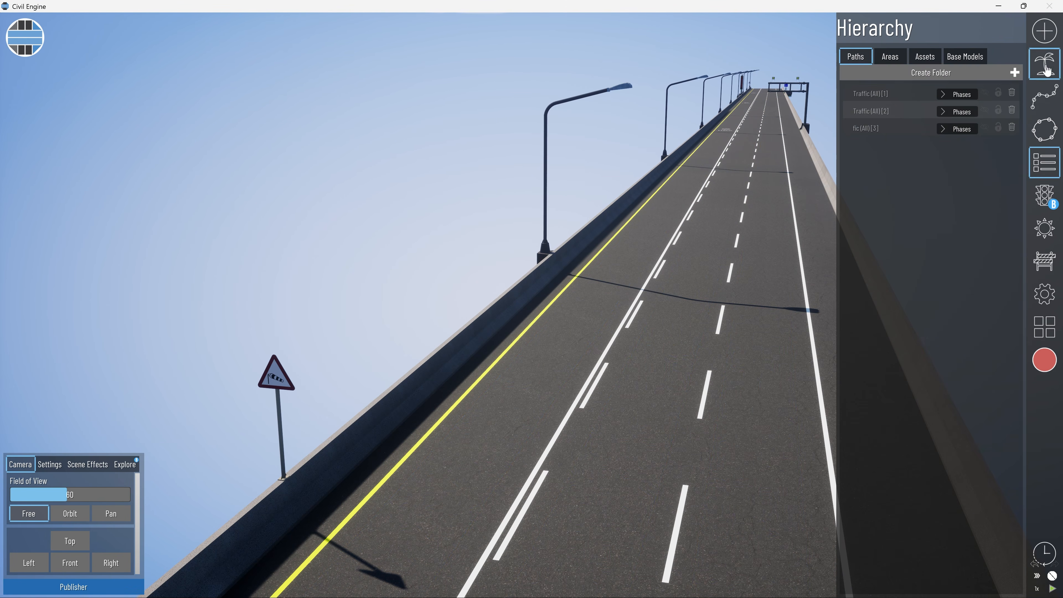
Place dynamic Concrete Truck and Asphalt Roller construction vehicles on the bridge deck.
click(1046, 64)
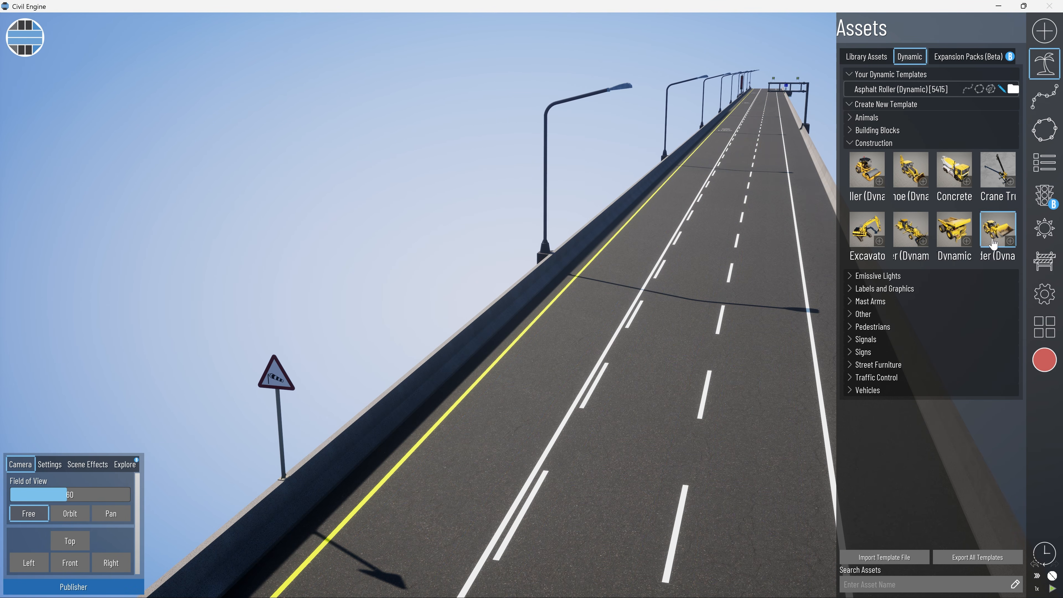
click(954, 186)
click(722, 235)
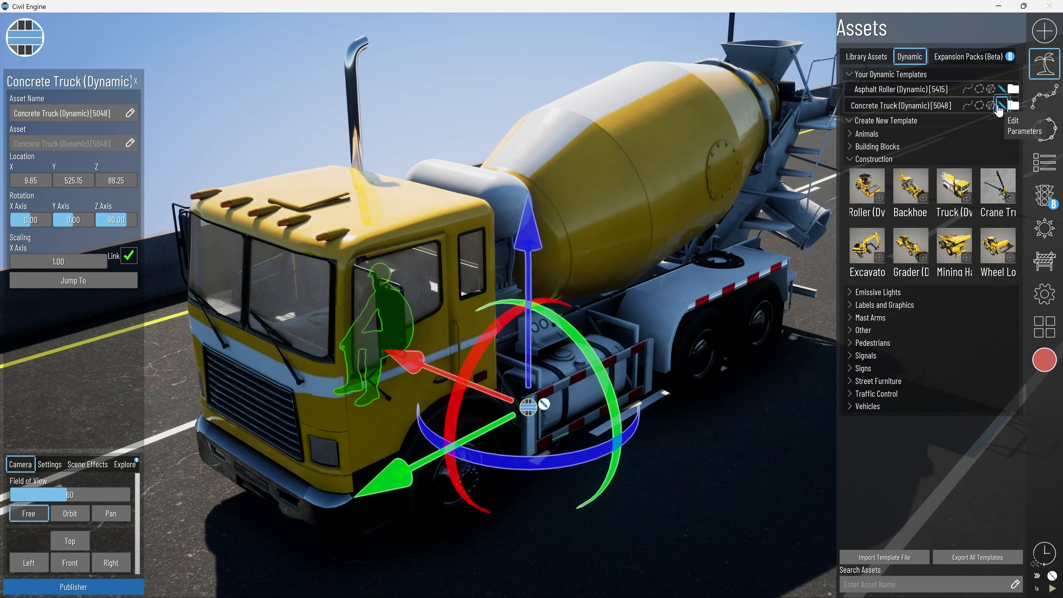
click(1003, 106)
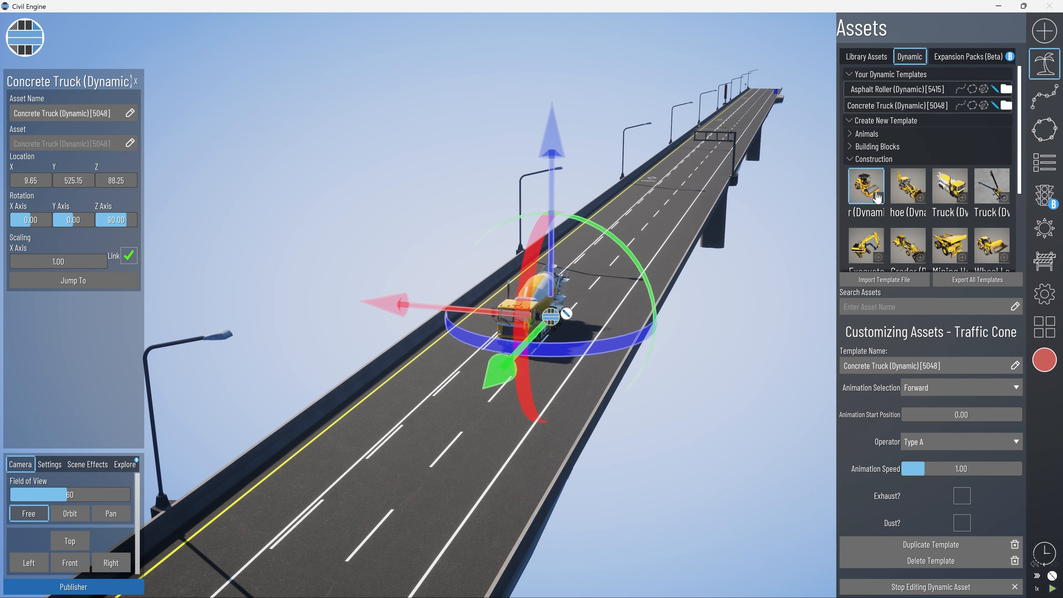
click(877, 197)
click(680, 194)
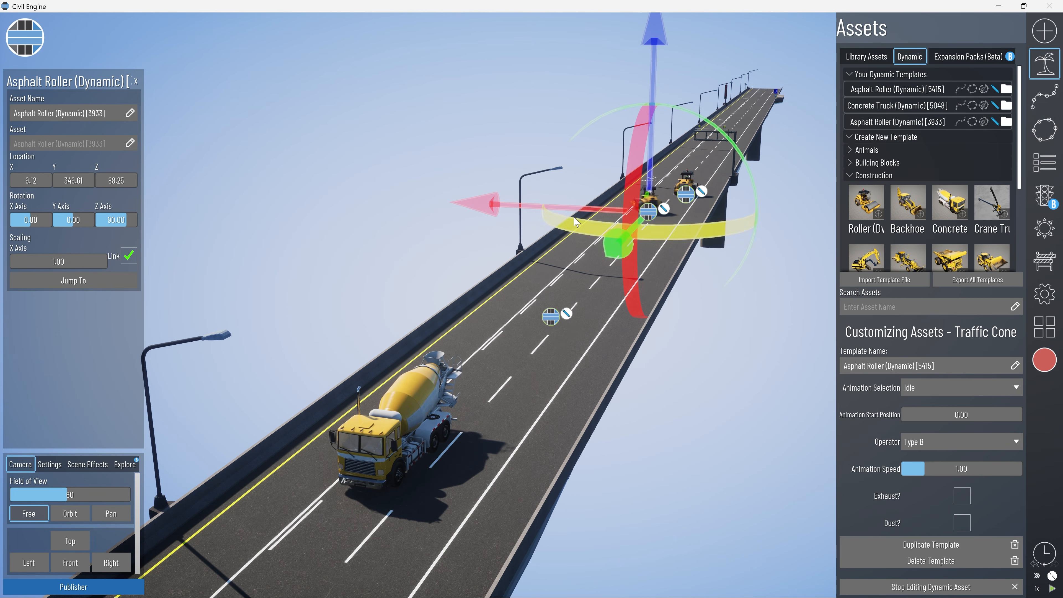
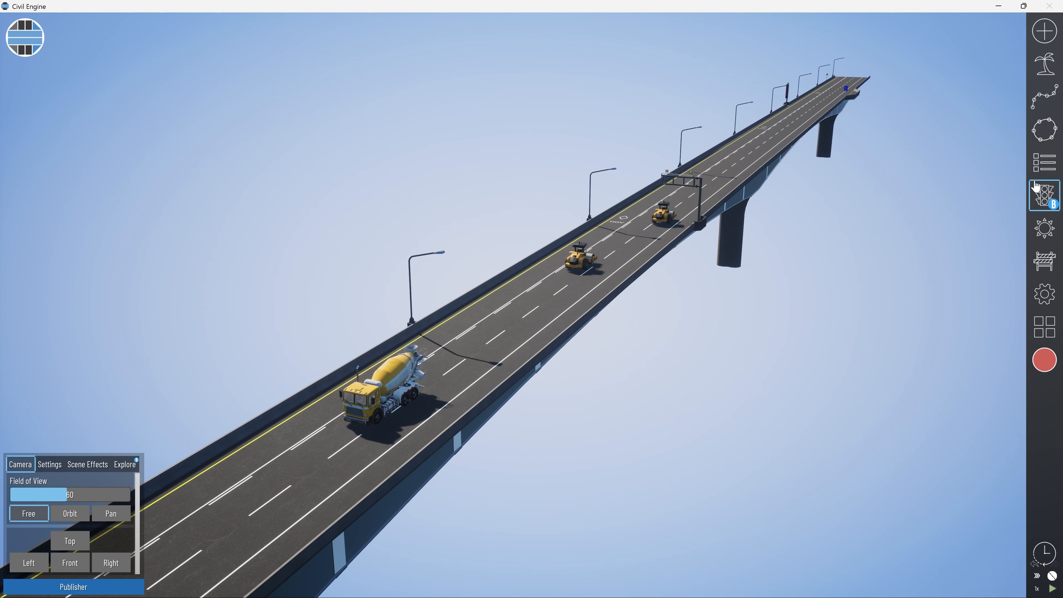
Create construction phases named Pier 1, Pier 2 and Pier 3, and save the project as Phasing Demo.
click(1044, 162)
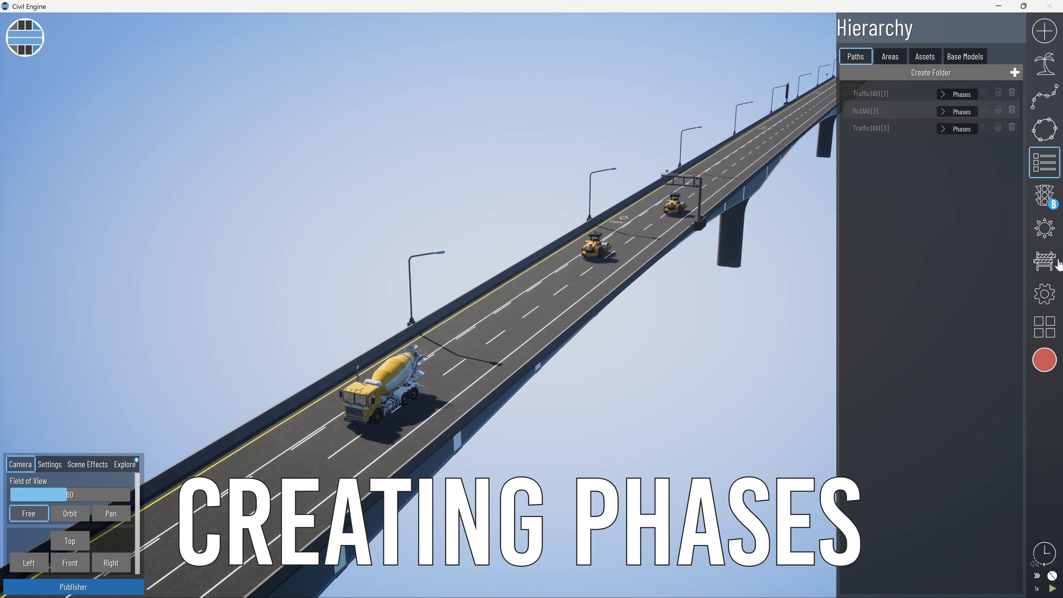
click(1037, 260)
click(971, 66)
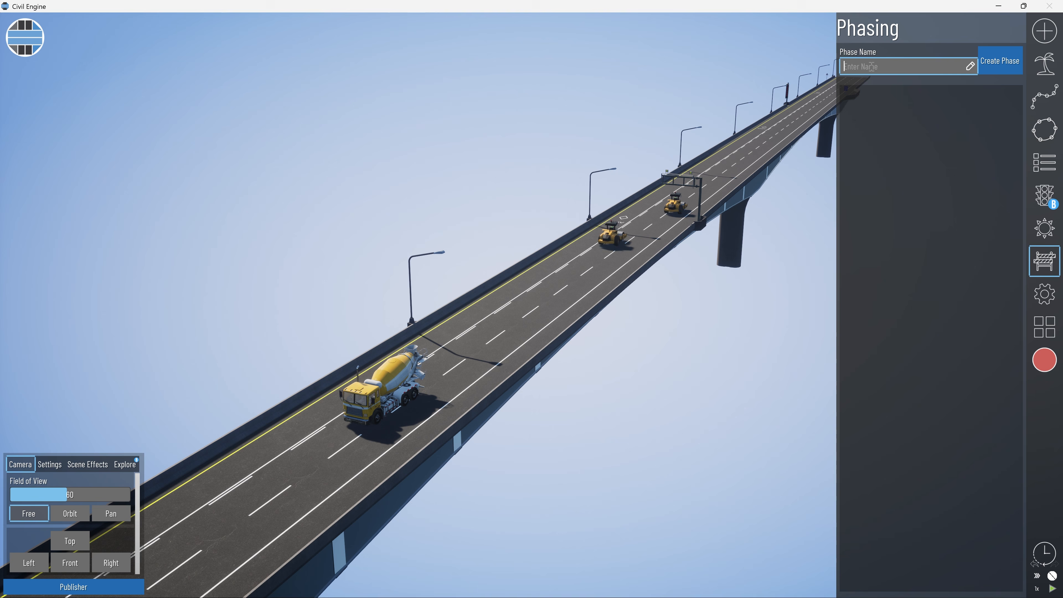
text(Pier )
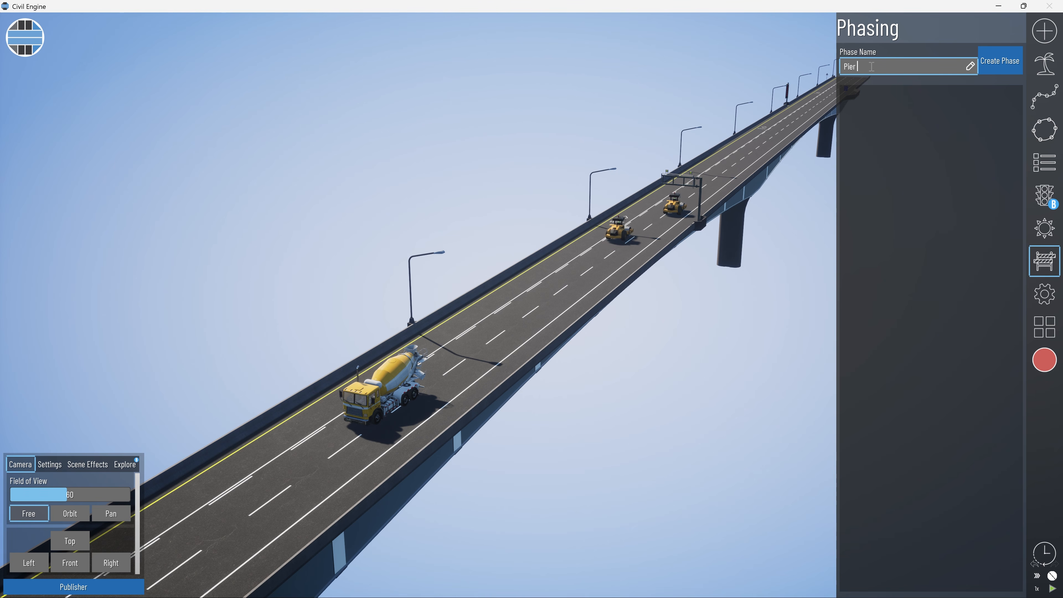
text(1)
key(Return)
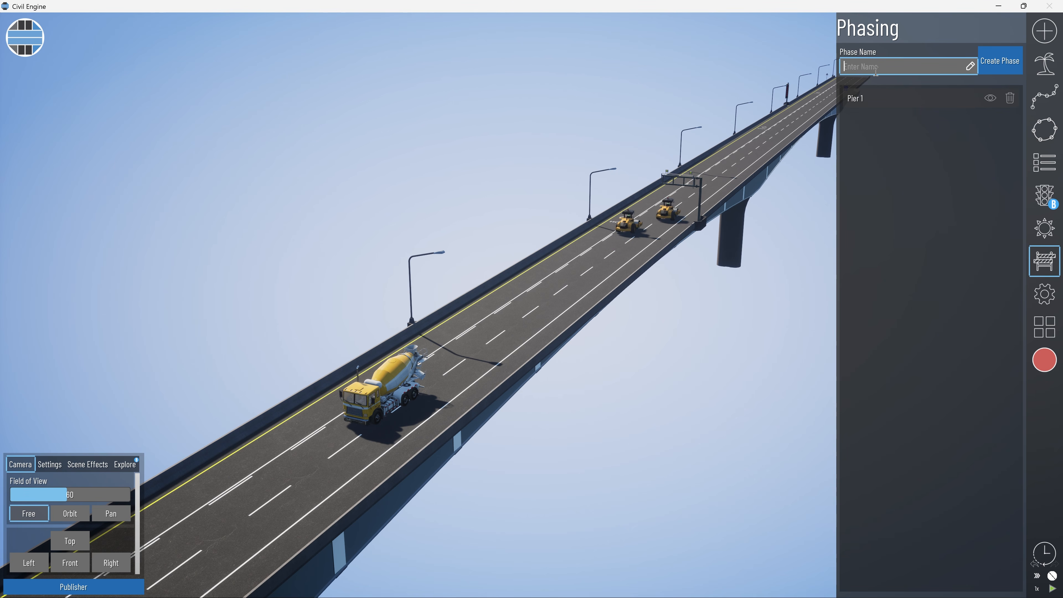
text({)
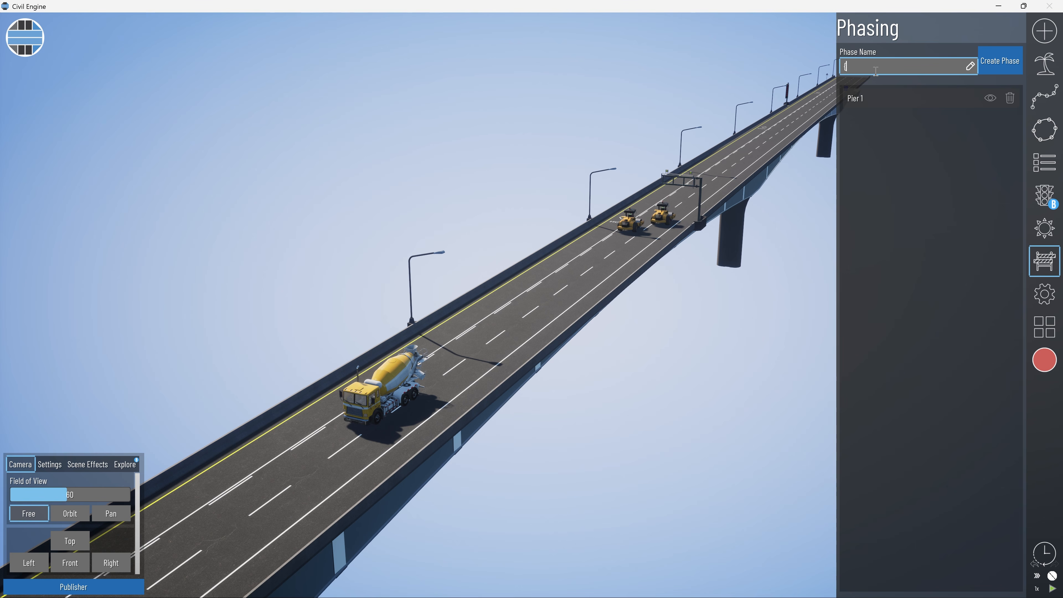
key(BackSpace)
text(Pier 2)
key(Return)
click(877, 67)
text(Pier 3)
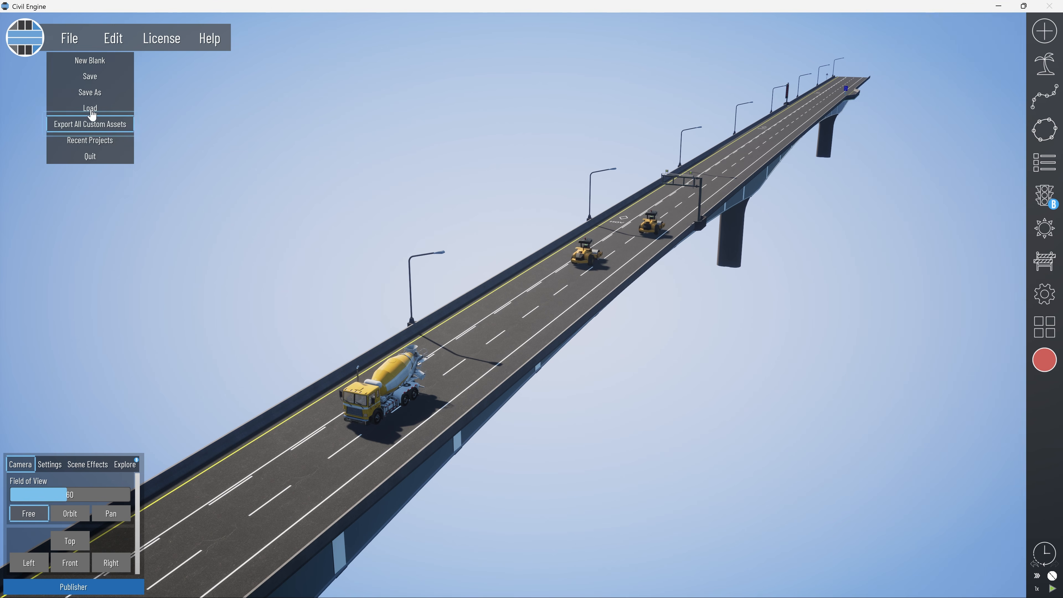
click(90, 108)
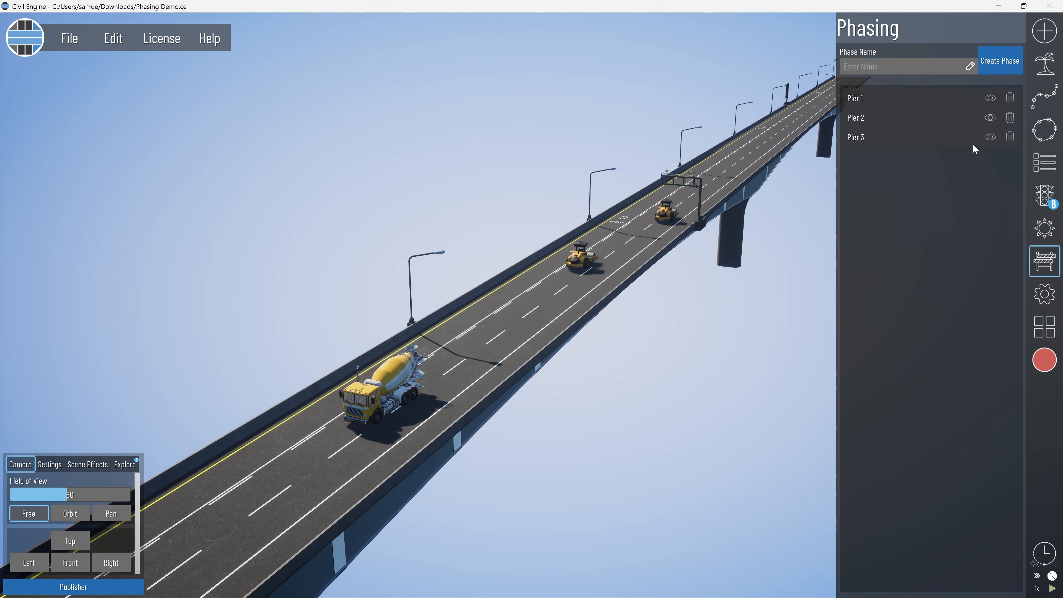
Add further construction phases named Substructure, Bridge Deck, Asphalt and Final.
text(Substructure)
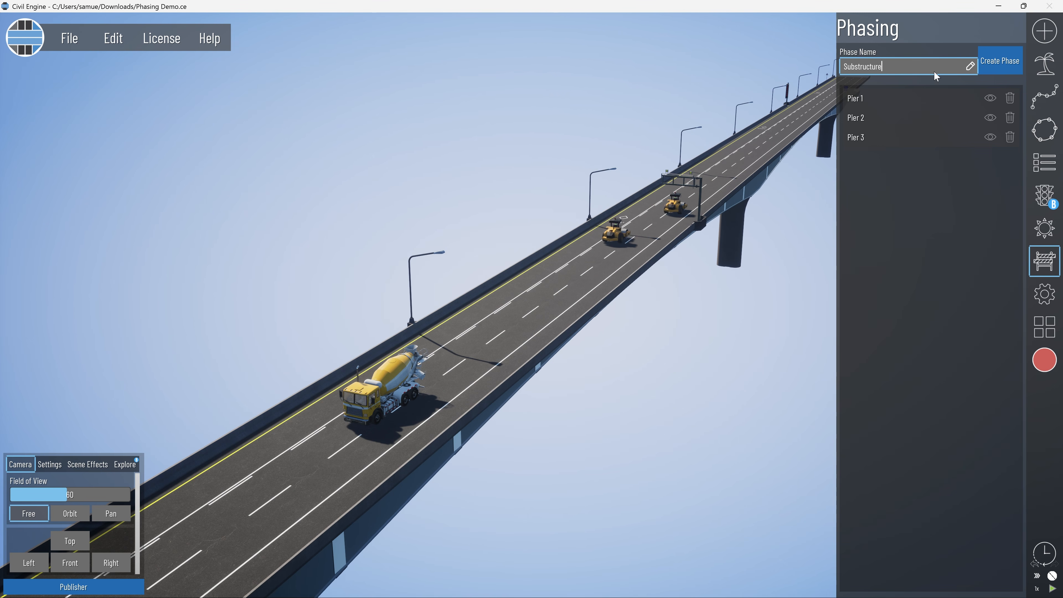
key(Return)
text(Bridge Deck)
key(Return)
text(Asphalt)
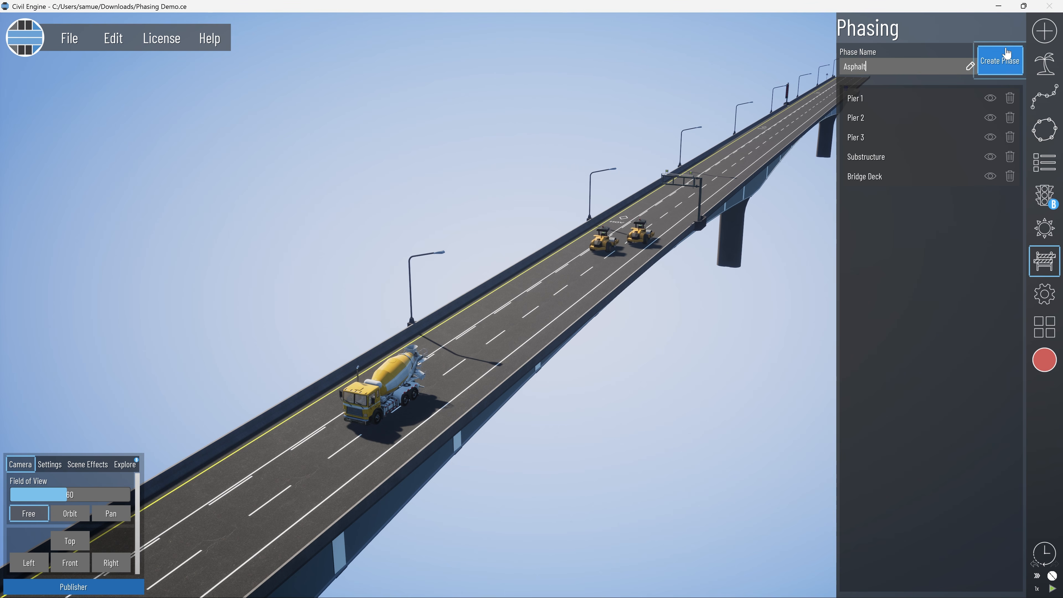
click(1007, 54)
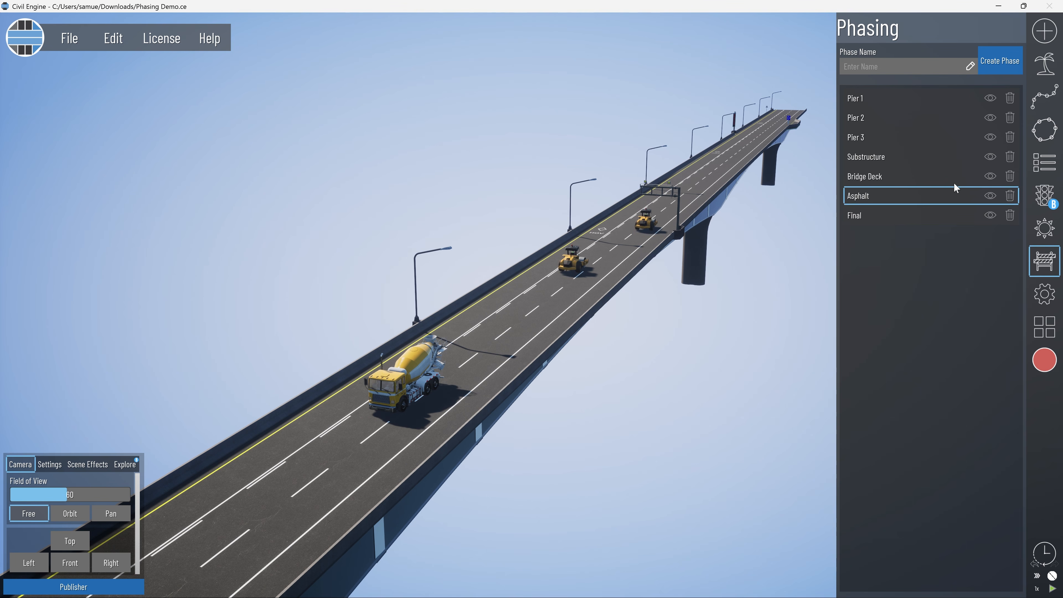
Assign the Pier1.obj base model to the Pier 1 phase in the Hierarchy.
click(1045, 162)
scroll(759, 202, up, 3)
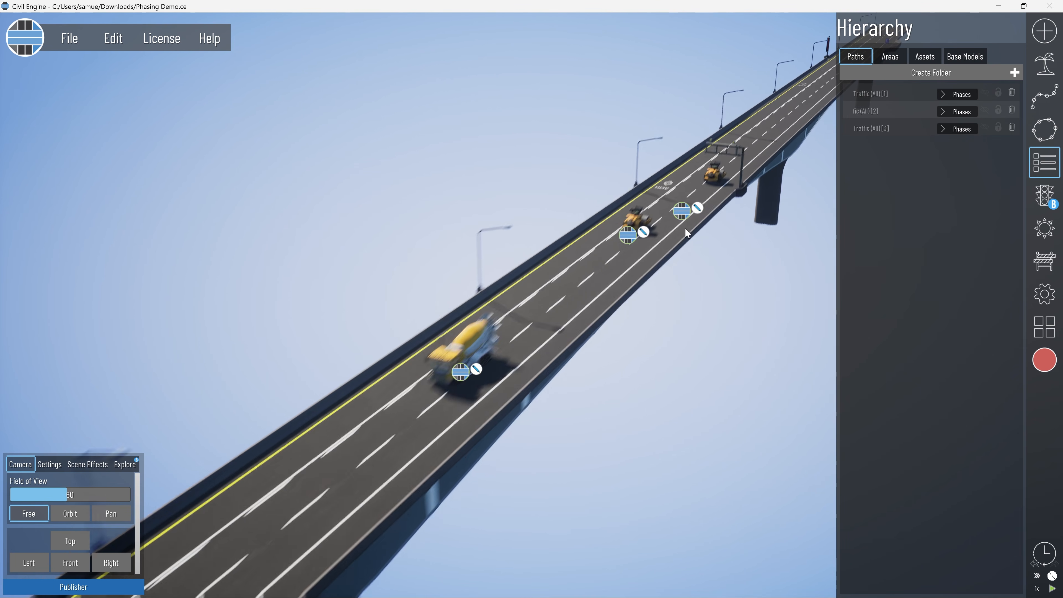
scroll(685, 228, down, 5)
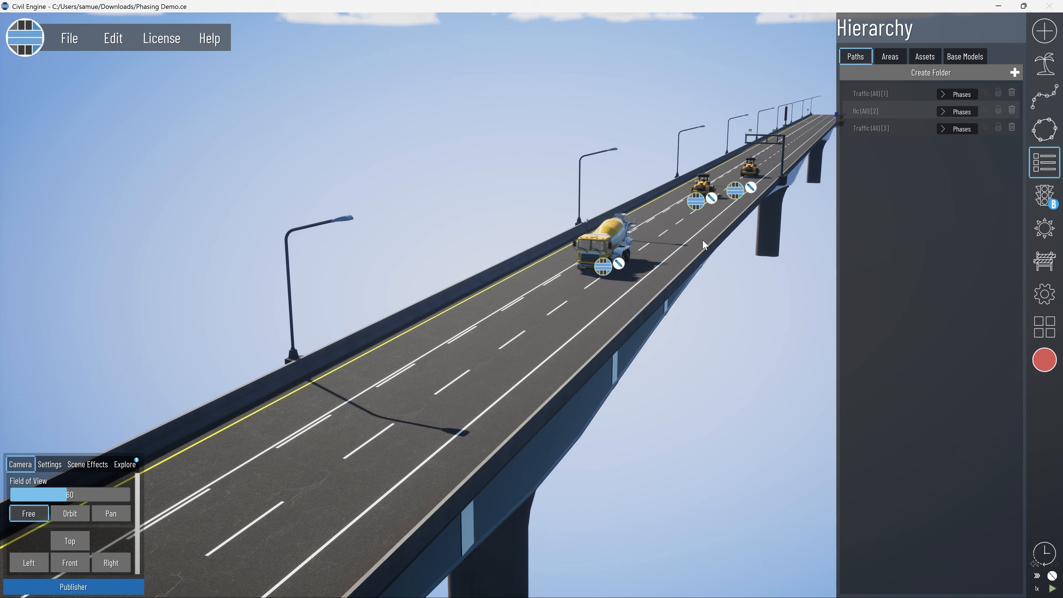
right_drag(703, 240, 703, 281)
scroll(703, 281, up, 3)
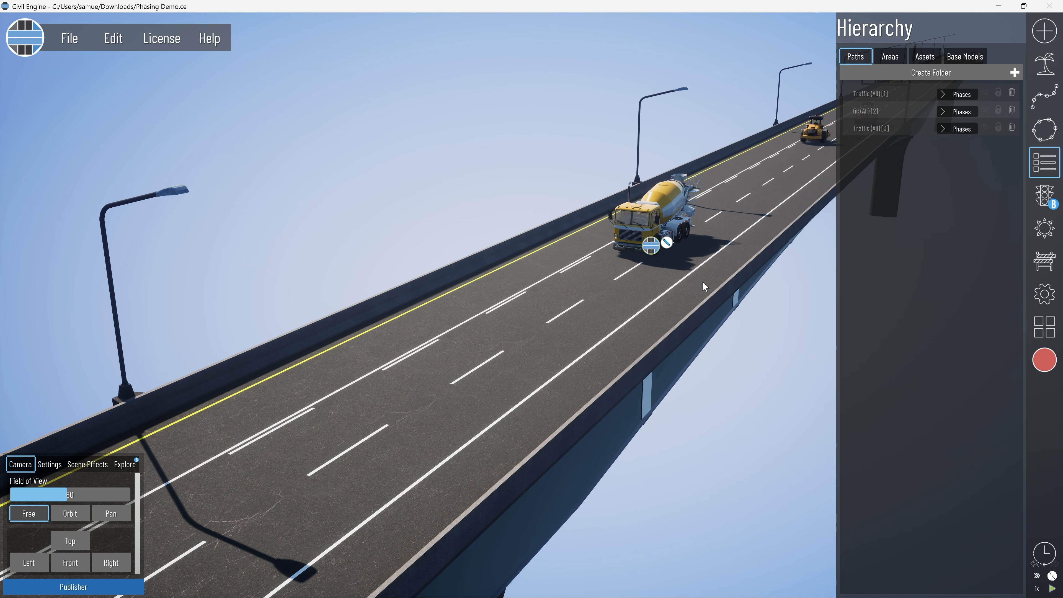
right_drag(703, 281, 683, 301)
click(965, 57)
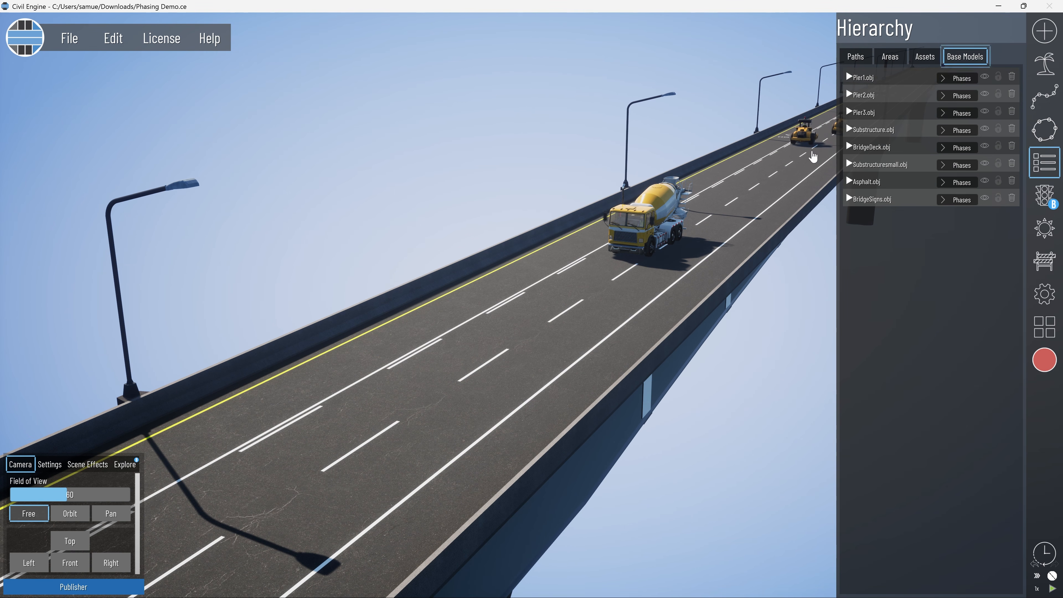
click(953, 80)
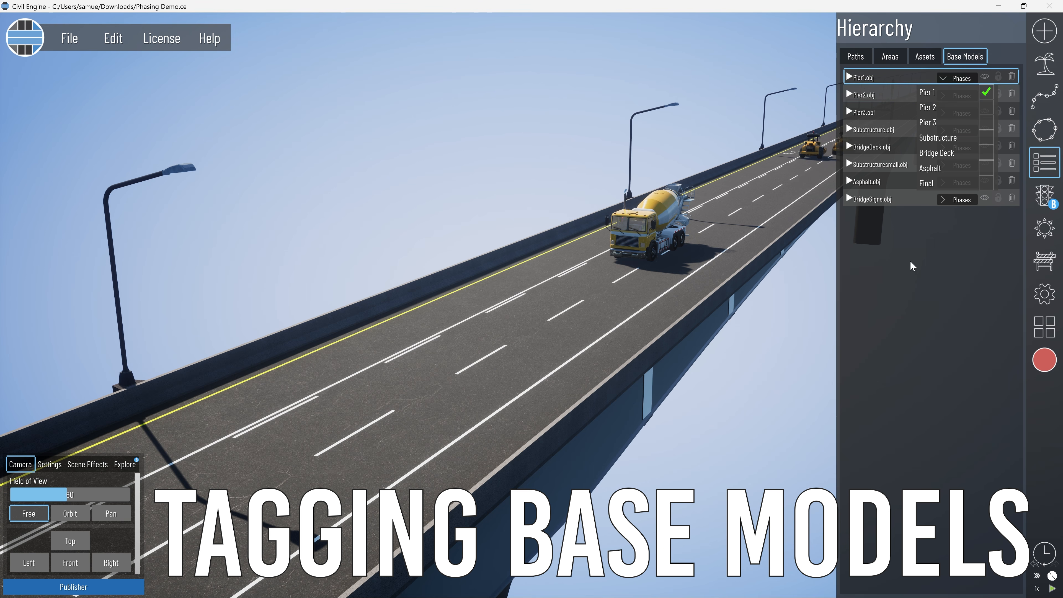
click(961, 78)
click(961, 96)
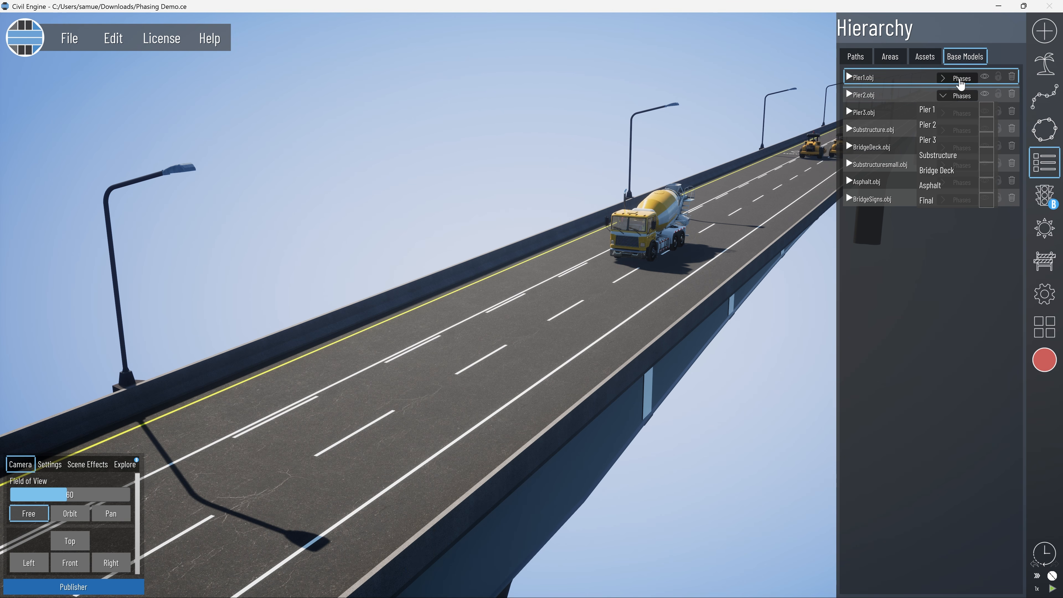
click(961, 80)
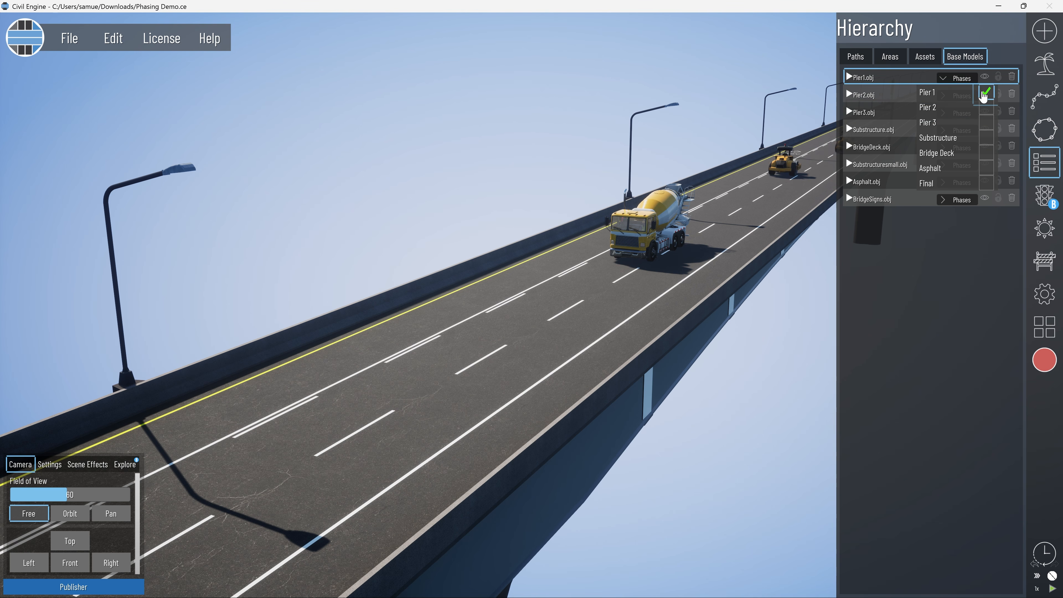
click(962, 80)
Assign the Pier2.obj base model to the Pier 2 phase and Pier3.obj to the Pier 3 phase.
click(963, 96)
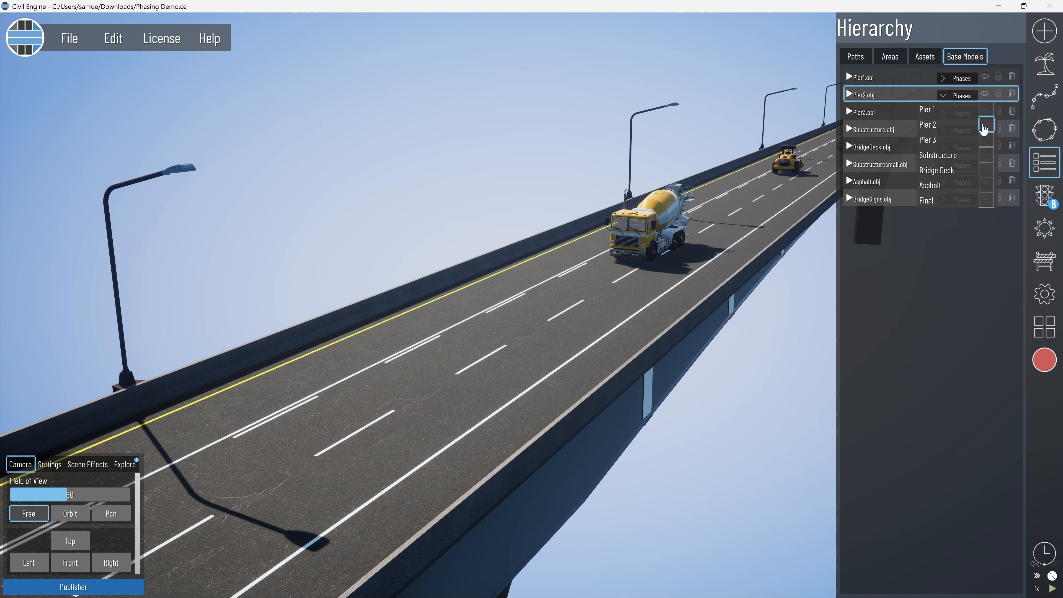
click(959, 96)
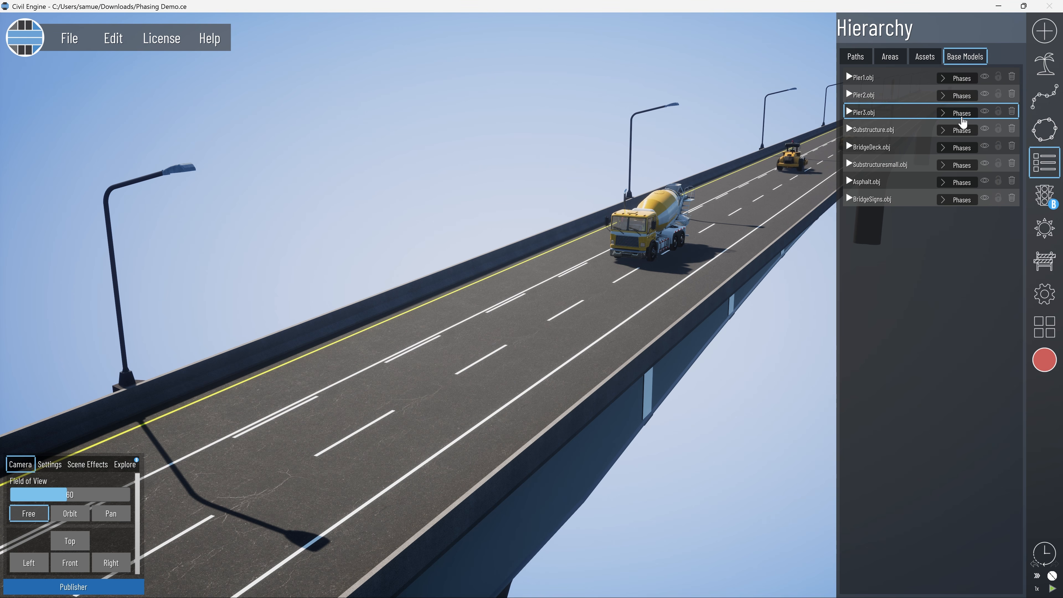
click(963, 116)
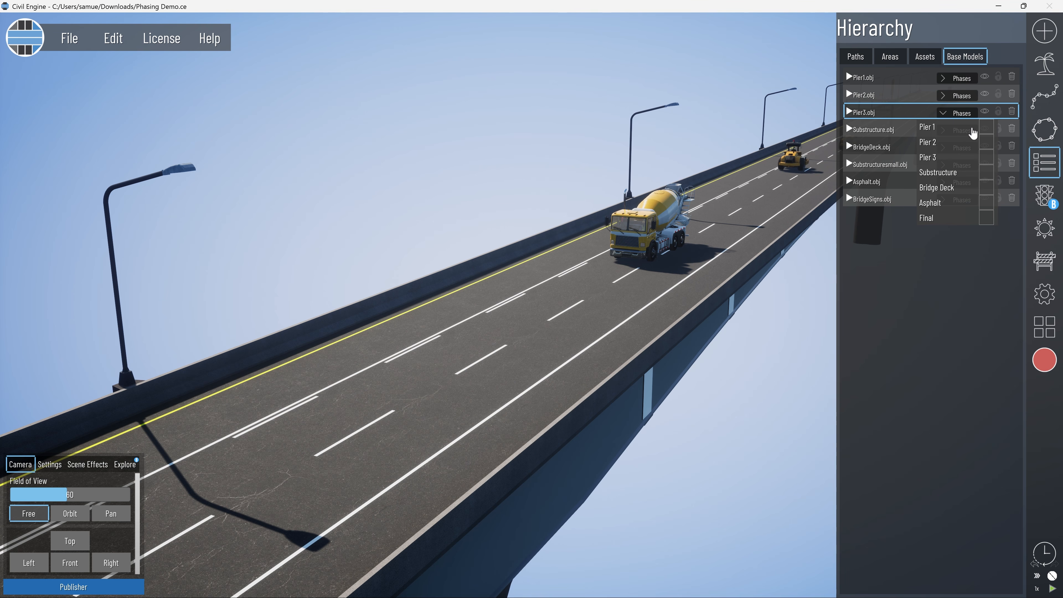
click(960, 116)
Assign the Substructure, BridgeDeck, Substructuresmall, Asphalt and BridgeSigns base models to their construction phases.
click(963, 131)
click(963, 148)
click(963, 166)
click(962, 183)
click(963, 200)
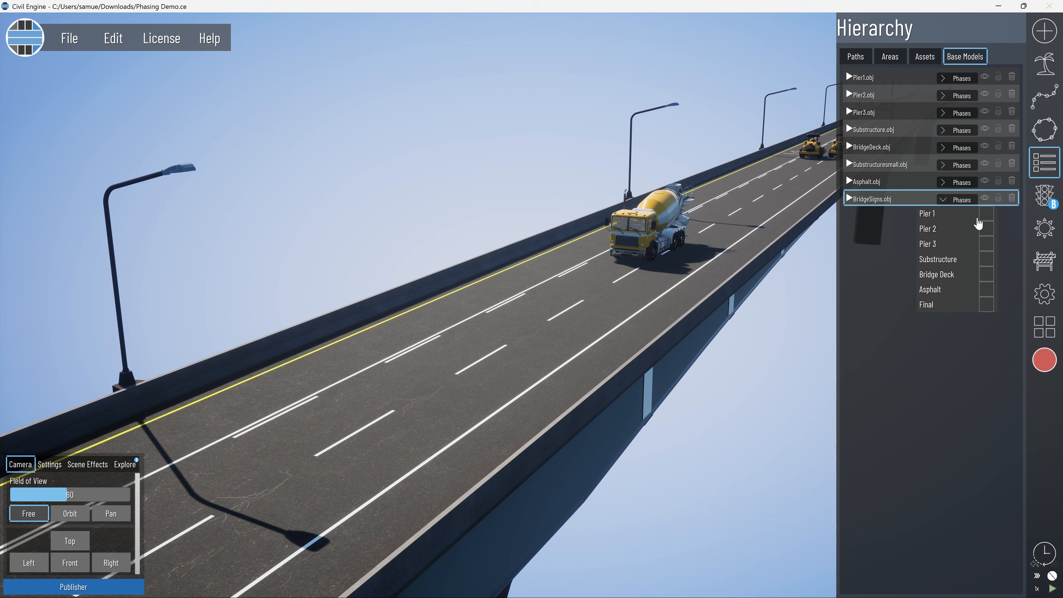
click(963, 200)
Assign the dynamic Concrete Truck asset to the Bridge Deck phase.
click(925, 57)
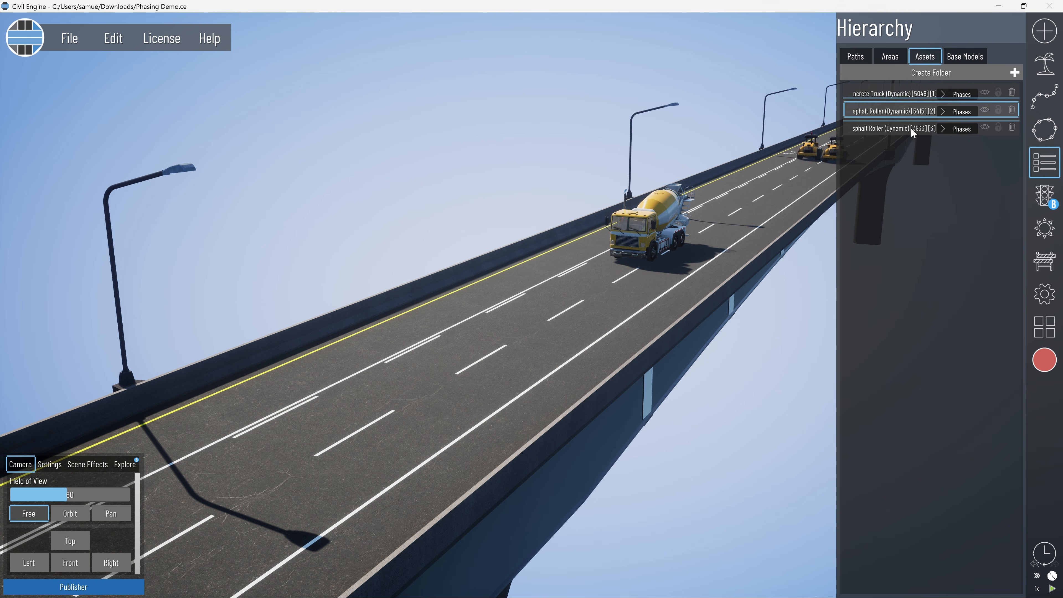
click(890, 93)
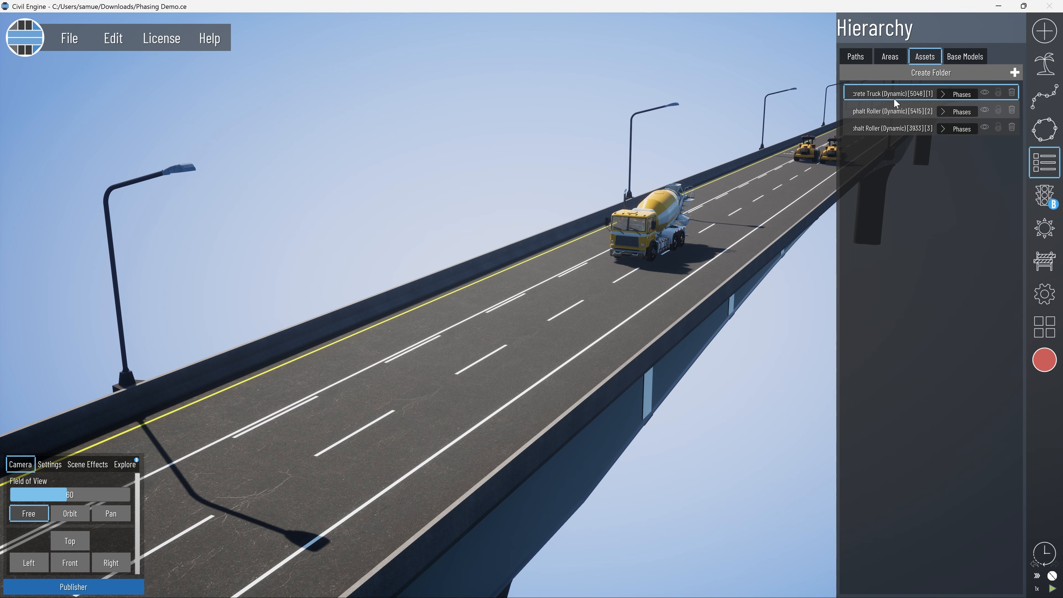
click(896, 111)
click(962, 112)
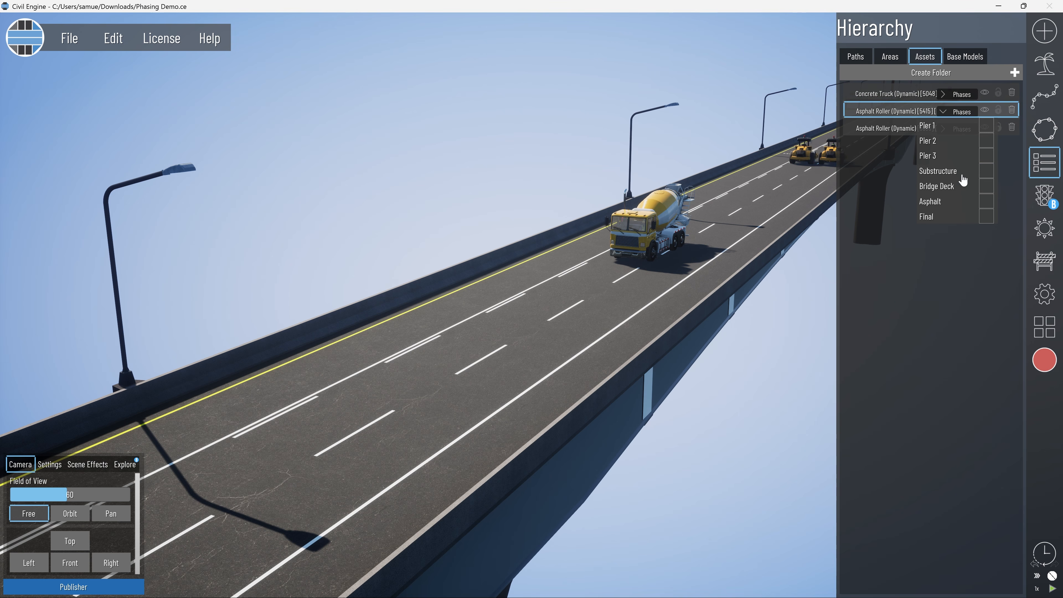
click(890, 94)
click(960, 95)
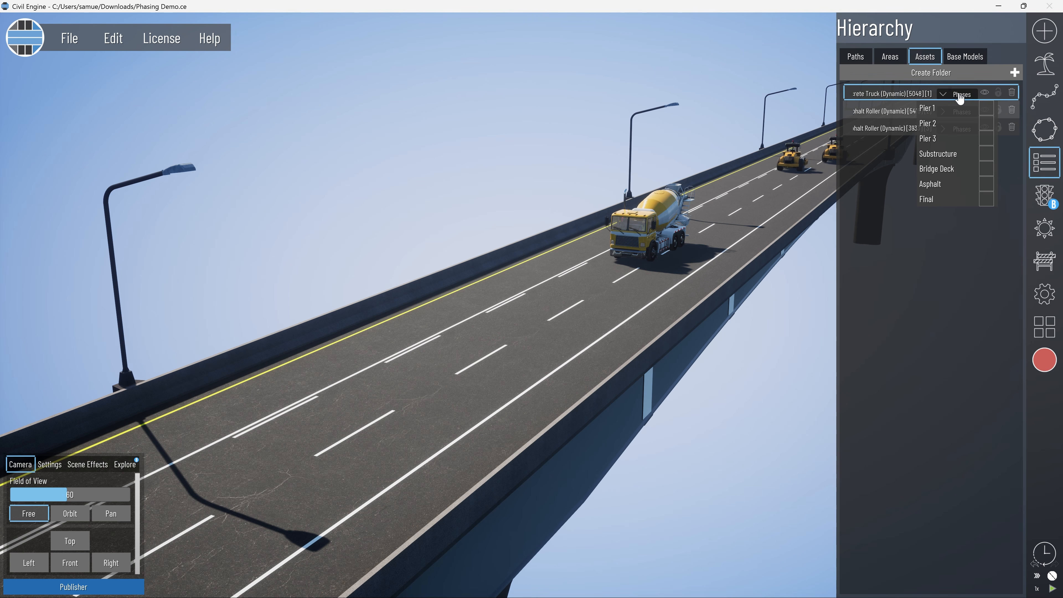
click(986, 169)
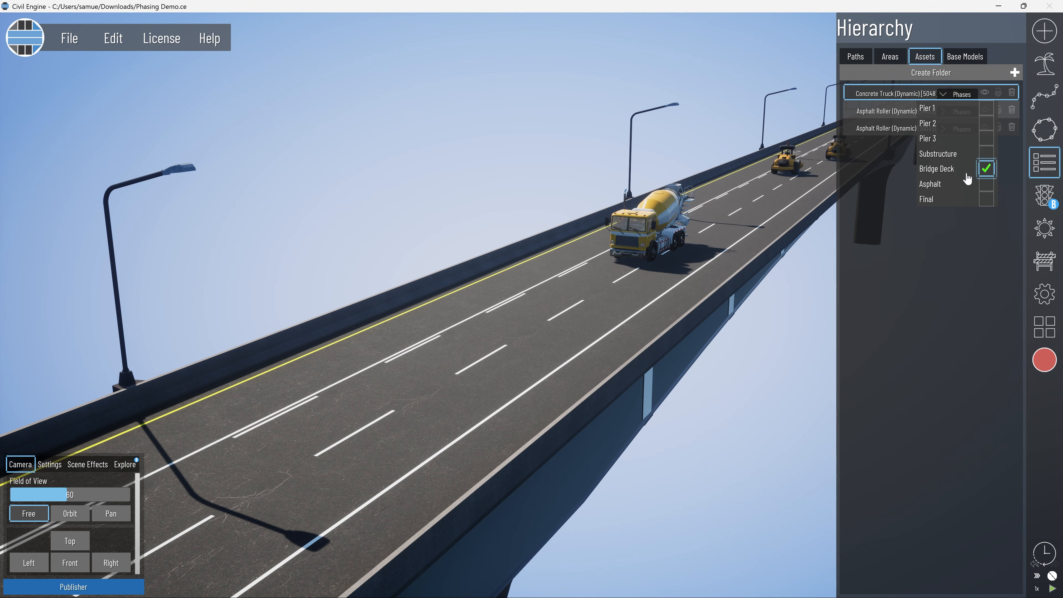
click(967, 96)
Assign the first Traffic (All) path to the Final phase.
click(857, 55)
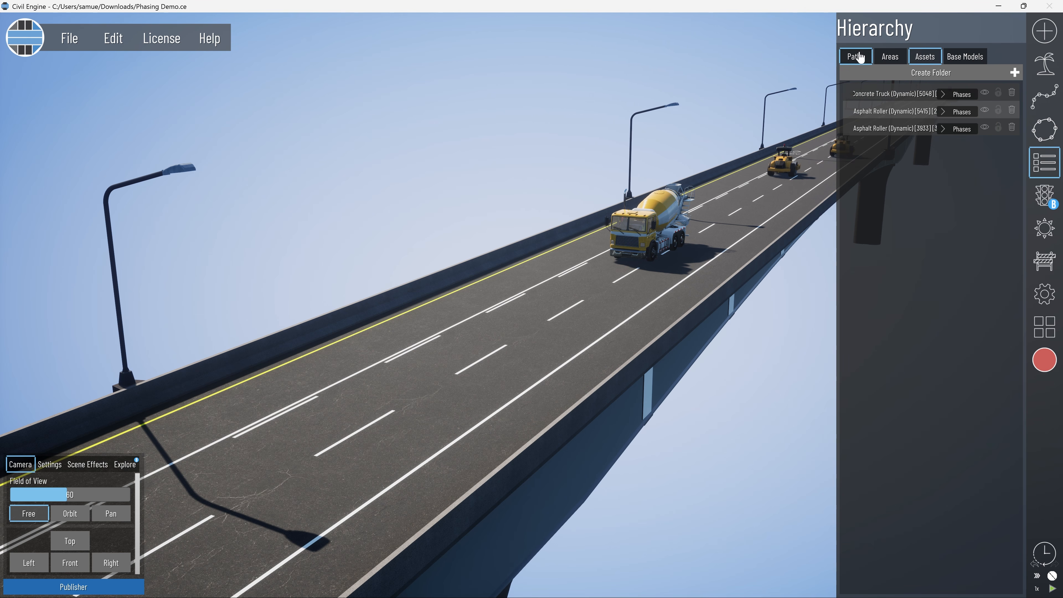
click(945, 95)
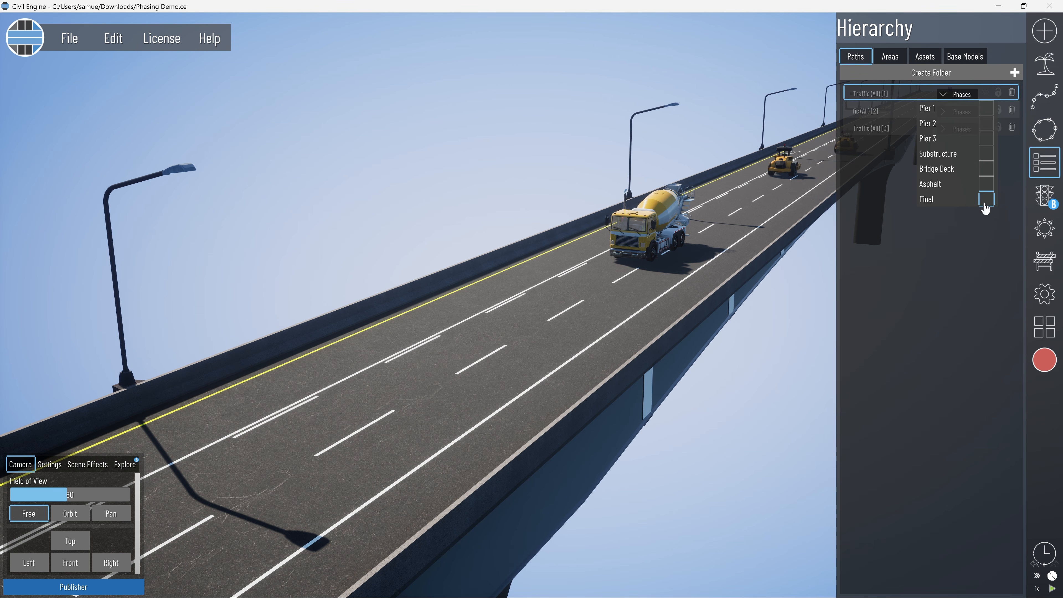
click(948, 94)
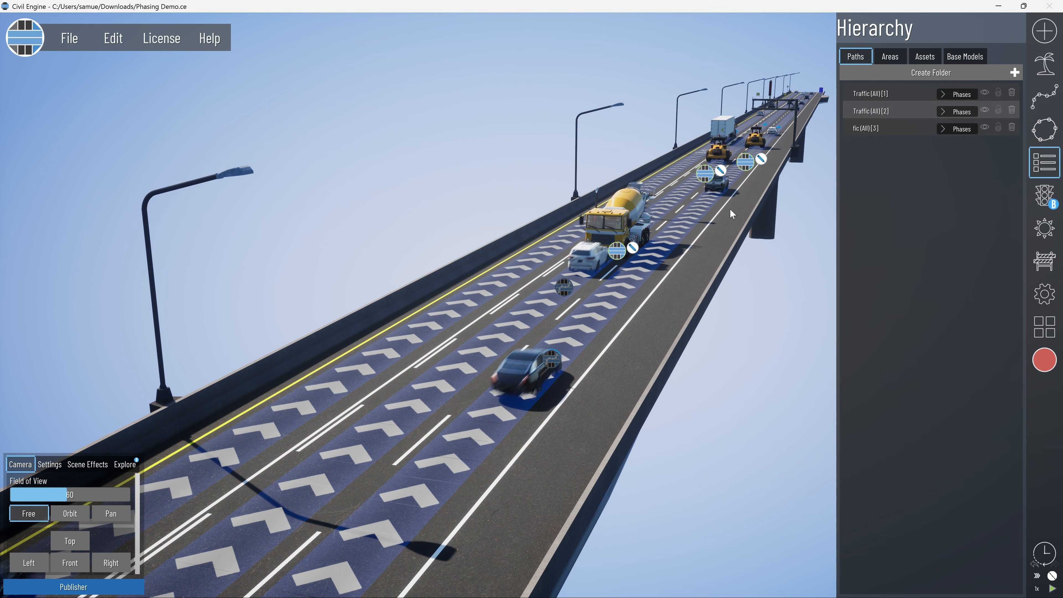
Toggle the visibility of the Substructure, Bridge Deck and Asphalt phases to check which objects each one controls.
click(1045, 260)
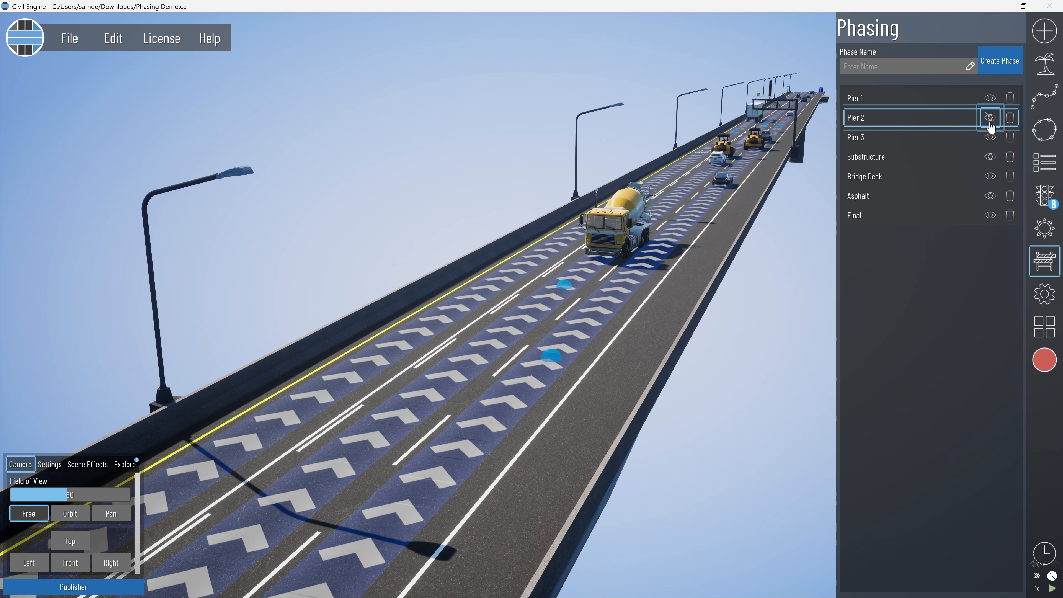
click(989, 158)
click(990, 176)
click(990, 176)
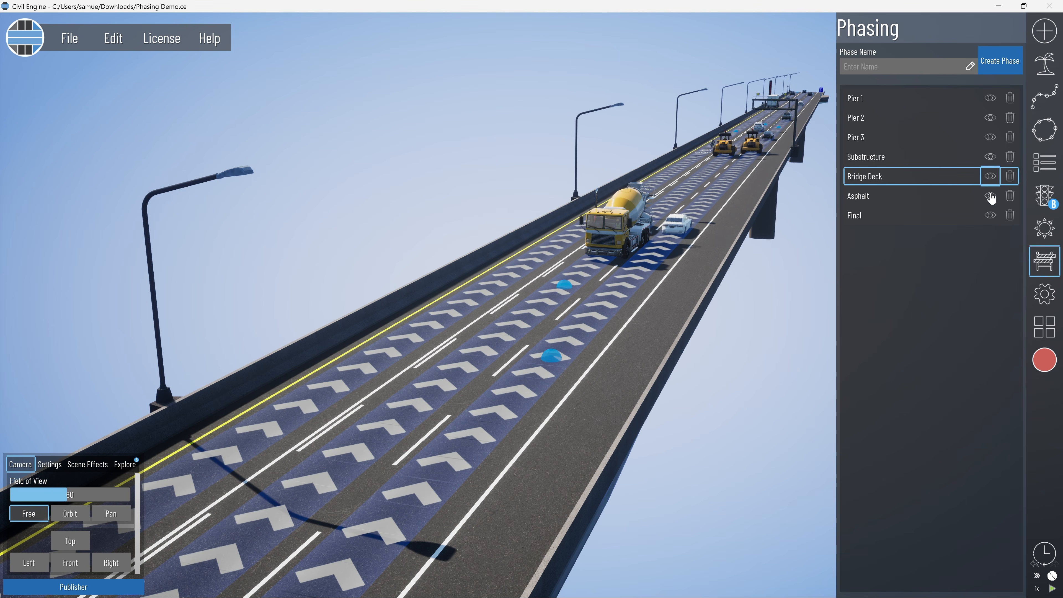
click(992, 195)
click(990, 196)
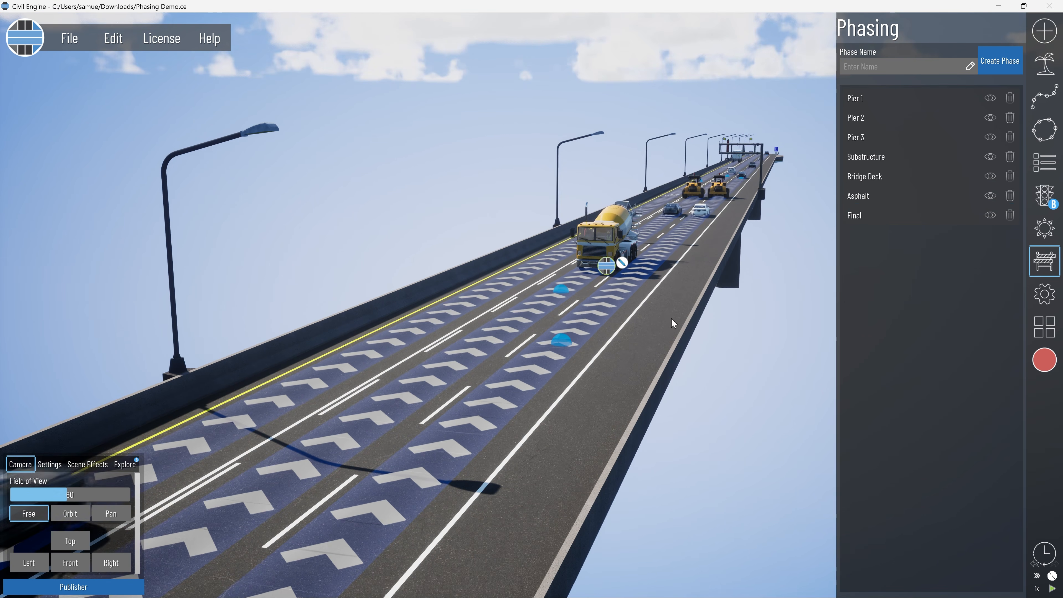
Hide the Asphalt phase and repaint the exposed bridge deck surface with the Concrete 4 texture.
click(991, 196)
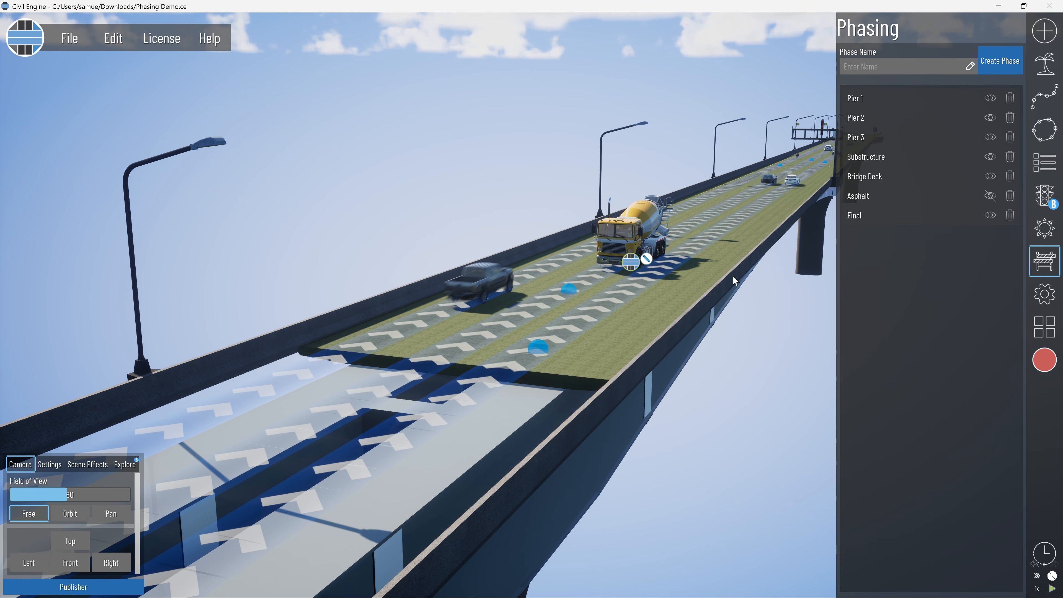
key(w)
mouse_move(730, 292)
right_down()
mouse_move(696, 309)
mouse_move(714, 301)
right_up()
click(1045, 31)
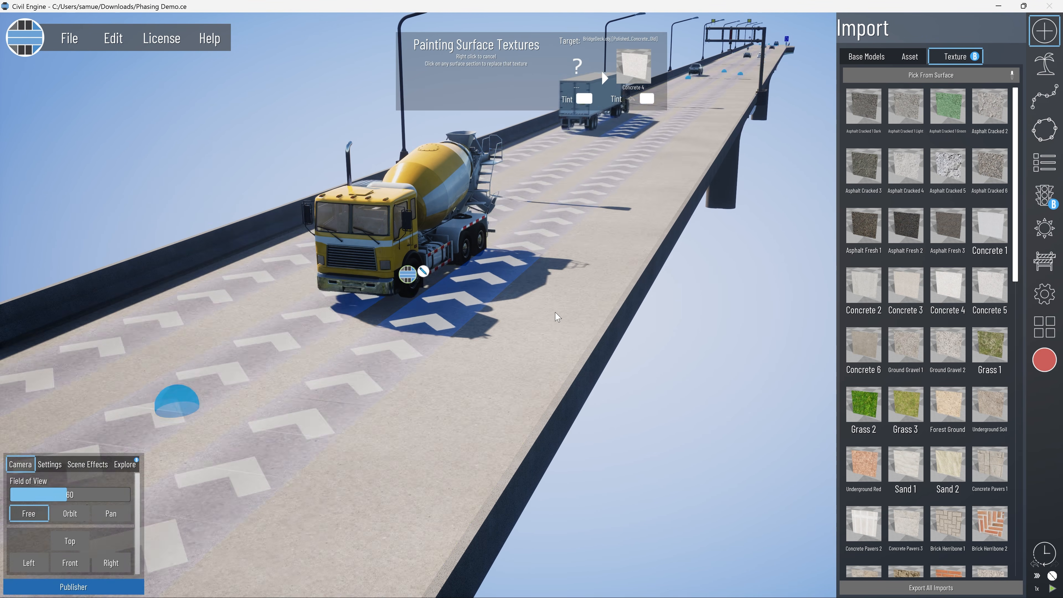
click(1045, 261)
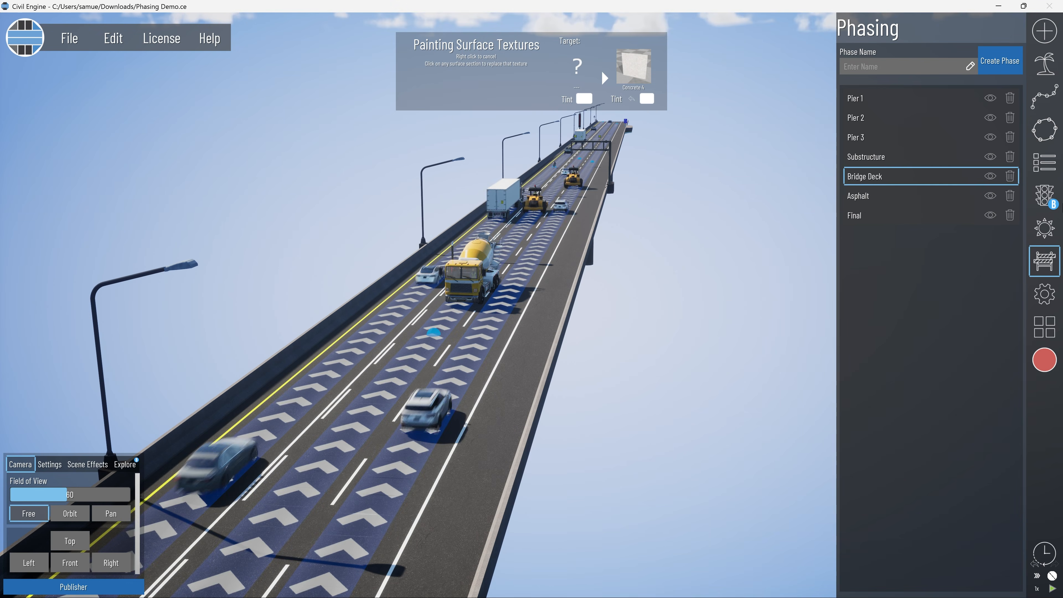
Open the Publisher's 4D Phasing workspace and create a new phasing chart.
click(73, 587)
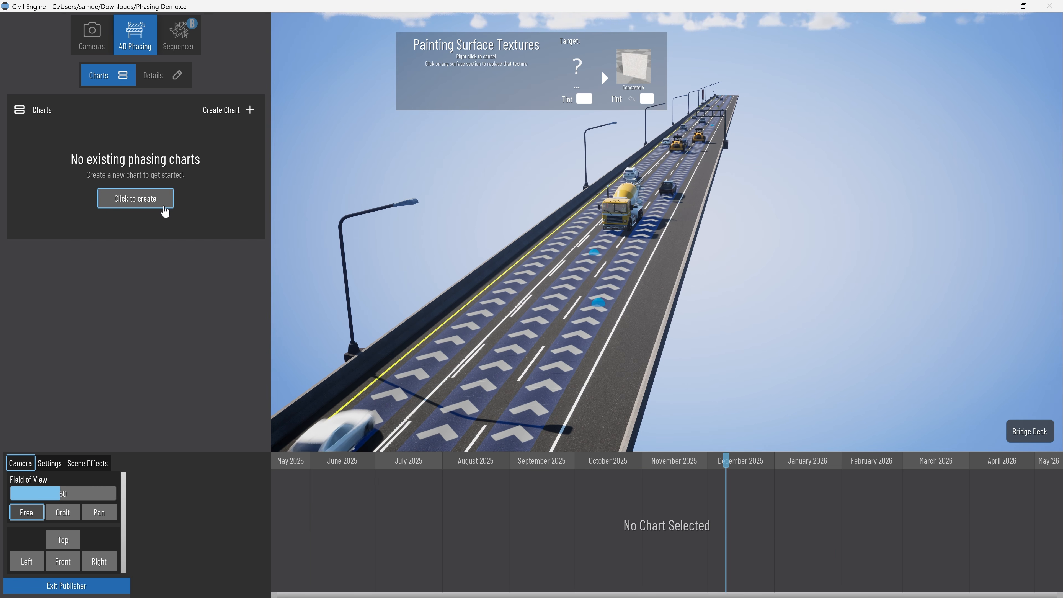
click(165, 209)
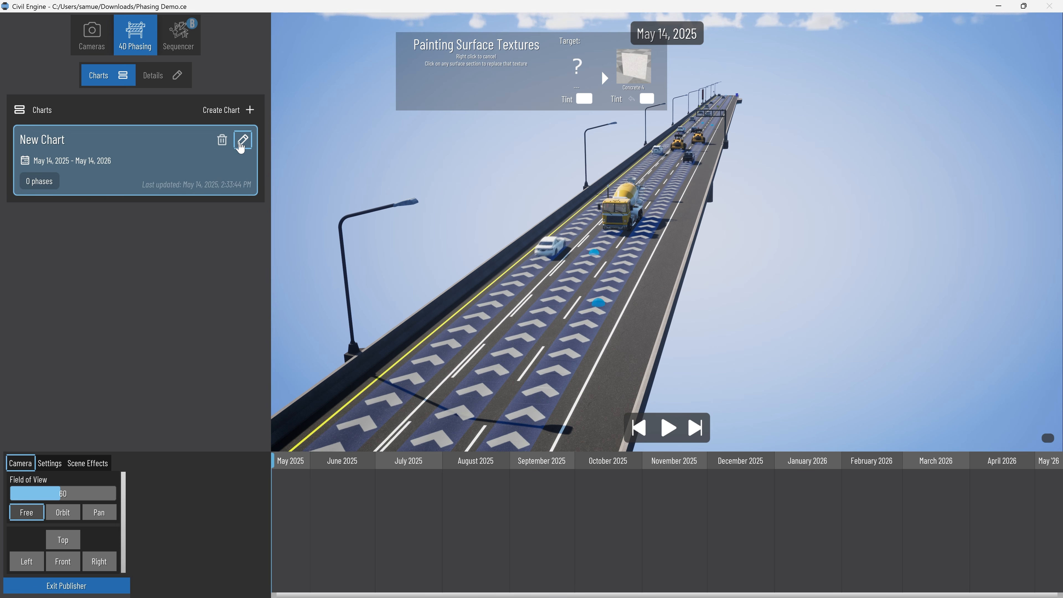
Open the new chart for editing and add all available phases: Pier 1, Pier 2, Pier 3, Substructure, Bridge Deck, Asphalt and Final.
click(242, 140)
scroll(145, 294, down, 1)
scroll(146, 293, up, 1)
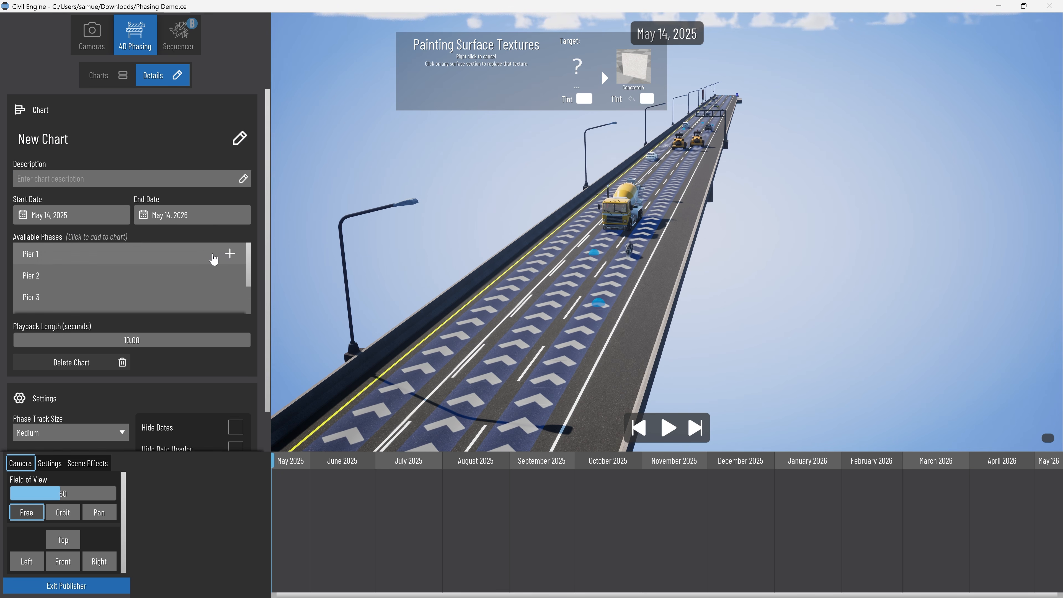
click(222, 254)
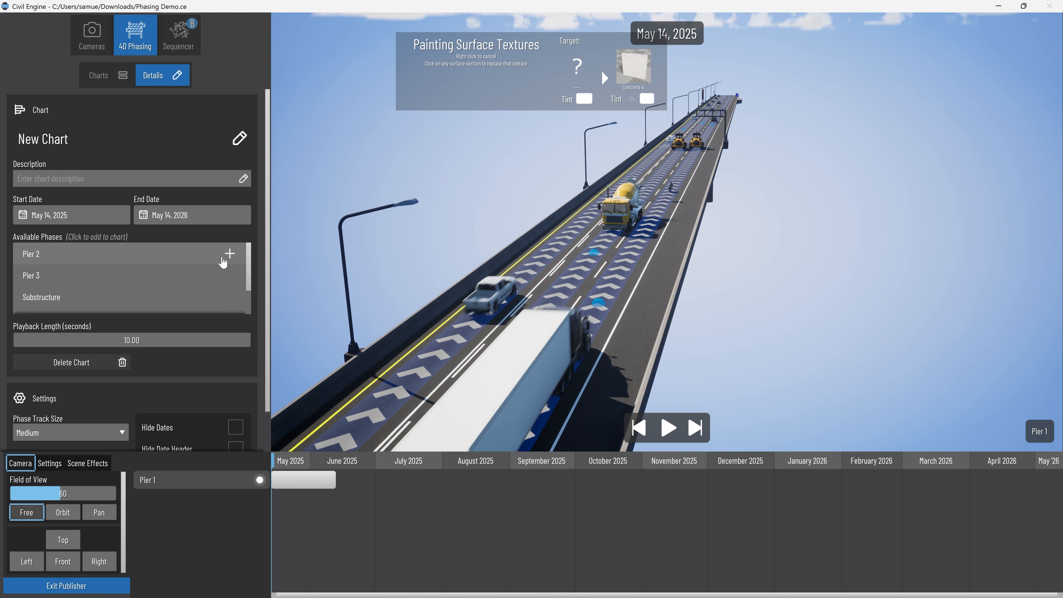
click(222, 254)
click(222, 254)
click(223, 253)
click(223, 254)
click(222, 254)
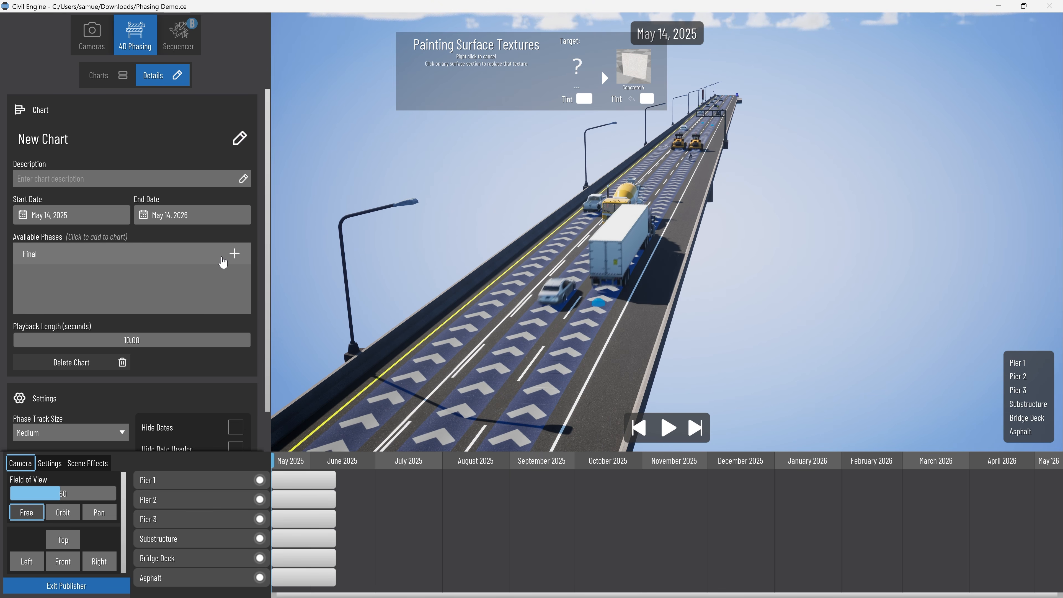
click(222, 254)
Set the chart's phase track size to Small and leave the surface texture painting mode.
scroll(211, 354, down, 1)
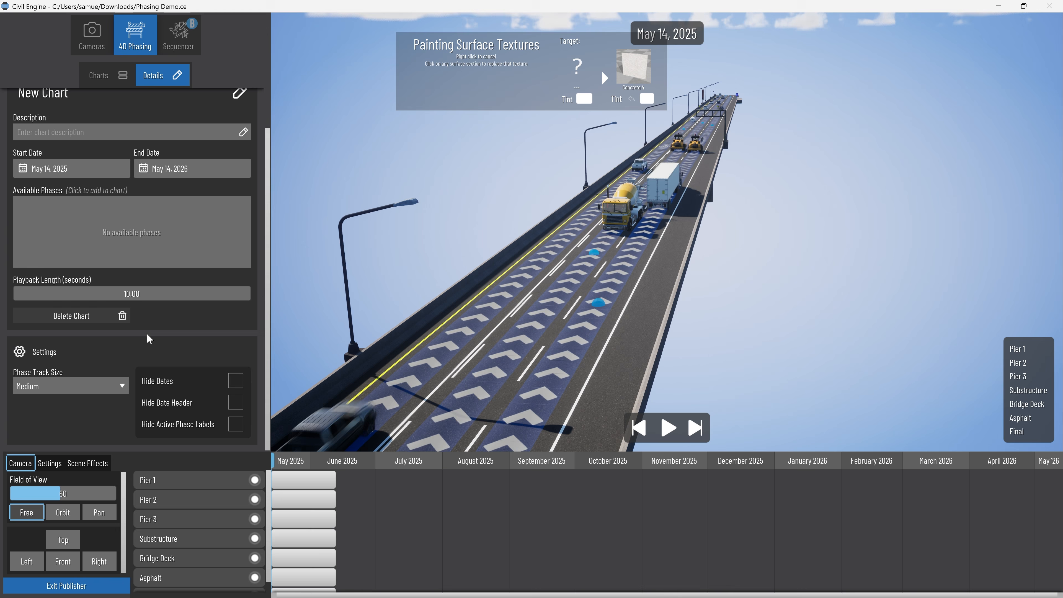
click(94, 386)
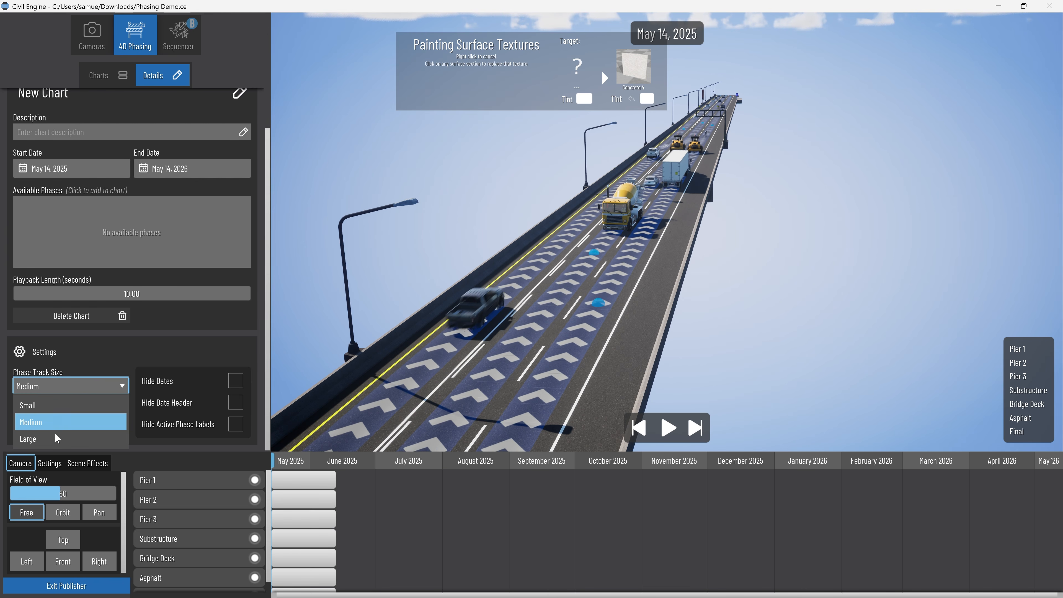
click(63, 405)
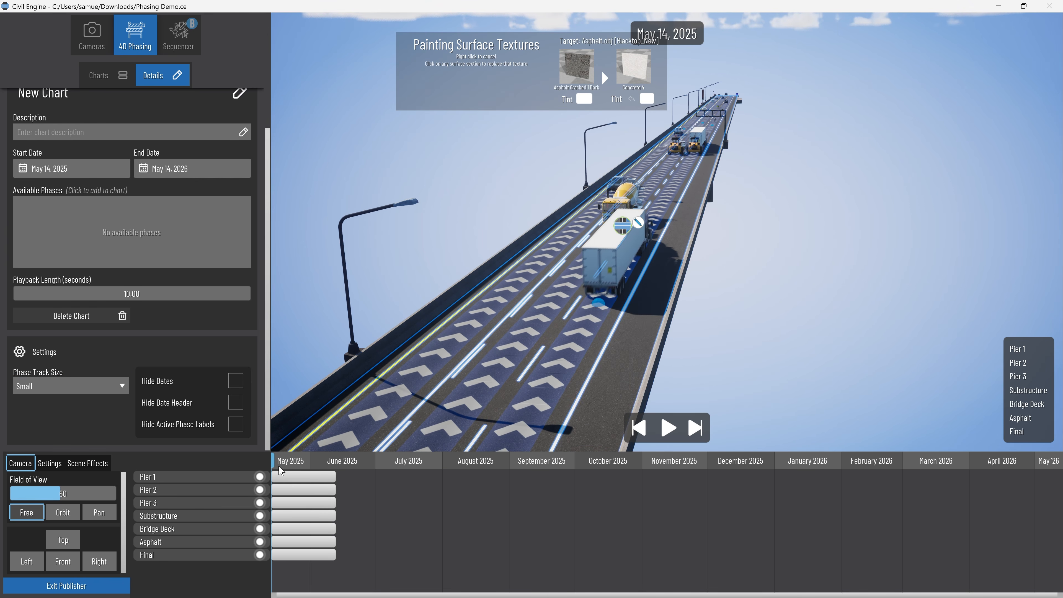
mouse_move(274, 467)
mouse_down()
mouse_move(350, 468)
mouse_move(274, 467)
mouse_up()
right_click(567, 307)
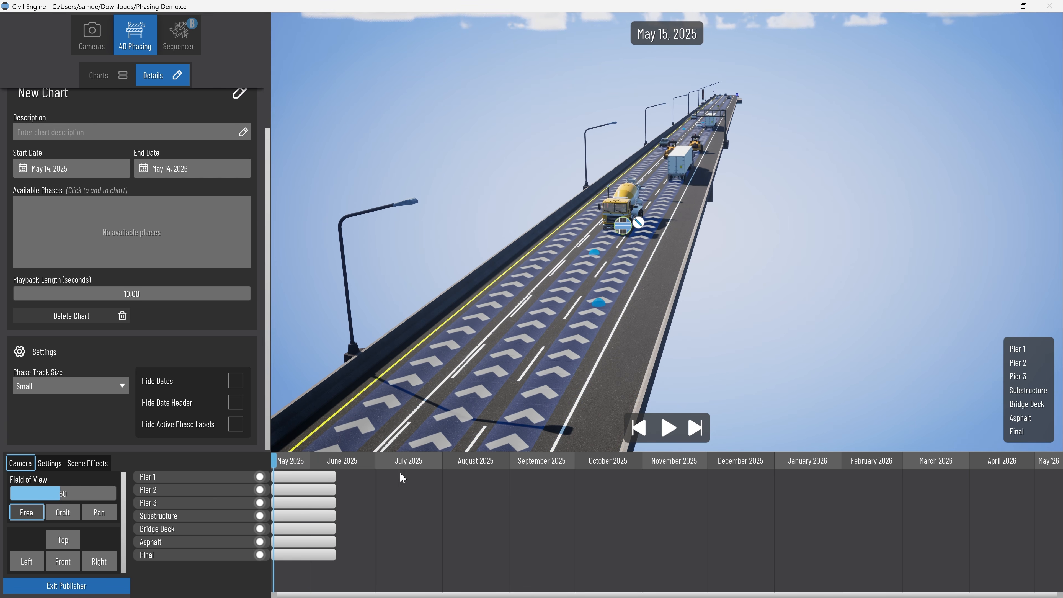
Extend the three pier phases to the chart's end, starting Pier 1 on May 14, Pier 2 on June 4 and Pier 3 on June 21, 2025.
drag(332, 478, 1060, 482)
drag(306, 494, 1060, 491)
drag(310, 504, 1058, 508)
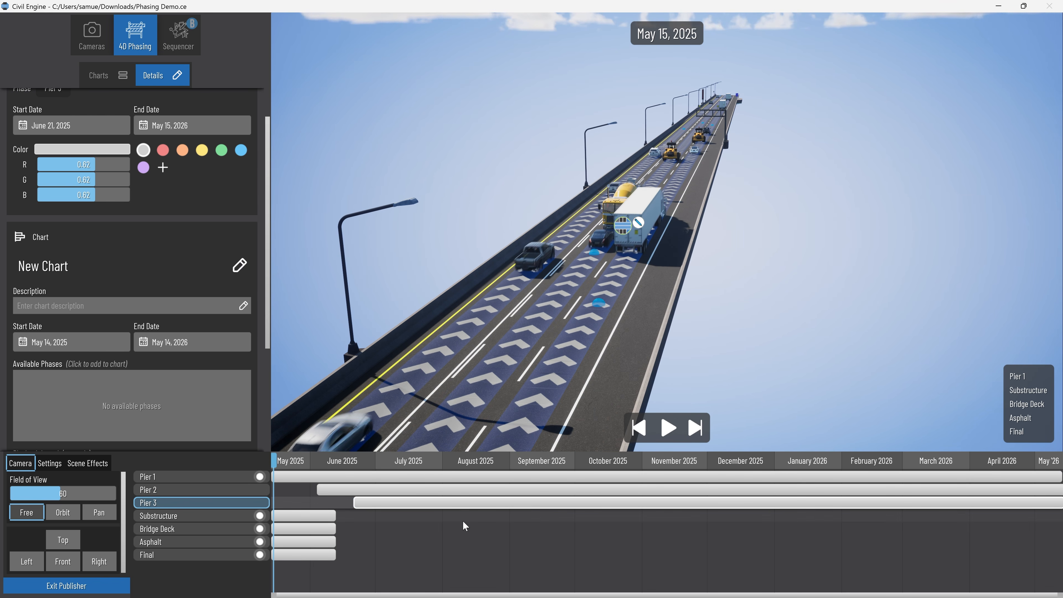
click(1058, 476)
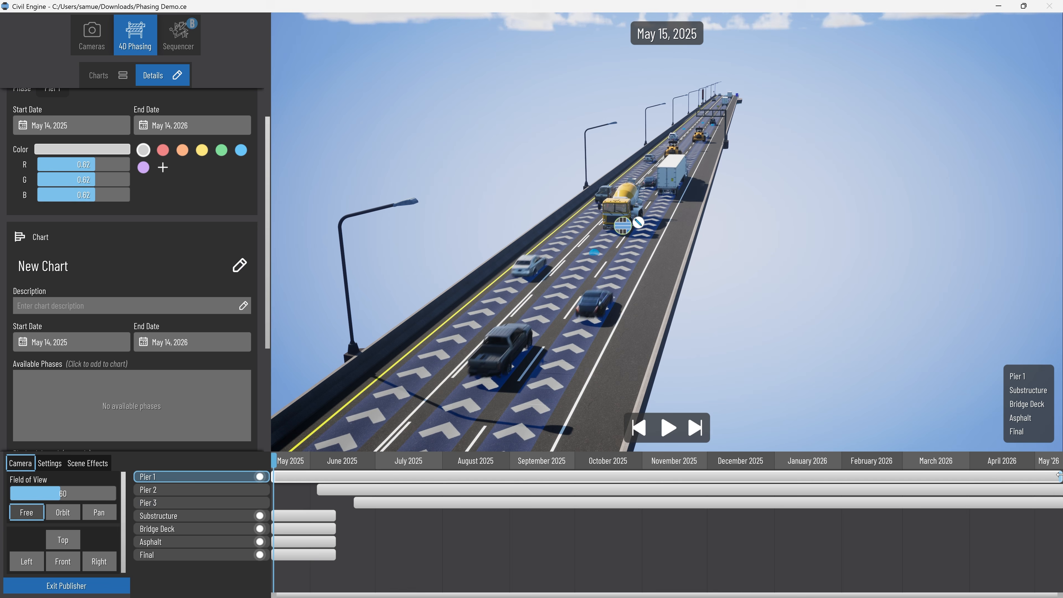
Extend Substructure from late August 2025 and Bridge Deck from November 15, 2025 to the chart's end, and start Pier 3 on June 30, 2025.
drag(315, 520, 1058, 518)
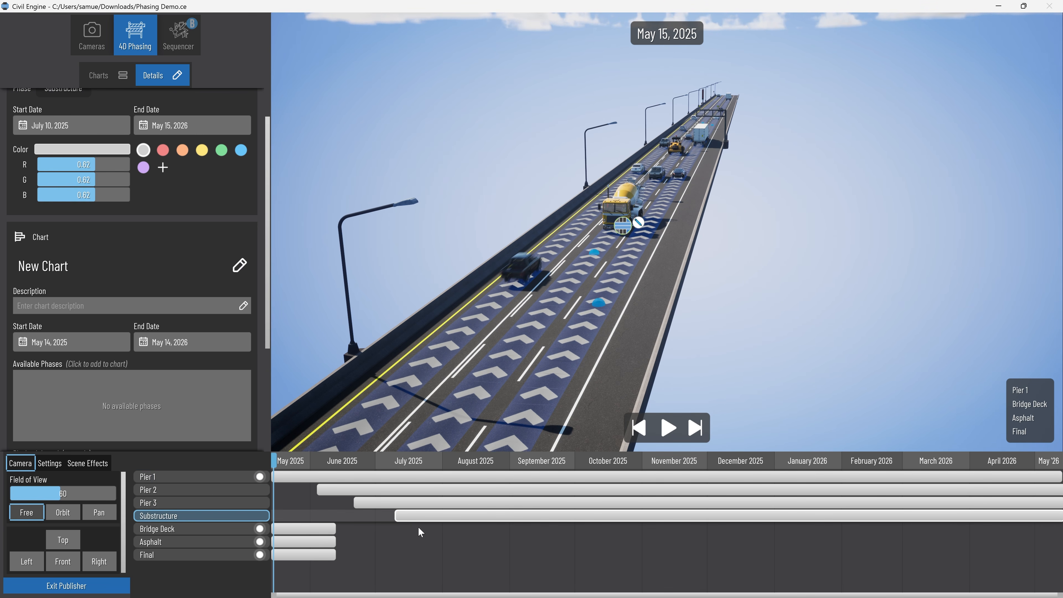
drag(320, 529, 565, 530)
drag(580, 530, 1059, 529)
drag(397, 517, 428, 517)
drag(355, 503, 374, 503)
drag(429, 516, 674, 530)
Extend Asphalt from January 23, 2026 and Final from March 19, 2026 to the chart's end, and return the playhead to May 14, 2025.
drag(303, 543, 853, 543)
drag(884, 542, 1059, 543)
drag(303, 555, 973, 555)
drag(1005, 555, 1059, 555)
drag(276, 462, 271, 462)
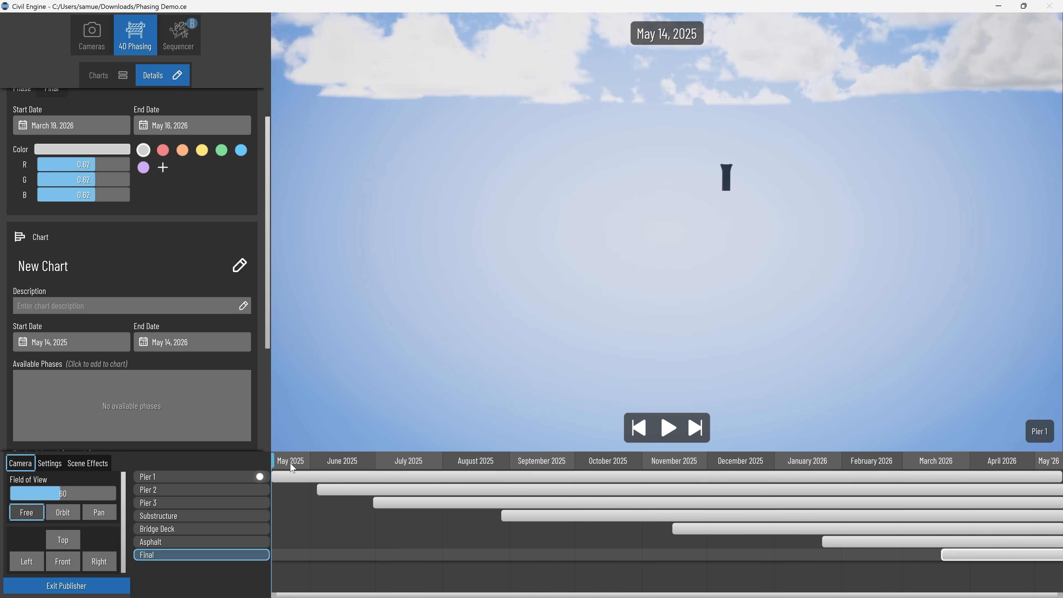
Color the phases Pier 2 red, Pier 3 orange, Substructure yellow, Bridge Deck green, Asphalt blue and Final purple.
click(356, 497)
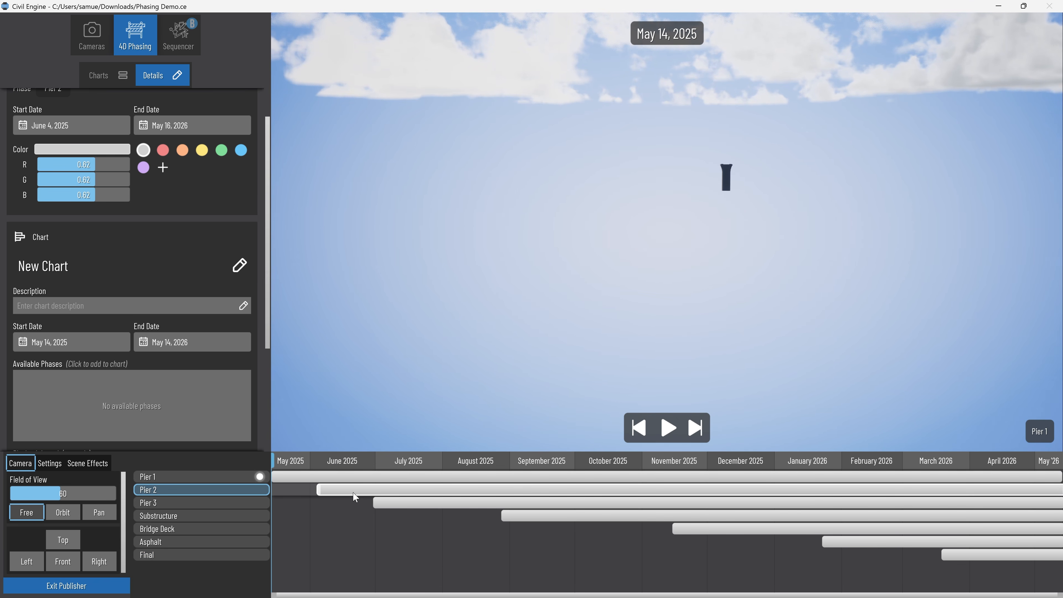
click(163, 151)
click(412, 505)
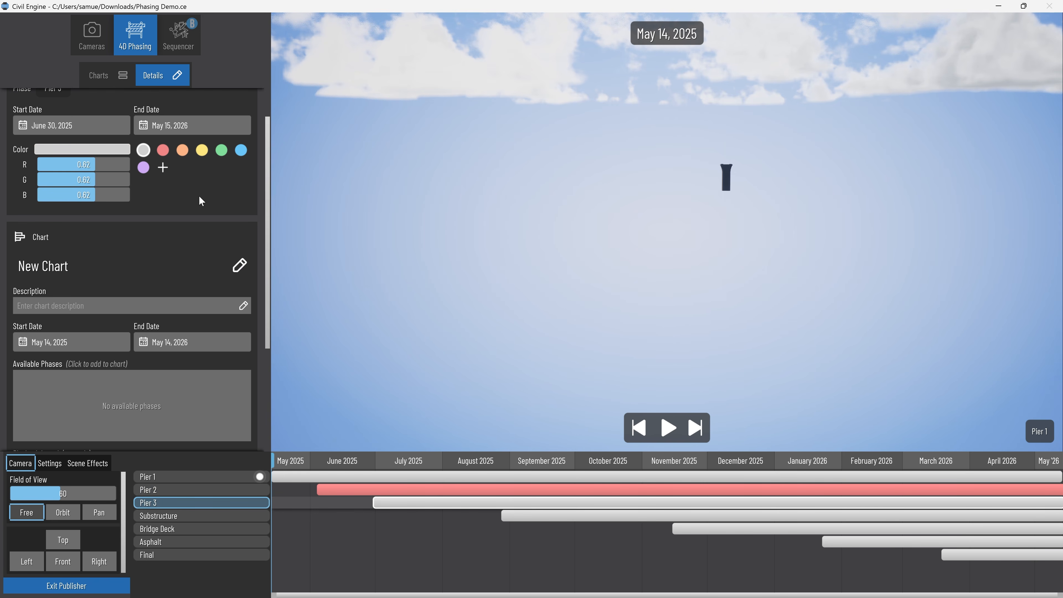
click(183, 150)
click(516, 518)
click(202, 150)
click(695, 530)
click(222, 150)
click(842, 543)
click(242, 150)
Preview the chart's playback, scrub to December 31, 2025 and inspect the concrete bridge deck stage up close.
right_drag(637, 351, 631, 349)
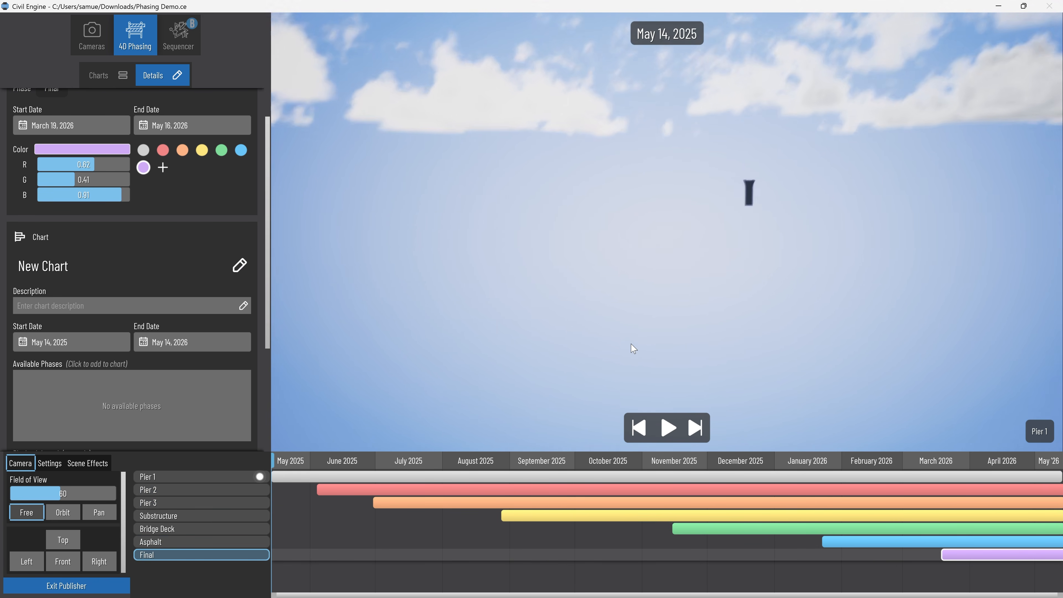
click(661, 428)
click(667, 427)
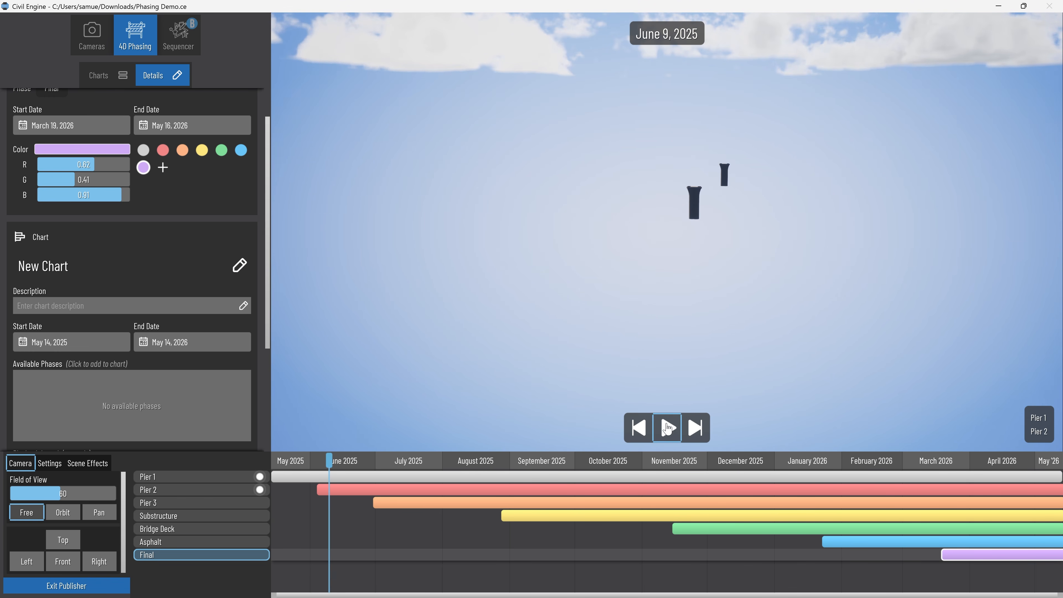
drag(332, 466, 773, 465)
scroll(717, 366, up, 2)
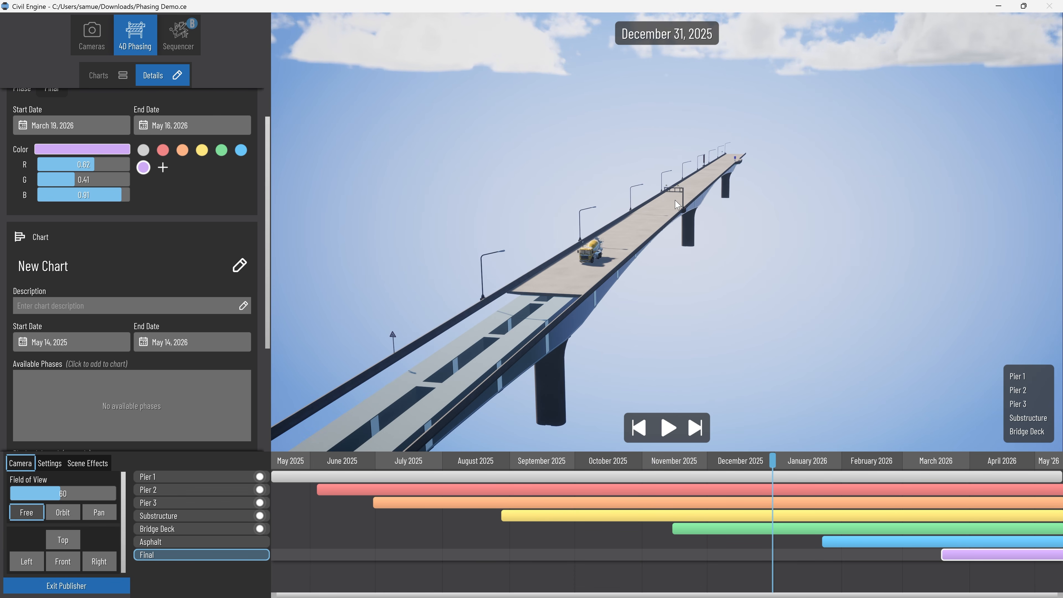
scroll(677, 204, up, 4)
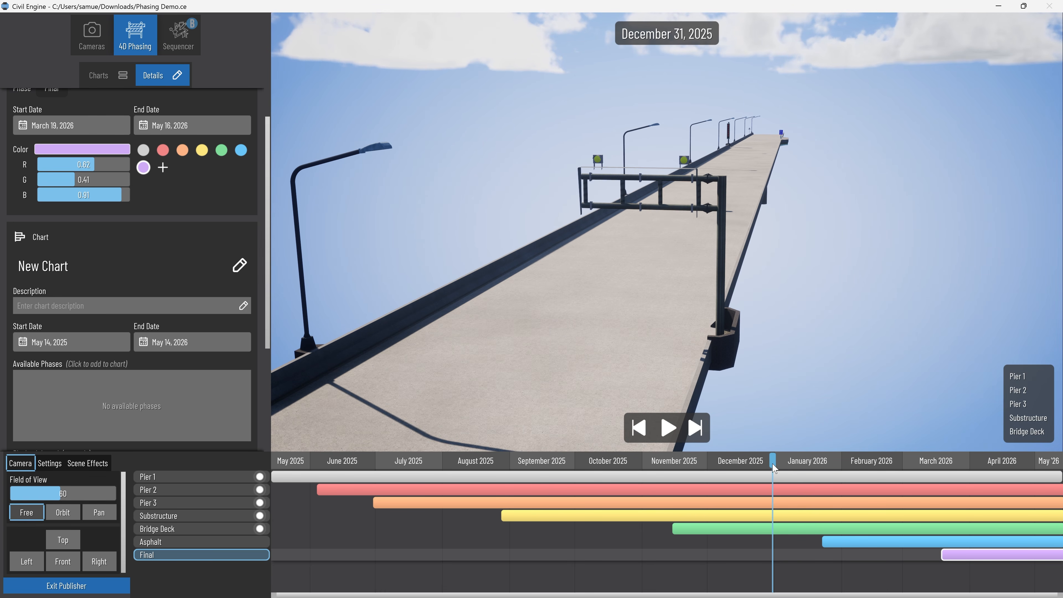
Scrub the timeline to February 5, 2026 and inspect the asphalt stage with its construction vehicles.
drag(773, 467, 851, 465)
scroll(573, 353, down, 3)
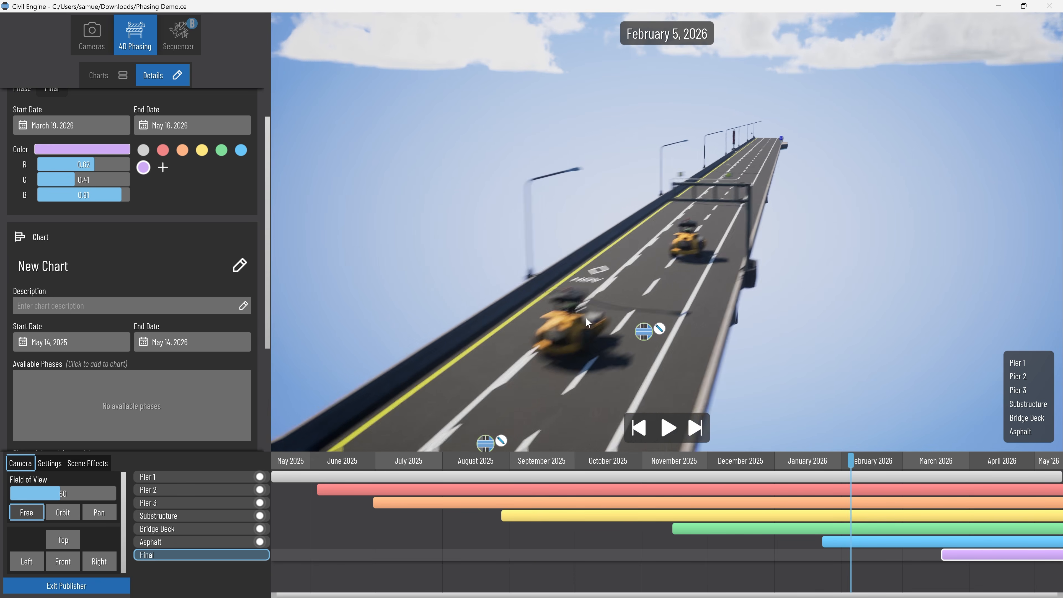
scroll(600, 214, down, 4)
middle_drag(612, 202, 642, 244)
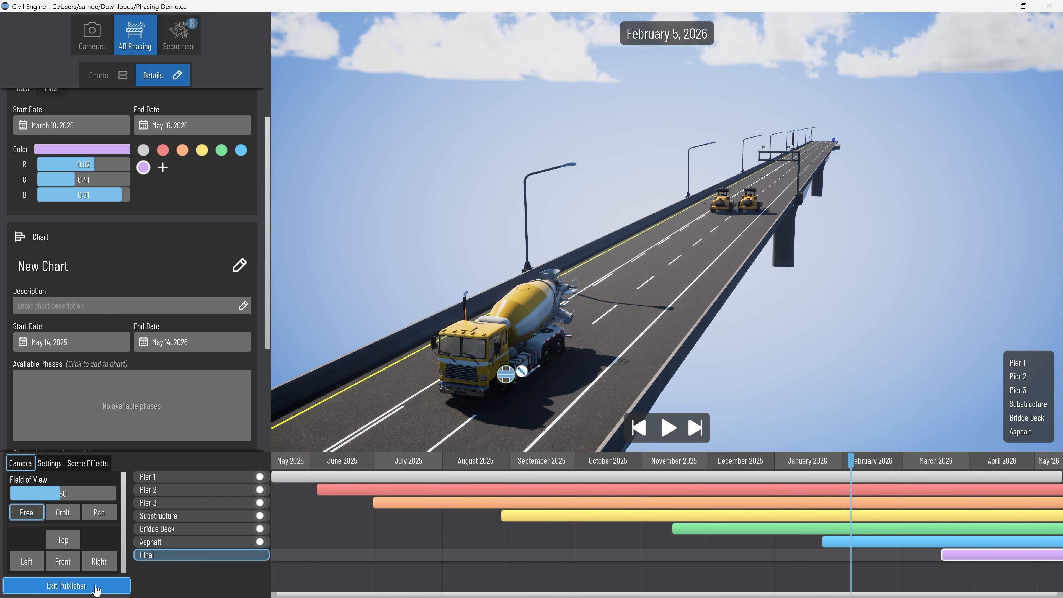
Leave the Publisher and review the phases assigned to the Substructuresmall, Asphalt, BridgeDeck and BridgeSigns base models.
click(96, 587)
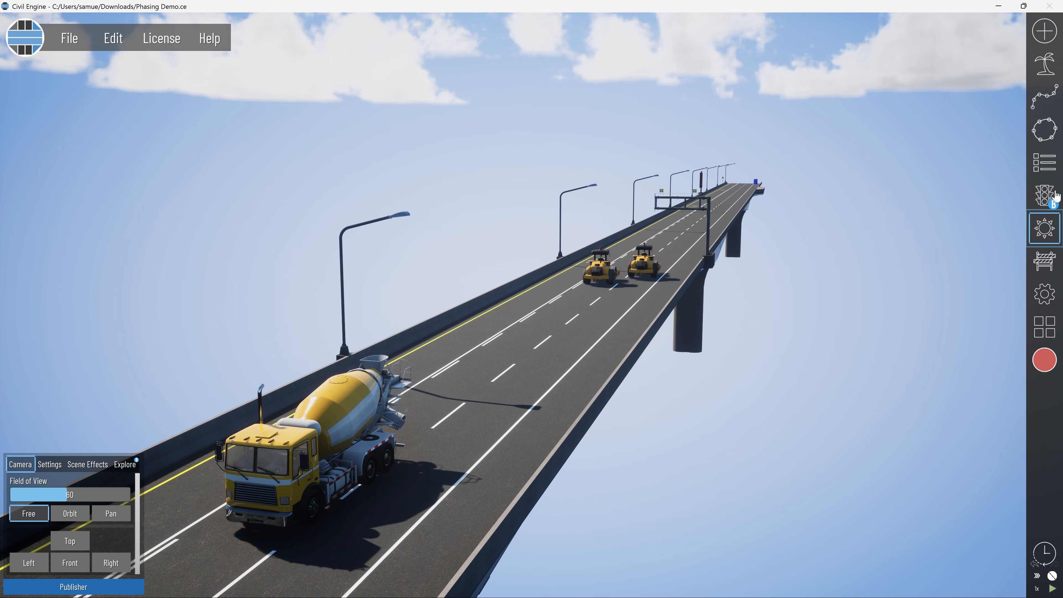
click(1044, 162)
click(969, 59)
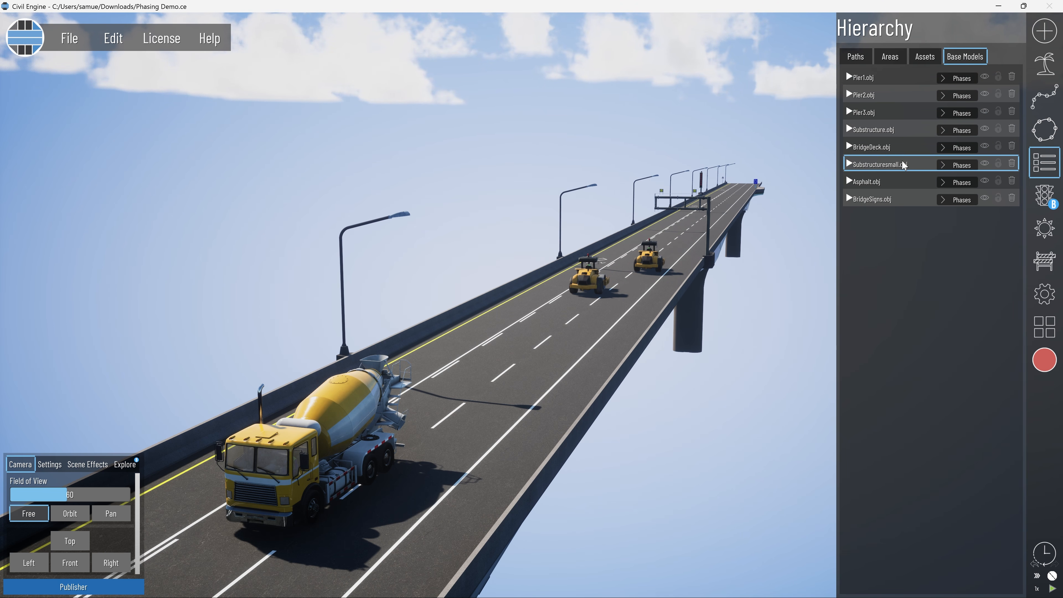
click(947, 165)
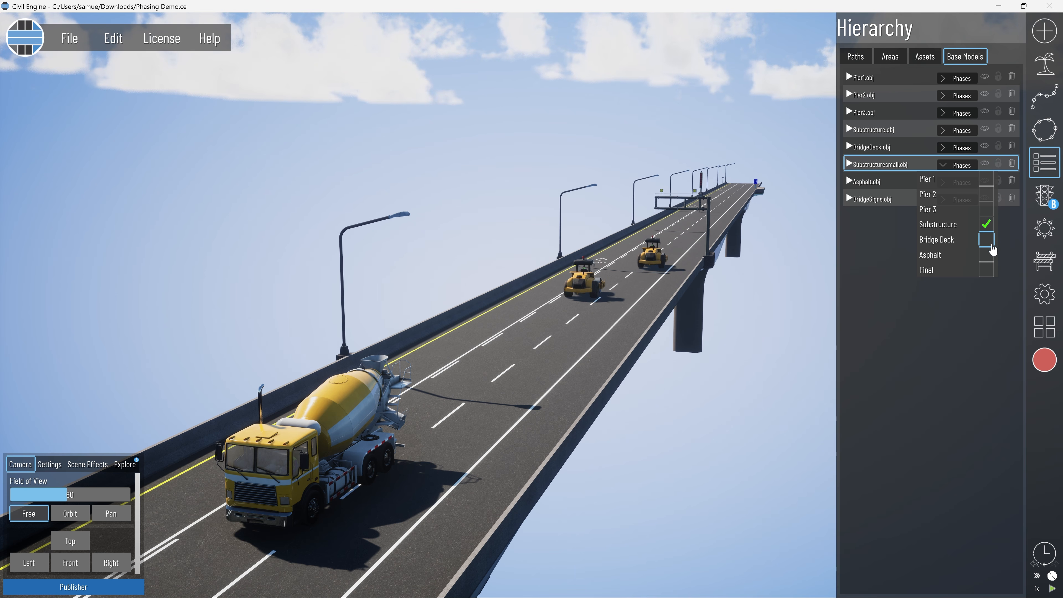
click(966, 168)
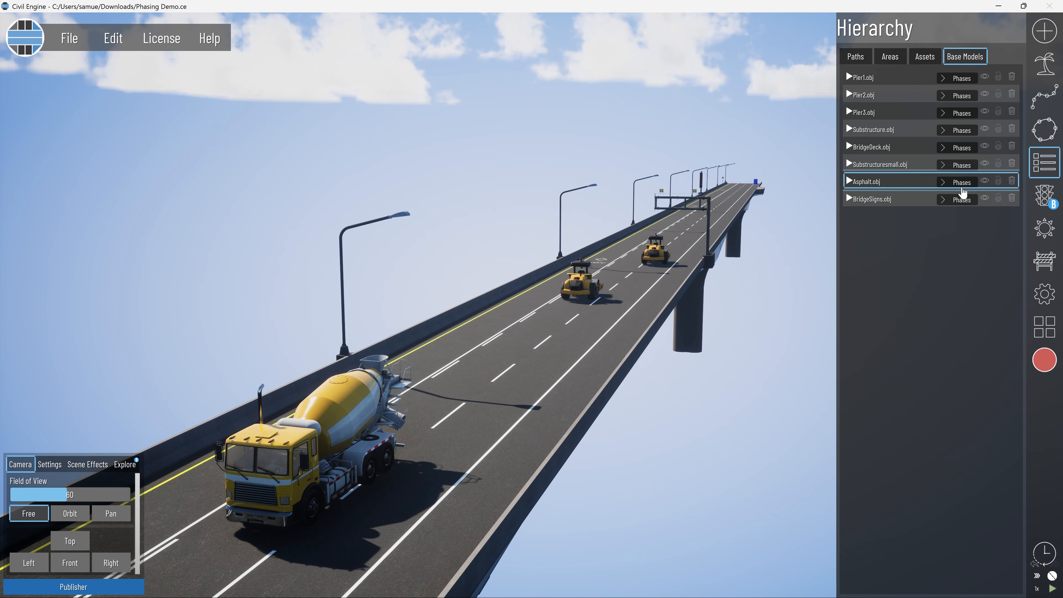
click(957, 185)
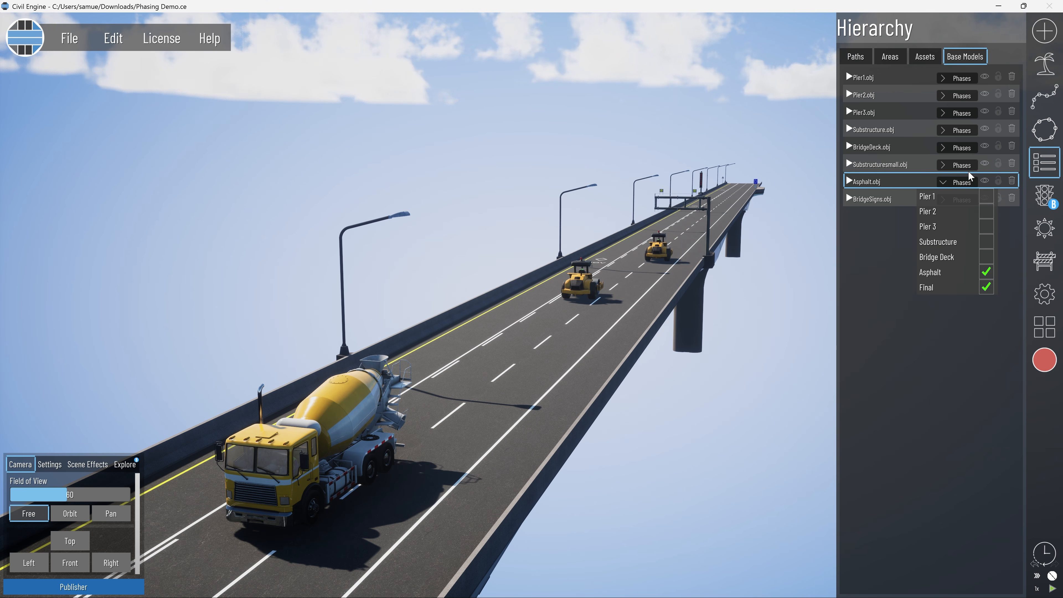
click(959, 149)
click(959, 149)
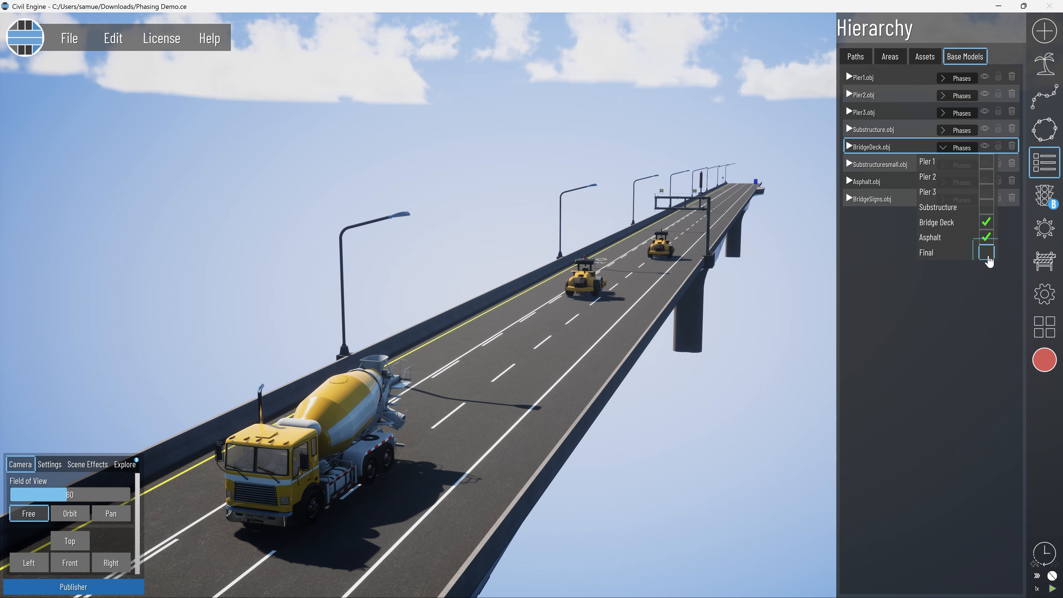
click(963, 150)
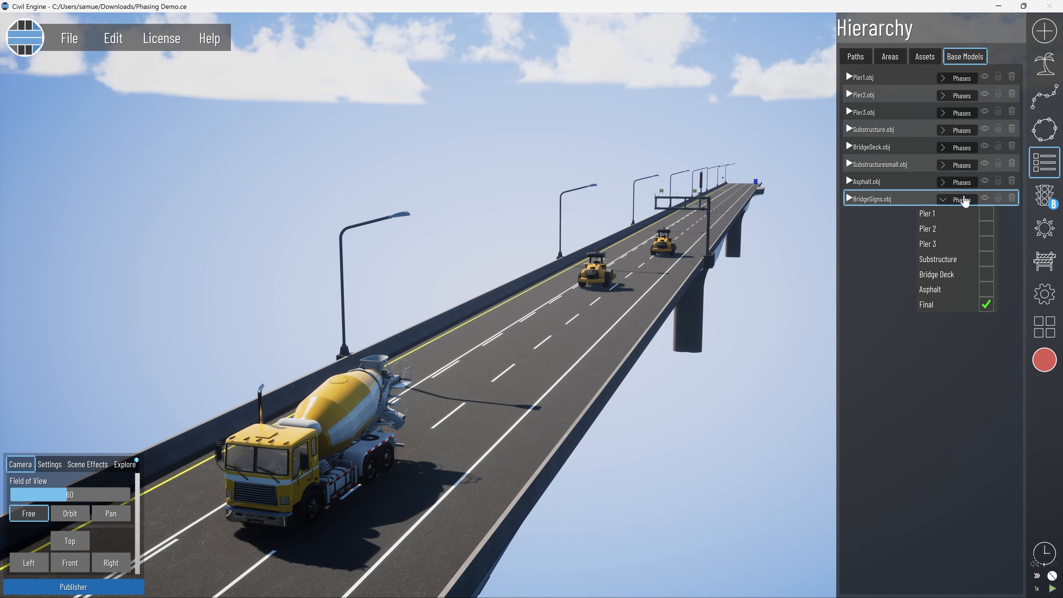
Return to the Publisher and end the Bridge Deck phase on January 25, 2026 and the Asphalt phase on March 20, 2026.
click(74, 587)
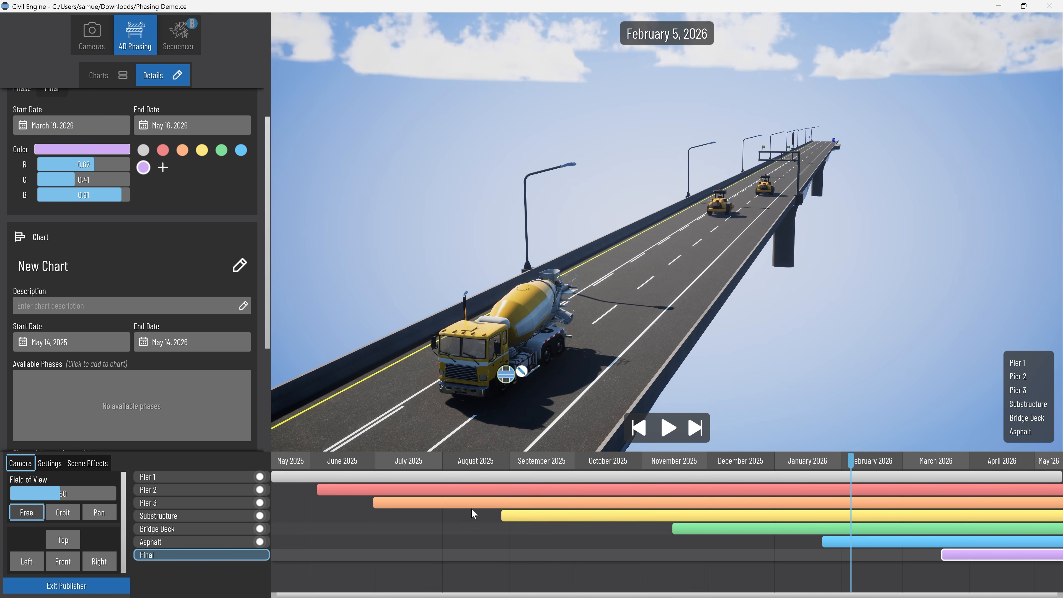
click(887, 543)
click(851, 530)
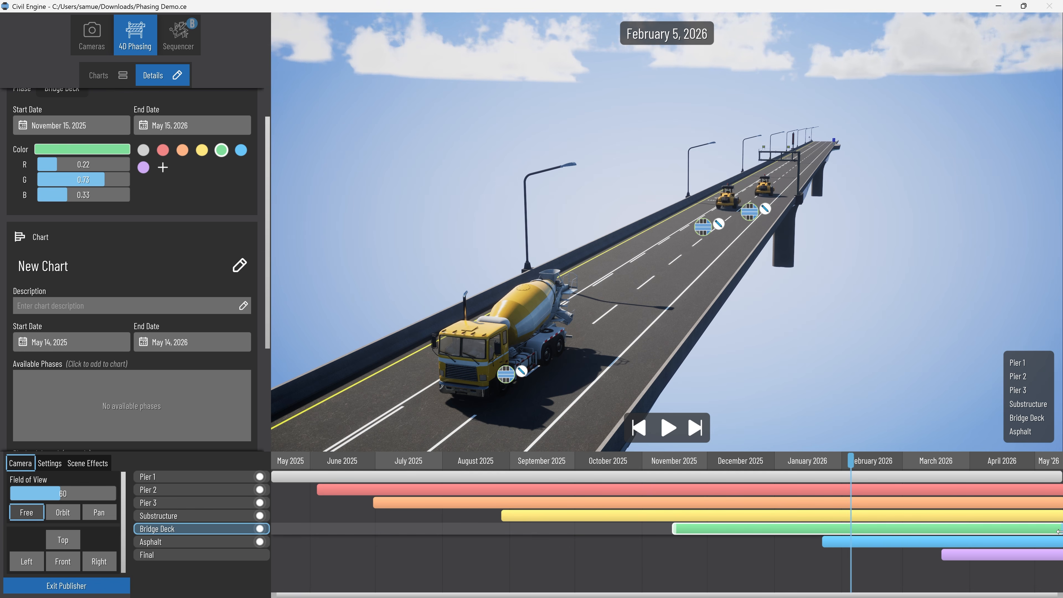
drag(1059, 532, 827, 543)
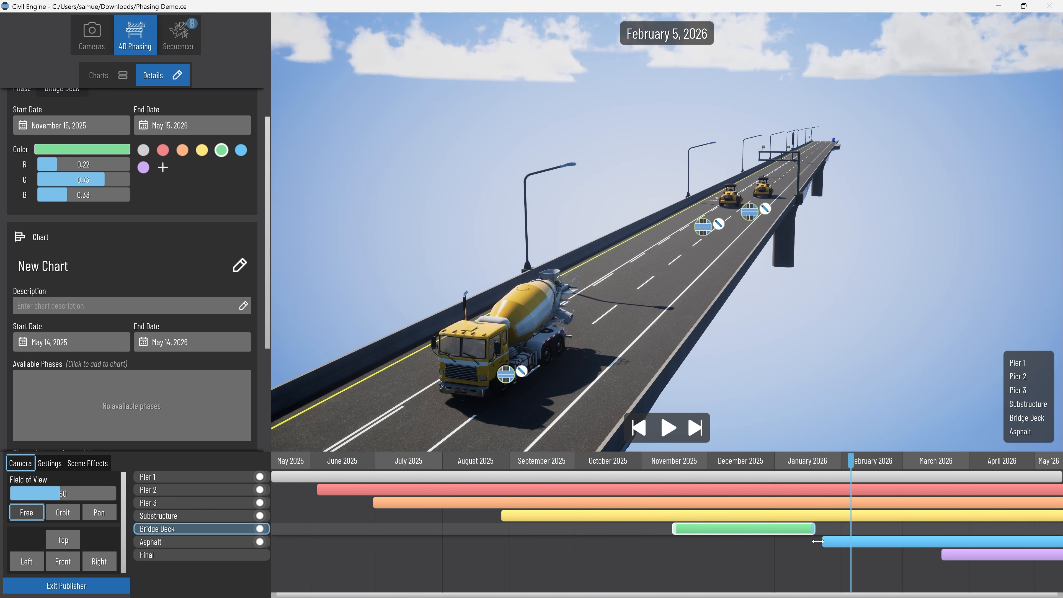
drag(836, 534, 826, 535)
click(863, 542)
drag(1060, 541, 943, 543)
Scrub the timeline back to June 9, 2025 and frame the piers with a field of view of 30.
drag(851, 461, 910, 477)
click(639, 428)
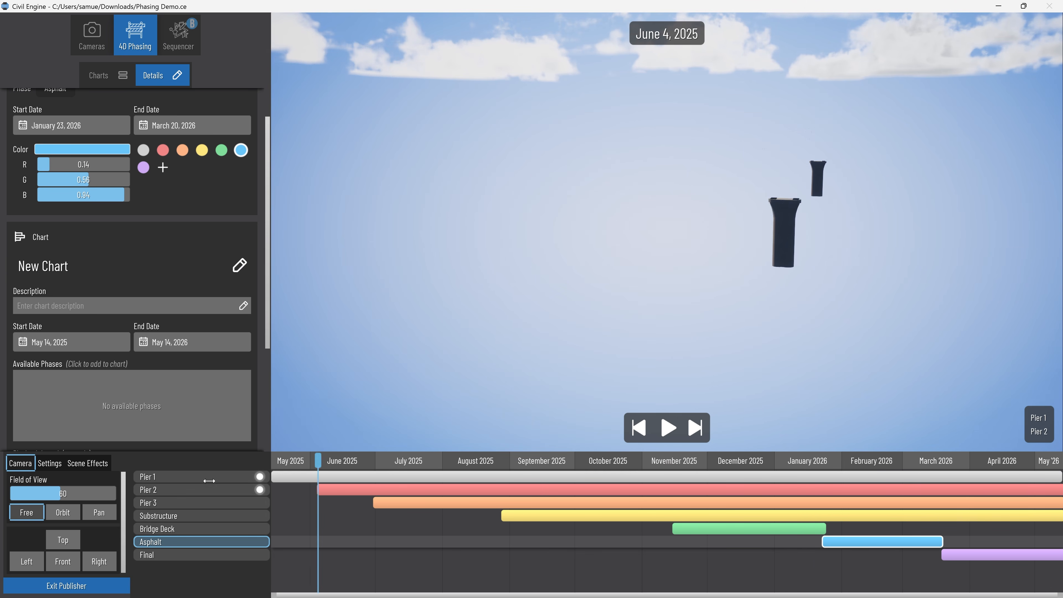
right_drag(676, 308, 476, 384)
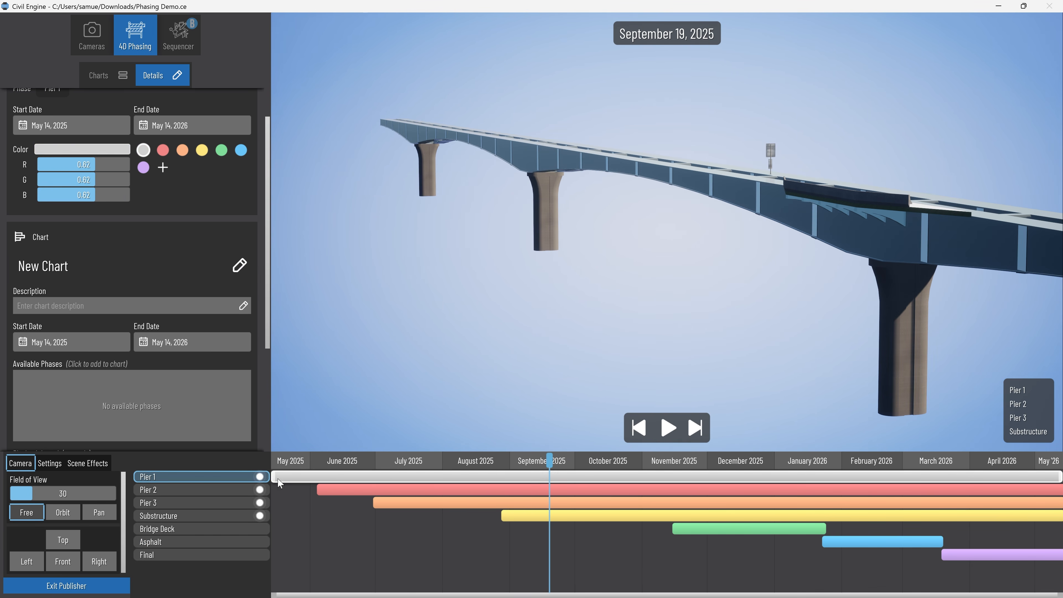
Delay the three pier starts, move Bridge Deck and Asphalt earlier, start Final on February 1, 2026, and play the chart.
click(508, 490)
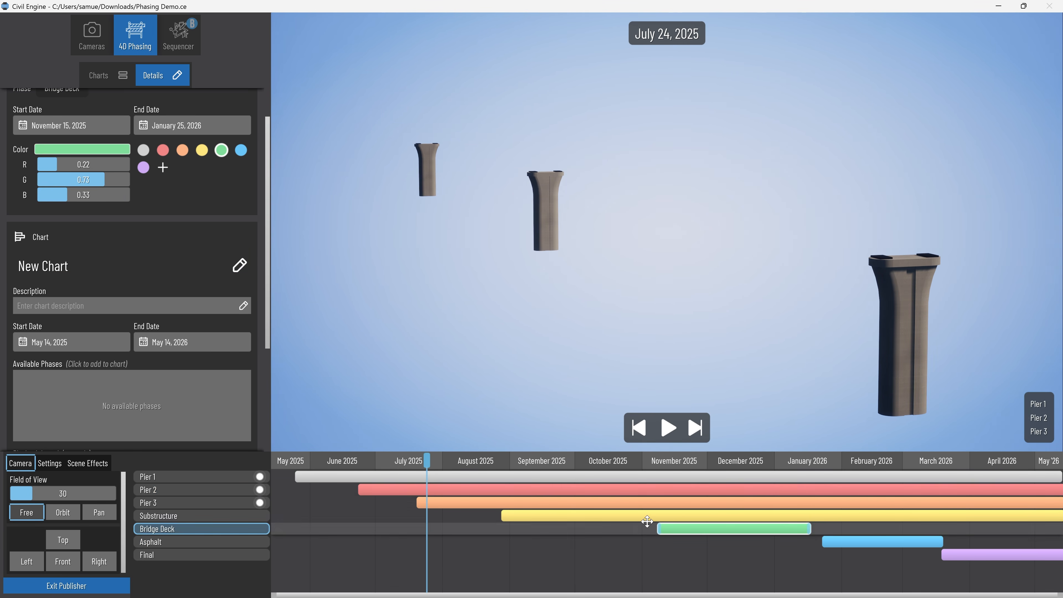
click(758, 529)
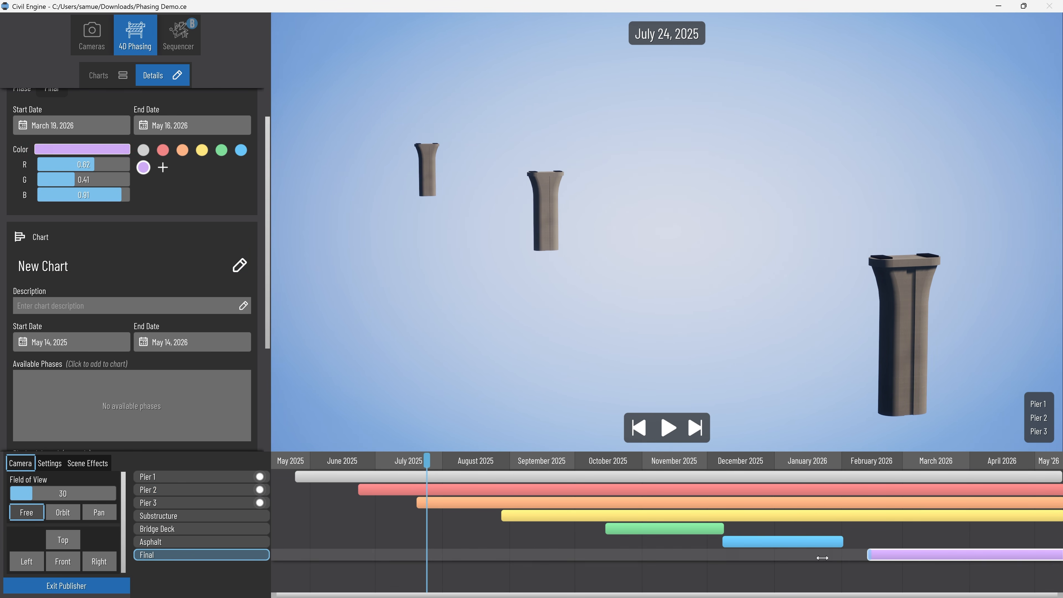
key(space)
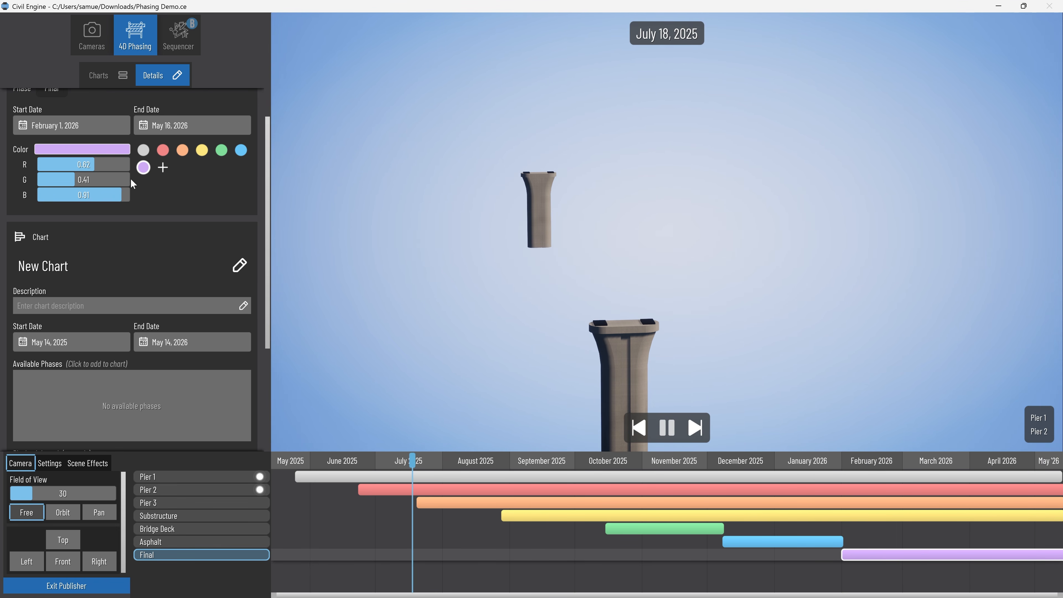
Frame the piers from two side viewpoints and add both views as keyframes of Video Set A.
click(92, 45)
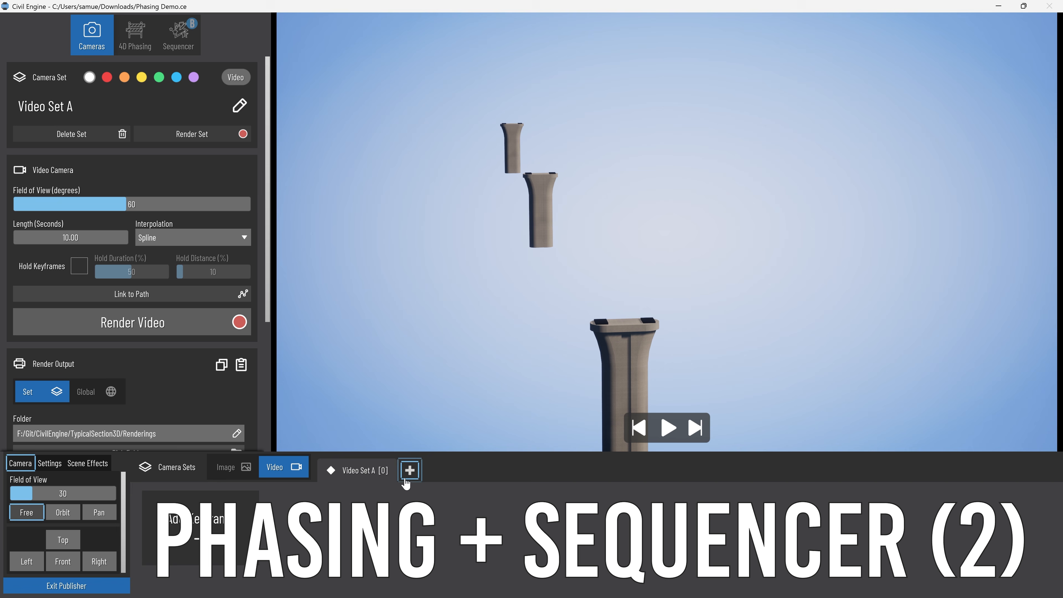
middle_drag(395, 277, 669, 277)
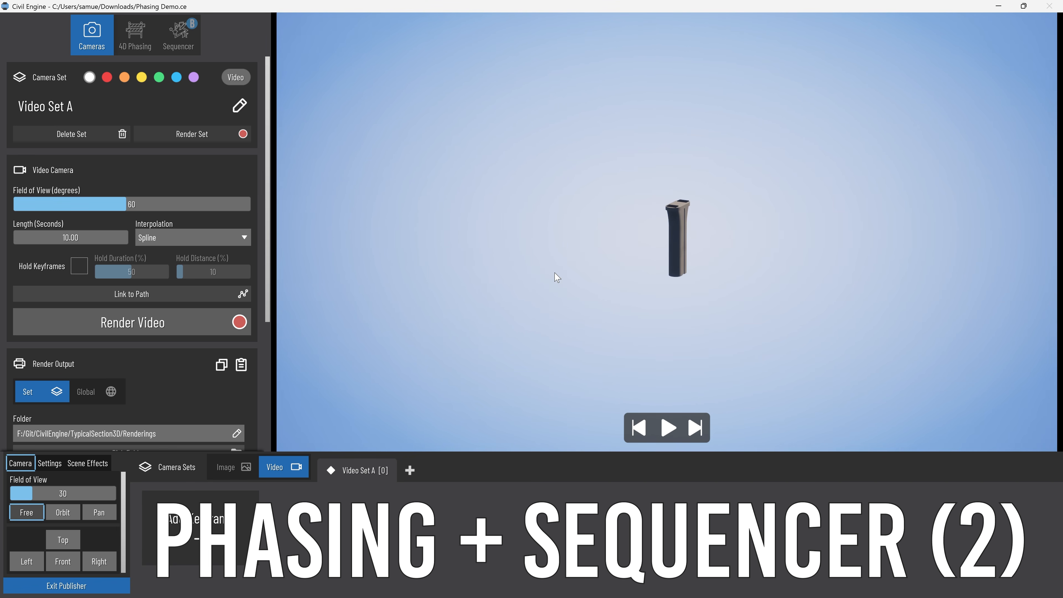
middle_drag(557, 277, 984, 306)
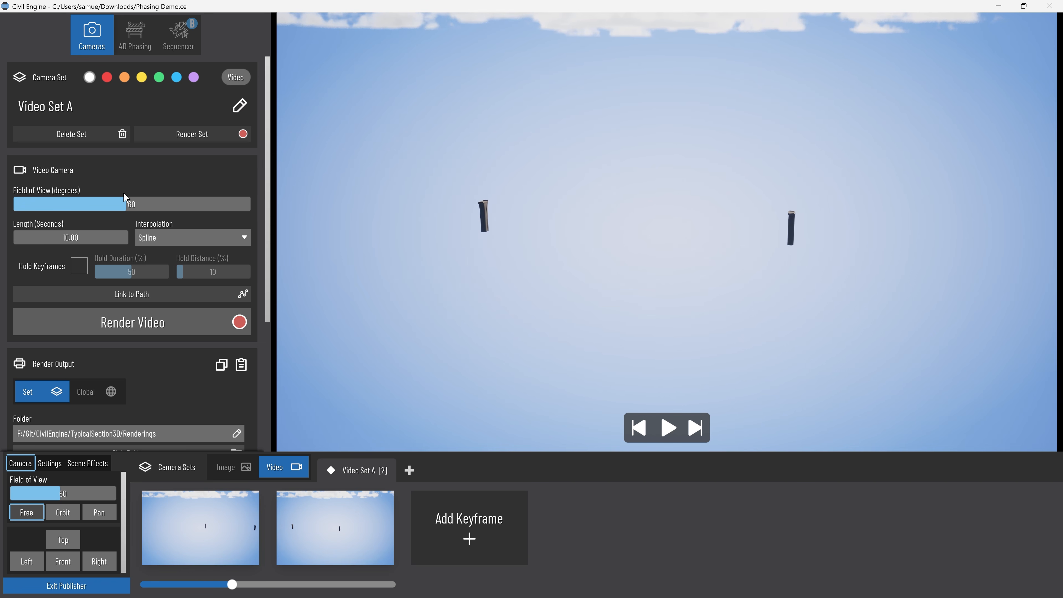
Set the Video Set A camera's field of view to 30 degrees, and adjust it to 40 degrees.
text(0)
key(Return)
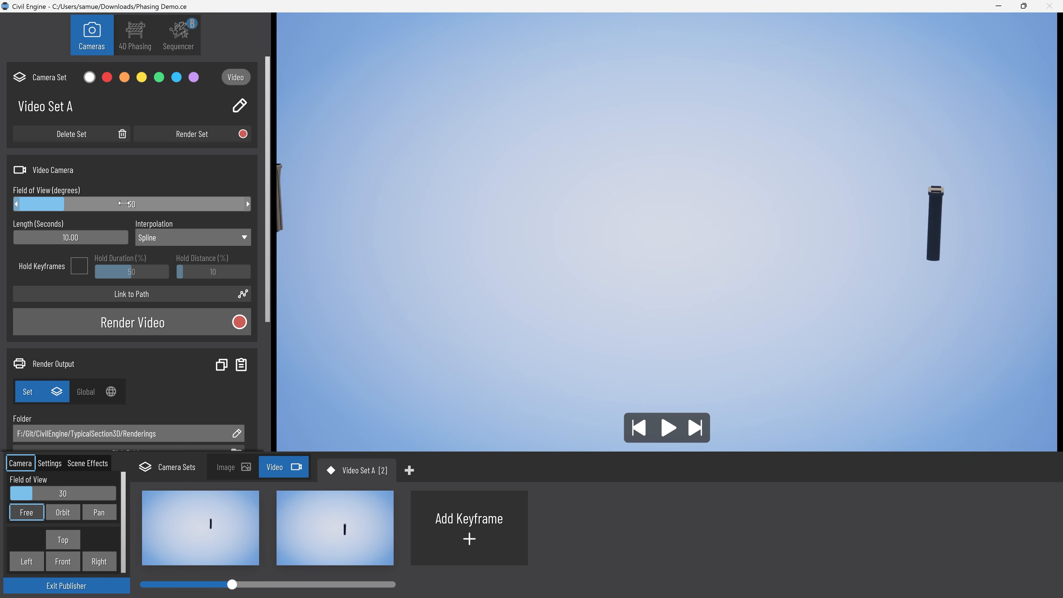
click(122, 204)
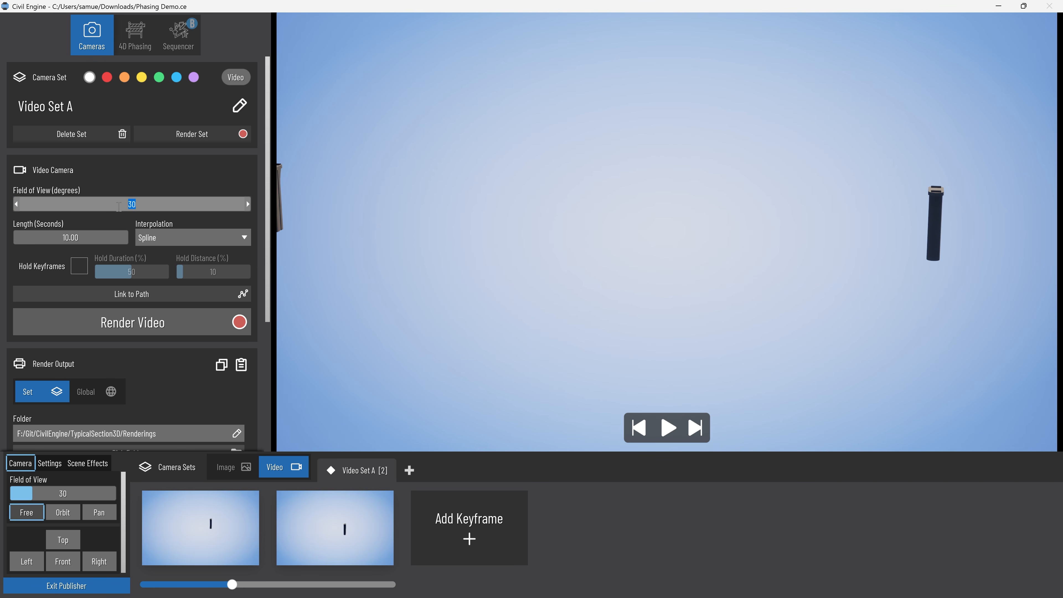
text(40)
key(Return)
Add Video Set A and the phasing chart New Chart to the Sequencer timeline, and preview the playback.
click(191, 45)
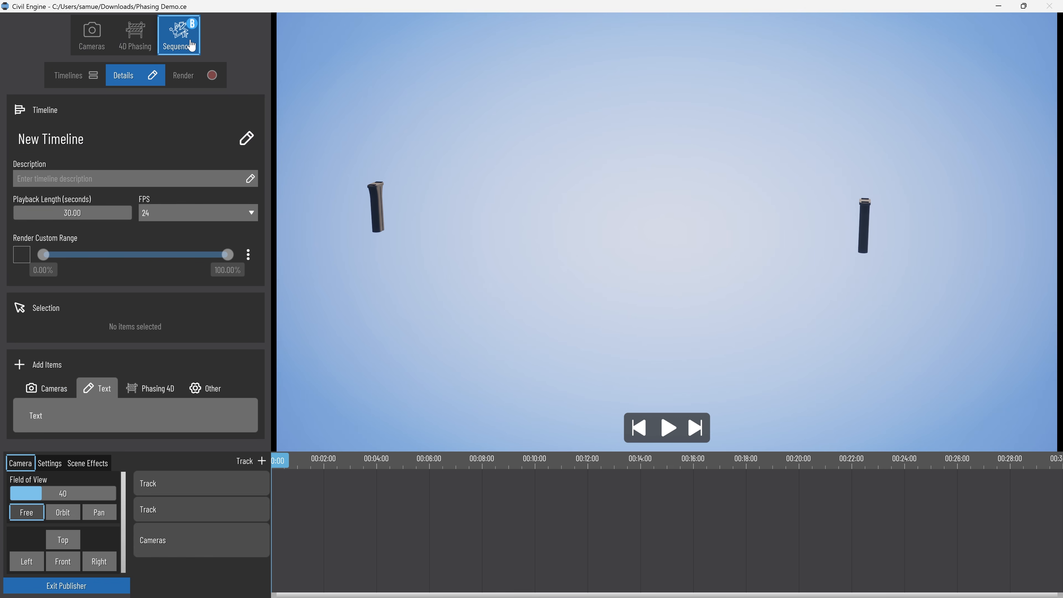
mouse_move(180, 423)
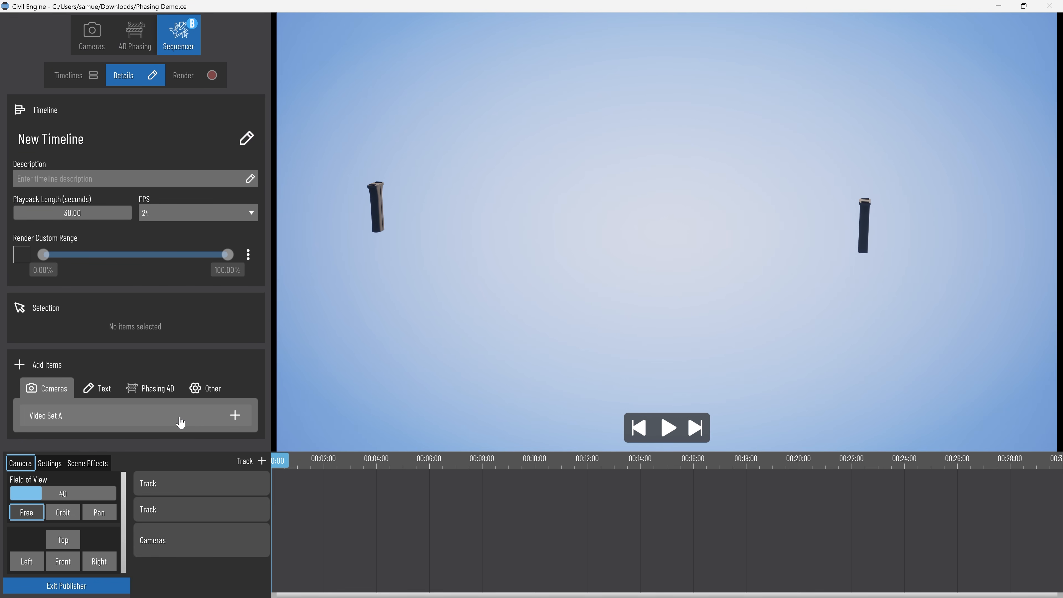
click(235, 416)
click(154, 388)
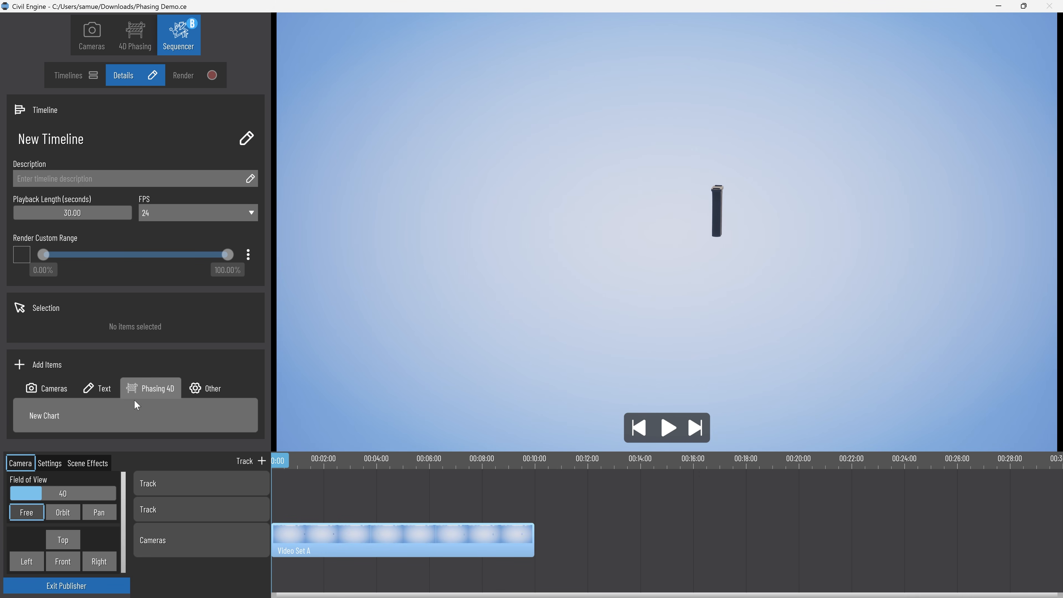
click(241, 415)
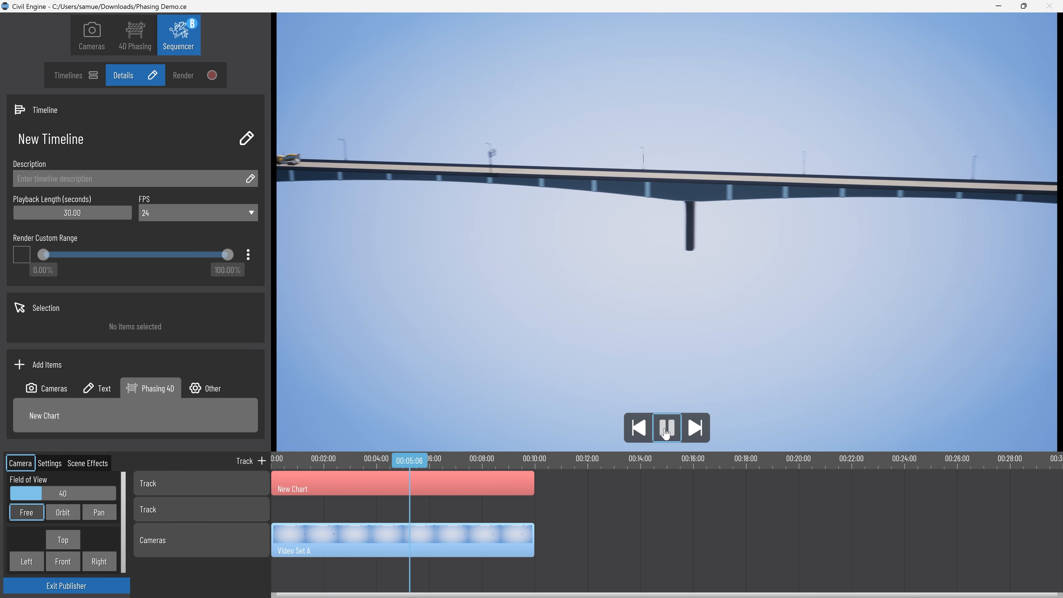
click(666, 434)
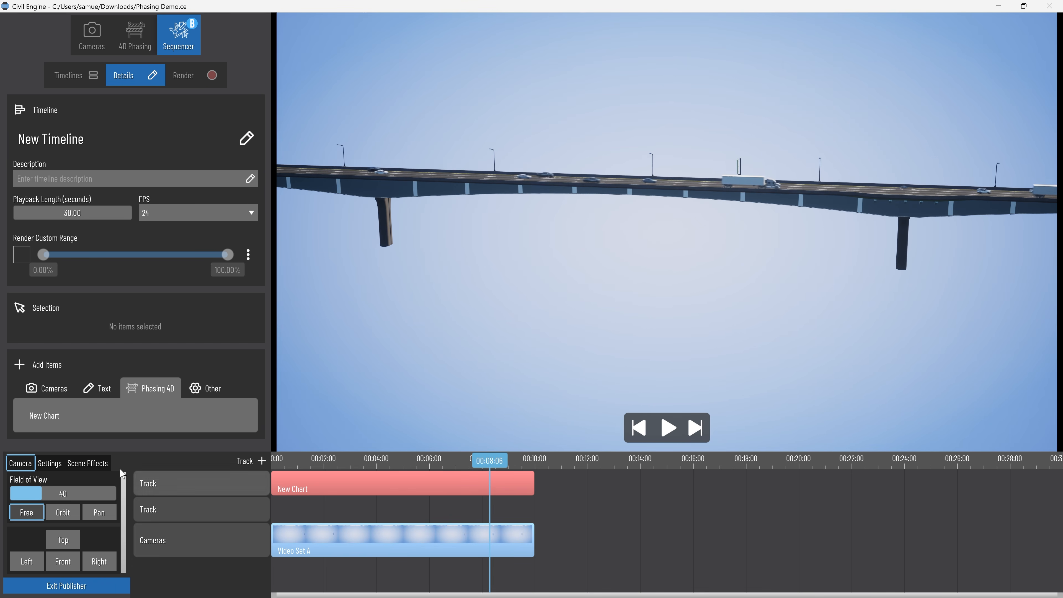
Create Video Set B with two keyframes along the bridge deck and append it to the timeline after Video Set A.
click(111, 48)
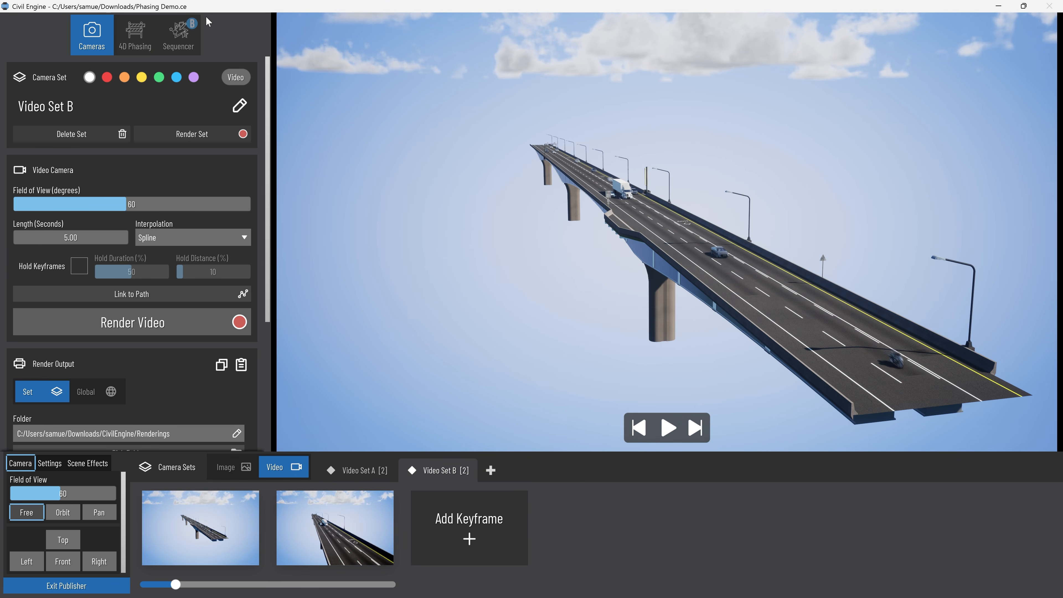
click(192, 30)
click(344, 556)
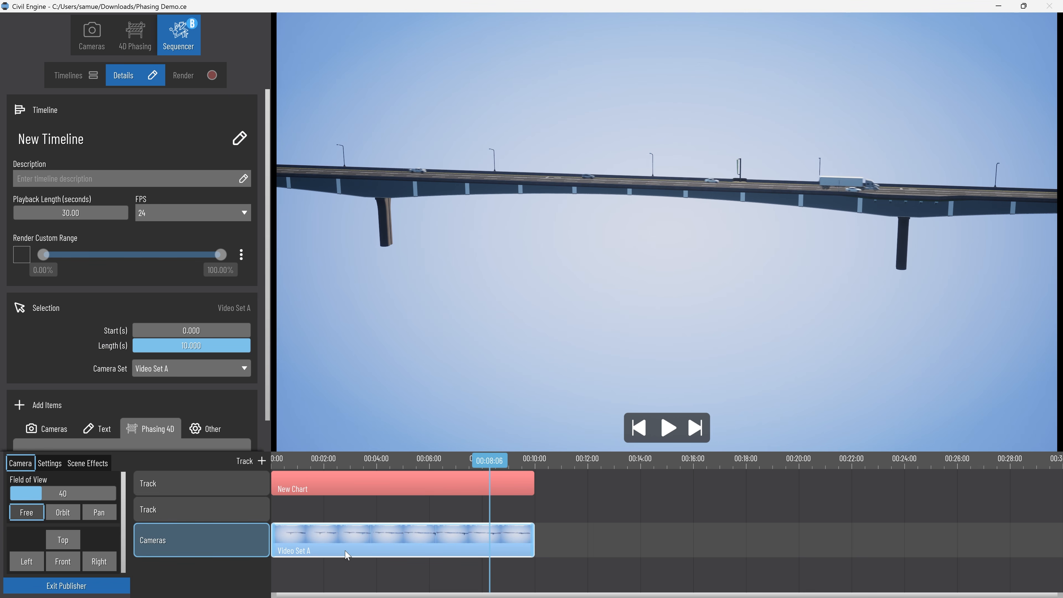
scroll(65, 406, down, 1)
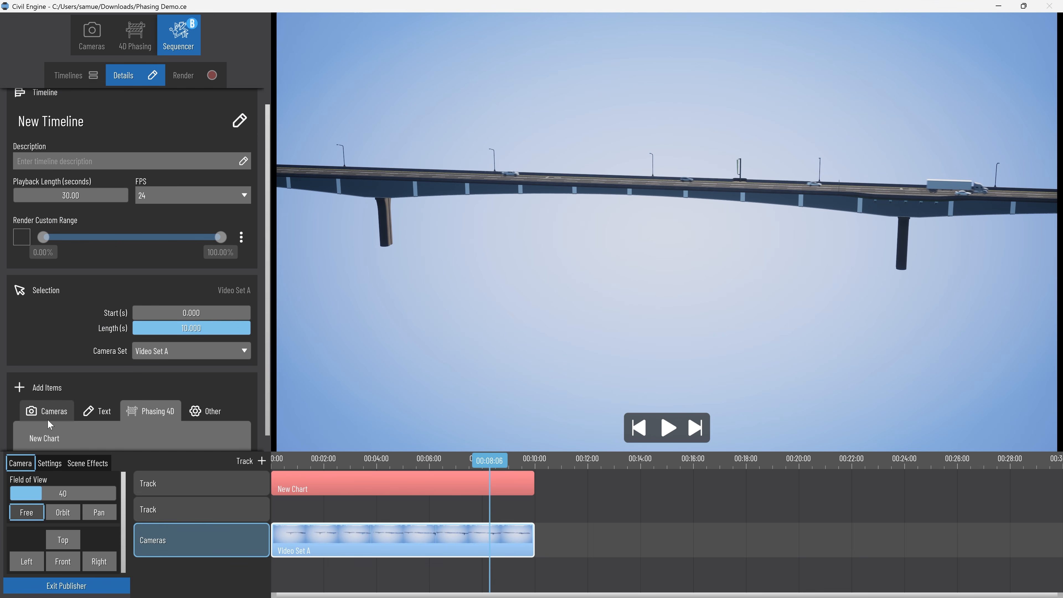
scroll(98, 424, down, 2)
click(227, 423)
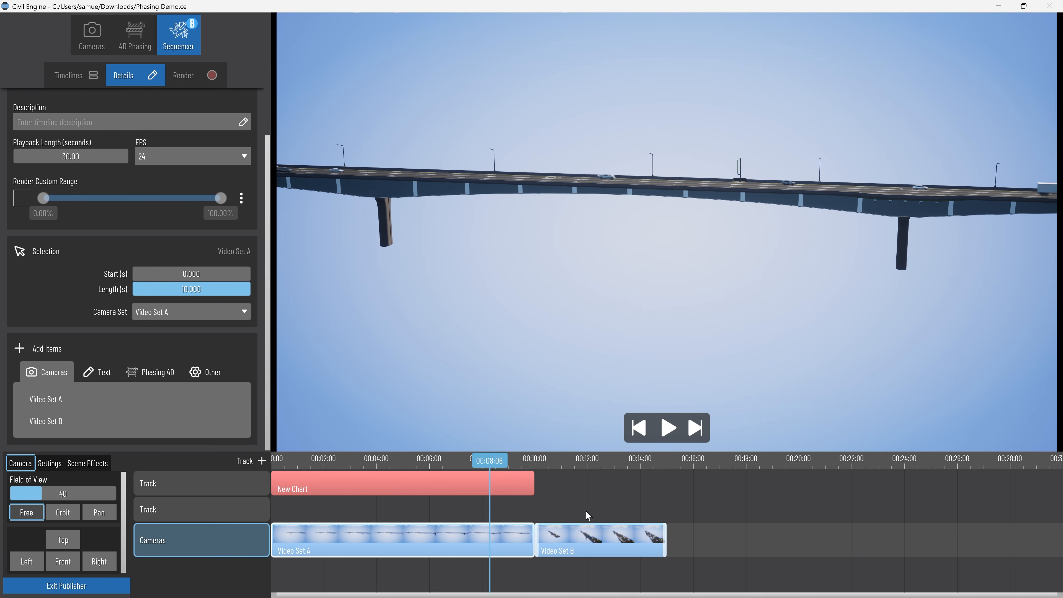
Resize the New Chart clip to a length of about 10.3 seconds and preview the timeline from the start.
drag(531, 481, 632, 486)
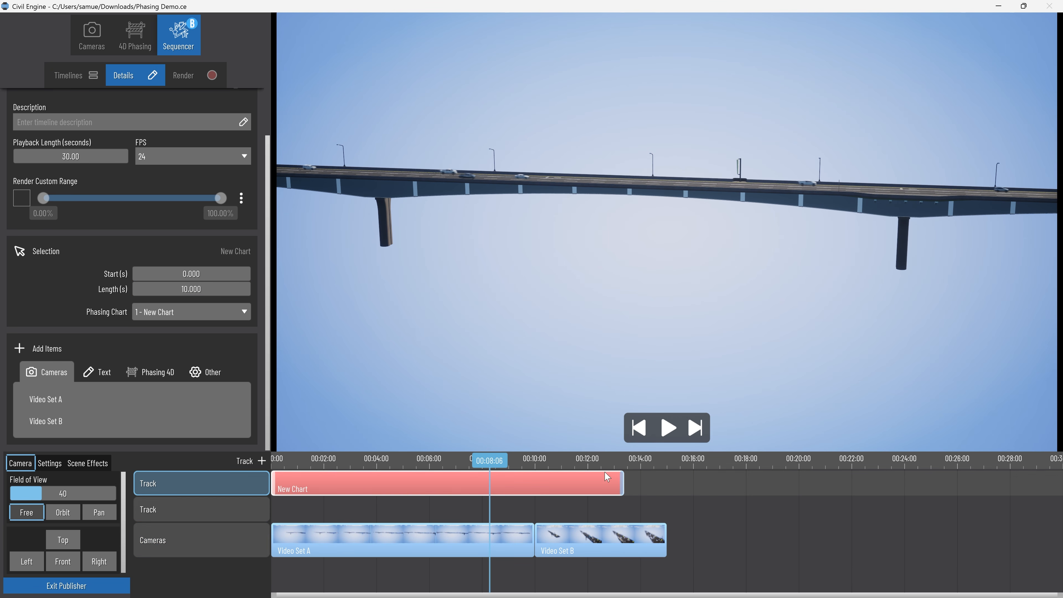
drag(603, 461, 538, 493)
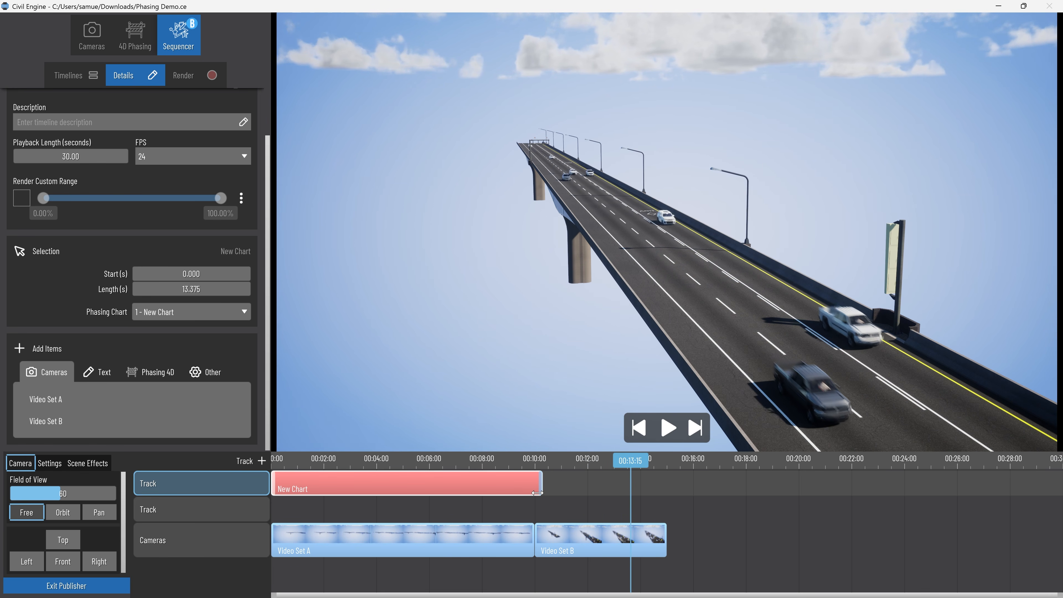
drag(624, 462, 125, 475)
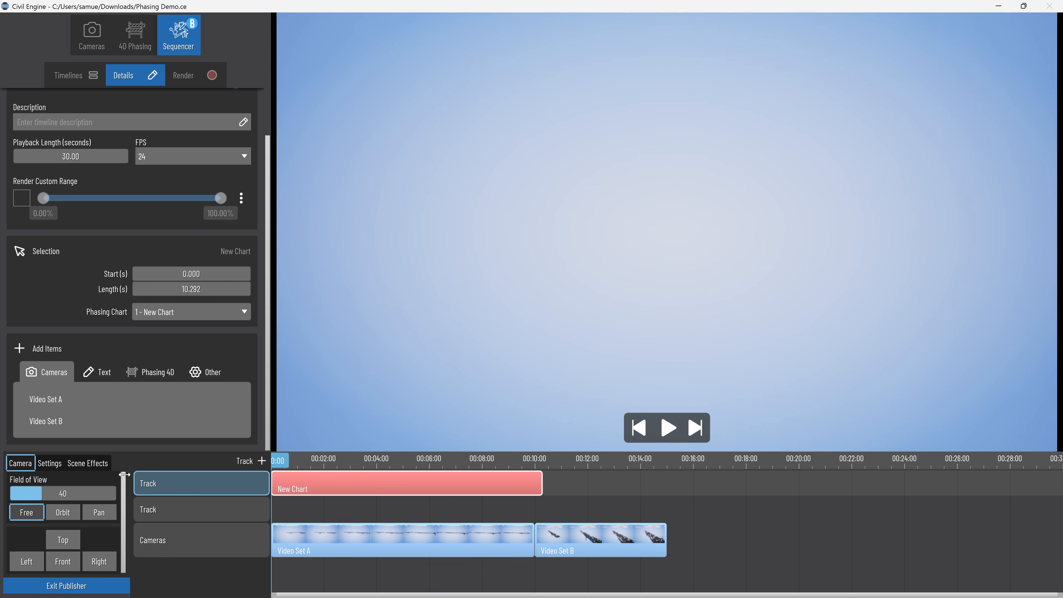
click(669, 428)
click(668, 428)
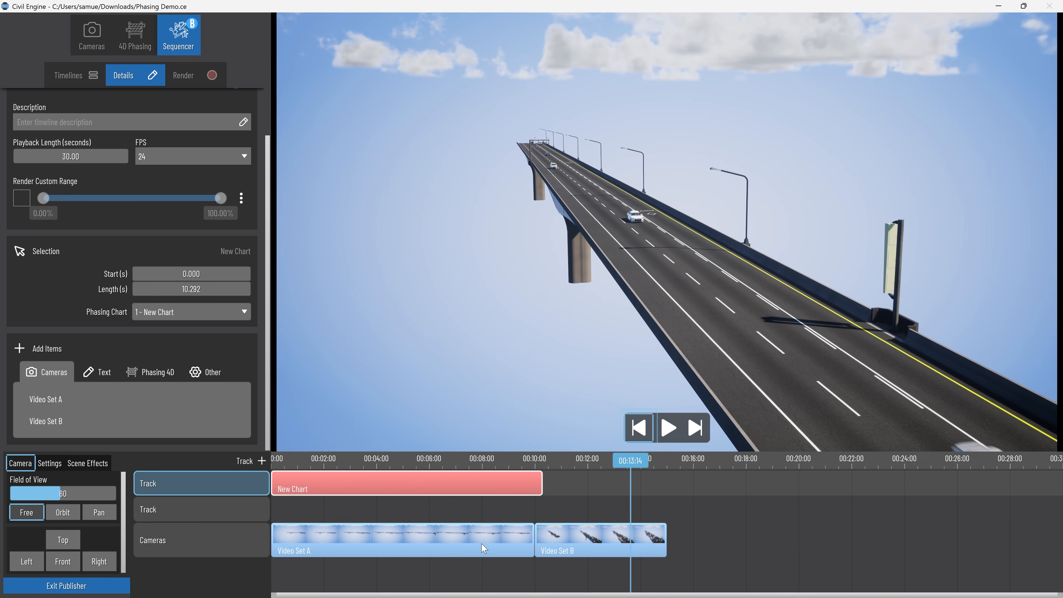
Place Video Set B first on the camera track with a 10-second length, follow it with Video Set A for about 4.6 seconds, and play the timeline.
drag(425, 539, 900, 541)
drag(615, 540, 358, 545)
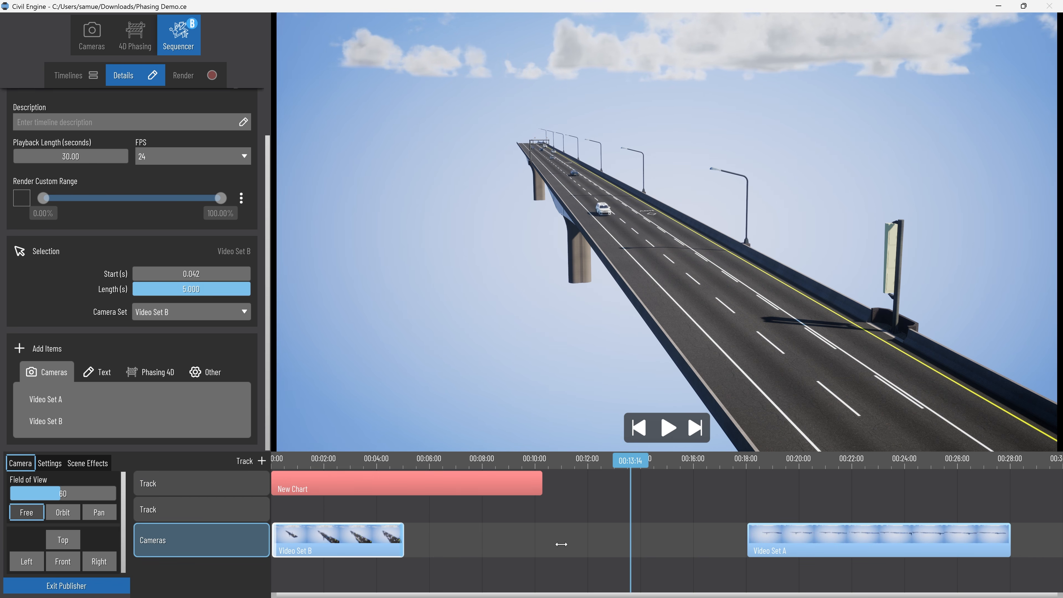
click(92, 35)
click(72, 238)
text(10)
click(179, 35)
key(Delete)
drag(46, 421, 280, 540)
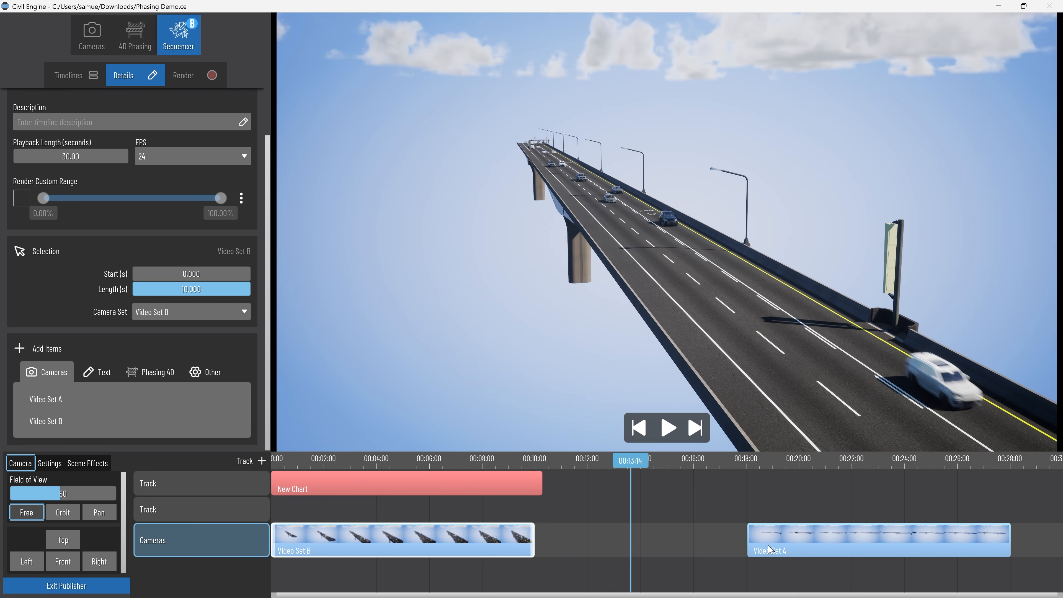
drag(770, 550, 553, 544)
click(668, 427)
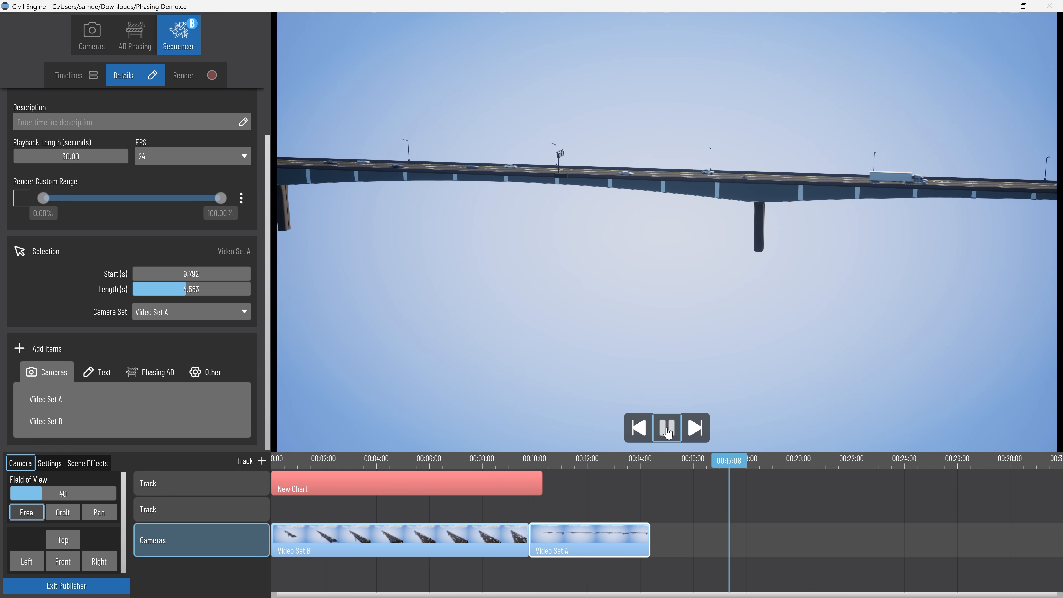
Enable the CAD scene effect, play the timeline from the start, and switch to trying the Ballpoint Pen effect.
click(88, 462)
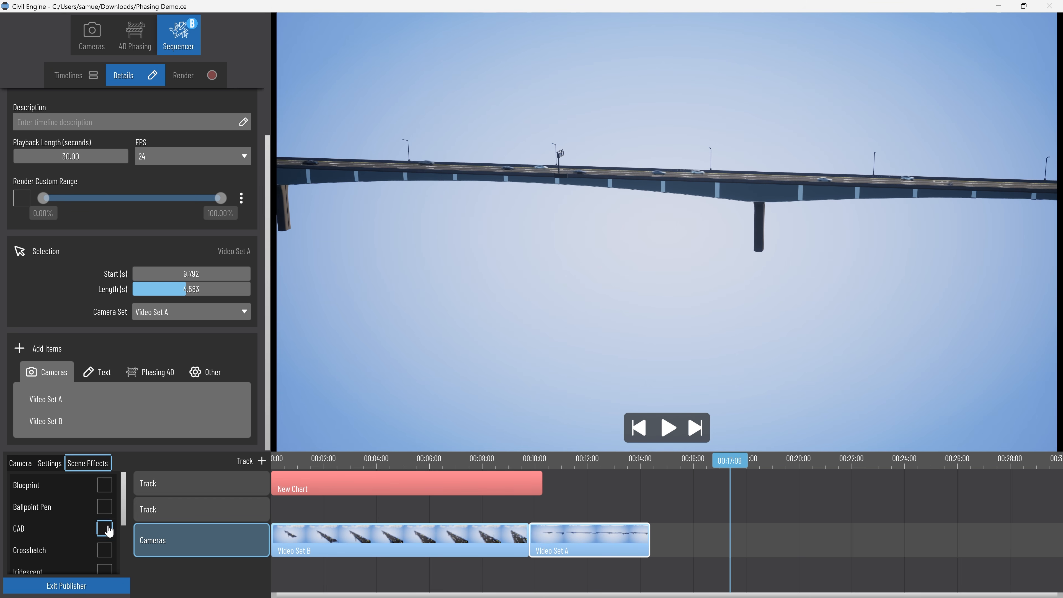
click(104, 529)
click(639, 427)
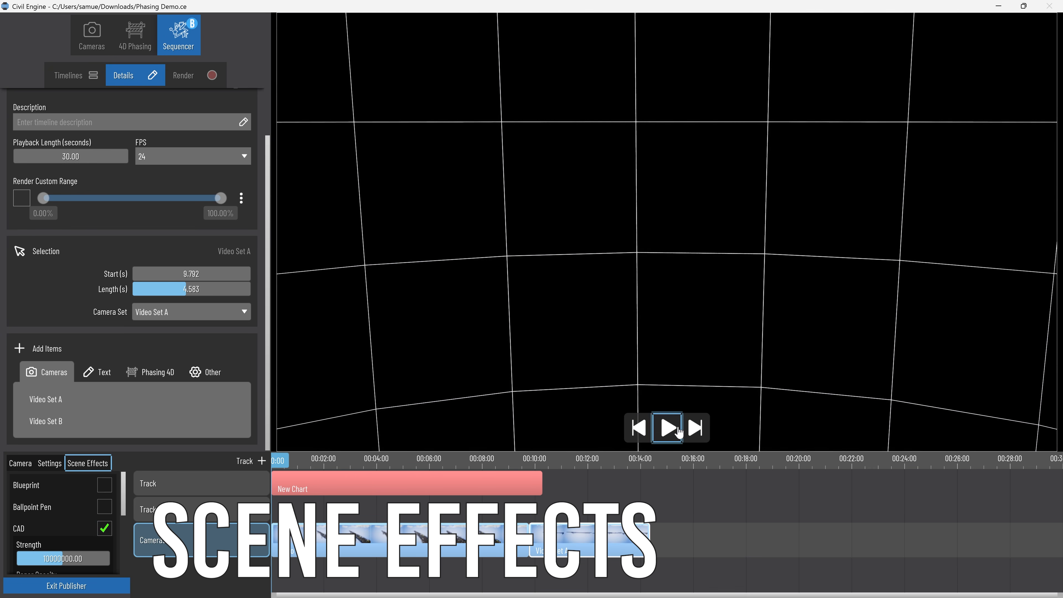
click(668, 427)
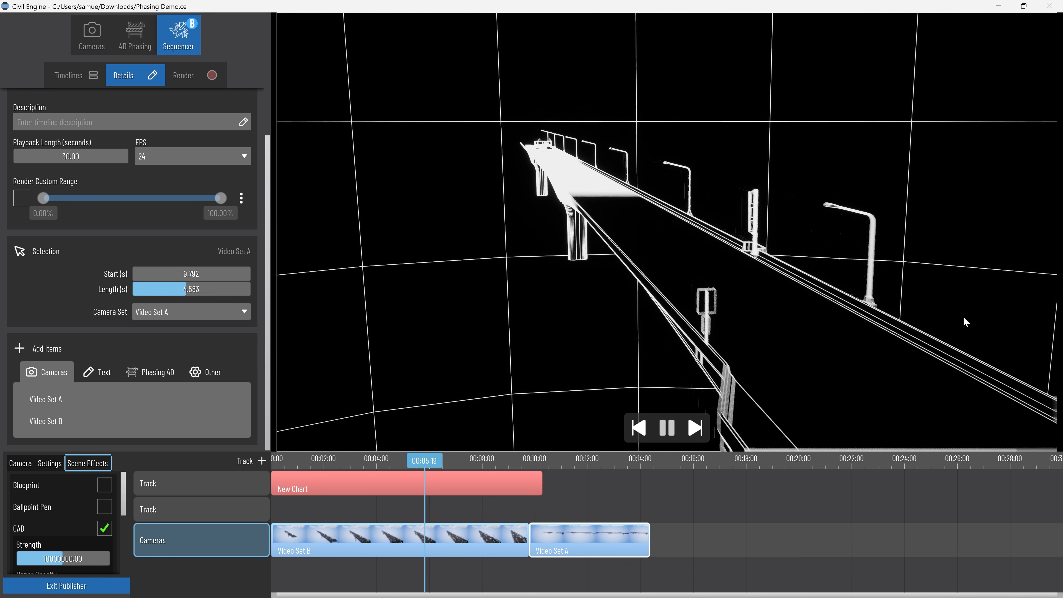
click(104, 507)
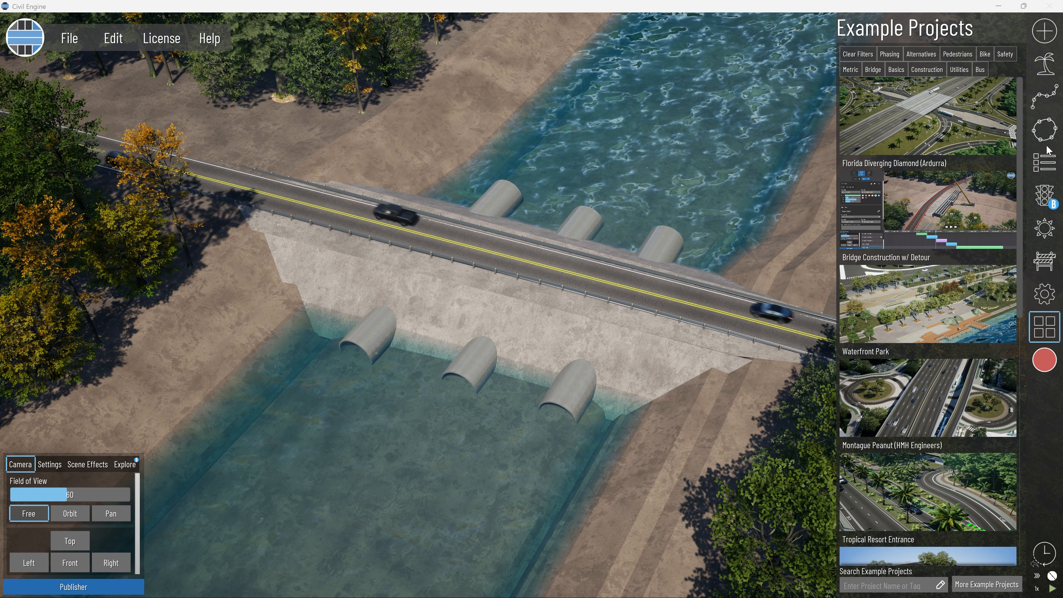
Examine the example bridge project's base models in the hierarchy and compare them with its Earth Fill phase.
click(1045, 162)
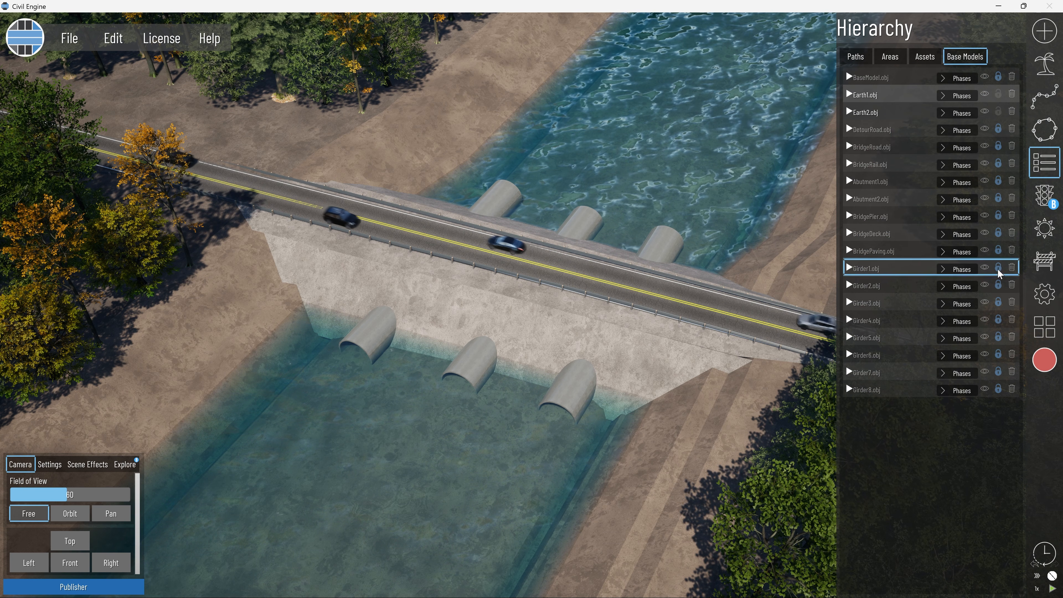
click(1045, 271)
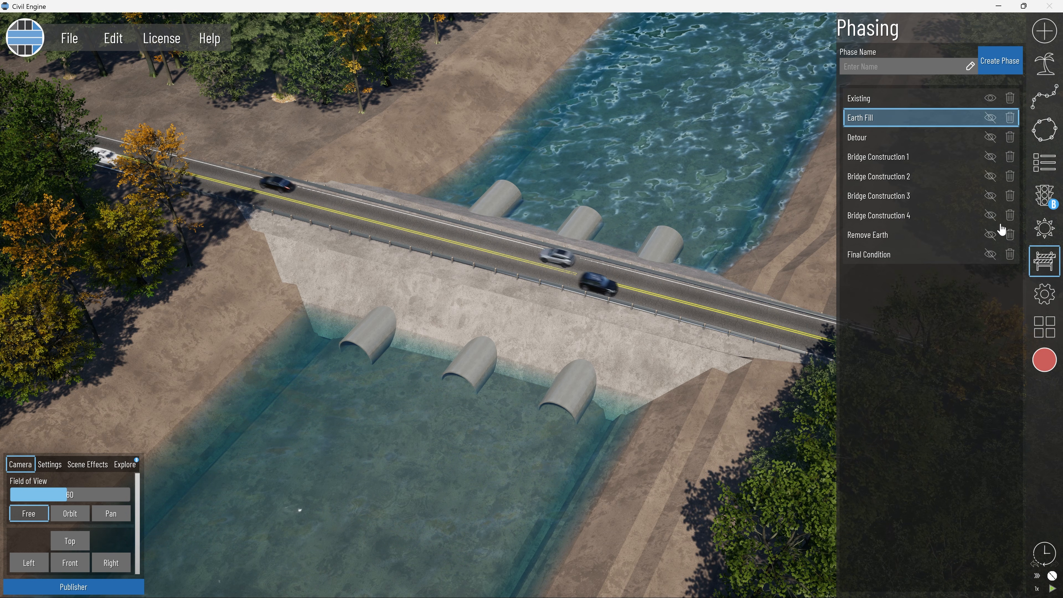
click(1044, 162)
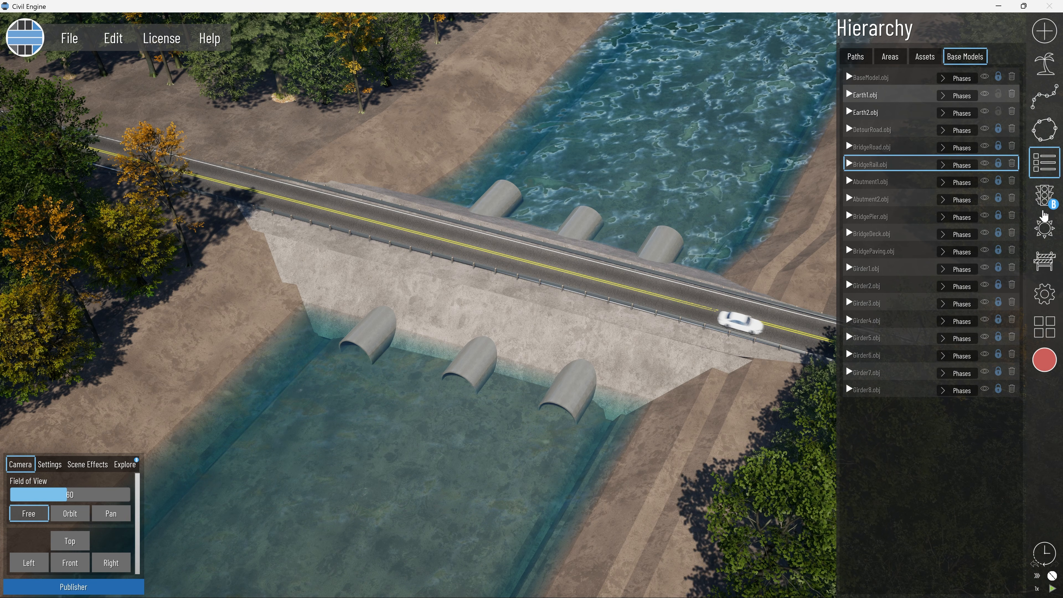
Make Detour the active phase and check which base models belong to it in the hierarchy.
click(1045, 263)
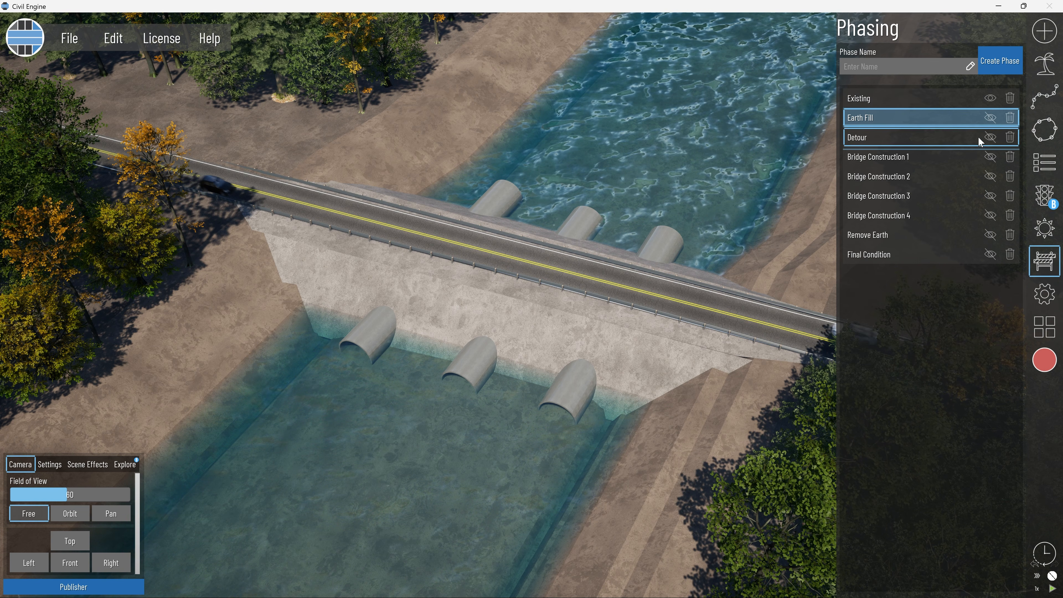
click(916, 134)
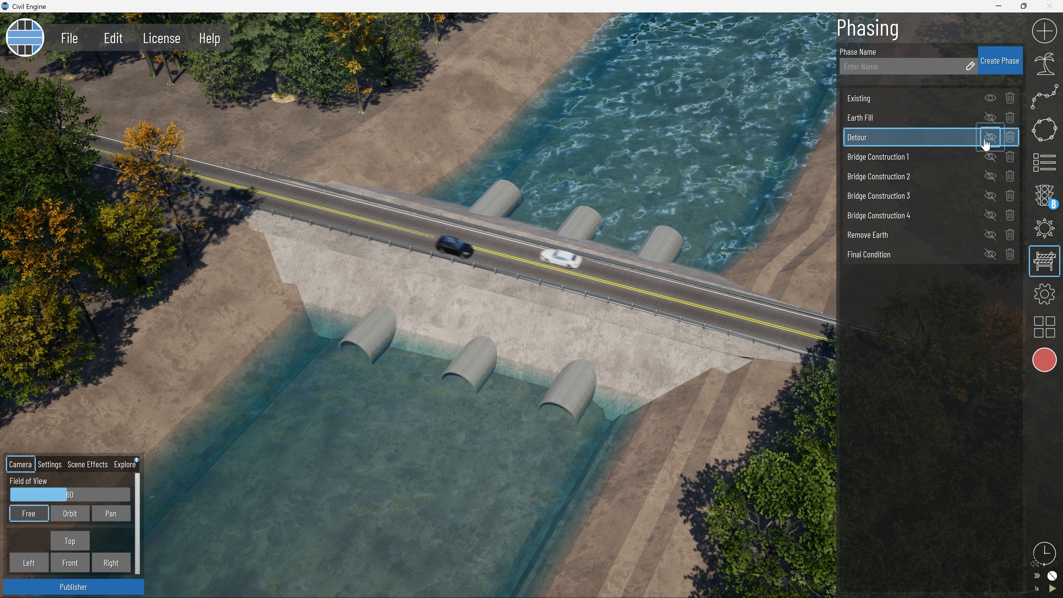
click(1046, 167)
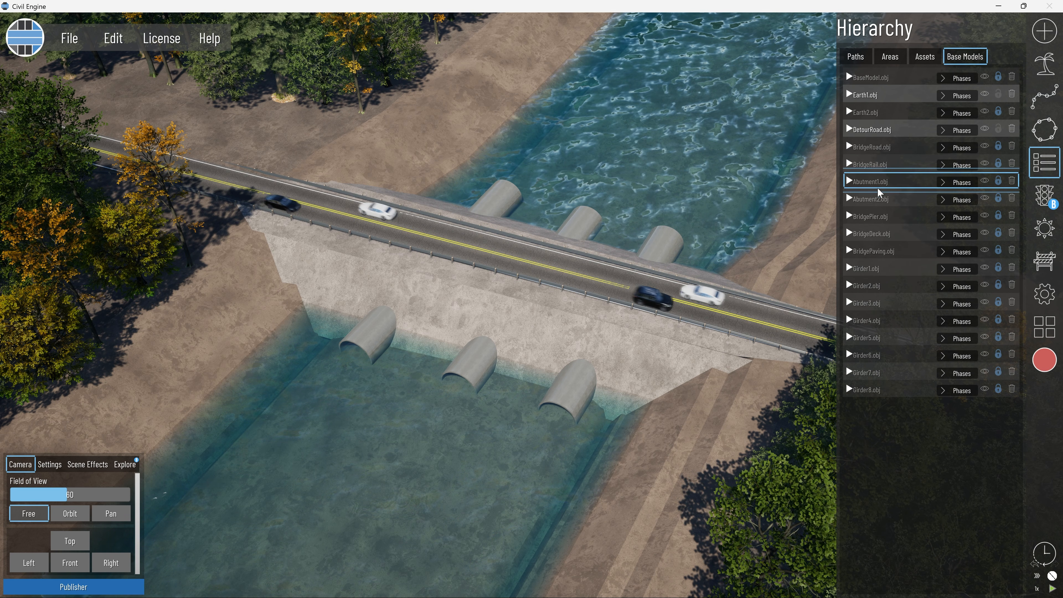
Turn on the visibility of all phases from Detour through Final Condition, and return to the list of base models.
click(1045, 272)
click(991, 139)
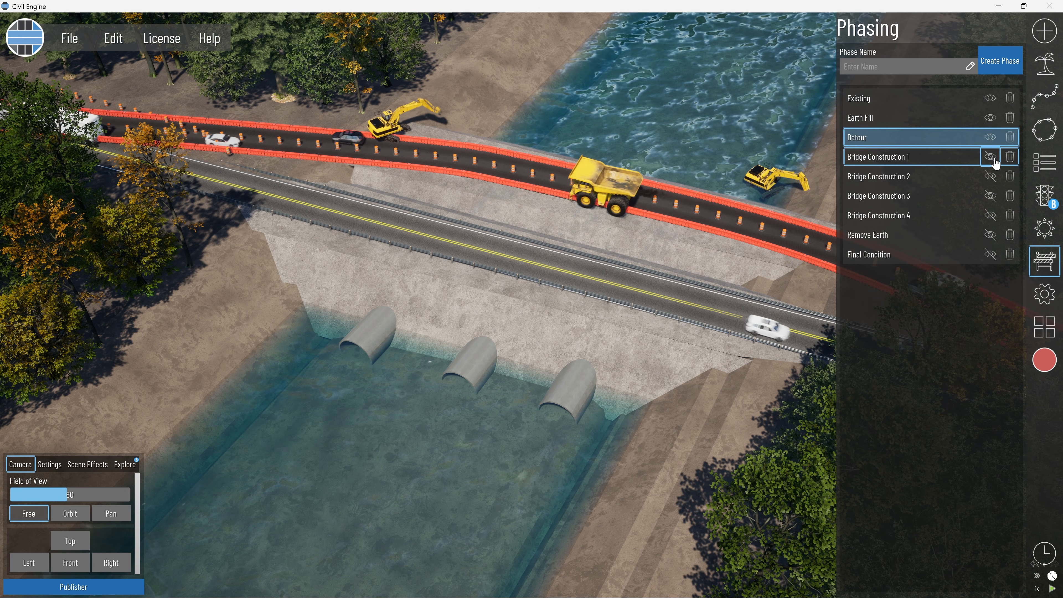
click(990, 176)
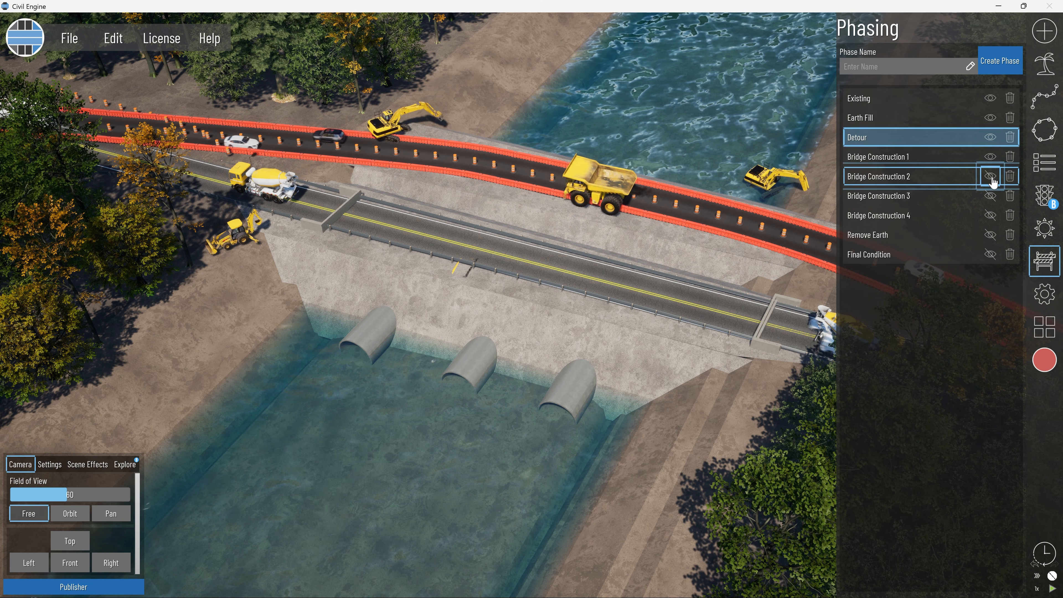
click(992, 235)
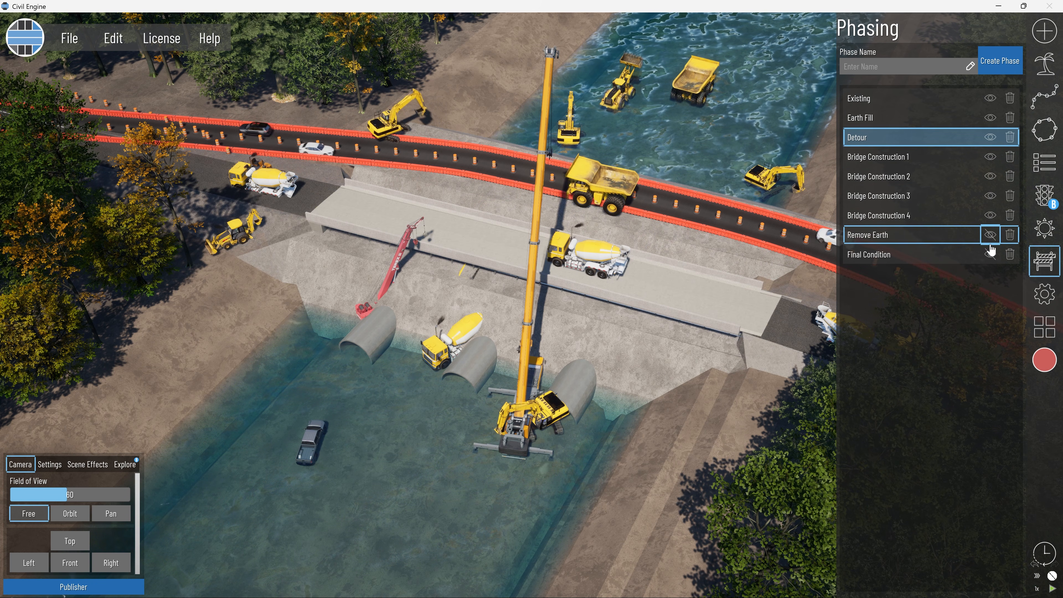
click(1051, 168)
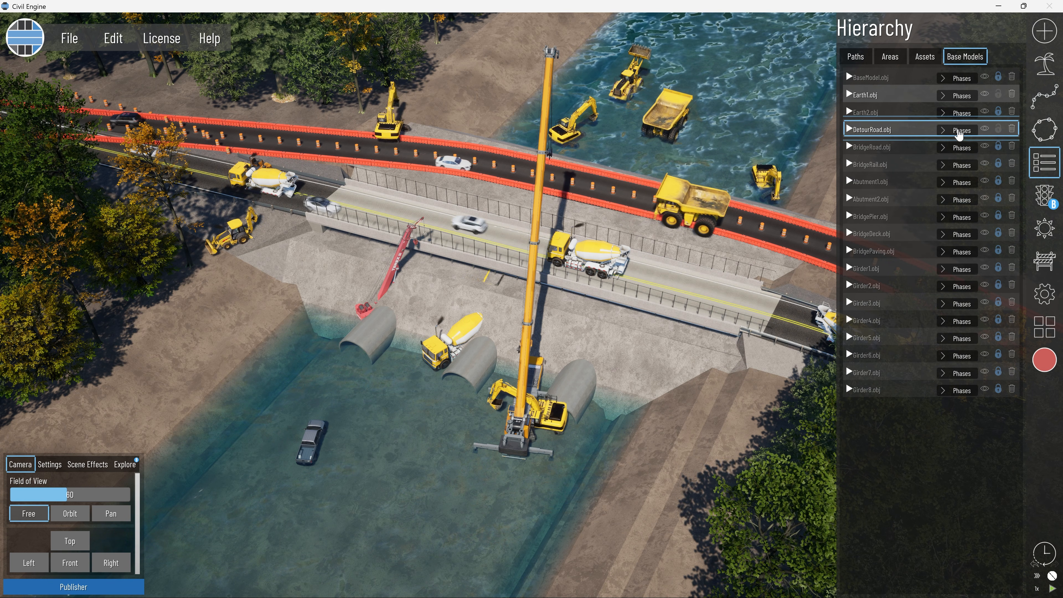
Examine the areas, paths and assets in the hierarchy, check which phases Dam 1 belongs to, and inspect the dams in the scene.
click(919, 64)
click(881, 63)
click(850, 63)
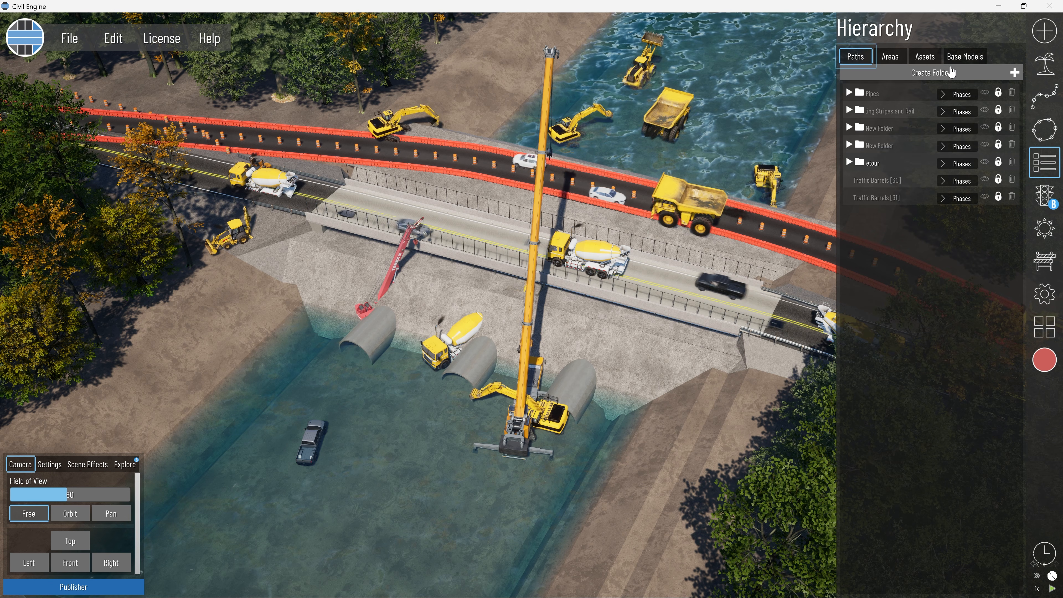
click(926, 57)
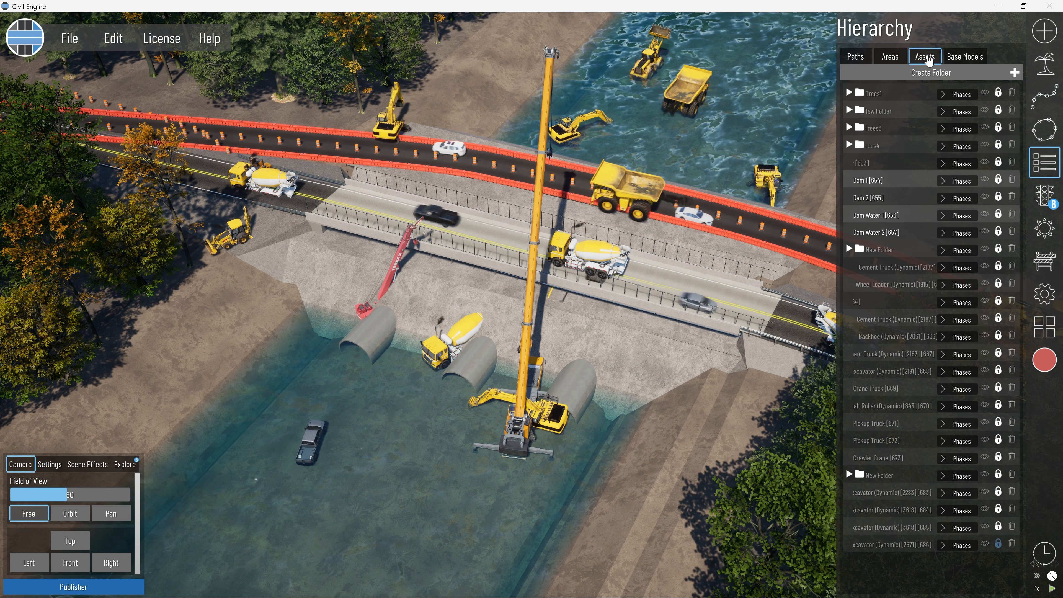
click(960, 184)
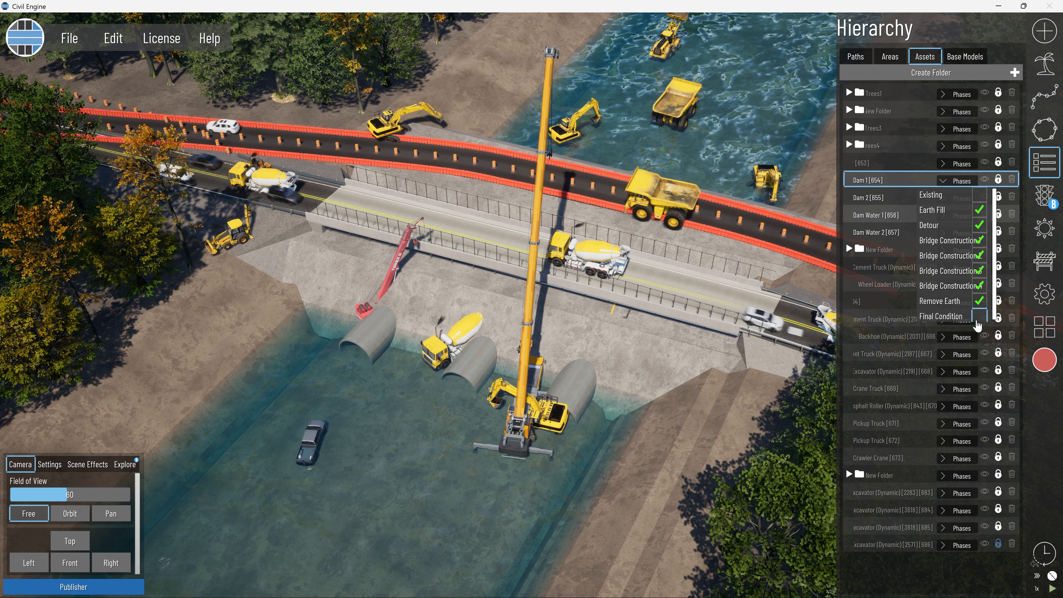
click(955, 185)
scroll(572, 308, down, 2)
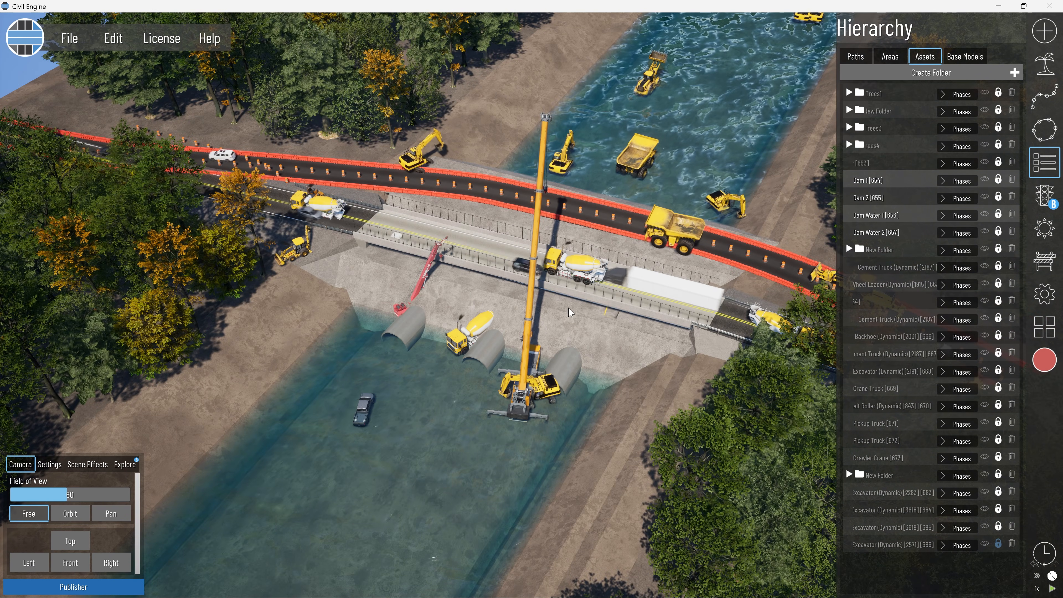
scroll(578, 306, down, 3)
middle_drag(578, 305, 614, 281)
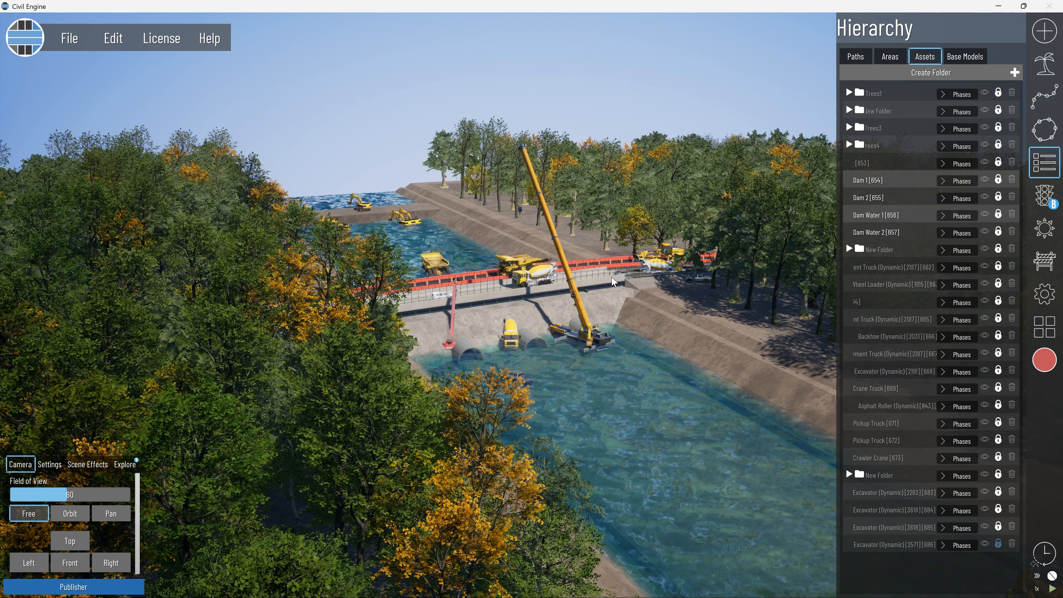
middle_drag(673, 221, 622, 276)
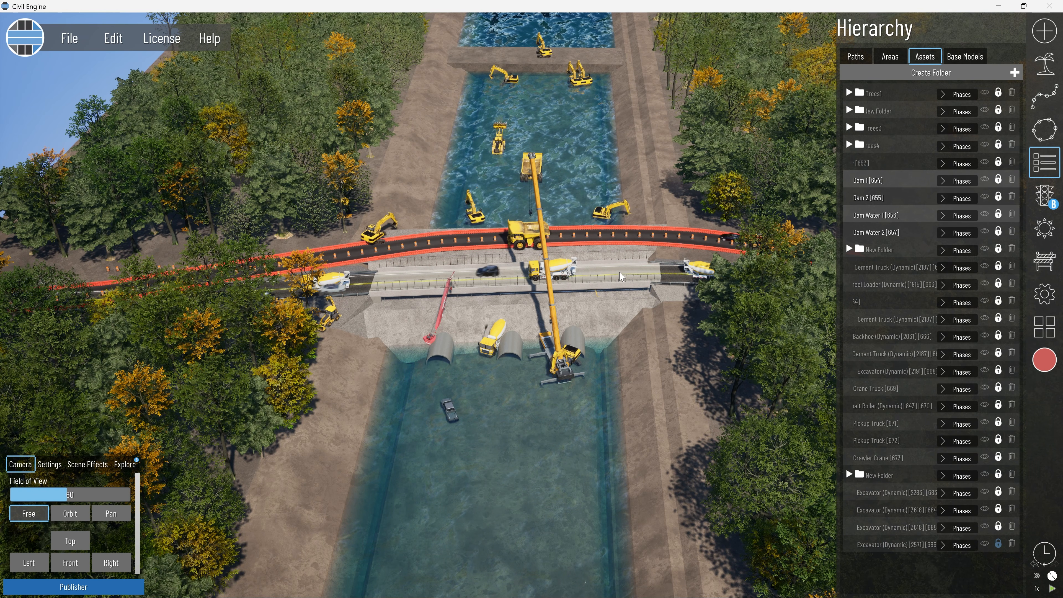
scroll(622, 277, up, 1)
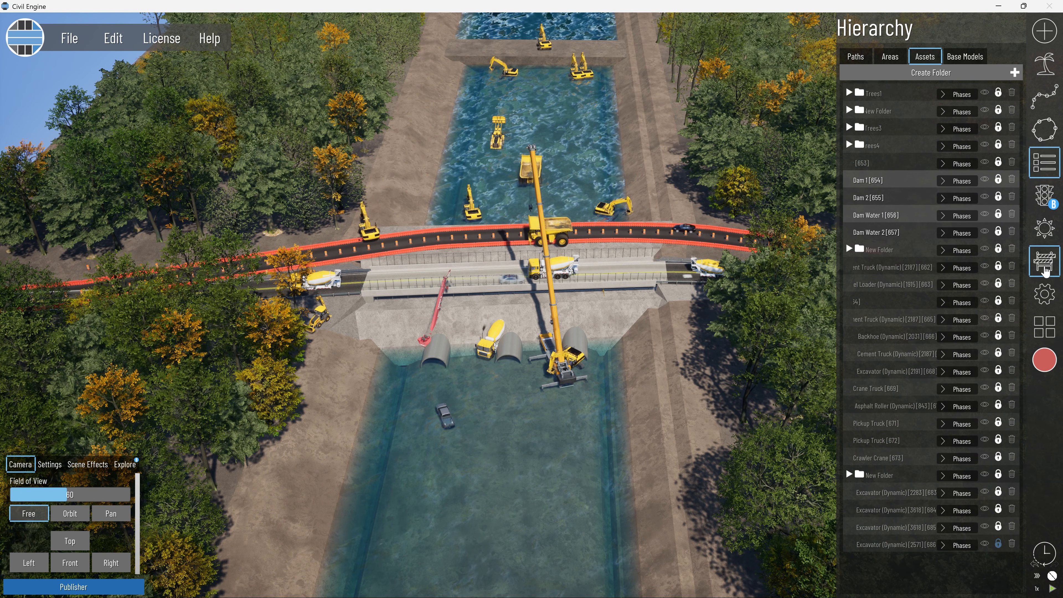
Turn off the visibility of all phases from Earth Fill through Final Condition, and inspect the existing road and its culverts.
click(1045, 261)
click(991, 142)
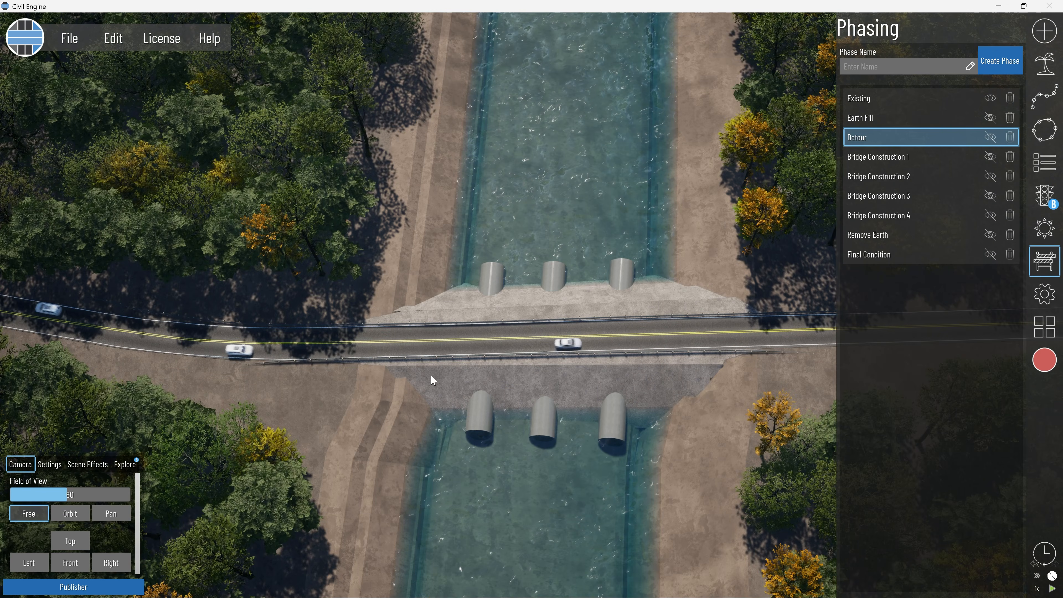
scroll(431, 373, up, 3)
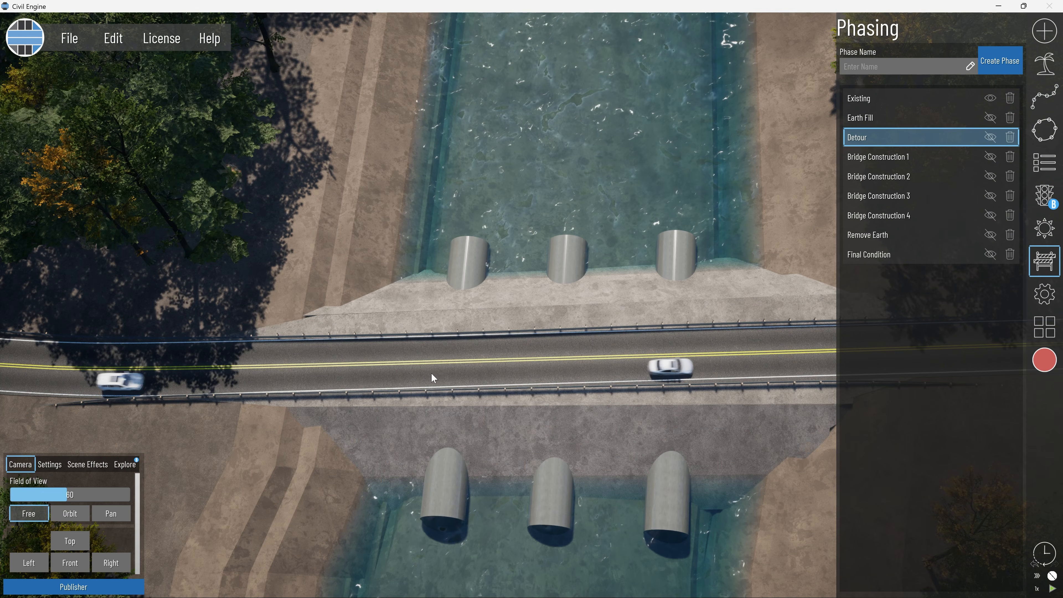
middle_drag(504, 403, 499, 345)
scroll(499, 345, up, 5)
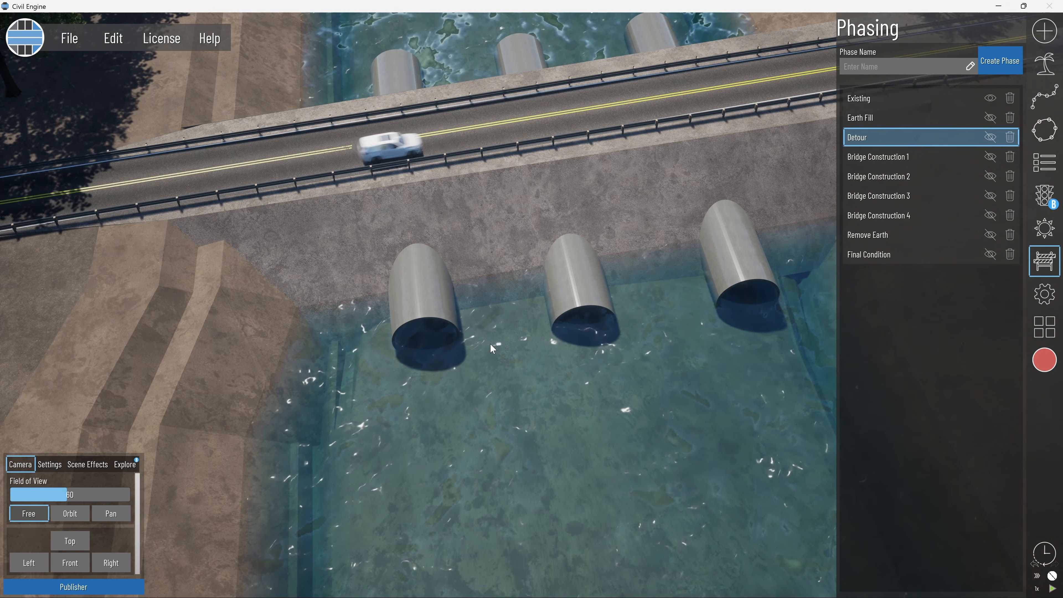
right_drag(490, 344, 546, 298)
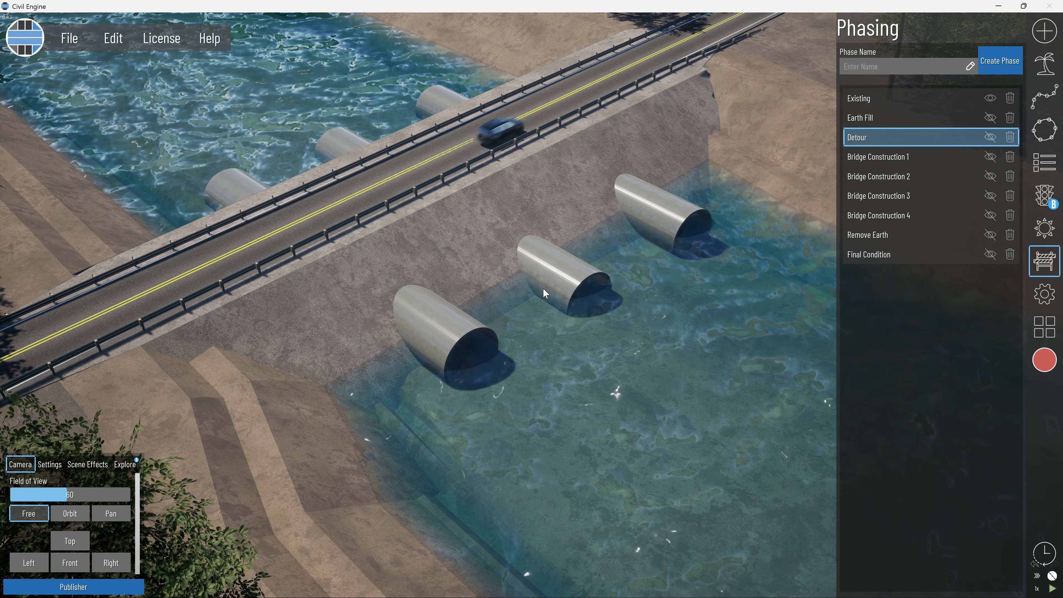
mouse_move(545, 329)
right_down()
mouse_move(434, 341)
mouse_move(562, 328)
right_up()
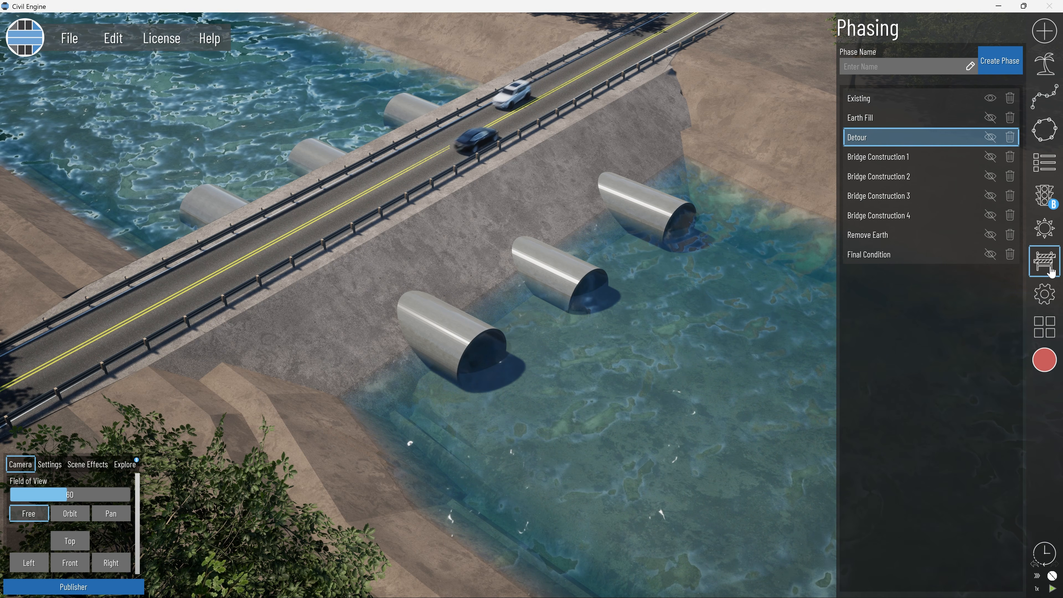
Open the Publisher, scrub the 4D phasing chart to March 1, 2025, and select the Detour track.
click(1045, 261)
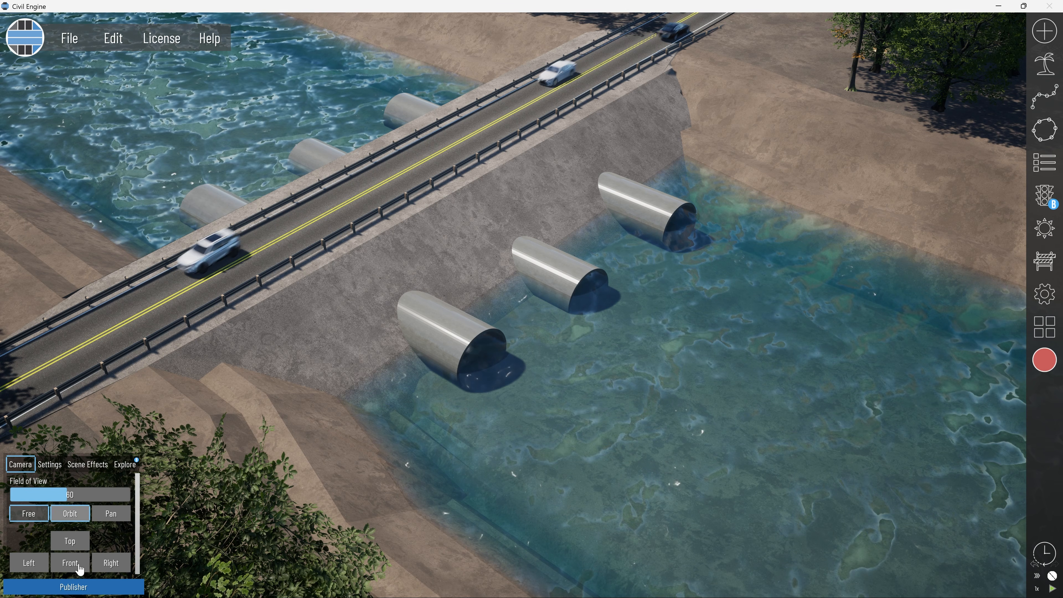
click(74, 588)
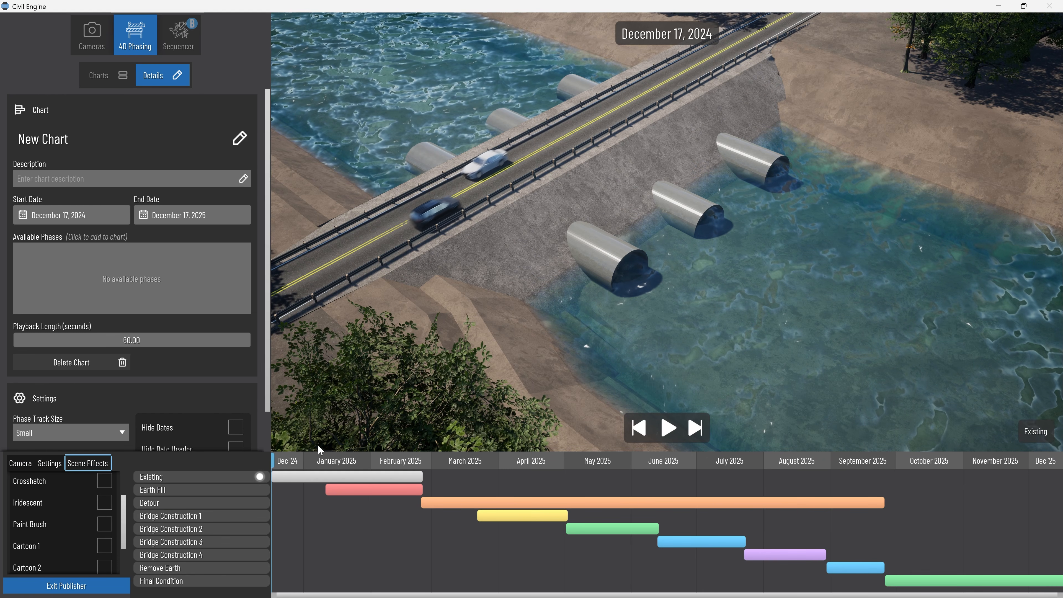
drag(279, 463, 434, 461)
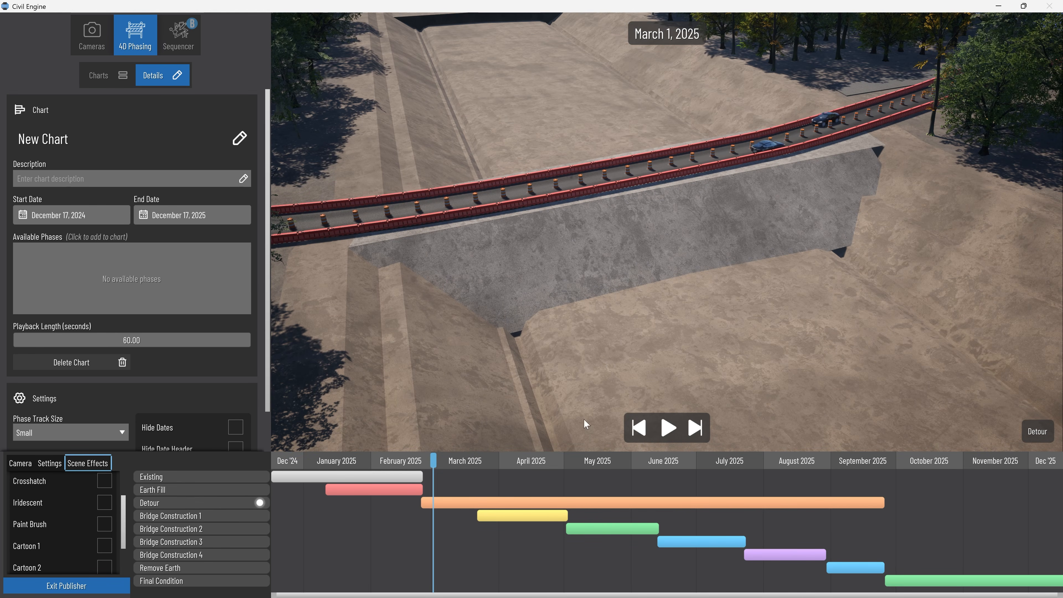
click(455, 504)
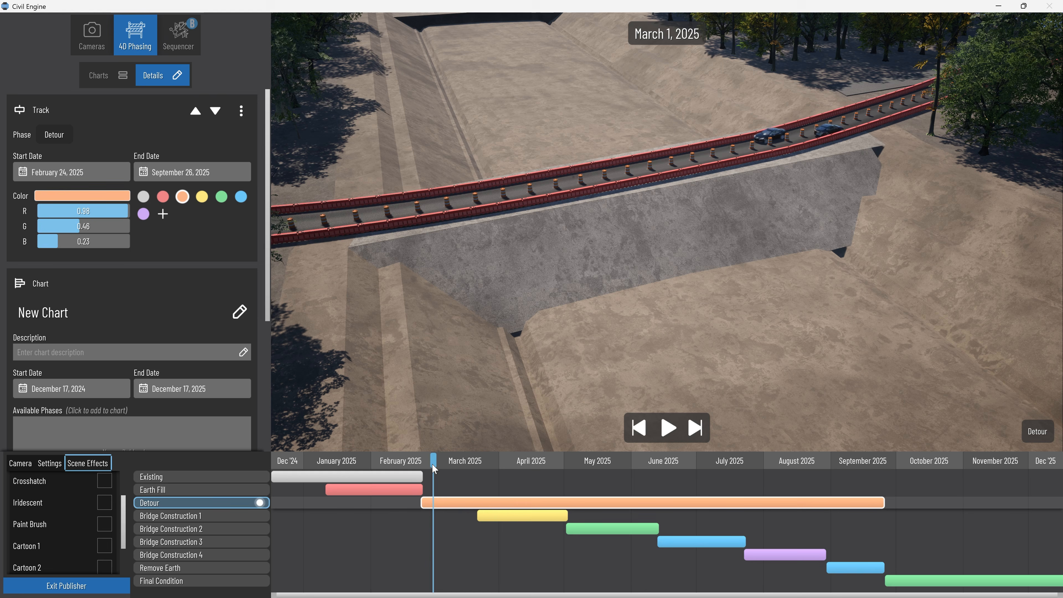
Scrub the chart across the Detour span, and review the bridge construction phases up to late June 2025 with a closer view of the girders.
drag(432, 463, 845, 476)
drag(717, 475, 436, 479)
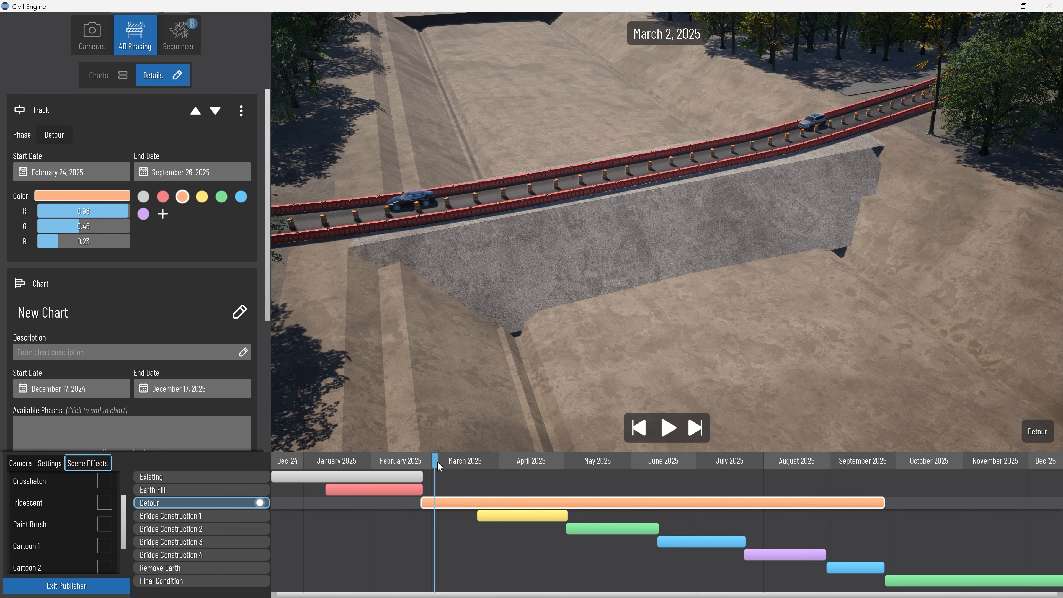
drag(438, 463, 513, 467)
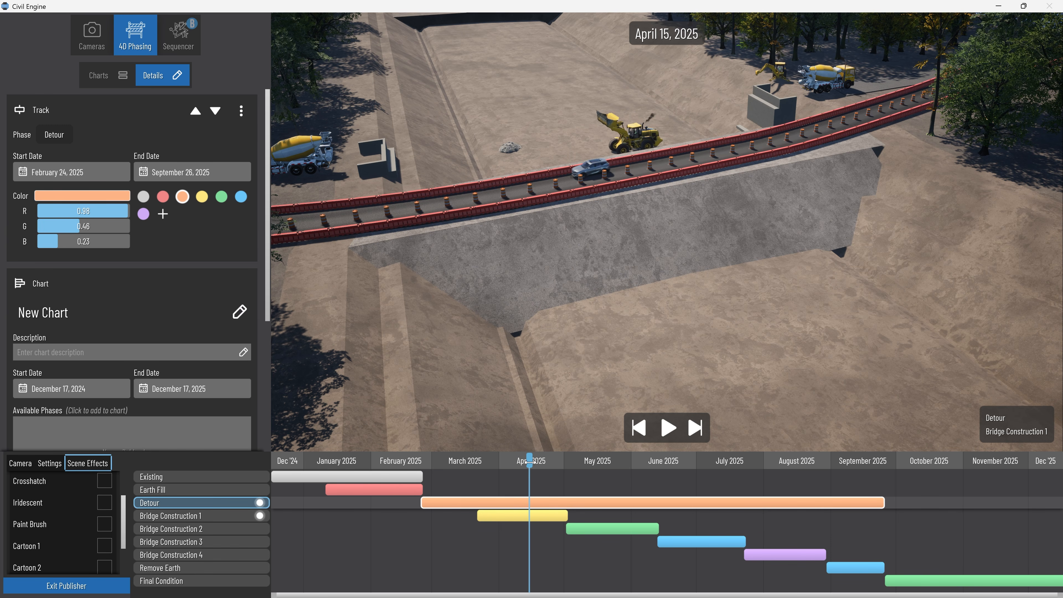
drag(530, 461, 678, 467)
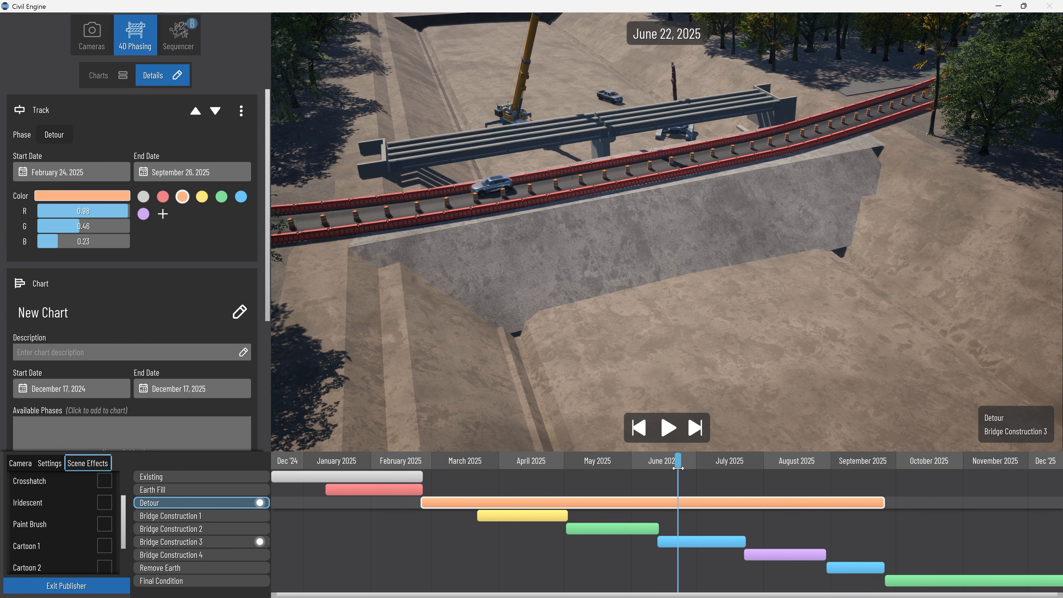
right_drag(628, 327, 645, 396)
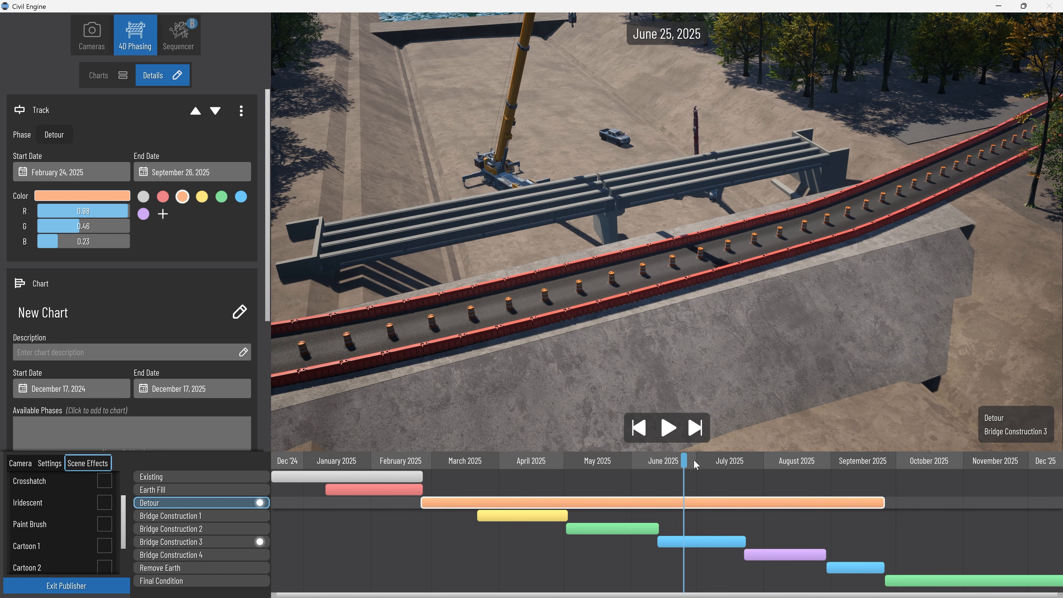
Advance the chart to September 30, 2025 and inspect the finished bridge in the Final Condition phase.
drag(756, 466, 905, 456)
scroll(754, 261, down, 3)
drag(822, 266, 529, 278)
scroll(535, 307, up, 4)
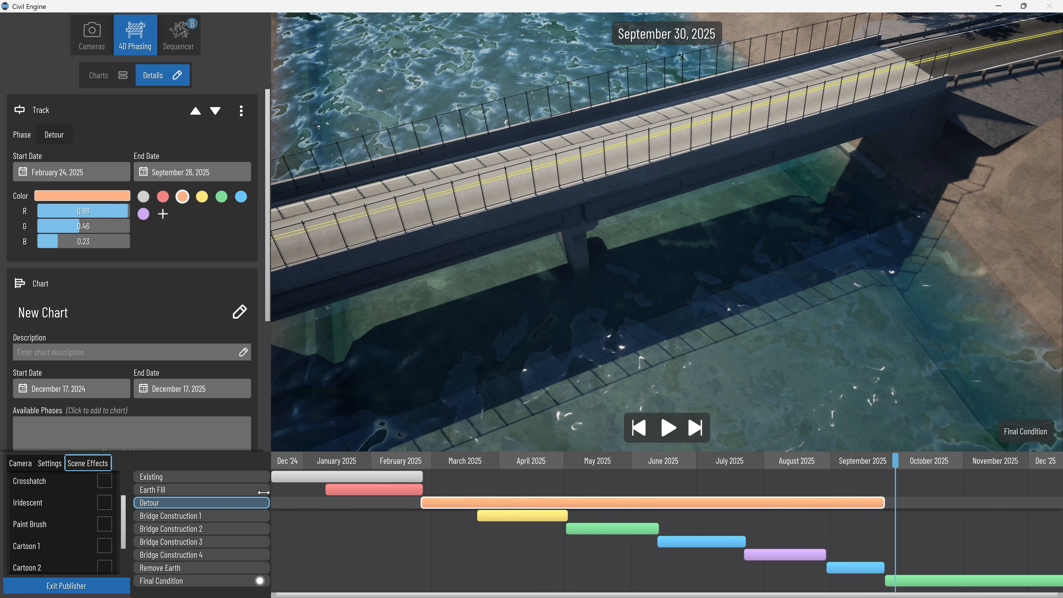
Move the chart back to early January 2025 and reframe the view on the existing road and culverts.
drag(264, 493, 322, 462)
scroll(467, 325, down, 1)
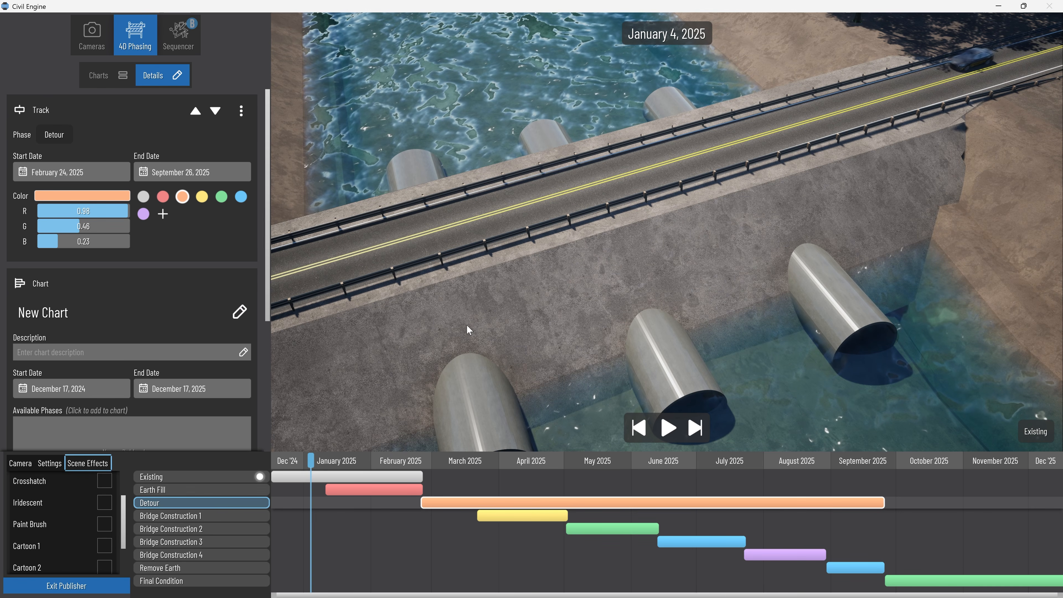
scroll(464, 324, down, 3)
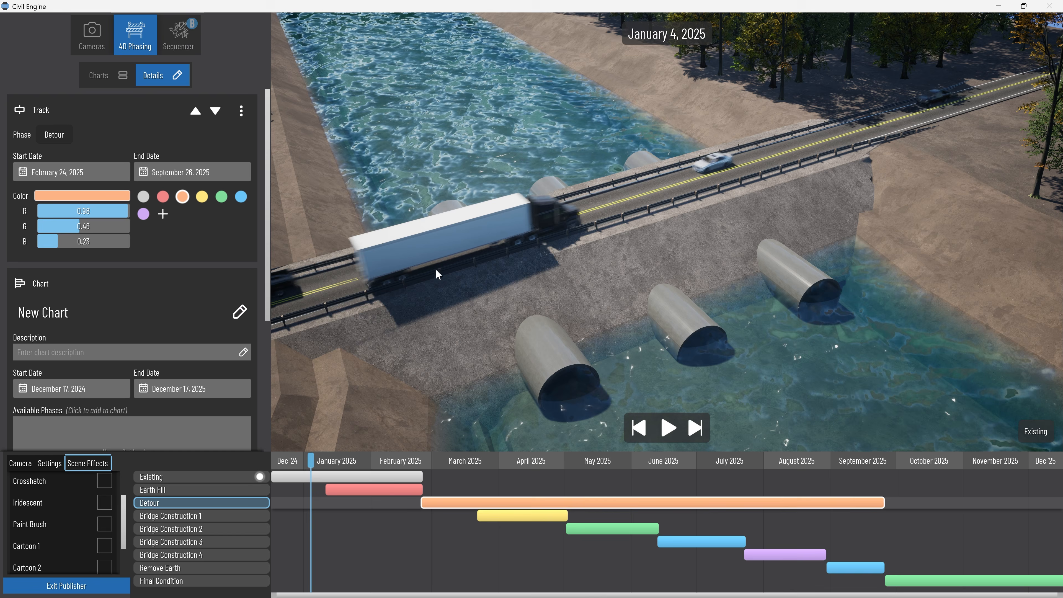
middle_drag(437, 274, 490, 257)
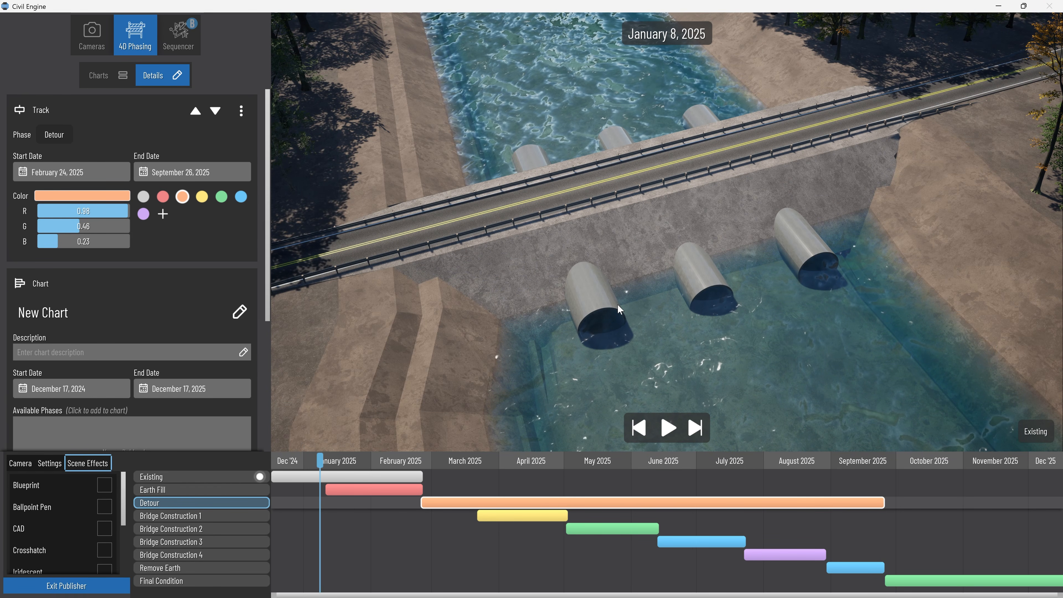
Enable the Cartoon 1 scene effect, and try the Cartoon 2 effect.
click(104, 530)
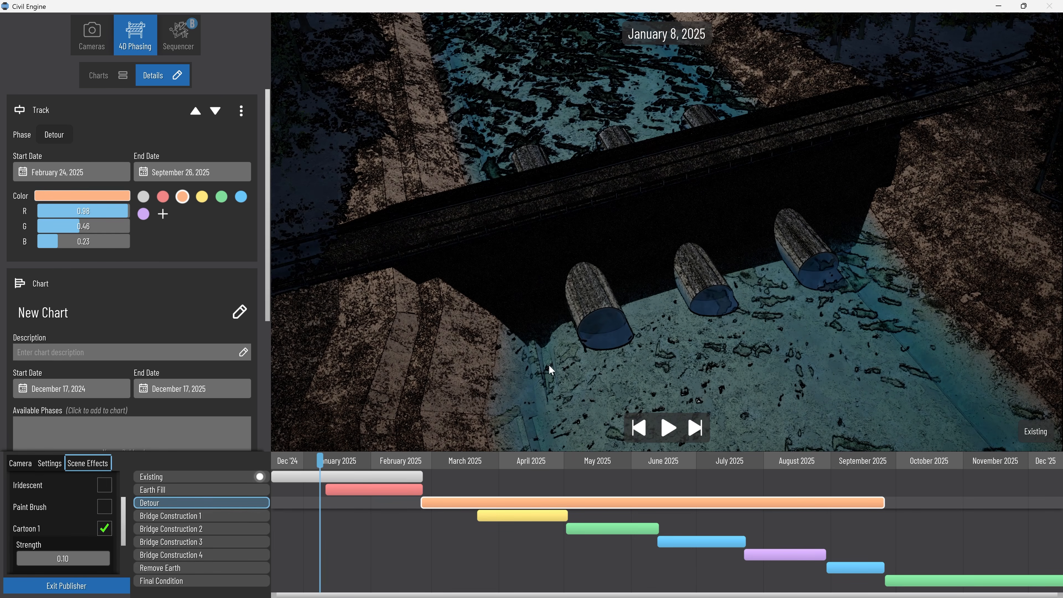
scroll(99, 544, down, 3)
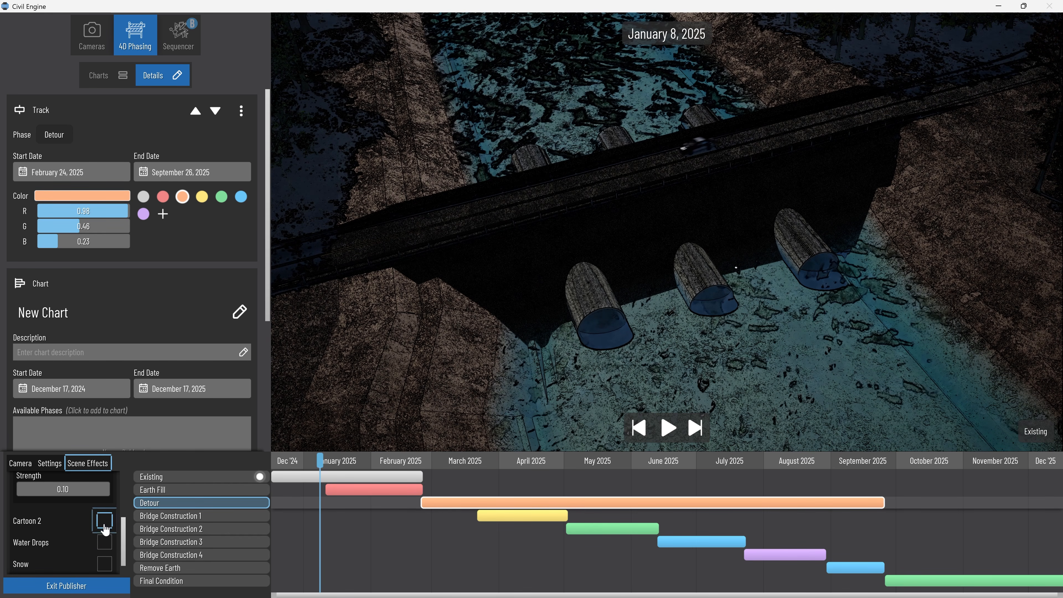
click(104, 521)
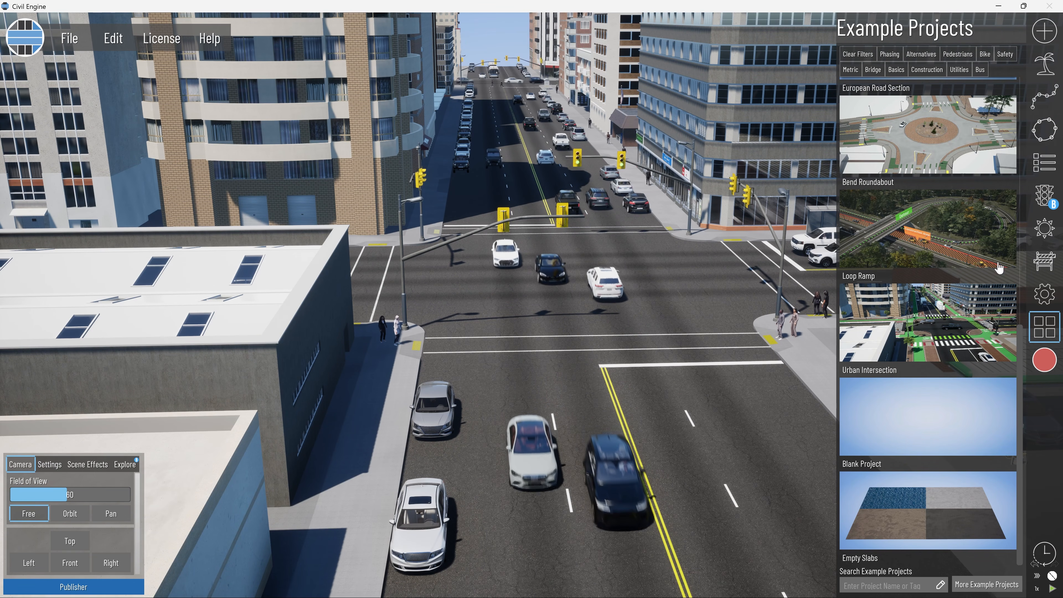
Close the example projects library, and switch the urban intersection's visible phase from Existing to Protected Bike Lanes.
click(1045, 327)
right_drag(570, 249, 551, 266)
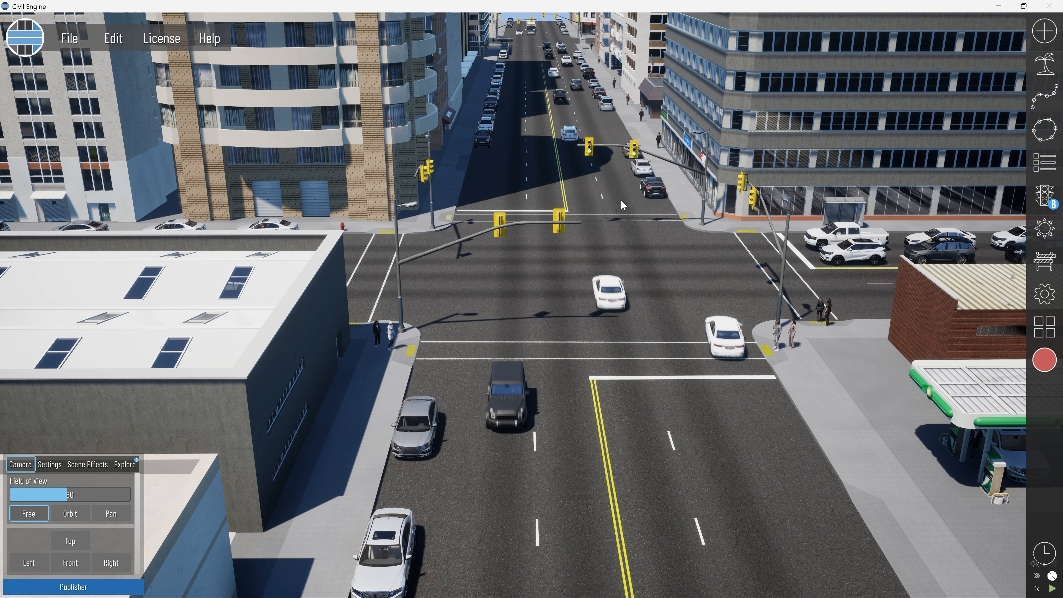
right_drag(621, 199, 609, 291)
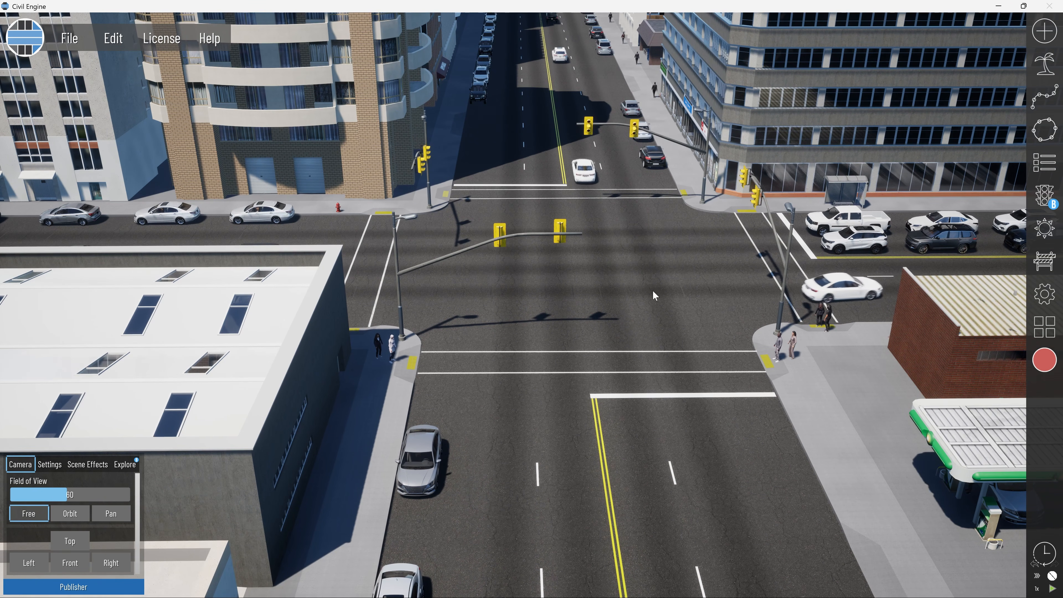
scroll(665, 291, up, 3)
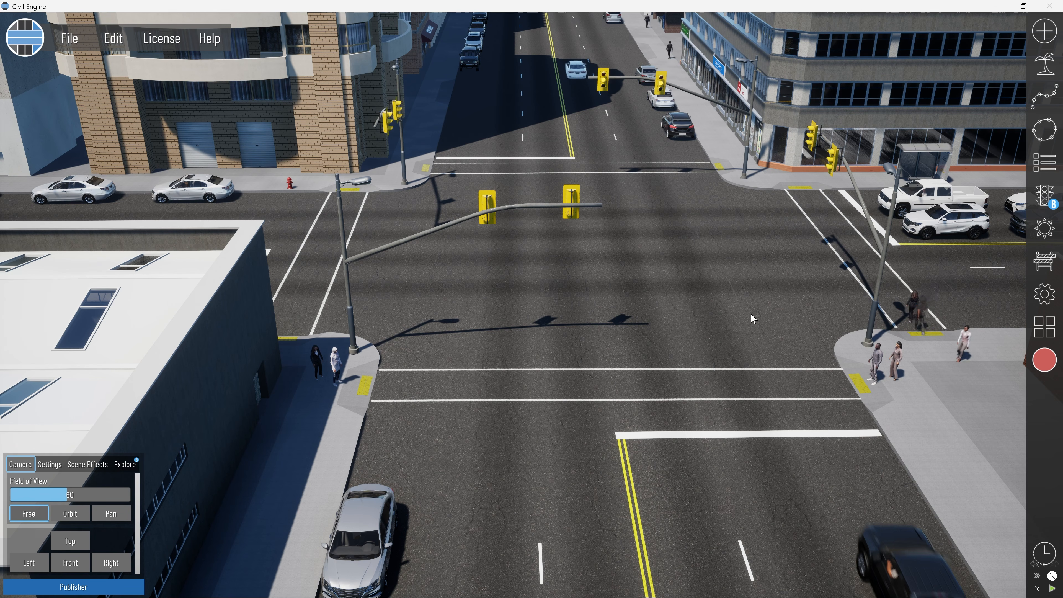
right_drag(753, 318, 861, 296)
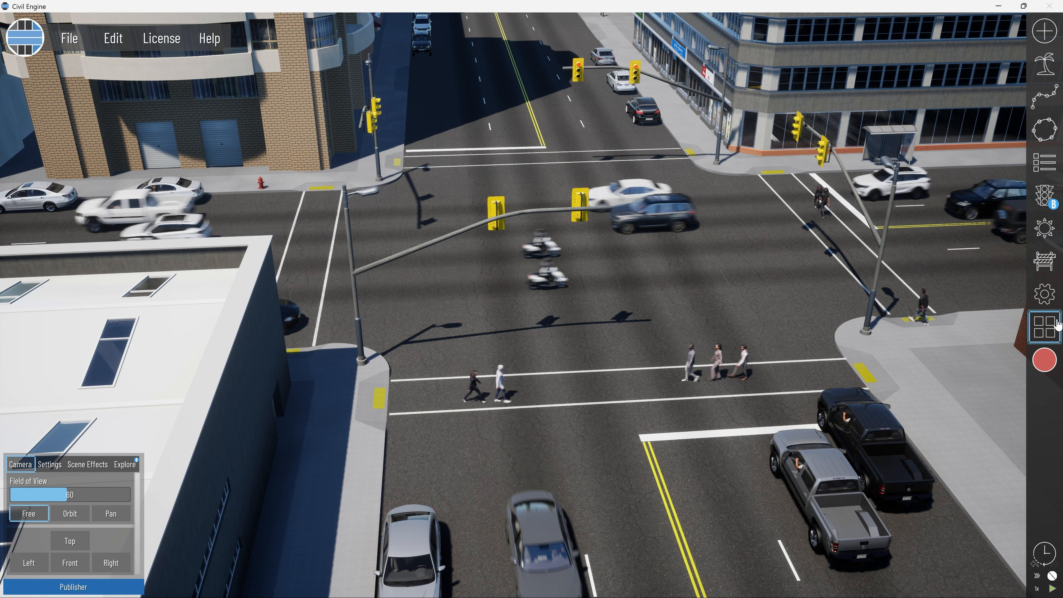
click(1050, 267)
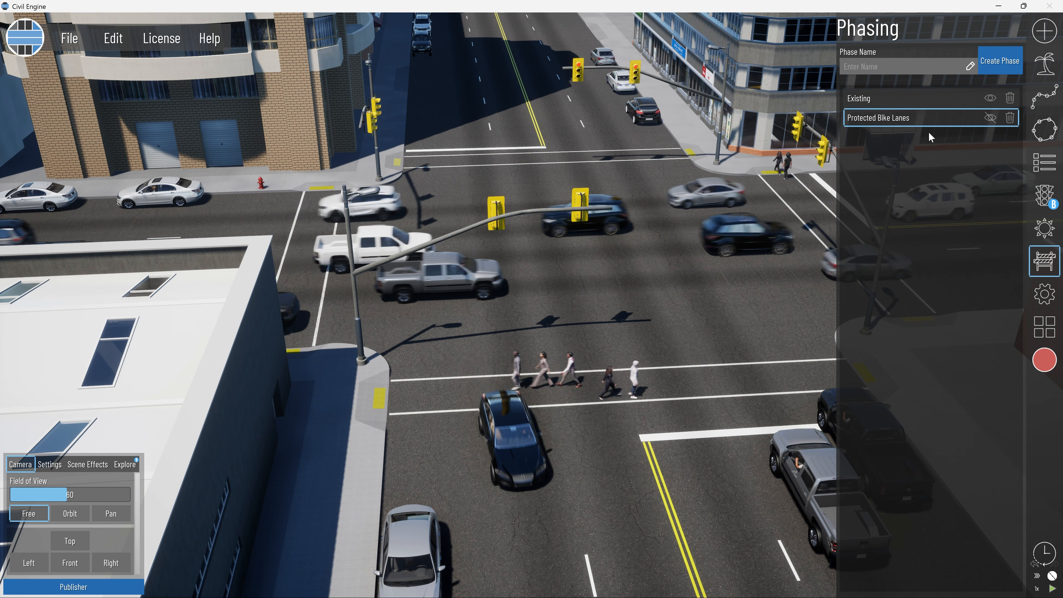
click(990, 99)
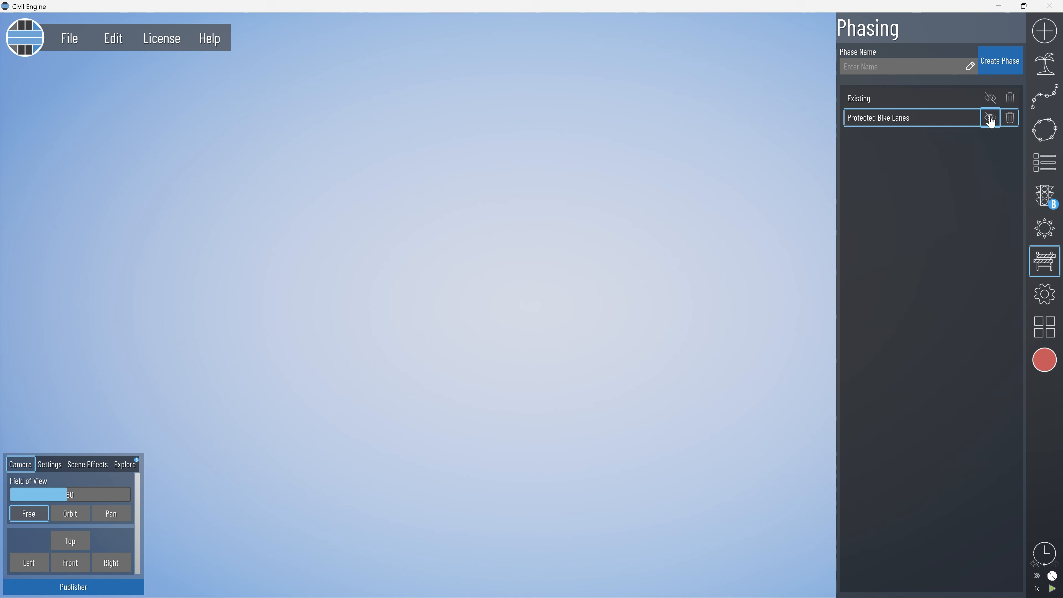
click(991, 119)
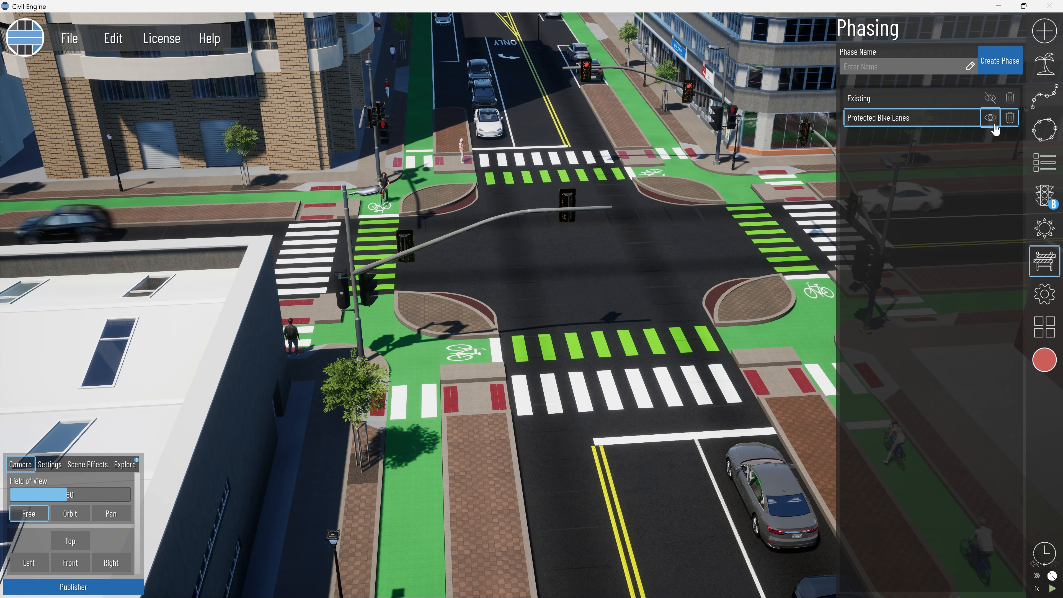
mouse_move(526, 268)
right_down()
mouse_move(485, 269)
mouse_move(541, 266)
right_up()
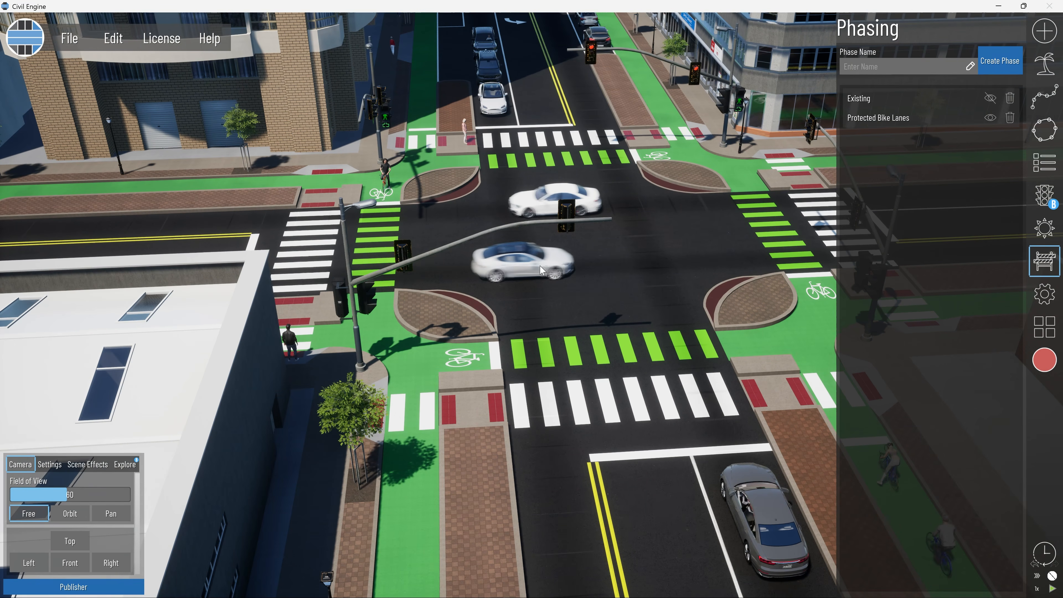
Extend the Existing track into early July 2025, start Protected Bike Lanes on June 25, 2025, and scrub across the overlap.
scroll(541, 266, up, 2)
scroll(540, 264, down, 2)
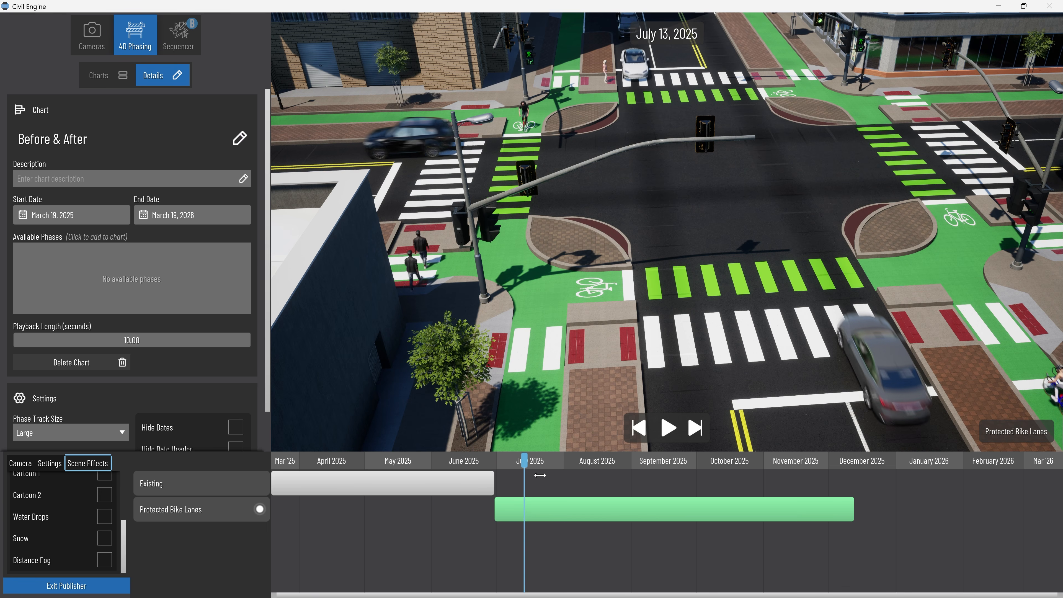
click(486, 478)
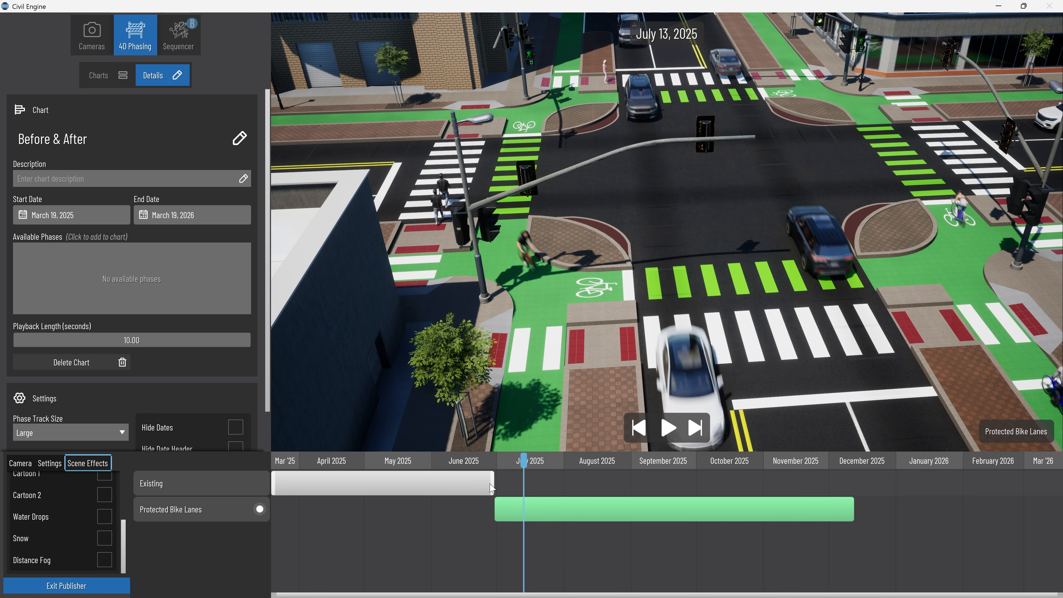
drag(494, 486, 485, 509)
drag(521, 466, 499, 472)
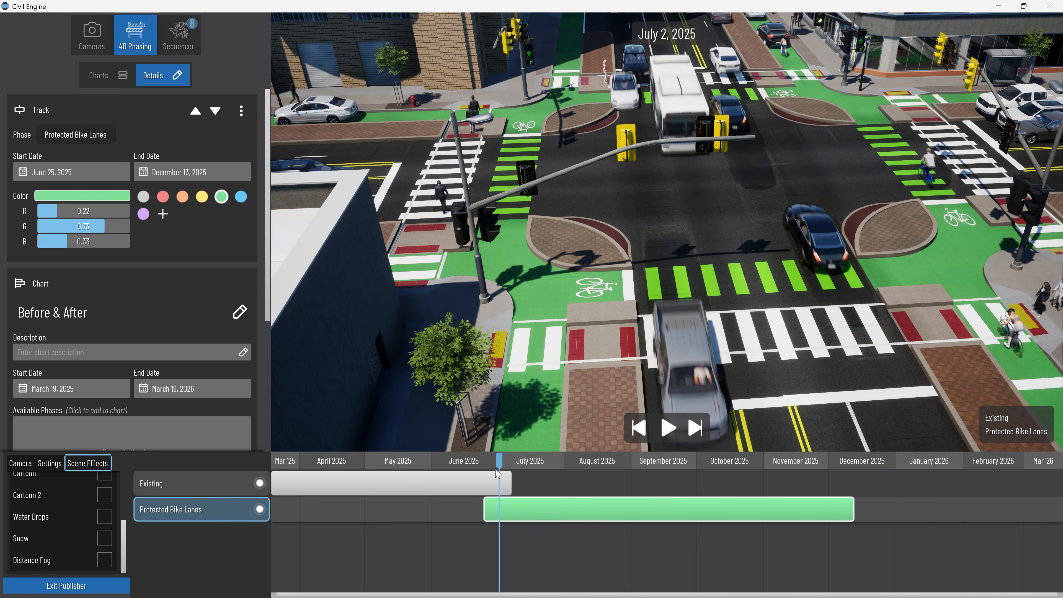
drag(498, 472, 550, 472)
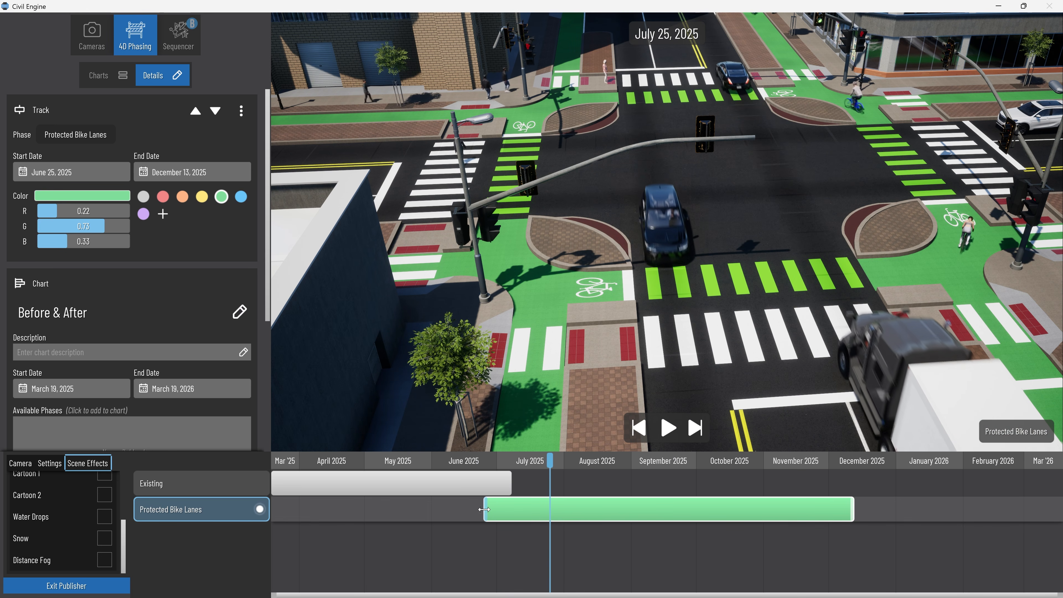
Move the Protected Bike Lanes track's start to July 6, 2025, and scrub between June 20 and mid-July to check the transition.
drag(485, 509, 508, 507)
click(475, 465)
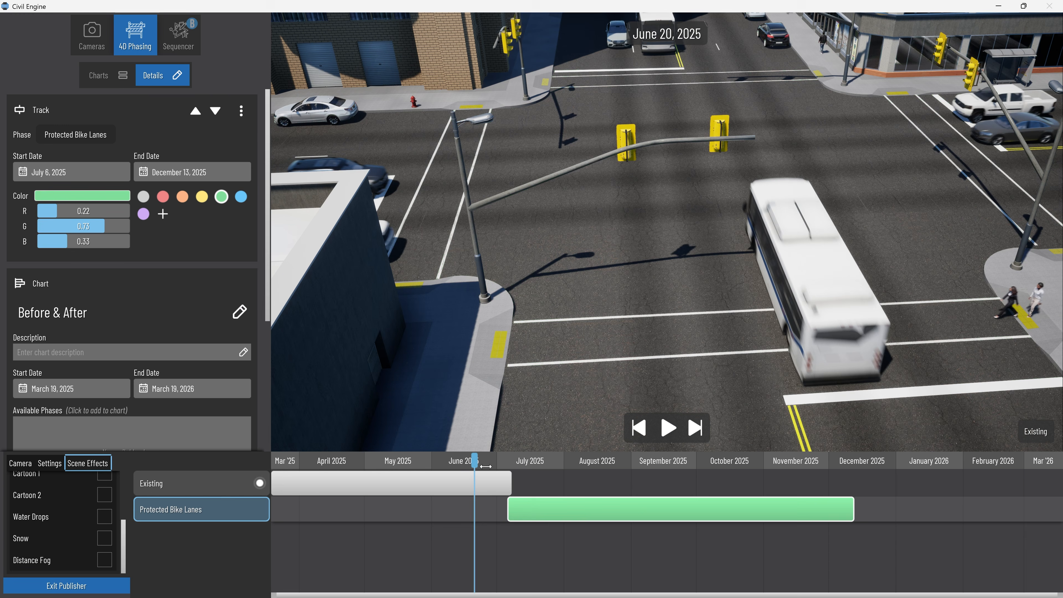
drag(486, 466, 526, 466)
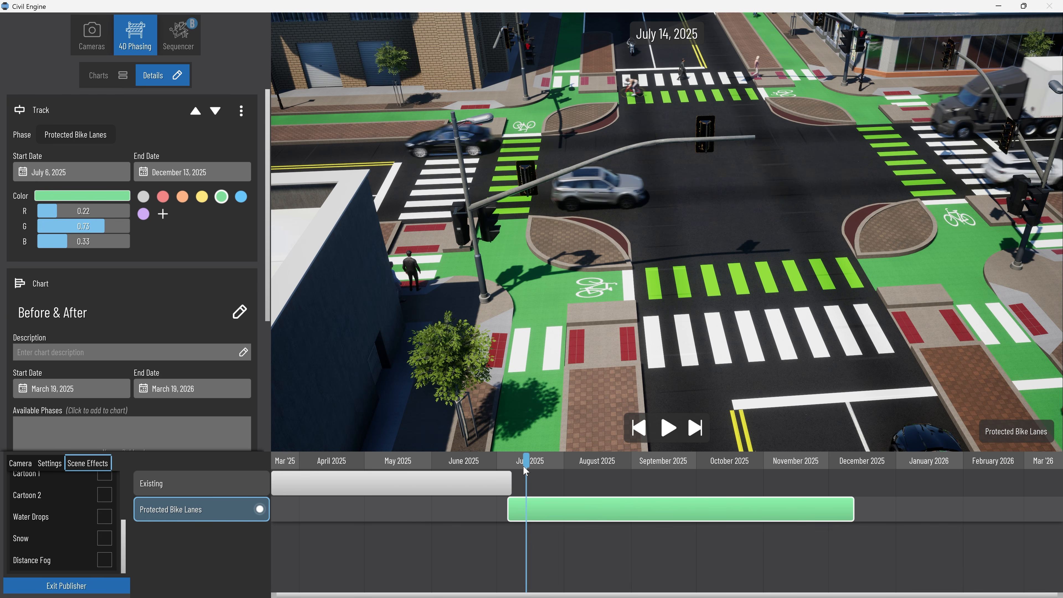
drag(523, 465, 561, 460)
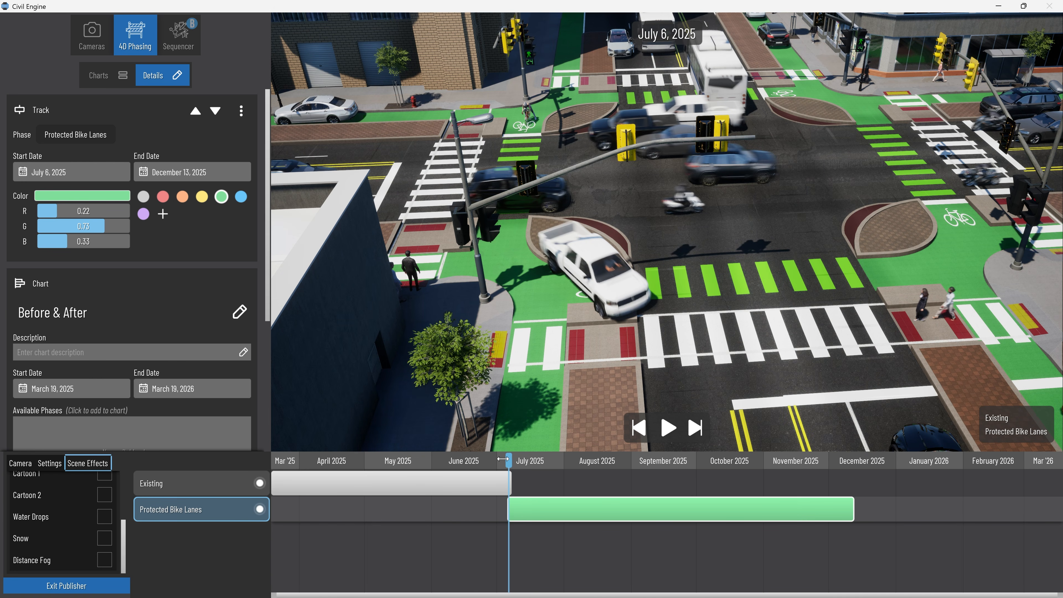
Move the chart back to May 8, 2025, and reframe the view on the existing intersection from farther away.
drag(503, 460, 381, 461)
right_drag(498, 346, 450, 366)
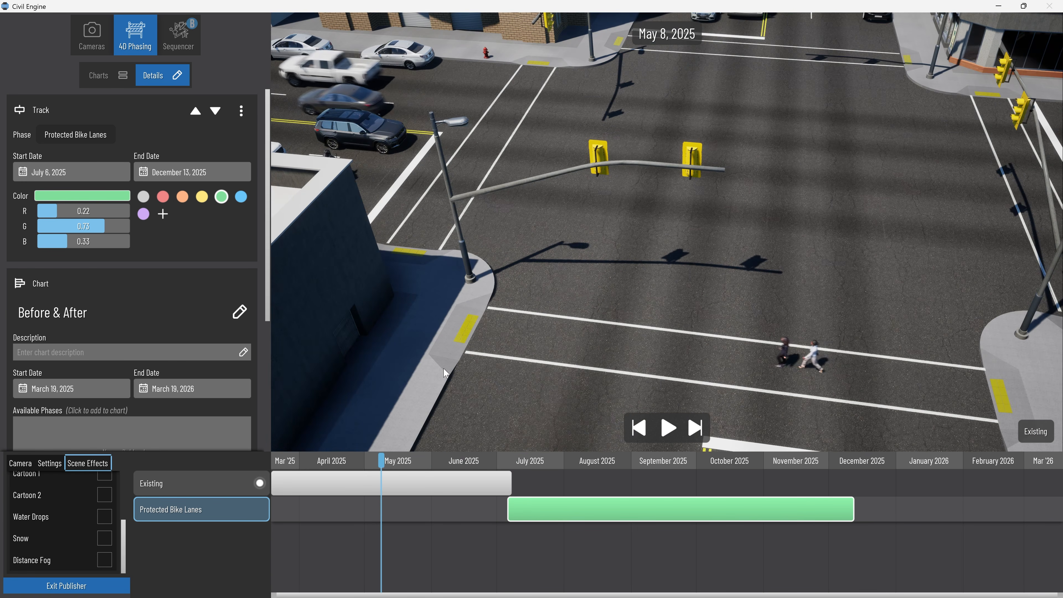
scroll(447, 367, down, 6)
scroll(453, 363, up, 3)
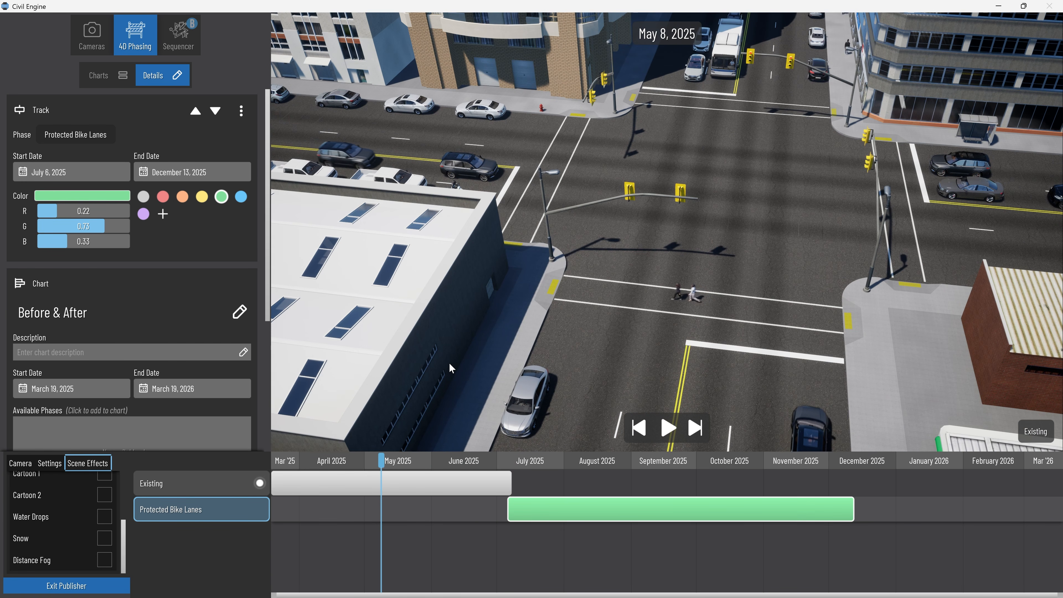